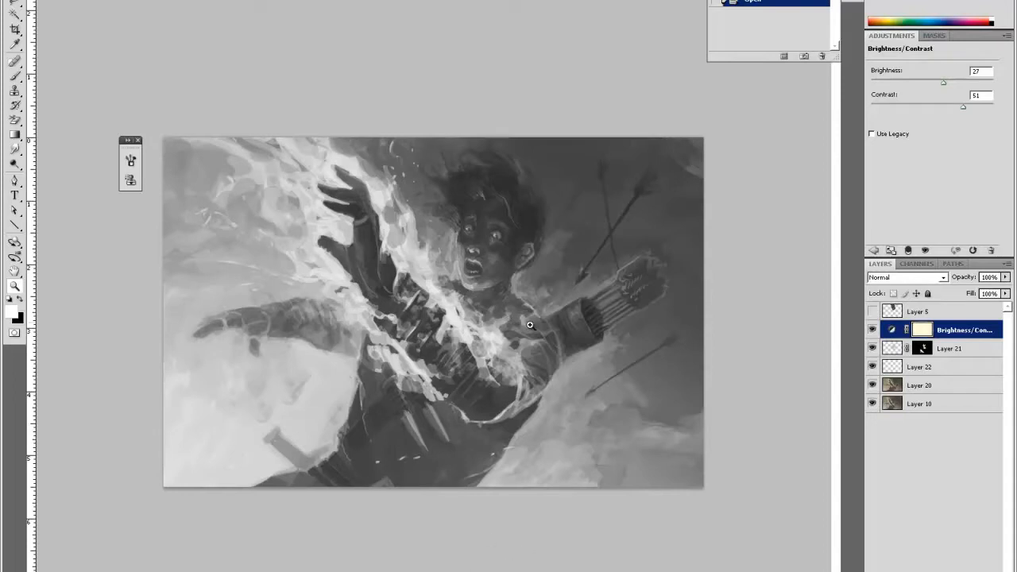
Merge all visible layers of the painting into a single layer
{"action": "left_click", "coordinate": [652, 252]}
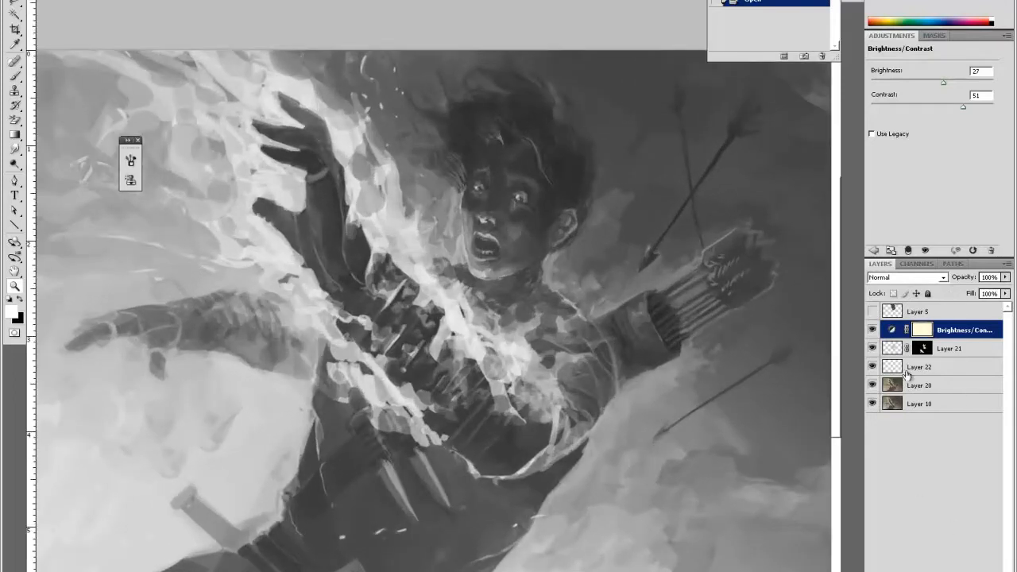
{"action": "key", "text": "ctrl+shift+e"}
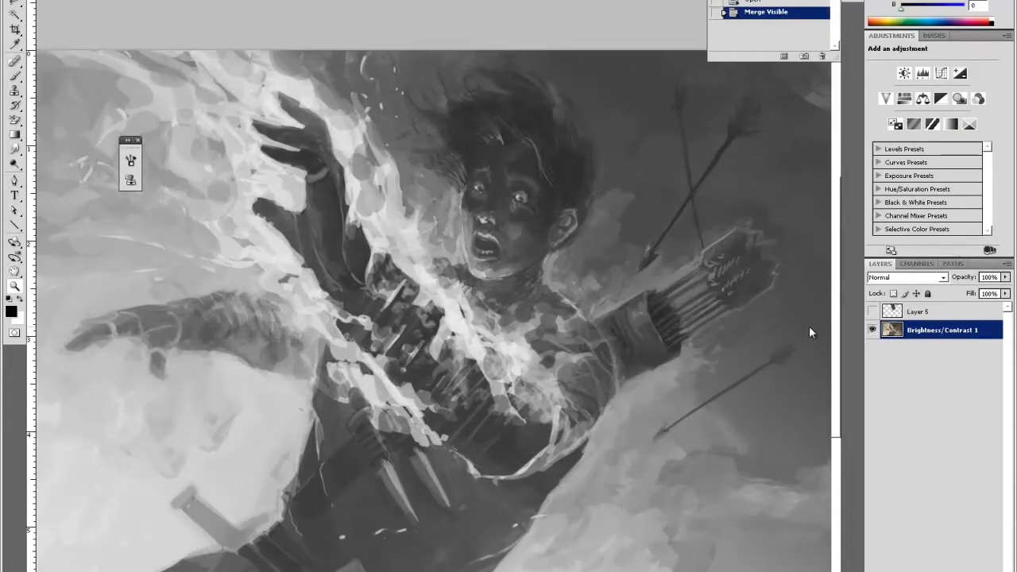
Paint a thin arrow shaft rising diagonally from the quiver's opening, using dark grey sampled beside the quiver
{"action": "key", "text": "i"}
{"action": "left_click", "coordinate": [667, 302]}
{"action": "key", "text": "b"}
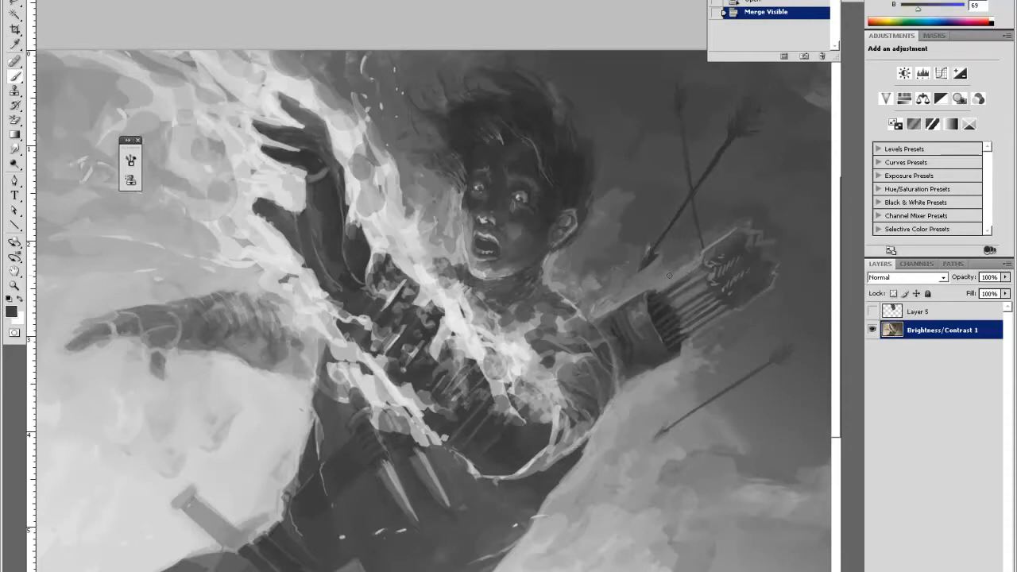
{"action": "left_click", "coordinate": [671, 274]}
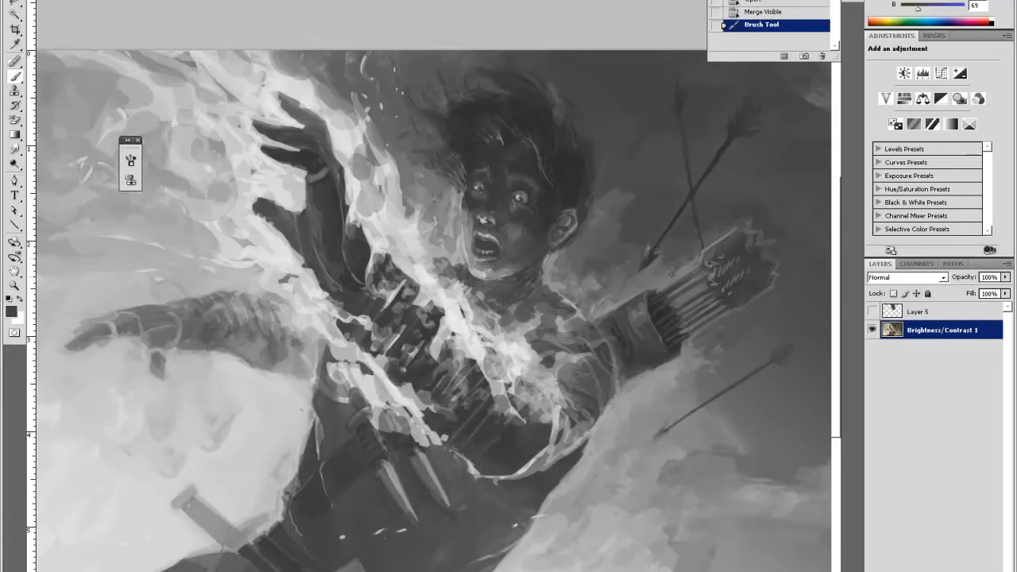
{"action": "left_click", "coordinate": [671, 278]}
{"action": "left_click", "coordinate": [669, 280]}
{"action": "left_click", "coordinate": [667, 282]}
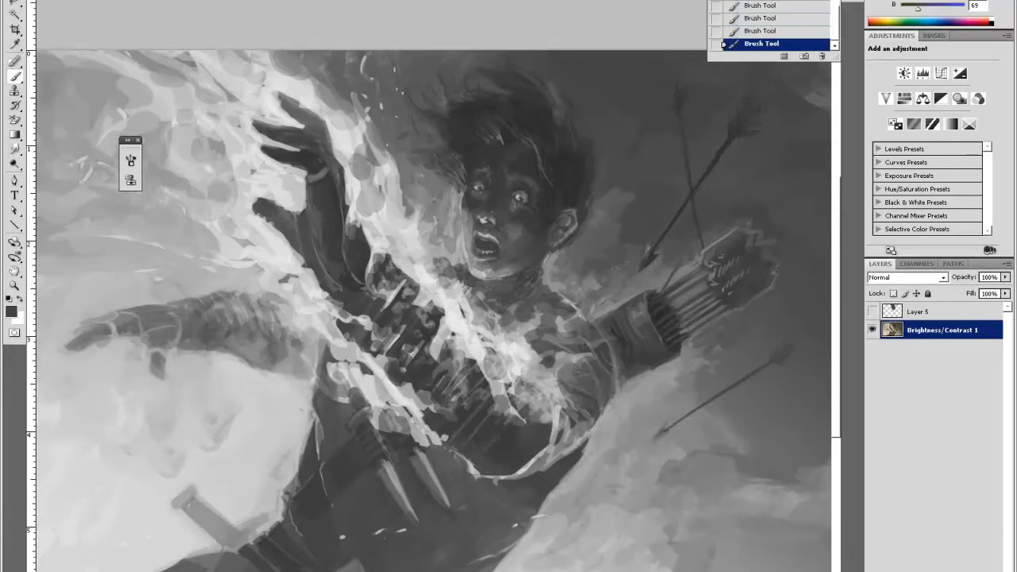
{"action": "left_click", "coordinate": [670, 282]}
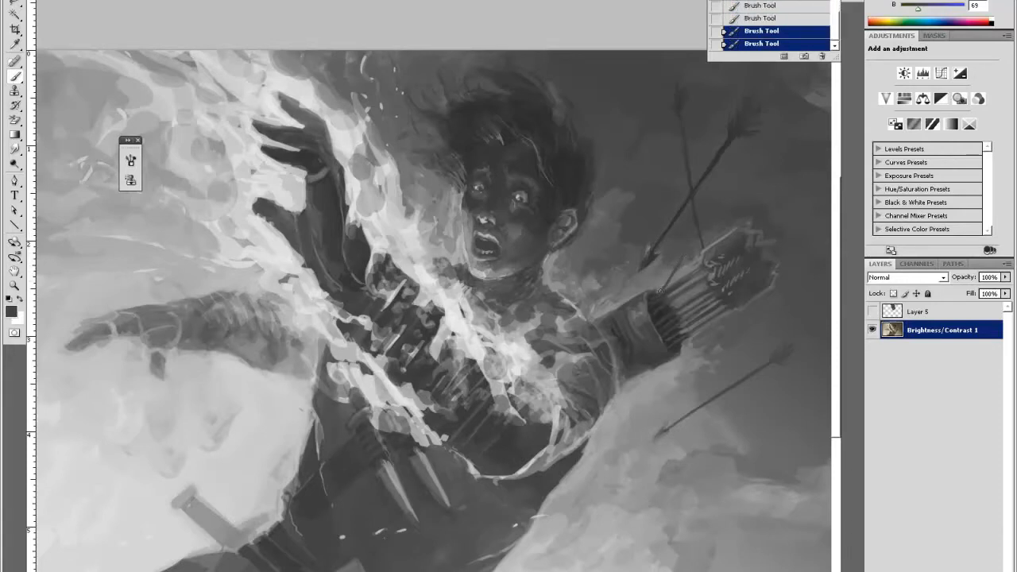
{"action": "key", "text": "alt"}
Extend the new arrow shaft upward with sampled greys and paint dark fletching at its upper end
{"action": "left_click", "coordinate": [686, 259], "text": "alt"}
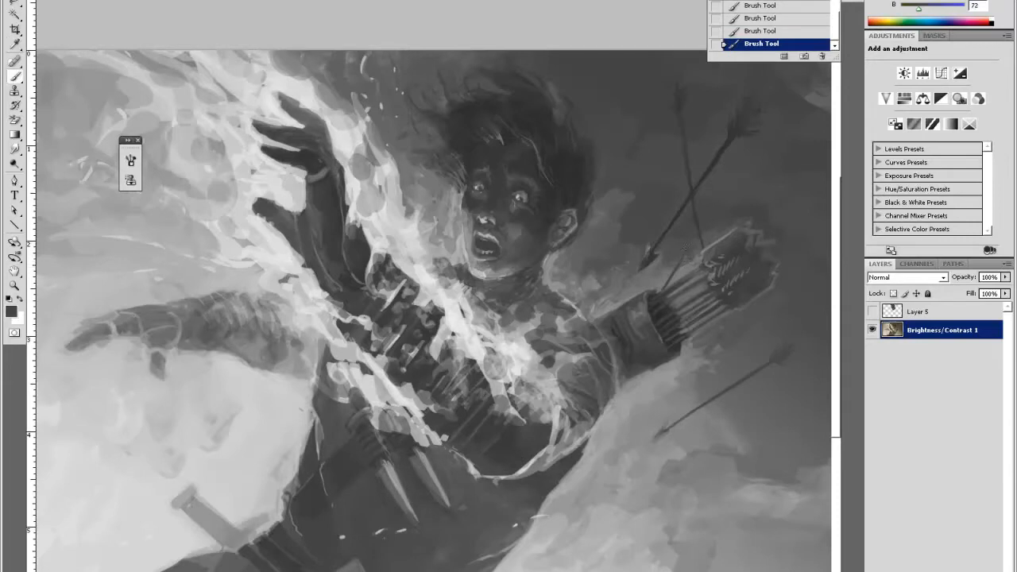
{"action": "left_click", "coordinate": [676, 255], "text": "alt"}
{"action": "left_click", "coordinate": [676, 267]}
{"action": "left_click", "coordinate": [670, 283], "text": "alt"}
{"action": "left_click", "coordinate": [689, 238], "text": "alt"}
{"action": "left_click", "coordinate": [695, 216], "text": "alt"}
{"action": "left_click", "coordinate": [689, 221], "text": "alt"}
{"action": "left_click", "coordinate": [690, 236], "text": "alt"}
{"action": "left_click", "coordinate": [663, 291], "text": "alt"}
Clean up the edges of the new arrow's shaft and fletching with greys sampled from the background and quiver
{"action": "left_click", "coordinate": [719, 207], "text": "alt"}
{"action": "left_click", "coordinate": [721, 209], "text": "alt"}
{"action": "left_click", "coordinate": [689, 250], "text": "alt"}
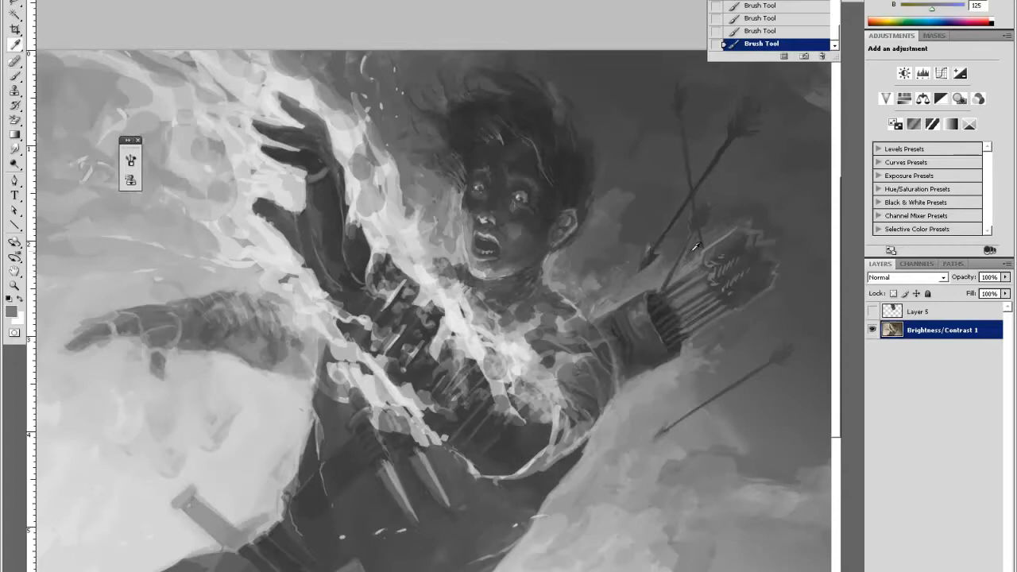
{"action": "left_click", "coordinate": [694, 250], "text": "alt"}
{"action": "key", "text": "alt"}
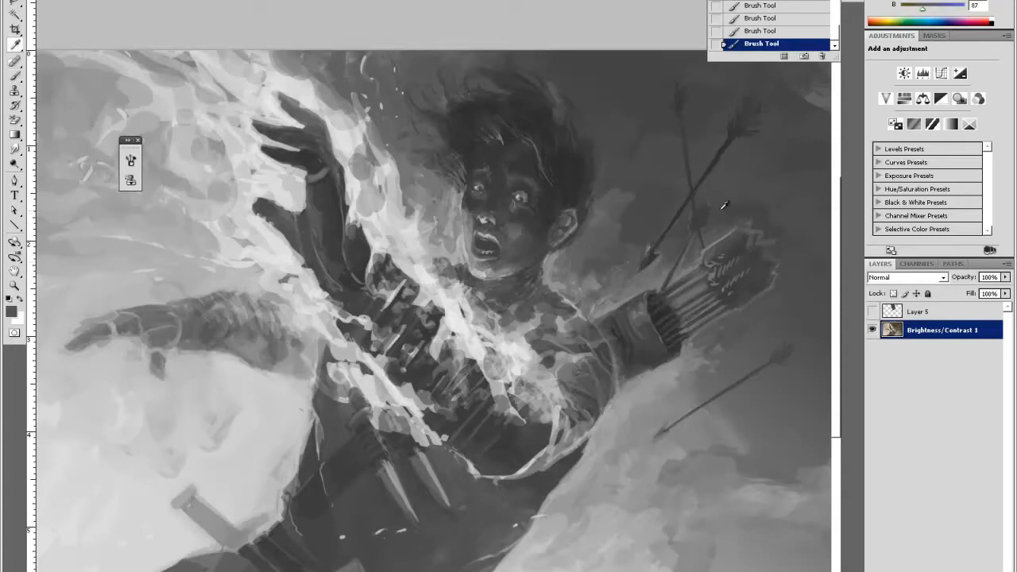
{"action": "left_click", "coordinate": [676, 306], "text": "alt"}
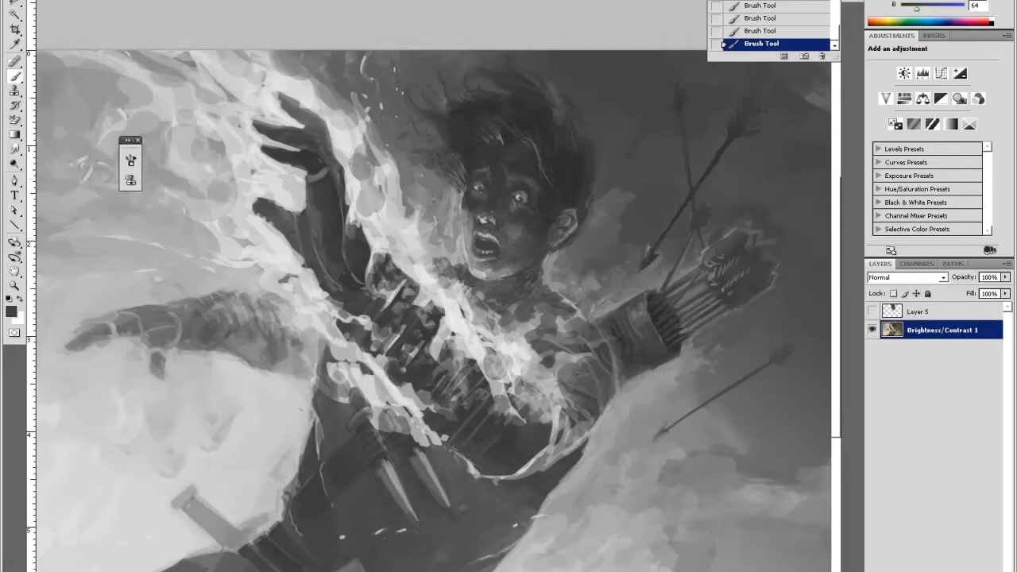
Repaint the lowest arrow shaft leaving the quiver with greys sampled along the quiver's lower rim
{"action": "key", "text": "i"}
{"action": "left_click", "coordinate": [684, 341]}
{"action": "key", "text": "b"}
{"action": "key", "text": "i"}
{"action": "left_click", "coordinate": [684, 339]}
{"action": "key", "text": "b"}
{"action": "mouse_move", "coordinate": [685, 335]}
{"action": "left_mouse_down"}
{"action": "mouse_move", "coordinate": [684, 347]}
{"action": "mouse_move", "coordinate": [711, 319]}
{"action": "left_mouse_up"}
{"action": "key", "text": "i"}
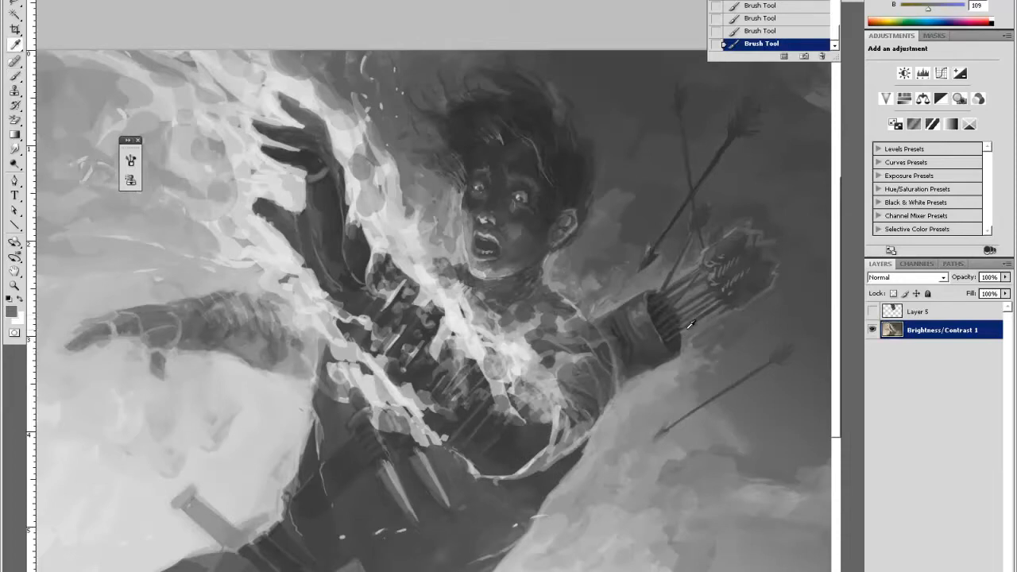
{"action": "left_click", "coordinate": [710, 321]}
{"action": "key", "text": "b"}
Paint over the light outline below the quiver's fletching, blending its lower edge into the background grey
{"action": "key", "text": "i"}
{"action": "left_click", "coordinate": [732, 306]}
{"action": "key", "text": "b"}
{"action": "left_click_drag", "start_coordinate": [732, 307], "coordinate": [765, 290]}
{"action": "key", "text": "i"}
{"action": "left_click", "coordinate": [754, 301]}
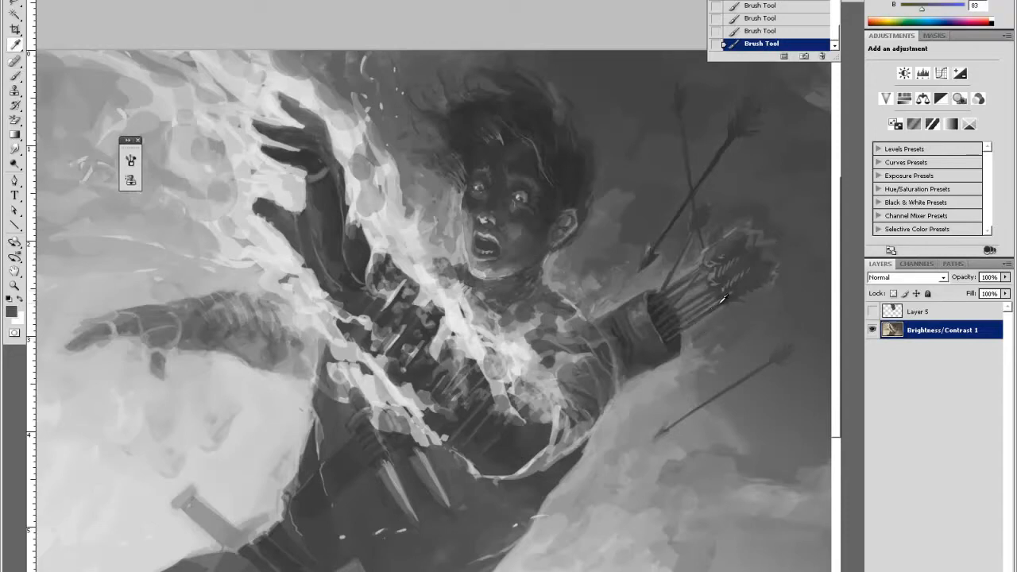
Touch up the lower arrow shafts and the quiver's rim with sampled dark and mid greys
{"action": "left_click", "coordinate": [708, 310], "text": "alt"}
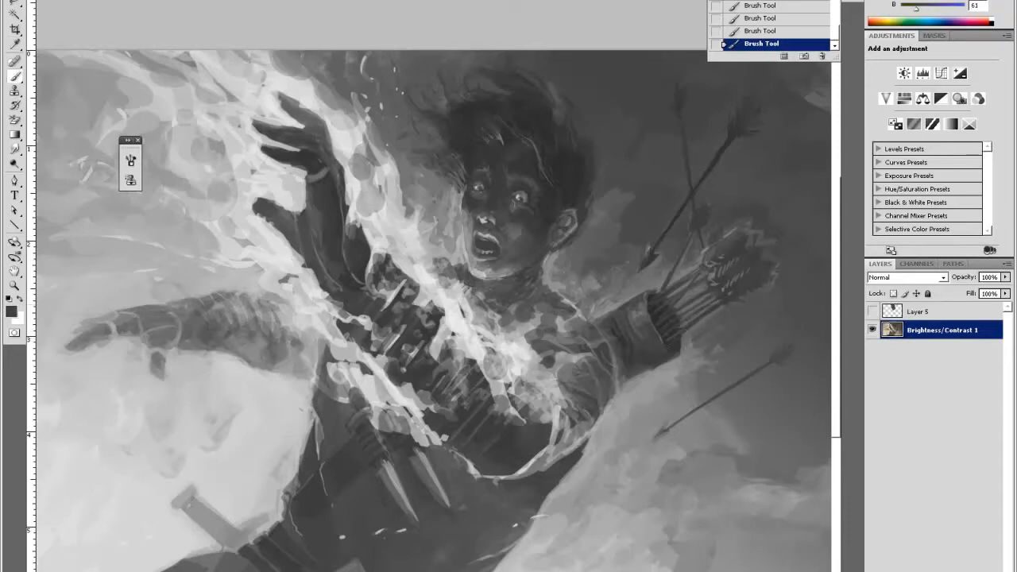
{"action": "left_click", "coordinate": [704, 310], "text": "alt"}
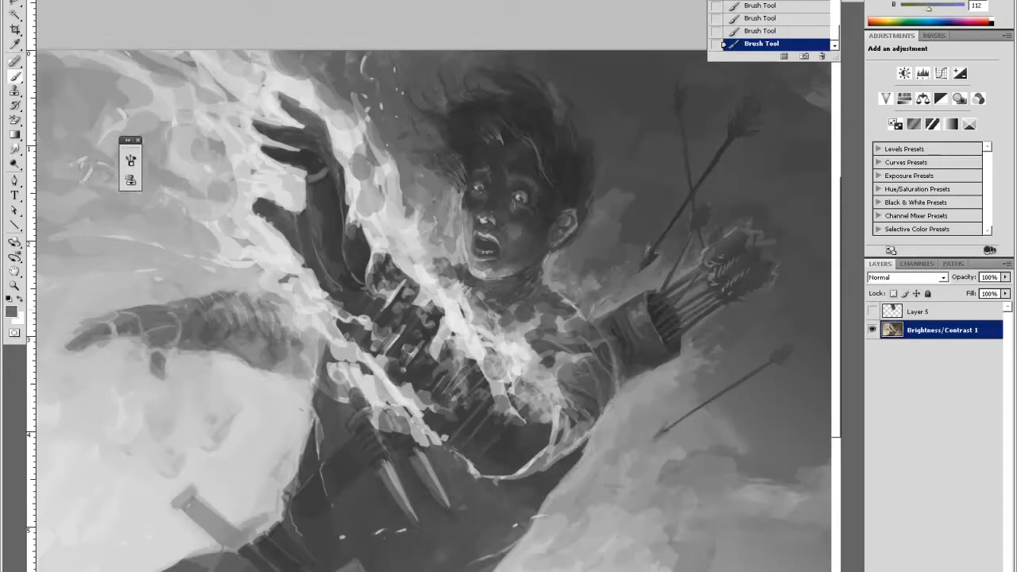
{"action": "left_click", "coordinate": [675, 326], "text": "alt"}
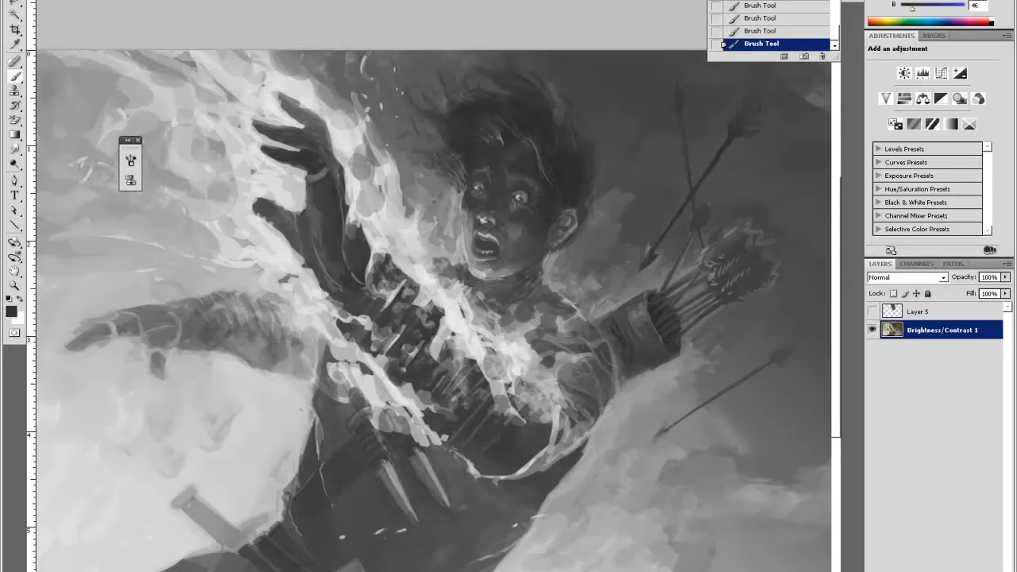
{"action": "left_click", "coordinate": [681, 340], "text": "alt"}
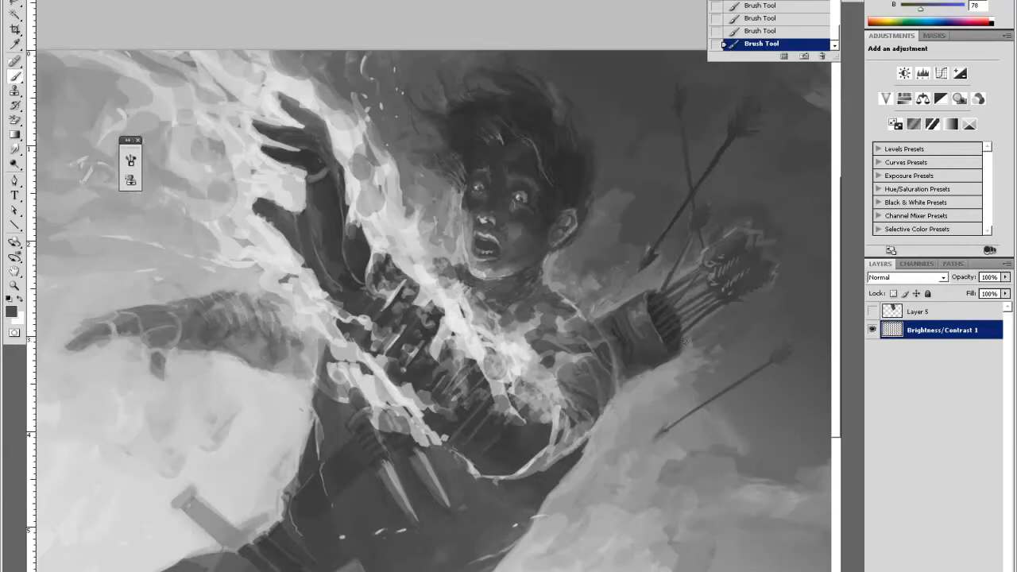
{"action": "left_click", "coordinate": [683, 340], "text": "alt"}
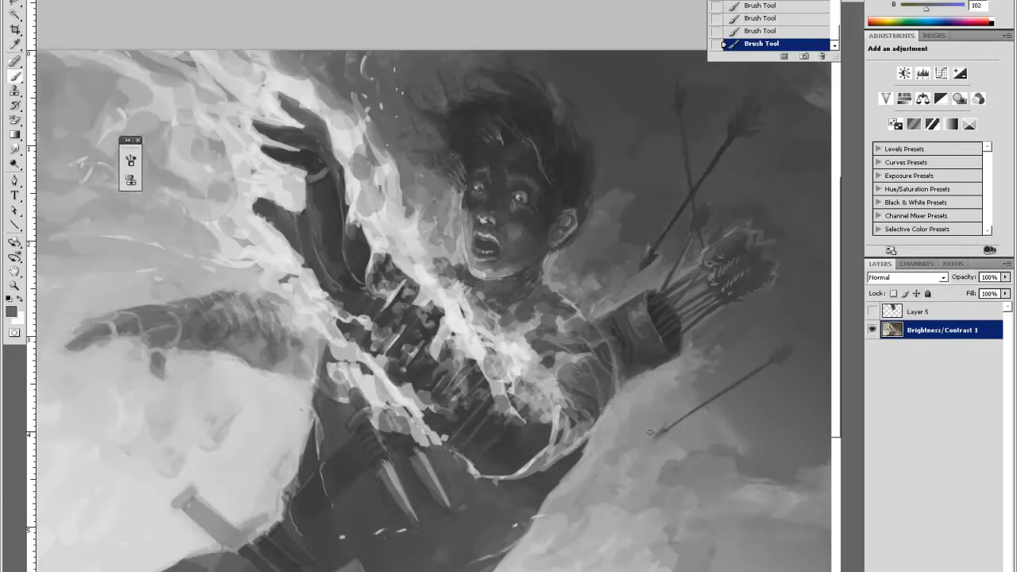
Refine the arrow fletching just above the quiver with sampled greys and reduce the brush diameter for finer strokes
{"action": "left_click", "coordinate": [701, 252], "text": "alt"}
{"action": "left_click", "coordinate": [700, 205], "text": "alt"}
{"action": "left_click", "coordinate": [702, 249], "text": "alt"}
{"action": "left_click", "coordinate": [706, 237], "text": "alt"}
{"action": "right_click", "coordinate": [697, 222]}
{"action": "left_click", "coordinate": [719, 252]}
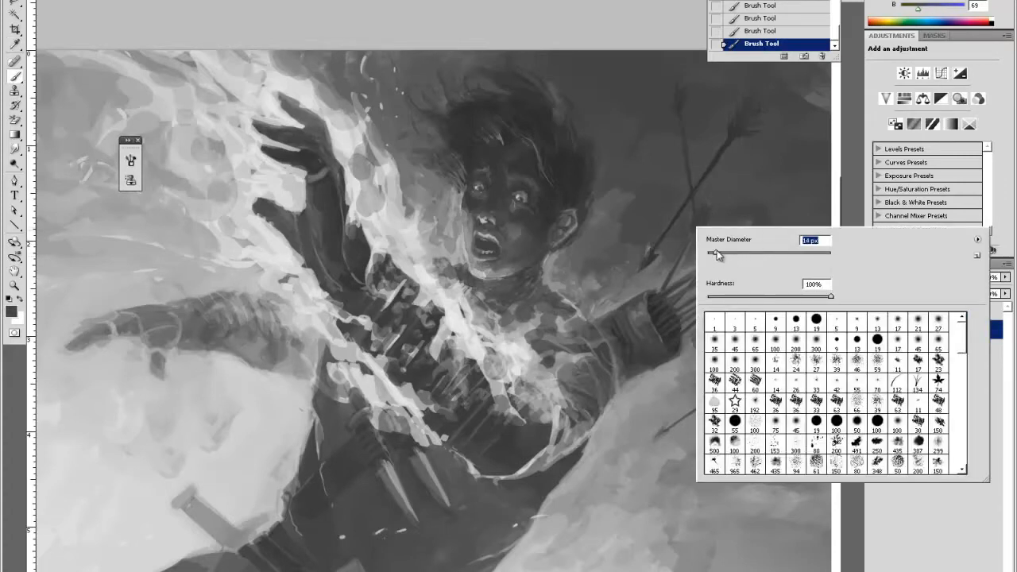
{"action": "left_click", "coordinate": [736, 192]}
{"action": "right_click", "coordinate": [716, 224]}
{"action": "left_click", "coordinate": [722, 253]}
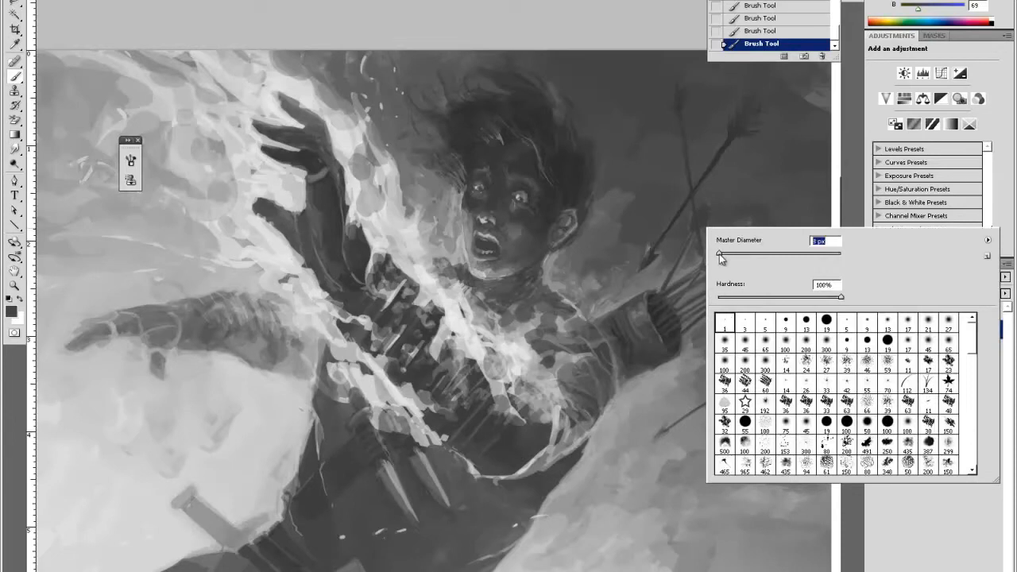
{"action": "left_click", "coordinate": [702, 219]}
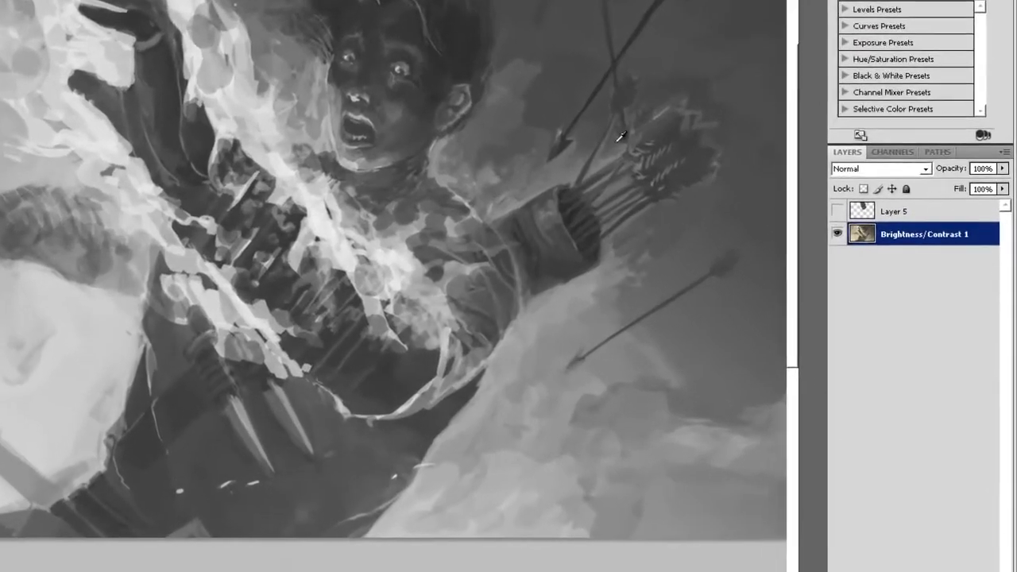
Paint finer strokes on the arrow shafts at the quiver's opening and beside the upper fletching
{"action": "mouse_move", "coordinate": [618, 147]}
{"action": "left_mouse_down"}
{"action": "mouse_move", "coordinate": [625, 131]}
{"action": "mouse_move", "coordinate": [624, 143]}
{"action": "left_mouse_up"}
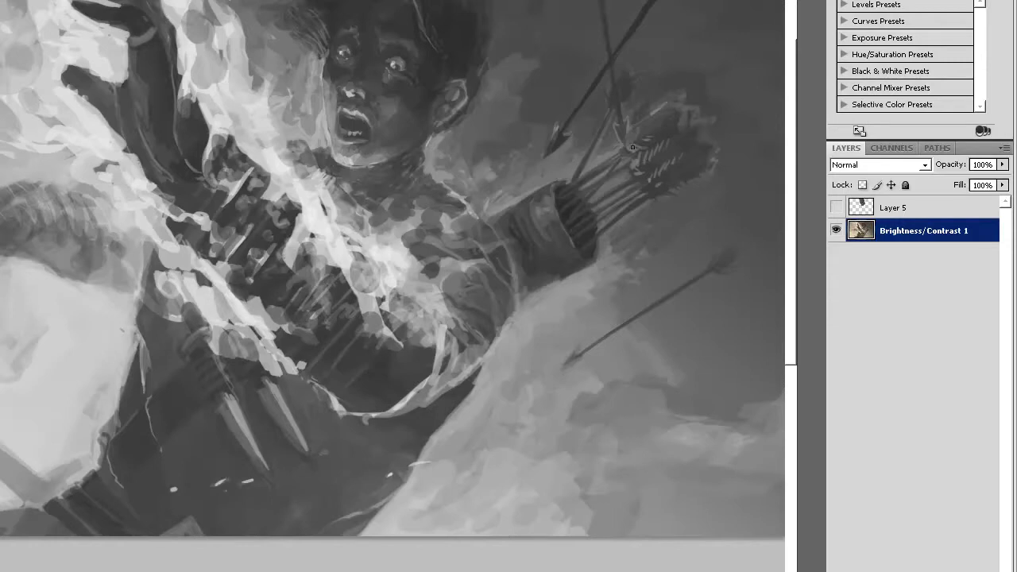
{"action": "left_click_drag", "start_coordinate": [581, 164], "coordinate": [572, 180]}
{"action": "left_click", "coordinate": [571, 169], "text": "alt"}
{"action": "left_click", "coordinate": [606, 232], "text": "alt"}
{"action": "left_click_drag", "start_coordinate": [604, 232], "coordinate": [625, 213]}
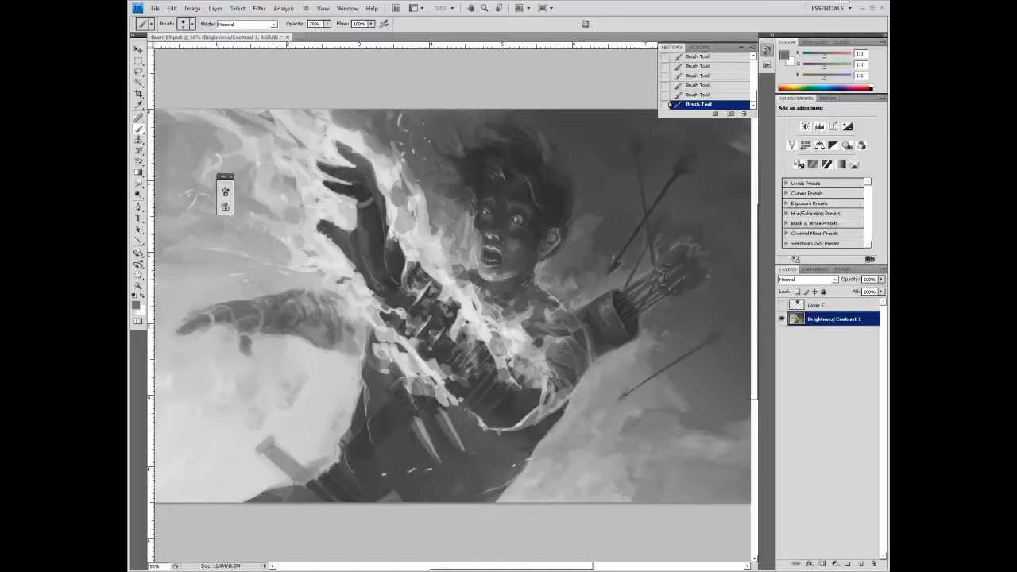
Paint over the light zigzag outline above the quiver's fletching with grey sampled from the background
{"action": "key", "text": "i"}
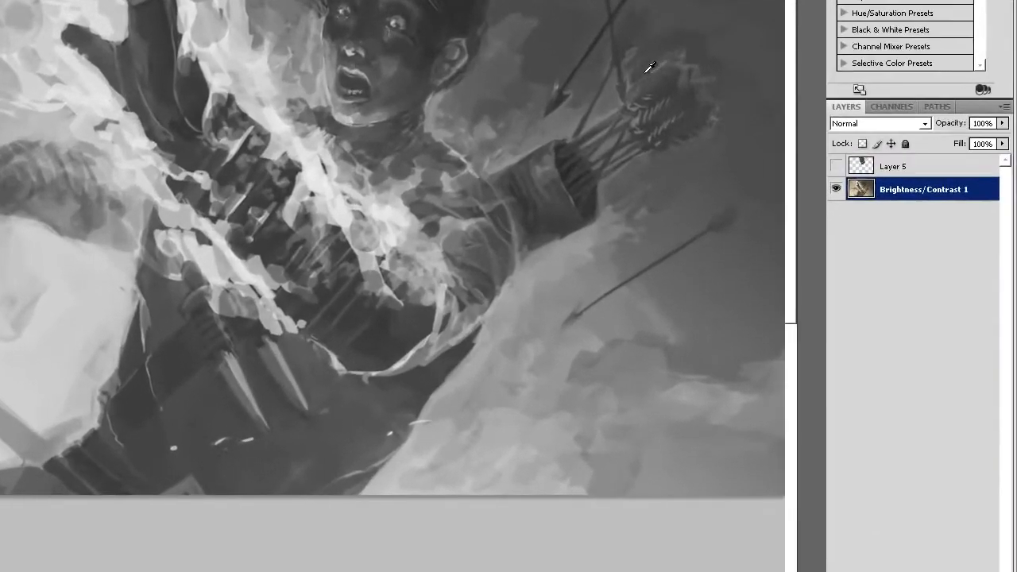
{"action": "key", "text": "b"}
{"action": "mouse_move", "coordinate": [652, 63]}
{"action": "left_mouse_down"}
{"action": "mouse_move", "coordinate": [659, 78]}
{"action": "mouse_move", "coordinate": [677, 64]}
{"action": "mouse_move", "coordinate": [658, 61]}
{"action": "mouse_move", "coordinate": [686, 53]}
{"action": "left_mouse_up"}
{"action": "left_click", "coordinate": [680, 39], "text": "alt"}
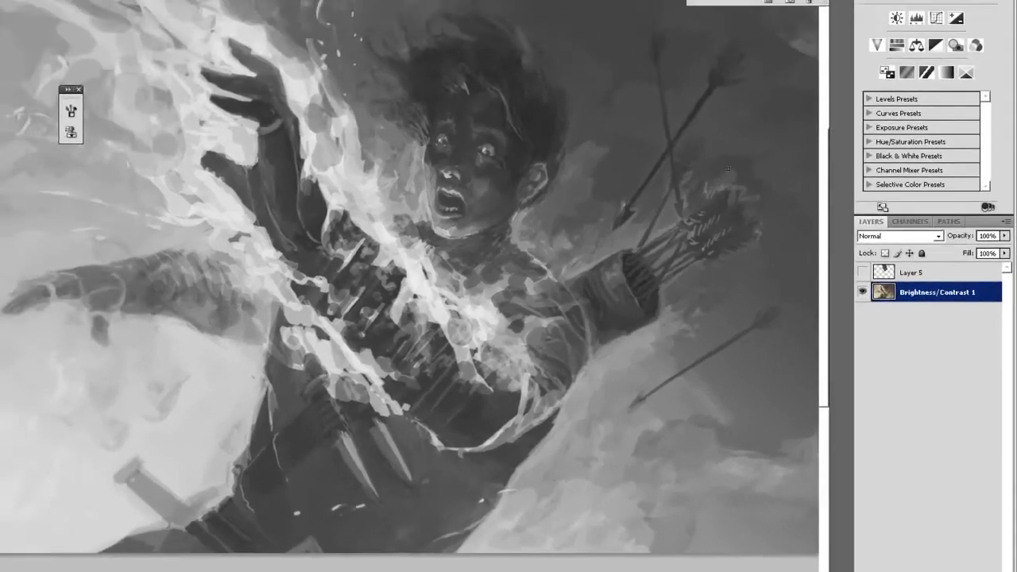
{"action": "key", "text": "i"}
{"action": "key", "text": "4"}
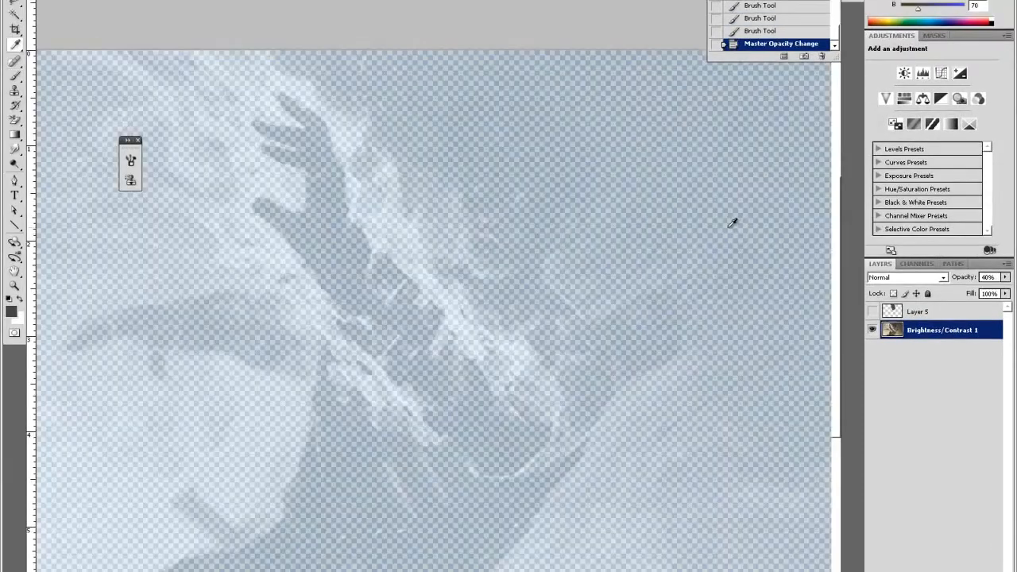
{"action": "key", "text": "0"}
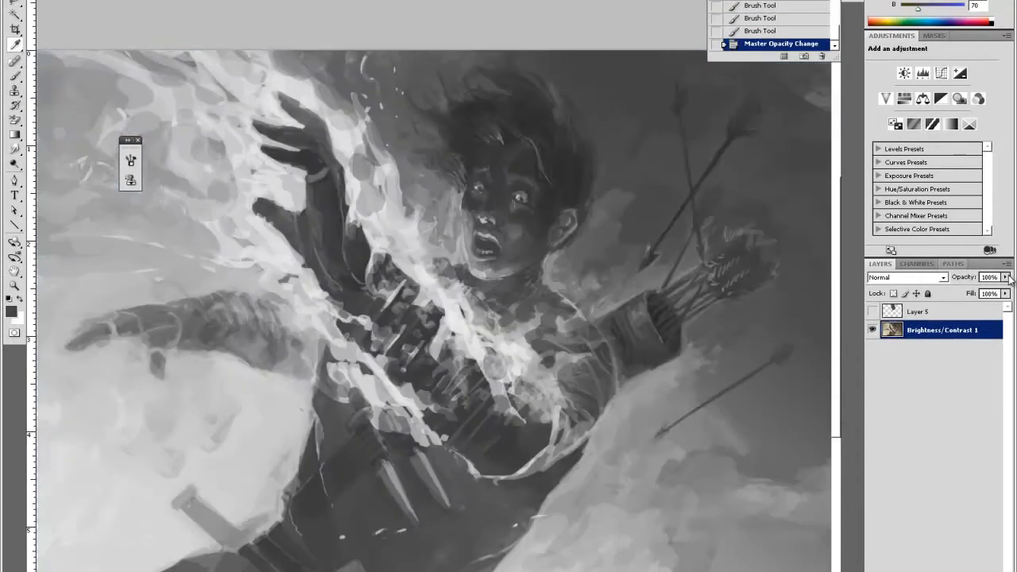
Break up the upper edge of the quiver's fletching with short feather strokes in sampled dark greys
{"action": "left_click", "coordinate": [743, 212]}
{"action": "key", "text": "b"}
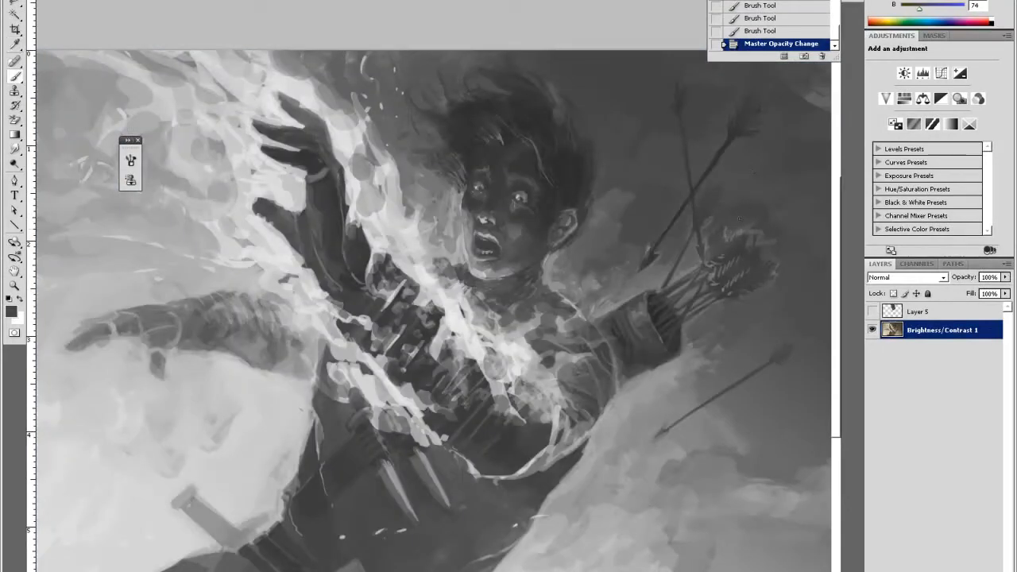
{"action": "mouse_move", "coordinate": [756, 221]}
{"action": "left_mouse_down"}
{"action": "mouse_move", "coordinate": [745, 232]}
{"action": "mouse_move", "coordinate": [763, 233]}
{"action": "mouse_move", "coordinate": [764, 211]}
{"action": "left_mouse_up"}
{"action": "left_click", "coordinate": [760, 226], "text": "alt"}
{"action": "key", "text": "alt"}
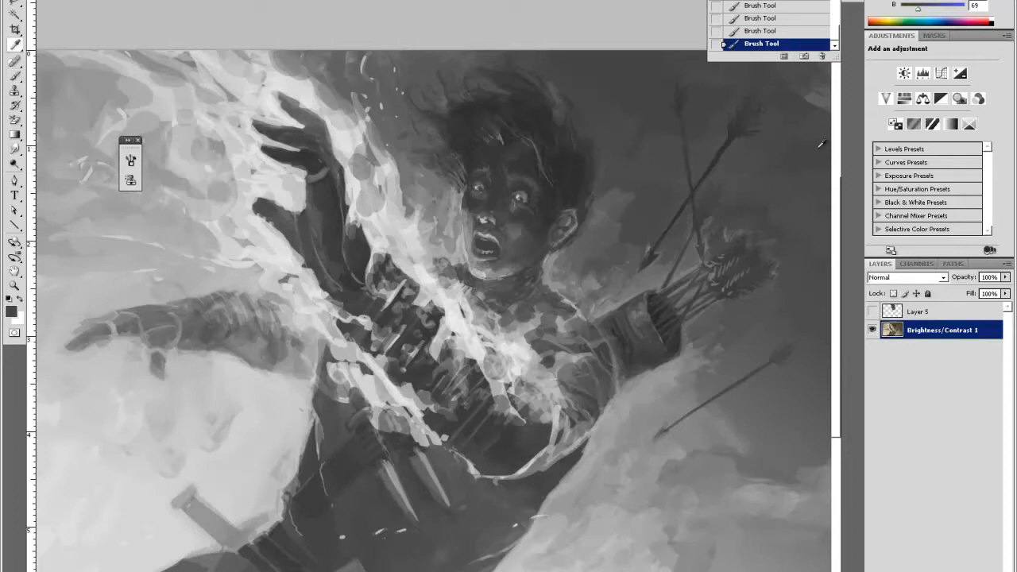
Add lighter grey feather strokes to the inner fletching and darken the gaps between the shafts
{"action": "left_click", "coordinate": [708, 245], "text": "alt"}
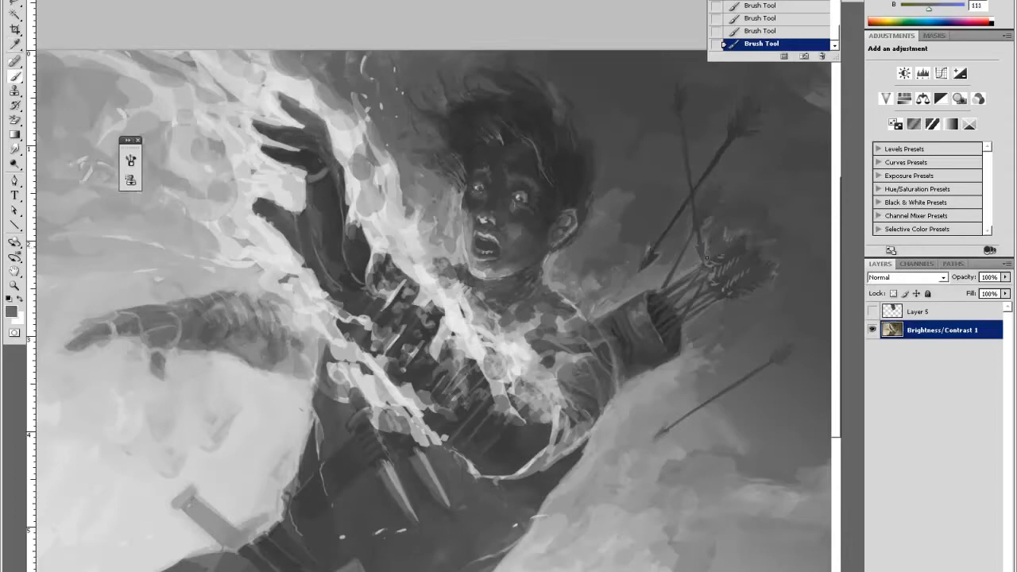
{"action": "key", "text": "alt"}
{"action": "left_click", "coordinate": [707, 272], "text": "alt"}
{"action": "key", "text": "alt"}
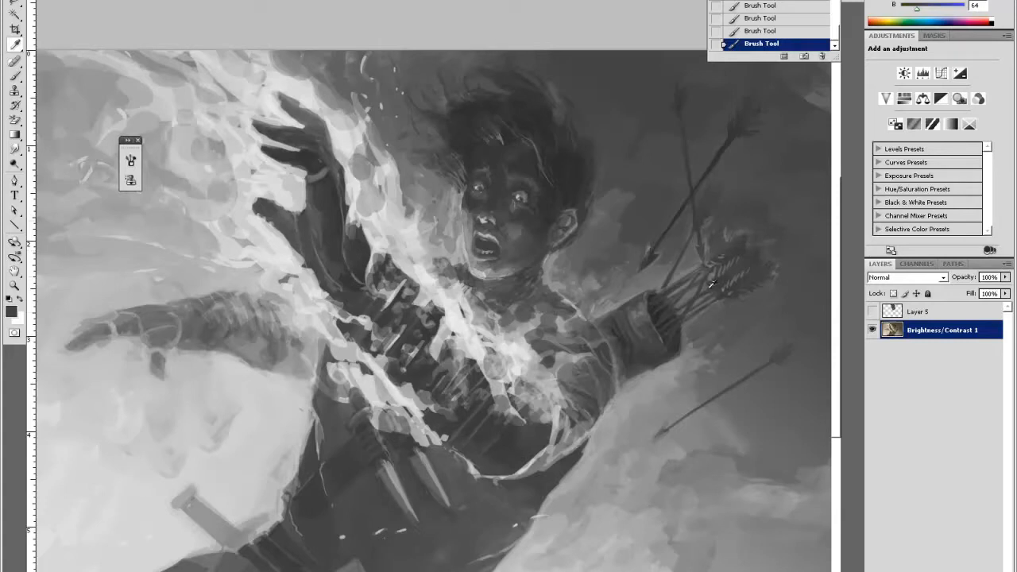
Define the dark interior of the quiver's opening and the shafts inside it with sampled dark and mid greys
{"action": "left_click", "coordinate": [674, 330], "text": "alt"}
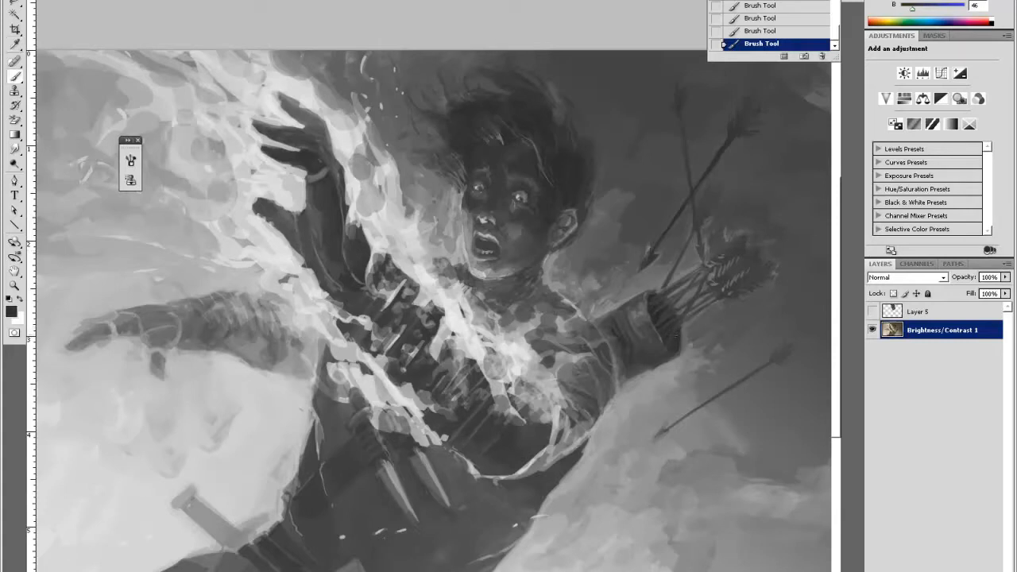
{"action": "left_click", "coordinate": [685, 317], "text": "alt"}
{"action": "left_click", "coordinate": [693, 316], "text": "alt"}
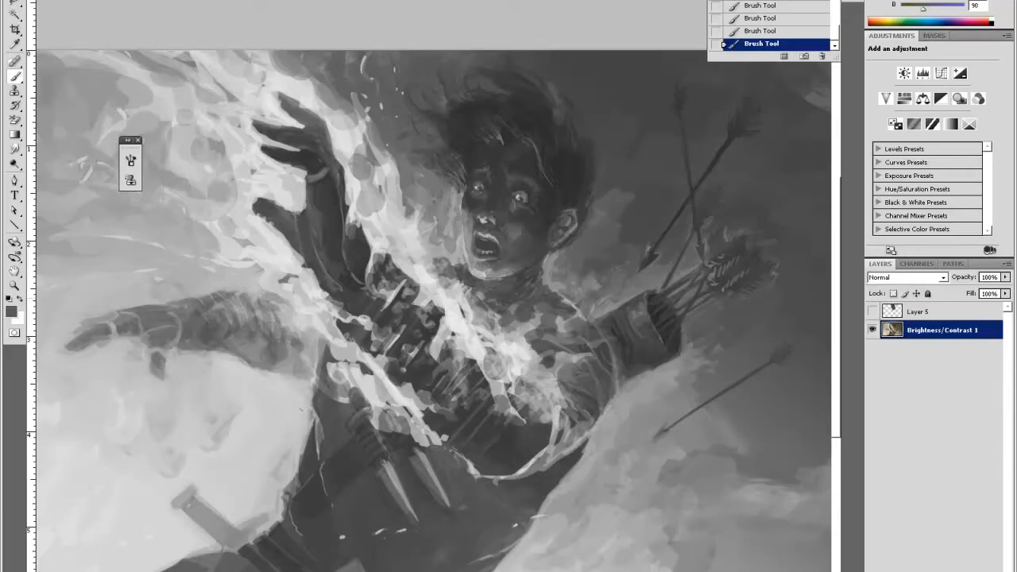
{"action": "left_click", "coordinate": [680, 314], "text": "alt"}
{"action": "left_click", "coordinate": [666, 311], "text": "alt"}
Paint additional dark arrows extending above the quiver's fletching, using greys sampled from the arrows and background
{"action": "left_click", "coordinate": [704, 217], "text": "alt"}
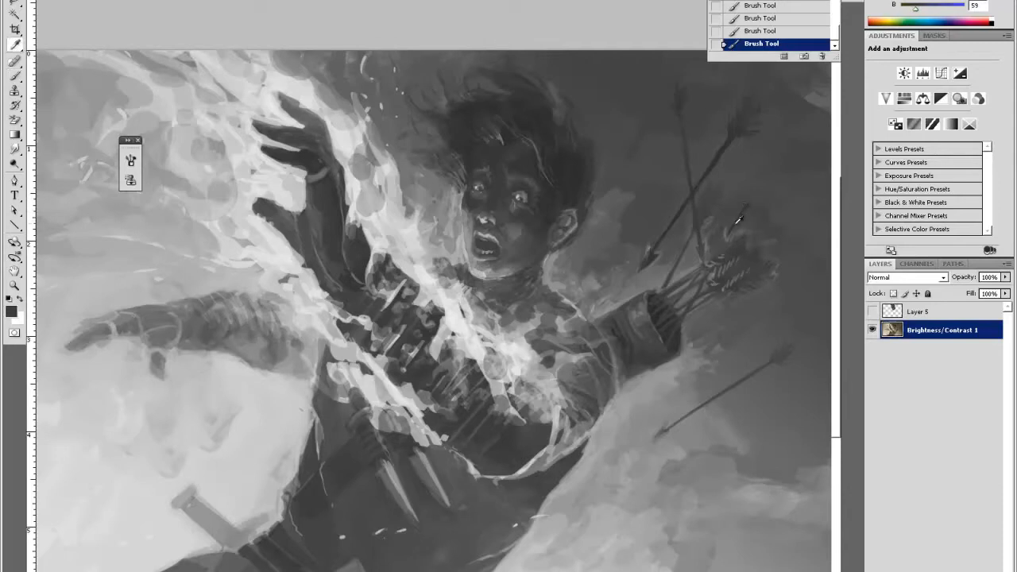
{"action": "left_click", "coordinate": [737, 225], "text": "alt"}
{"action": "left_click", "coordinate": [763, 201], "text": "alt"}
{"action": "left_click", "coordinate": [709, 264], "text": "alt"}
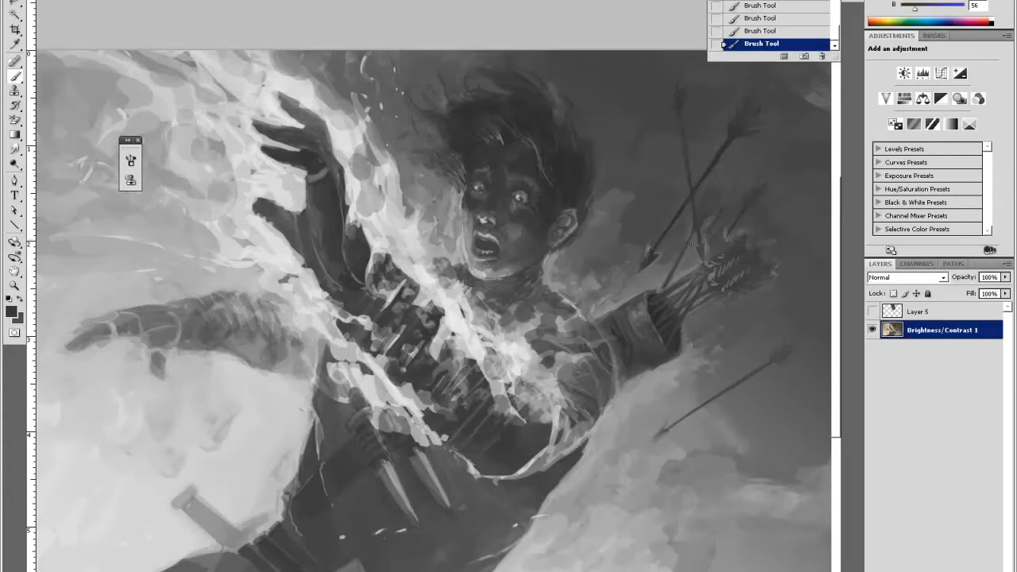
{"action": "left_click_drag", "start_coordinate": [698, 259], "coordinate": [689, 274]}
{"action": "left_click", "coordinate": [745, 169], "text": "alt"}
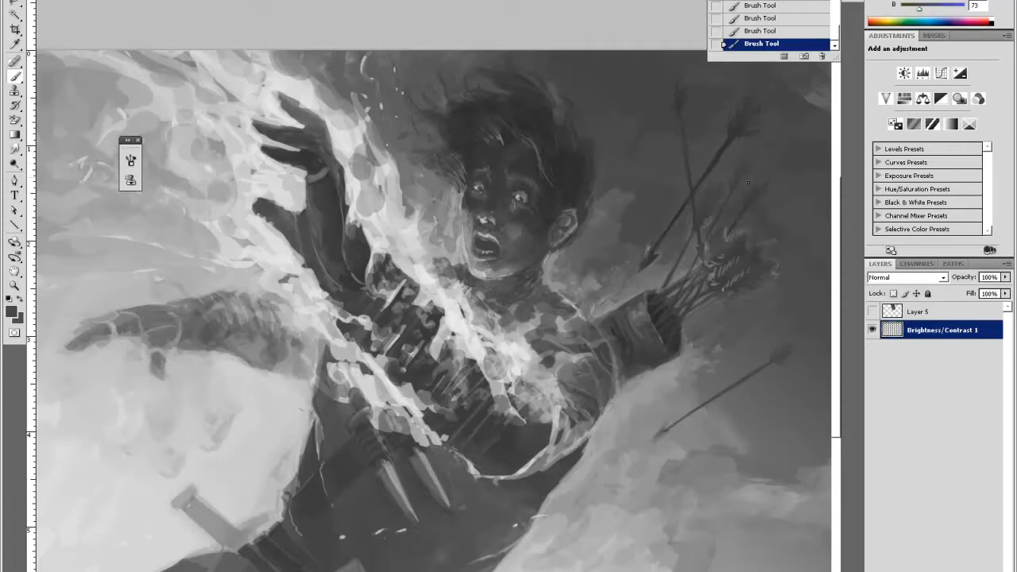
Feather the ends of the background arrows and soften the fletching's lower edge with greys sampled around the quiver
{"action": "left_click", "coordinate": [732, 190], "text": "alt"}
{"action": "left_click", "coordinate": [714, 301], "text": "alt"}
{"action": "left_click_drag", "start_coordinate": [738, 295], "coordinate": [749, 287]}
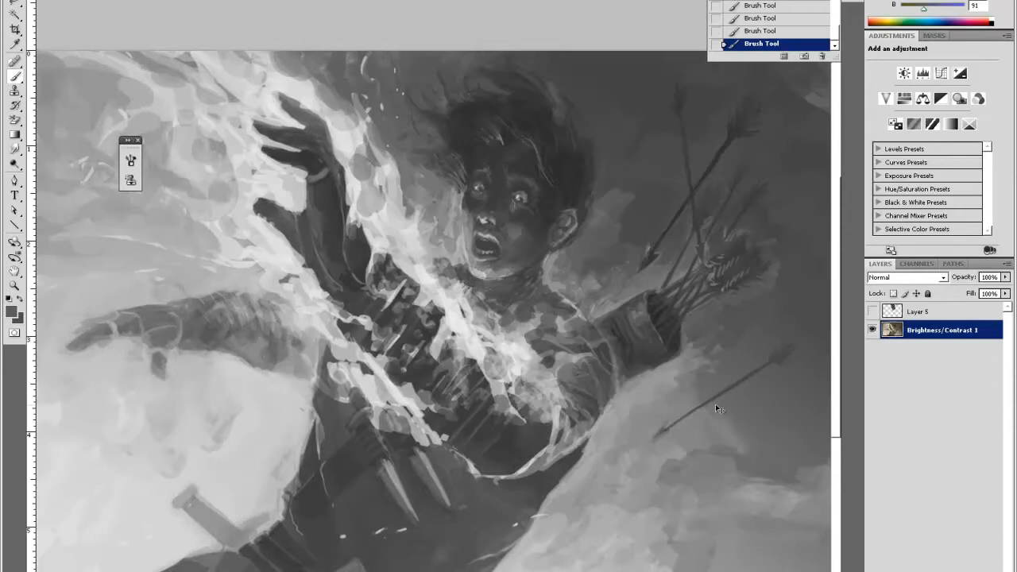
{"action": "key", "text": "ctrl+minus"}
{"action": "key", "text": "ctrl+minus"}
{"action": "key", "text": "ctrl+minus"}
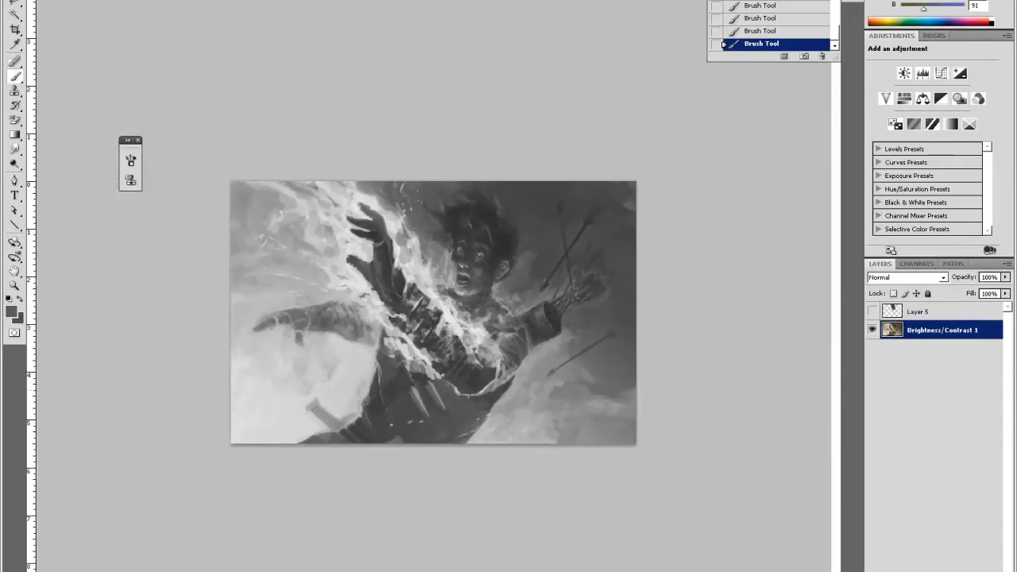
Add a new layer above Brightness/Contrast 1 and reinforce the quiver's arrow shafts and fletching edges in sampled dark grey
{"action": "key", "text": "z"}
{"action": "left_click", "coordinate": [670, 310]}
{"action": "left_click", "coordinate": [677, 306]}
{"action": "left_click", "coordinate": [721, 285]}
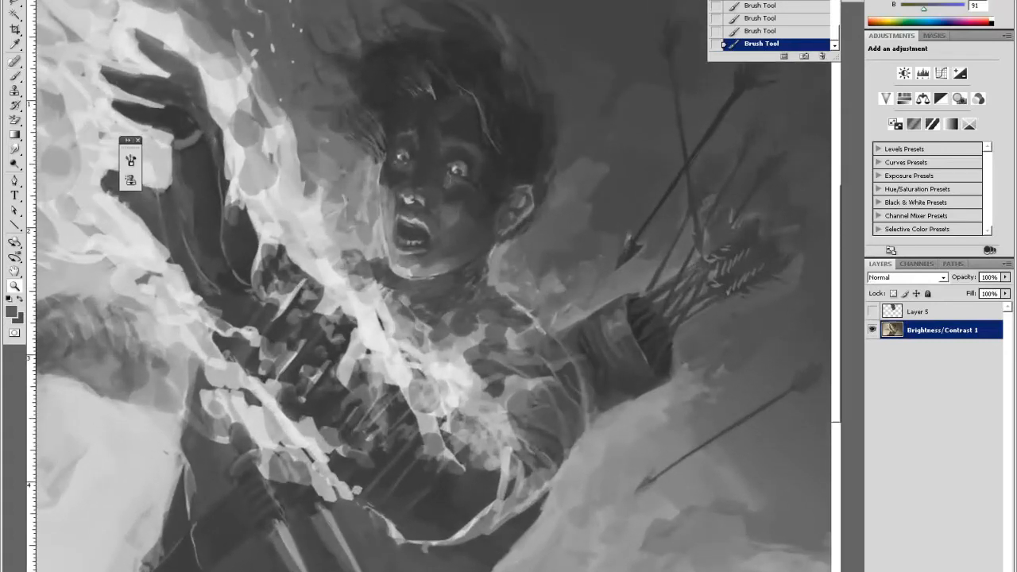
{"action": "left_click", "coordinate": [968, 571]}
{"action": "key", "text": "i"}
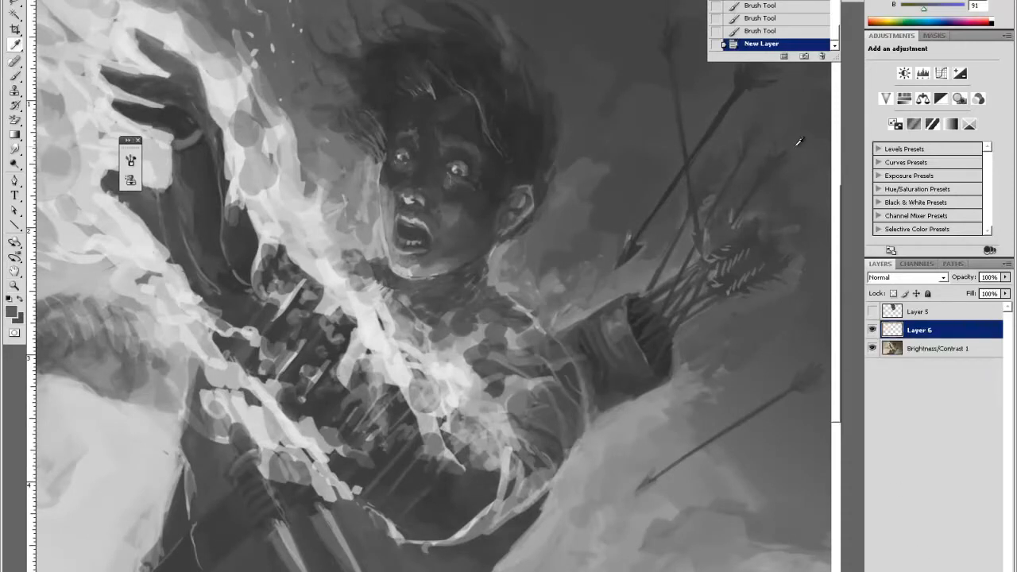
{"action": "left_click", "coordinate": [698, 307]}
{"action": "key", "text": "b"}
{"action": "left_click", "coordinate": [698, 307]}
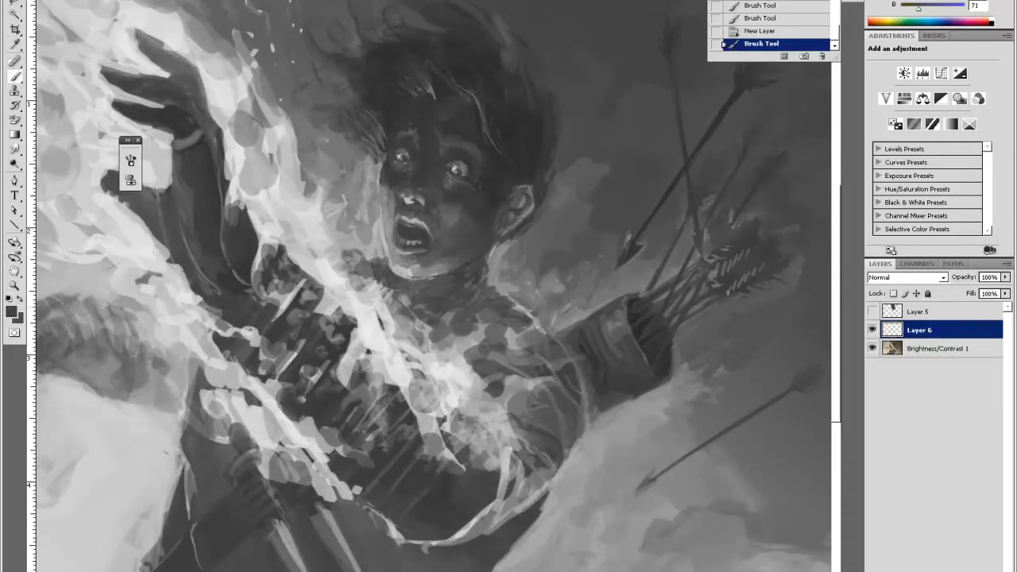
{"action": "left_click_drag", "start_coordinate": [703, 313], "coordinate": [667, 351]}
{"action": "key", "text": "i"}
{"action": "key", "text": "b"}
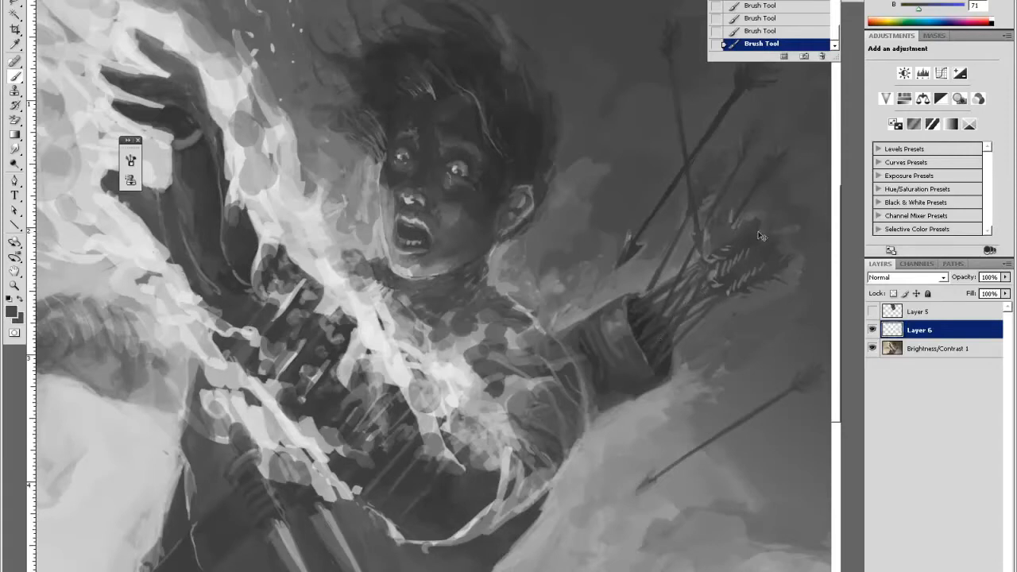
Strengthen the feathers of the arrows rising above the quiver with a sampled darker grey
{"action": "key", "text": "ctrl+minus"}
{"action": "key", "text": "ctrl+minus"}
{"action": "key", "text": "ctrl+minus"}
{"action": "key", "text": "z"}
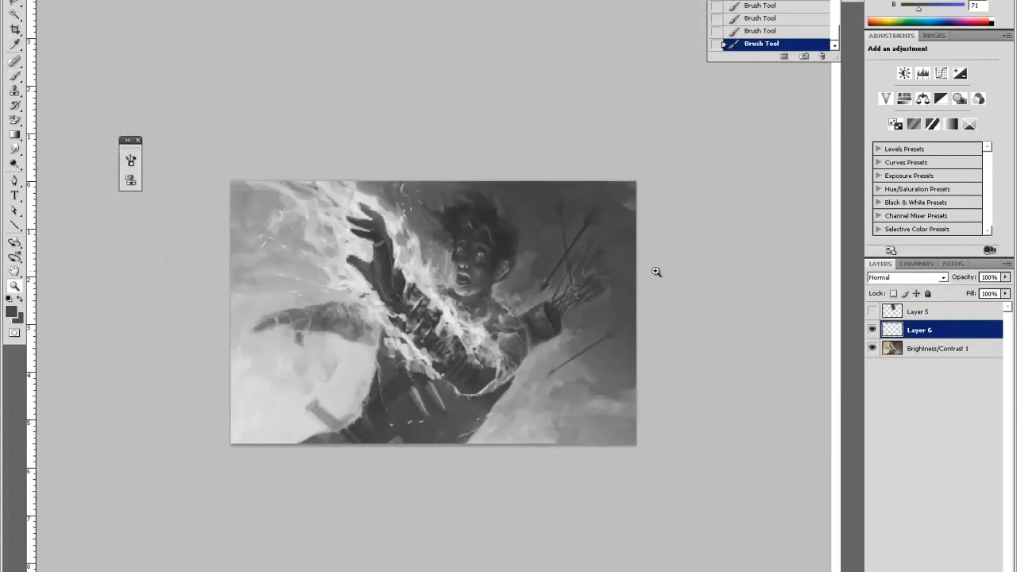
{"action": "left_click_drag", "start_coordinate": [599, 272], "coordinate": [720, 245]}
{"action": "key", "text": "b"}
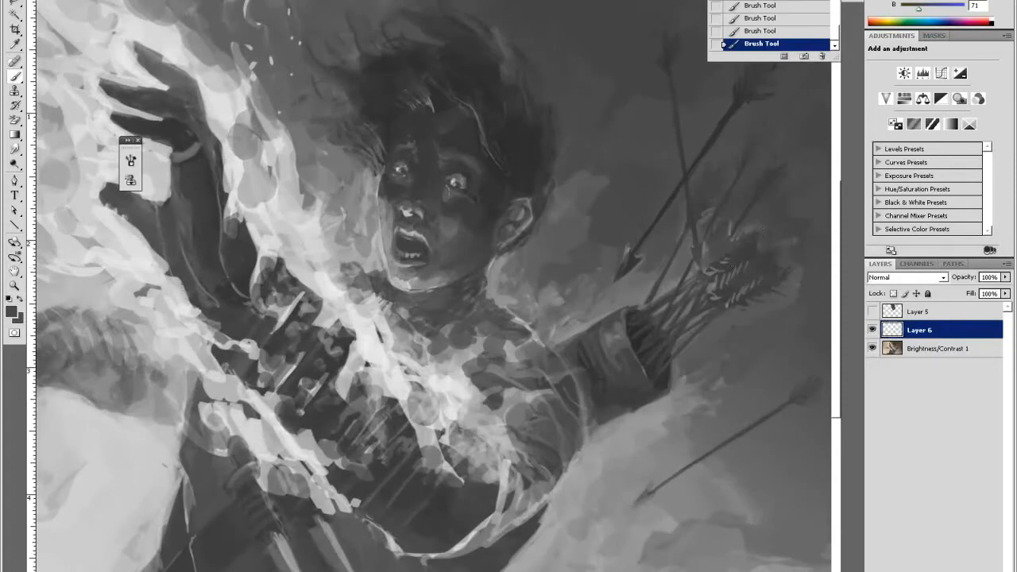
{"action": "left_click", "coordinate": [739, 227], "text": "alt"}
{"action": "key", "text": "space"}
{"action": "left_click_drag", "start_coordinate": [801, 222], "coordinate": [786, 253]}
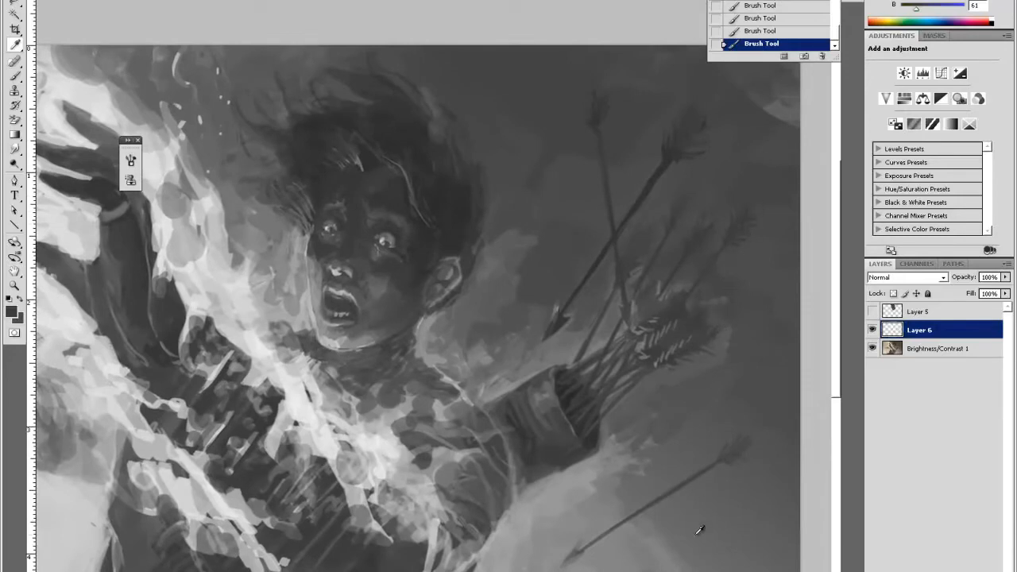
Merge Layer 6 with the Brightness/Contrast 1 layer
{"action": "key", "text": "ctrl+minus"}
{"action": "key", "text": "ctrl+minus"}
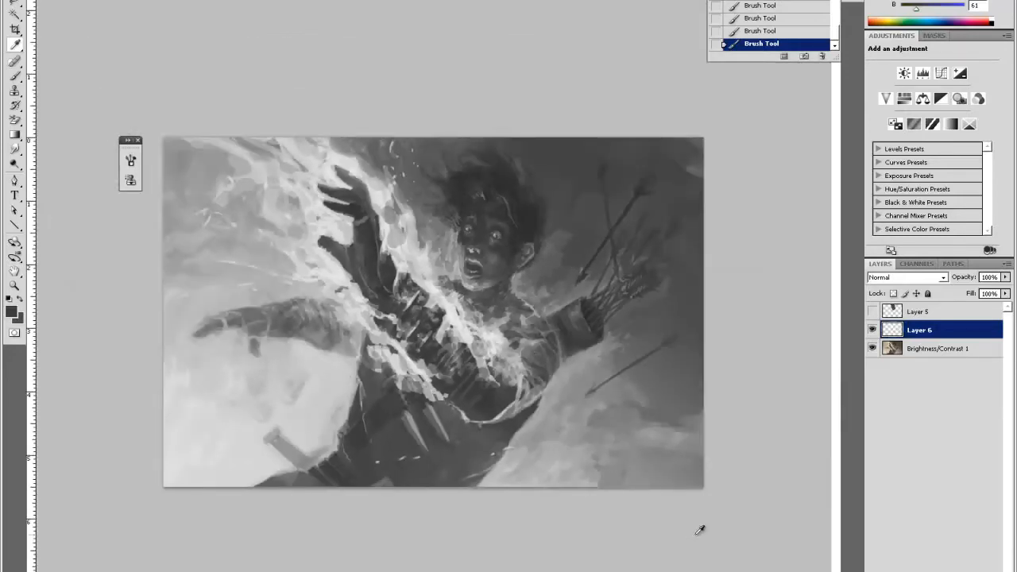
{"action": "key", "text": "z"}
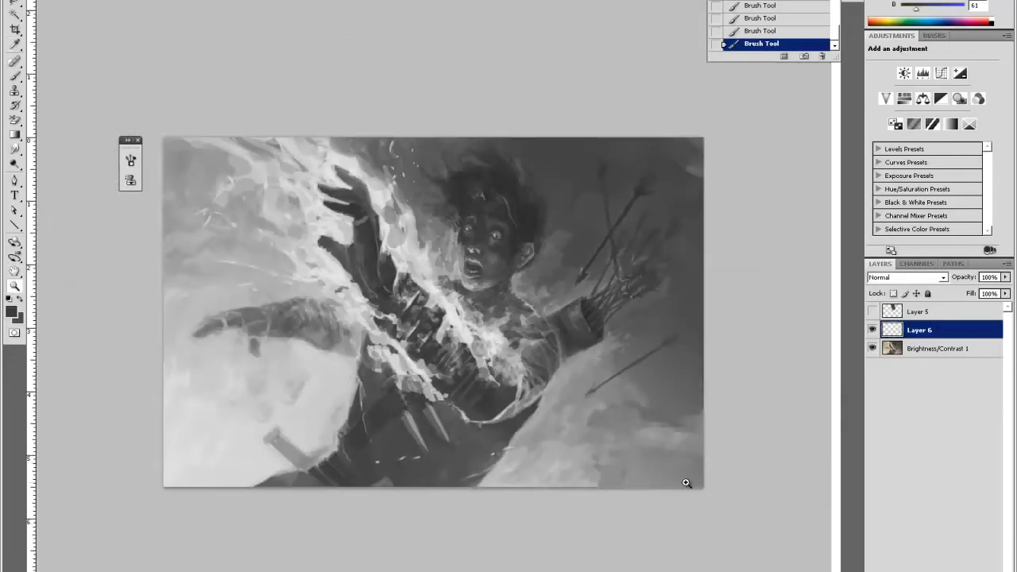
{"action": "left_click", "coordinate": [942, 350], "text": "shift"}
{"action": "key", "text": "ctrl+e"}
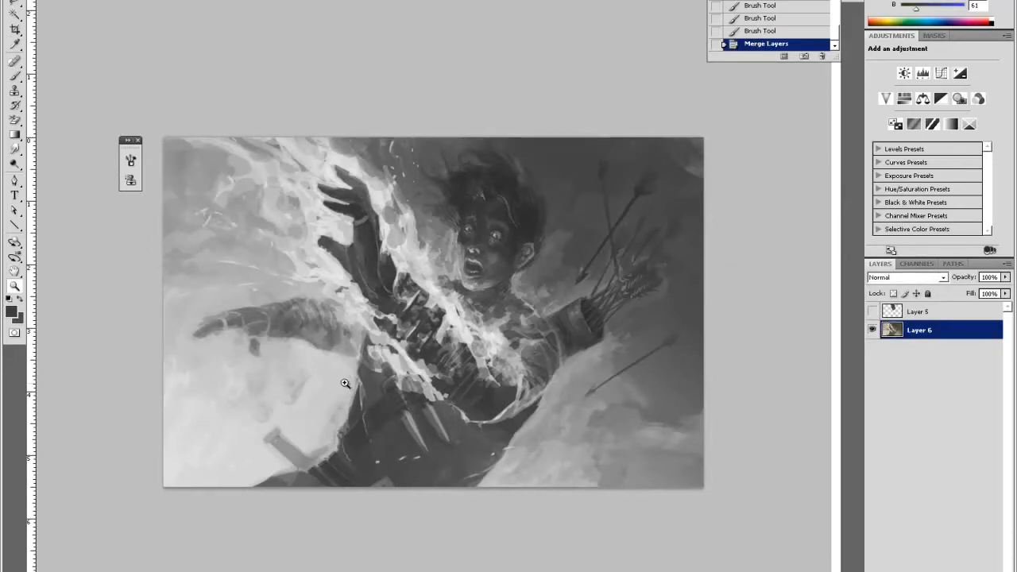
Trim the fingertip of the outstretched arm's hand with light greys sampled from the surrounding background
{"action": "left_click", "coordinate": [212, 316]}
{"action": "left_click", "coordinate": [213, 316]}
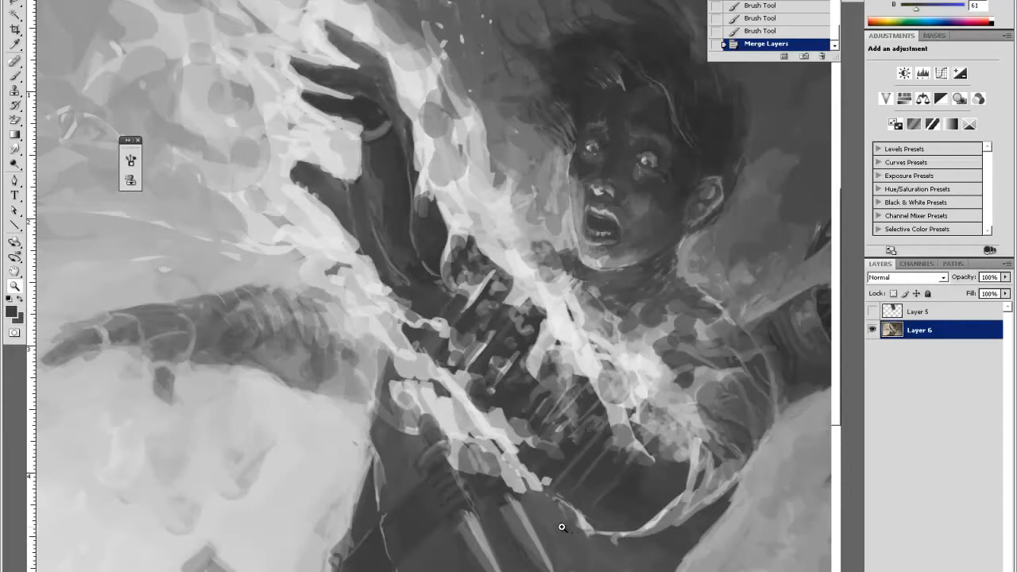
{"action": "key", "text": "i"}
{"action": "left_click", "coordinate": [125, 396], "text": "alt"}
{"action": "left_click_drag", "start_coordinate": [374, 375], "coordinate": [586, 439]}
{"action": "mouse_move", "coordinate": [256, 425]}
{"action": "left_mouse_down"}
{"action": "mouse_move", "coordinate": [273, 396]}
{"action": "mouse_move", "coordinate": [264, 426]}
{"action": "mouse_move", "coordinate": [268, 413]}
{"action": "mouse_move", "coordinate": [265, 437]}
{"action": "left_mouse_up"}
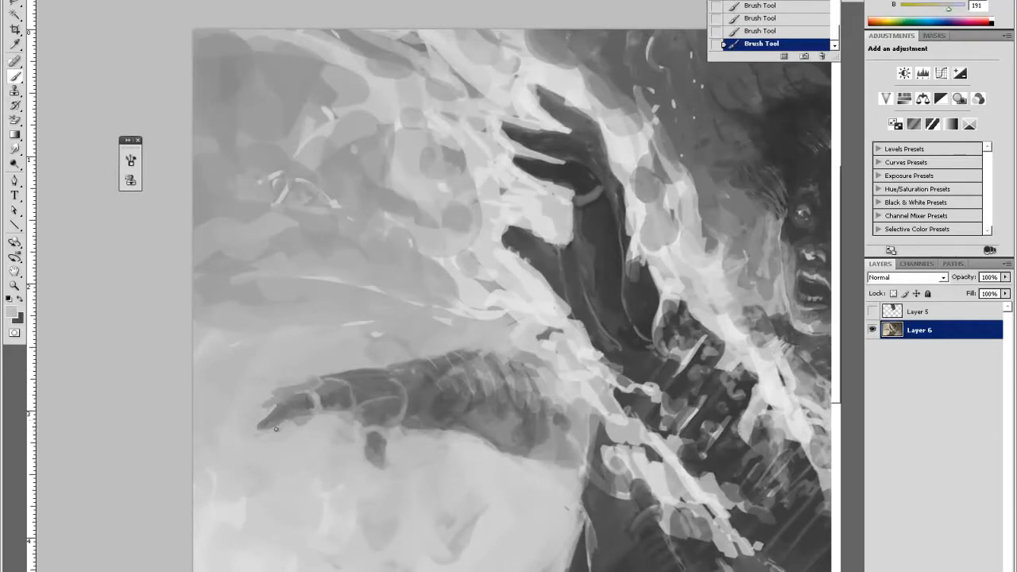
{"action": "left_click", "coordinate": [270, 398], "text": "alt"}
{"action": "left_click_drag", "start_coordinate": [275, 391], "coordinate": [273, 394]}
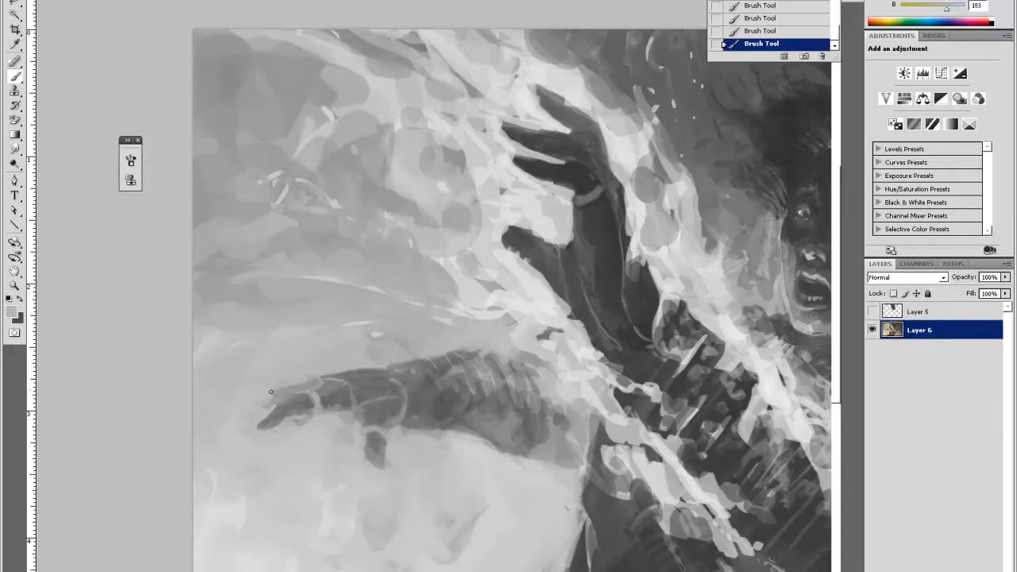
Brighten the light band across the pointing finger and clean the hand's lower contour with sampled light greys
{"action": "left_click", "coordinate": [312, 419], "text": "alt"}
{"action": "left_click", "coordinate": [302, 415], "text": "alt"}
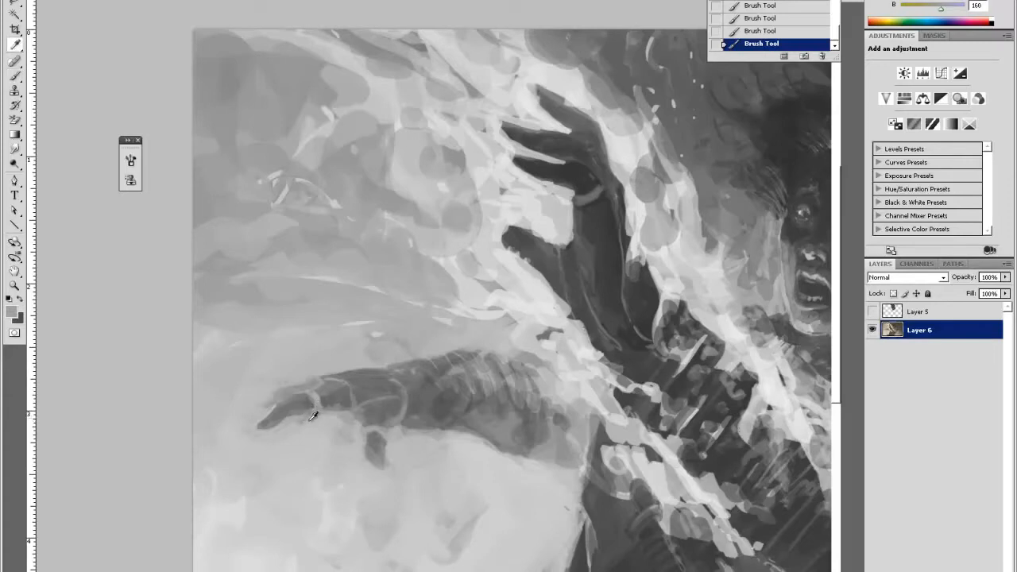
{"action": "left_click", "coordinate": [308, 416], "text": "alt"}
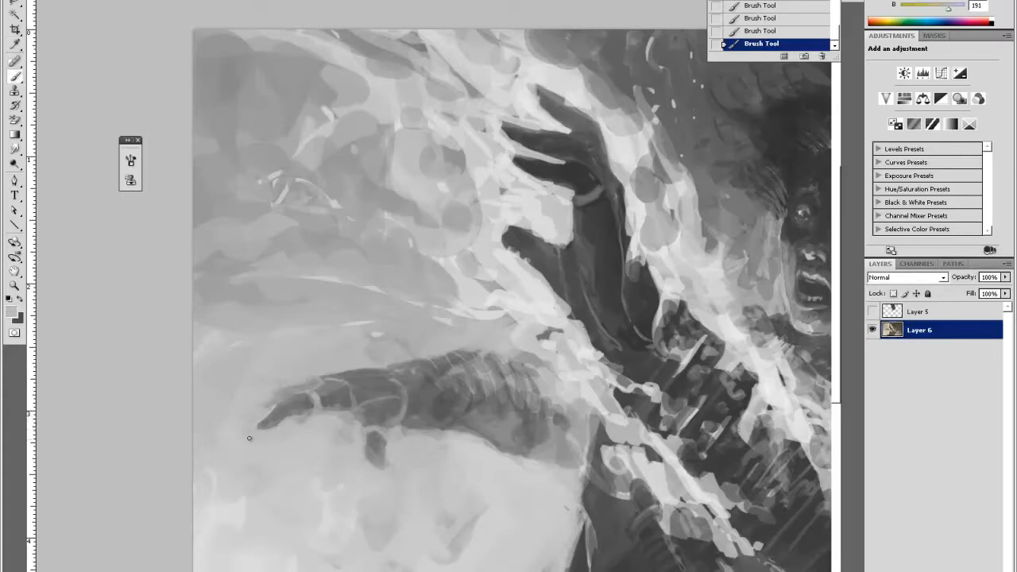
{"action": "key", "text": "alt"}
{"action": "left_click", "coordinate": [328, 426], "text": "alt"}
{"action": "left_click", "coordinate": [390, 424], "text": "alt"}
{"action": "left_click", "coordinate": [388, 430], "text": "alt"}
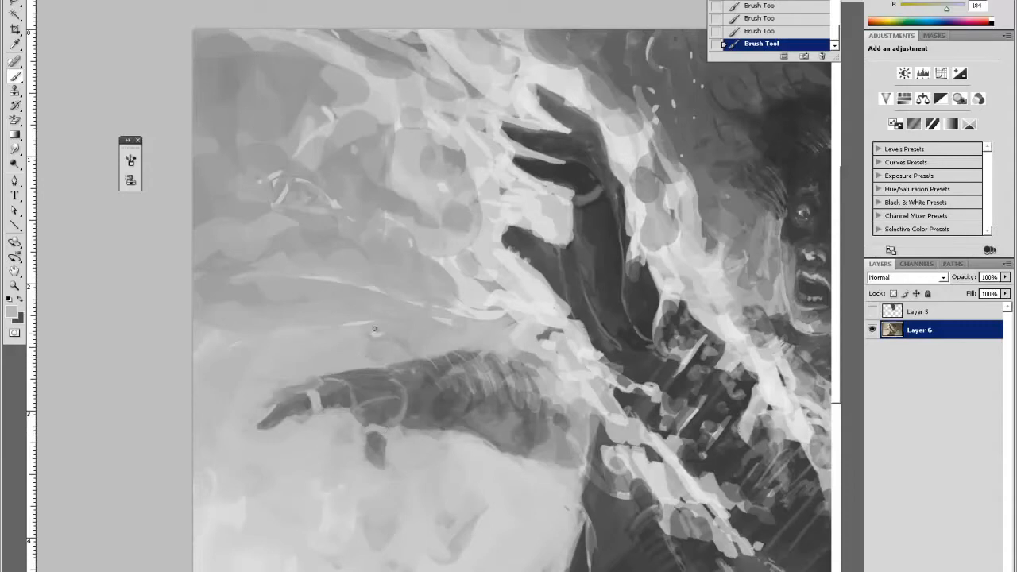
Paint a light band across the downward-pointing finger and reshape its sides with sampled light and mid greys
{"action": "left_click", "coordinate": [362, 430], "text": "alt"}
{"action": "left_click", "coordinate": [368, 424], "text": "alt"}
{"action": "left_click", "coordinate": [370, 424], "text": "alt"}
{"action": "left_click", "coordinate": [363, 430], "text": "alt"}
{"action": "left_click", "coordinate": [391, 424], "text": "alt"}
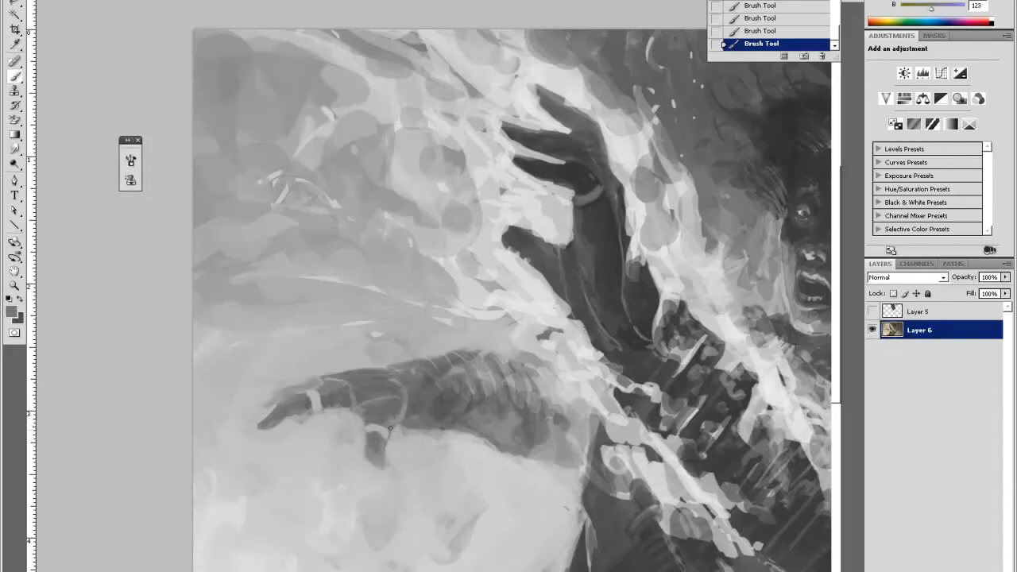
{"action": "left_click", "coordinate": [394, 427], "text": "alt"}
{"action": "left_click_drag", "start_coordinate": [395, 426], "coordinate": [392, 433]}
{"action": "left_click", "coordinate": [393, 450], "text": "alt"}
Refine the outstretched arm's upper and lower contours with greys sampled from the arm and background
{"action": "left_click", "coordinate": [330, 380], "text": "alt"}
{"action": "left_click", "coordinate": [319, 384], "text": "alt"}
{"action": "left_click", "coordinate": [321, 366], "text": "alt"}
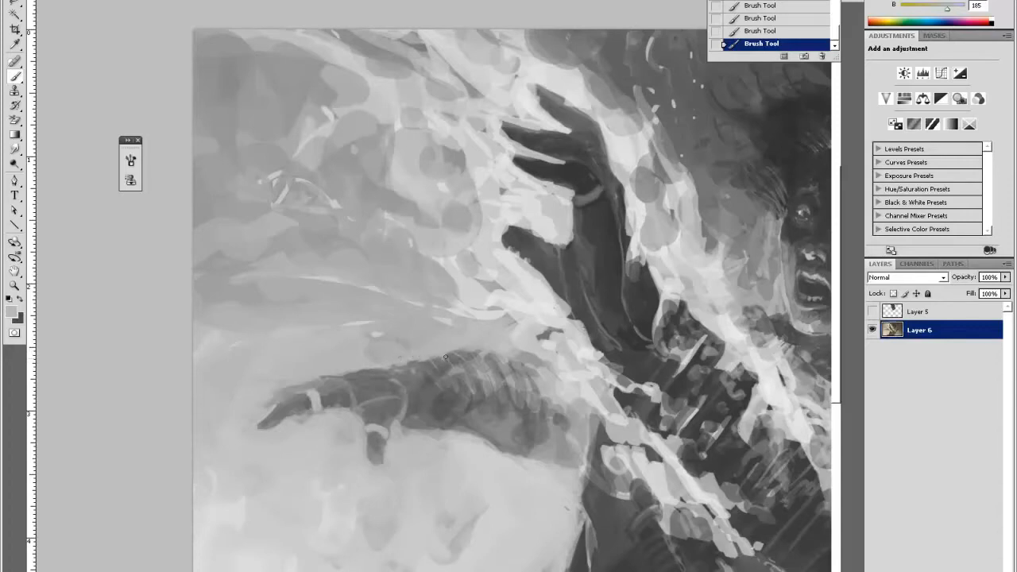
{"action": "left_click", "coordinate": [419, 421], "text": "alt"}
{"action": "left_click", "coordinate": [464, 429], "text": "alt"}
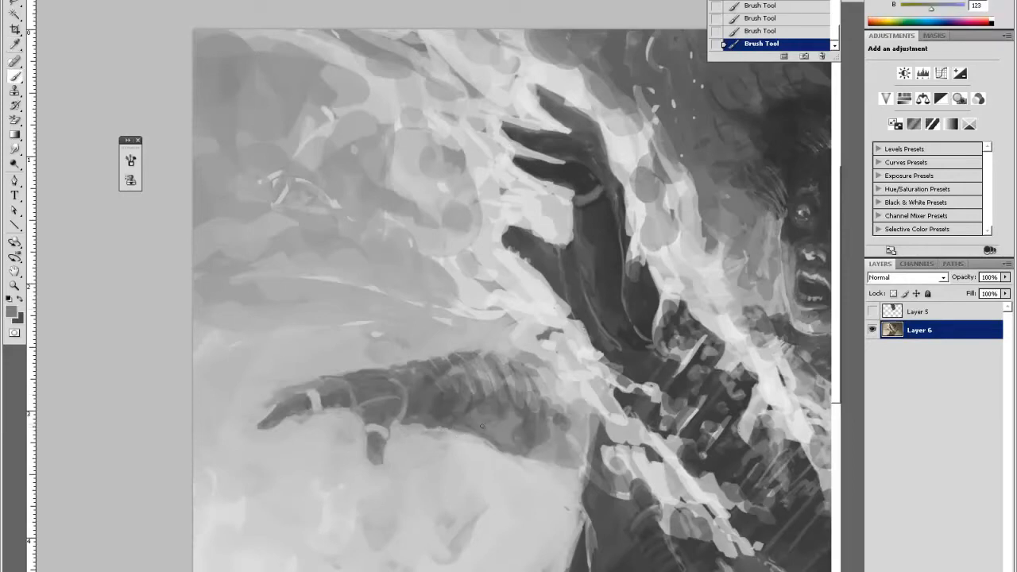
{"action": "left_click", "coordinate": [480, 432], "text": "alt"}
{"action": "left_click", "coordinate": [472, 445], "text": "alt"}
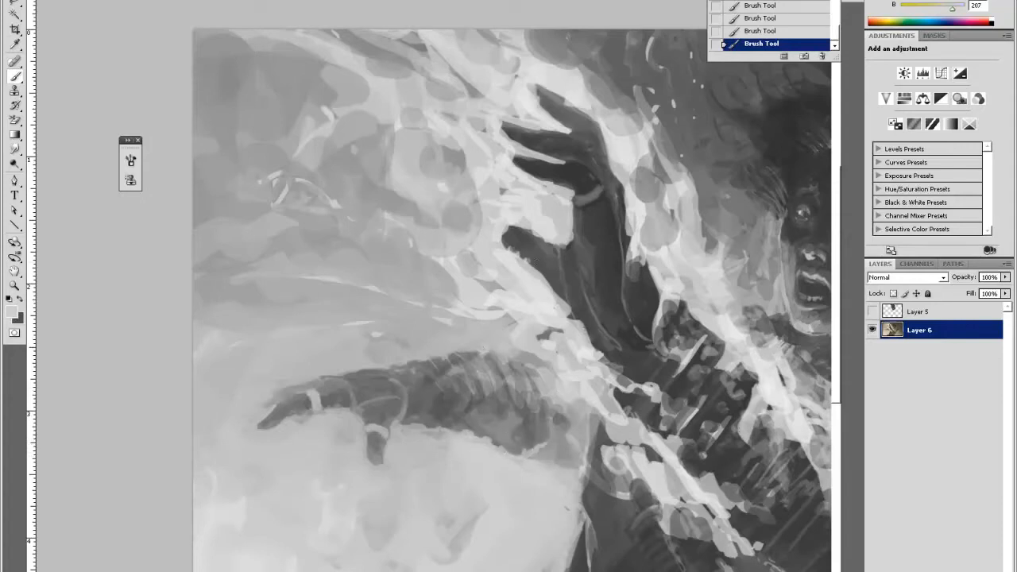
{"action": "key", "text": "ctrl+minus"}
{"action": "key", "text": "ctrl+minus"}
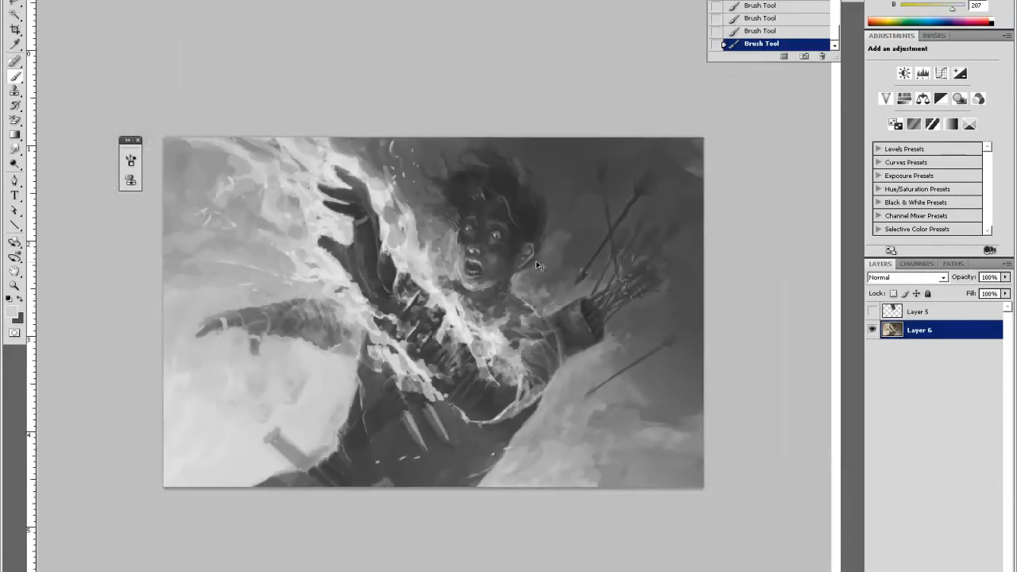
Rework the outstretched arm's lower edge and its transition into the flames with sampled light and mid greys
{"action": "key", "text": "z"}
{"action": "left_click", "coordinate": [343, 360]}
{"action": "left_click", "coordinate": [343, 360]}
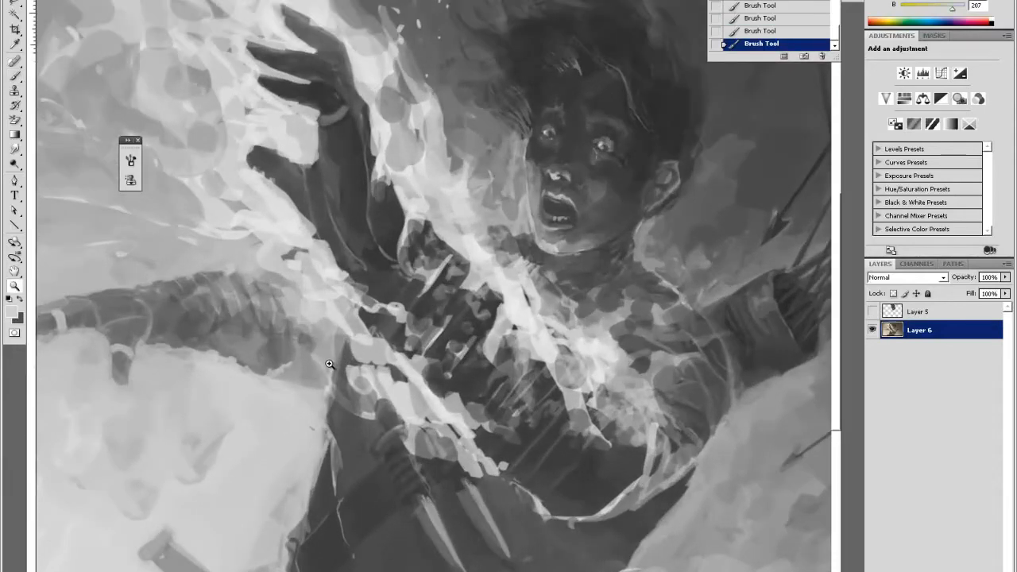
{"action": "key", "text": "g"}
{"action": "key", "text": "h"}
{"action": "key", "text": "i"}
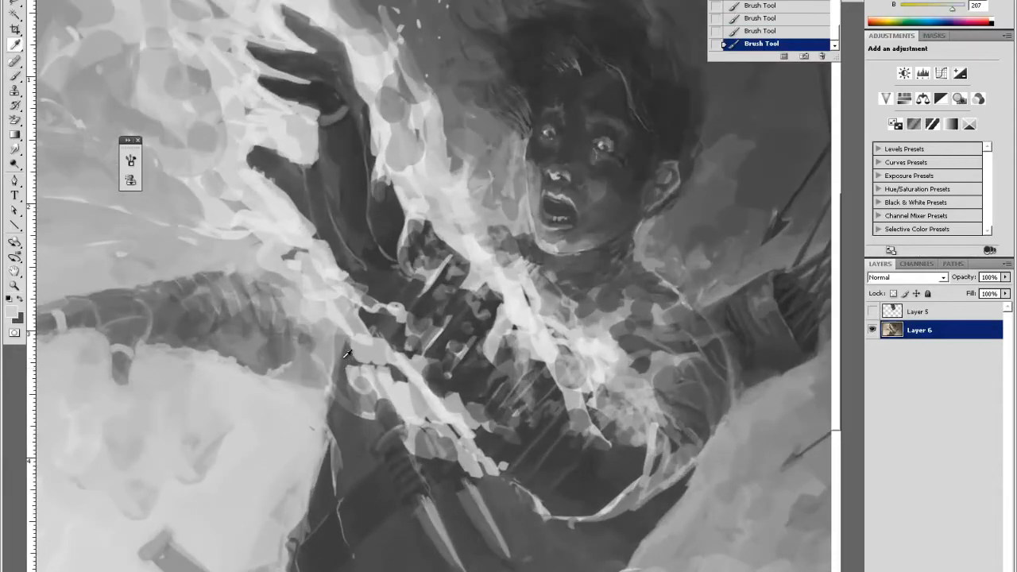
{"action": "key", "text": "h"}
{"action": "left_click_drag", "start_coordinate": [324, 381], "coordinate": [387, 426]}
{"action": "key", "text": "i"}
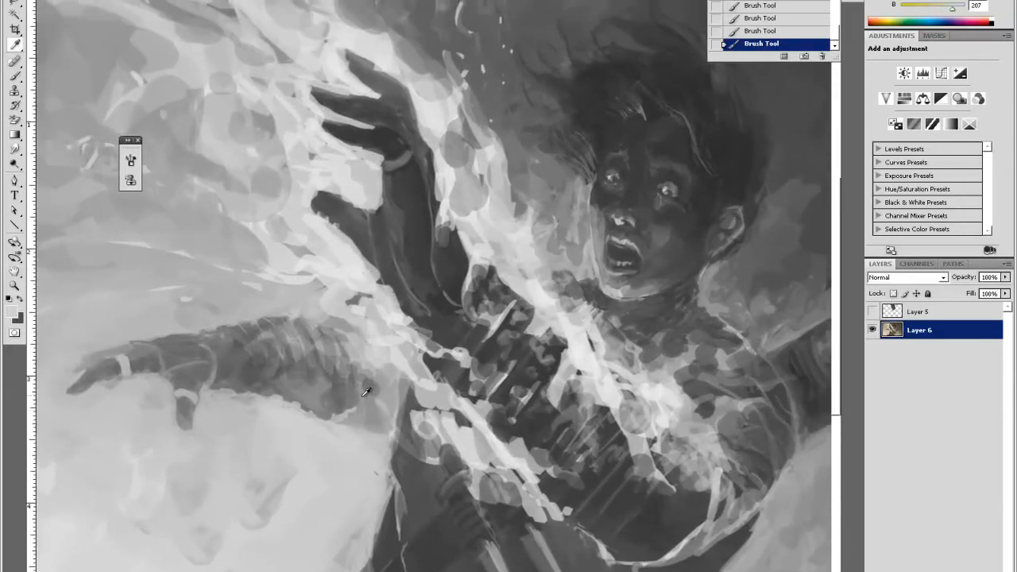
{"action": "left_click", "coordinate": [356, 410]}
{"action": "key", "text": "b"}
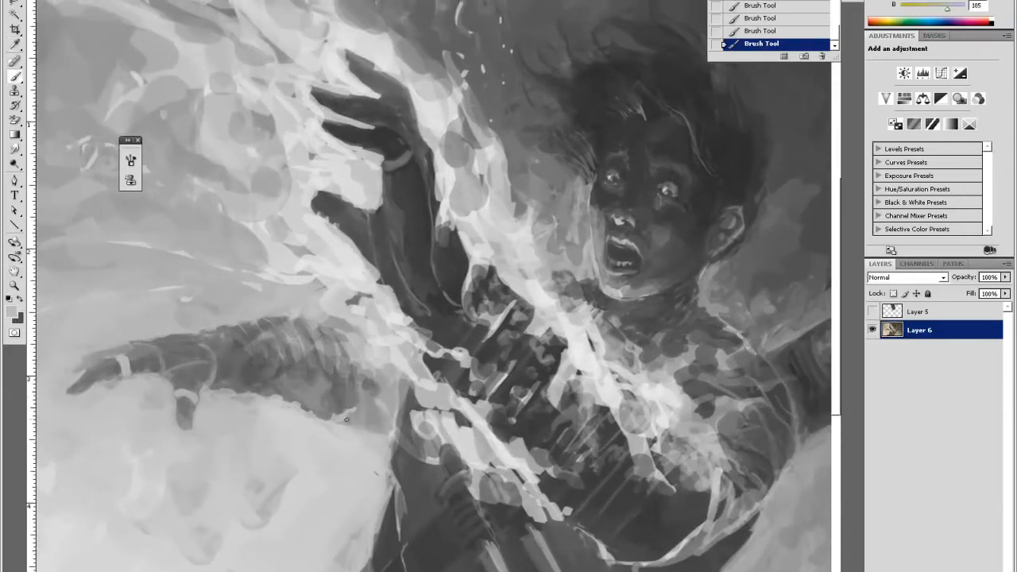
{"action": "left_click", "coordinate": [350, 411], "text": "alt"}
{"action": "left_click", "coordinate": [384, 356], "text": "alt"}
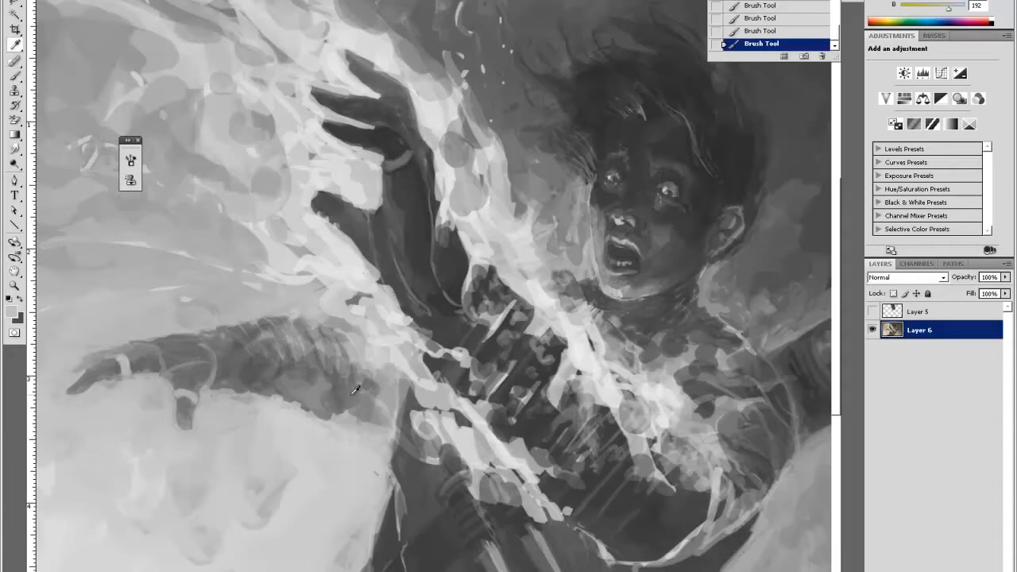
{"action": "left_click", "coordinate": [386, 420], "text": "alt"}
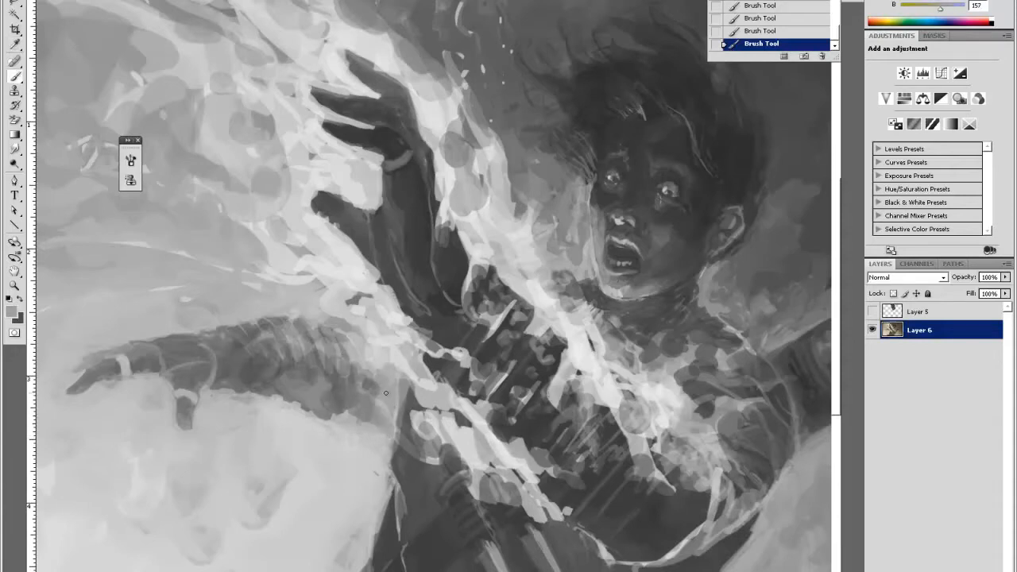
{"action": "left_click", "coordinate": [316, 302], "text": "alt"}
Clean up the raised hand's thumb and the gap between thumb and fingers with sampled dark and light greys
{"action": "key", "text": "ctrl+minus"}
{"action": "key", "text": "ctrl+minus"}
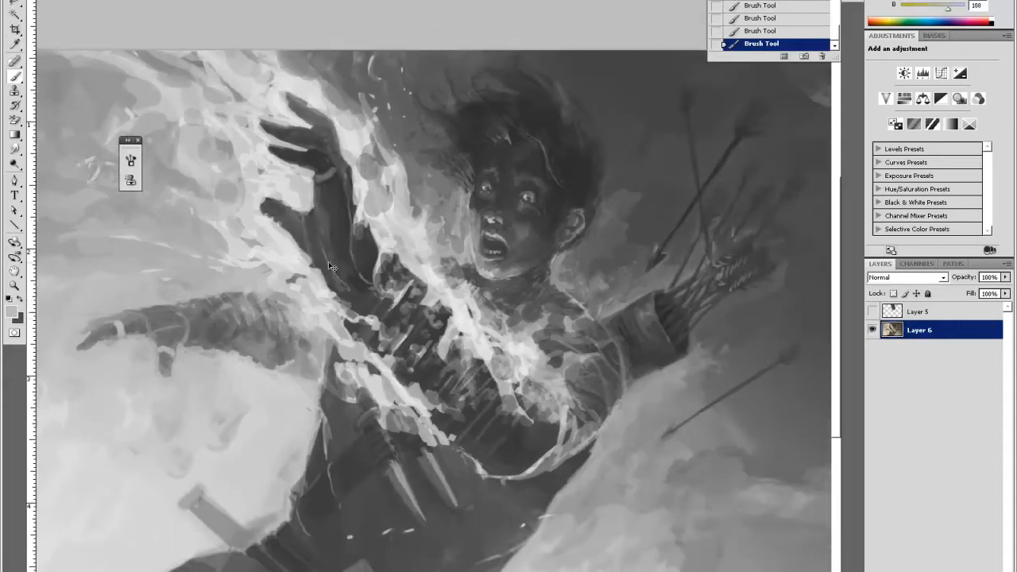
{"action": "key", "text": "z"}
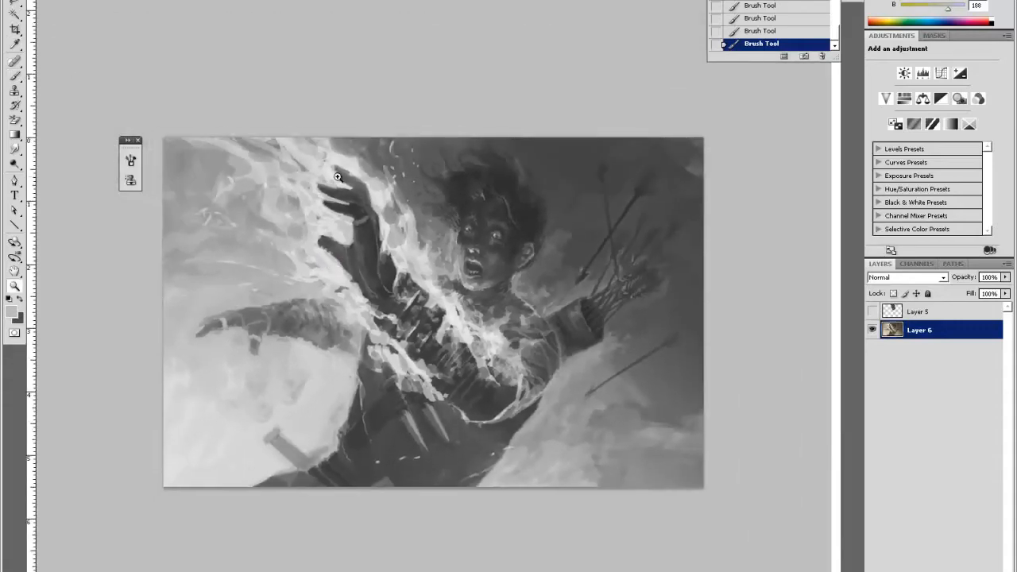
{"action": "key", "text": "ctrl+plus"}
{"action": "key", "text": "space"}
{"action": "left_click_drag", "start_coordinate": [412, 341], "coordinate": [471, 493]}
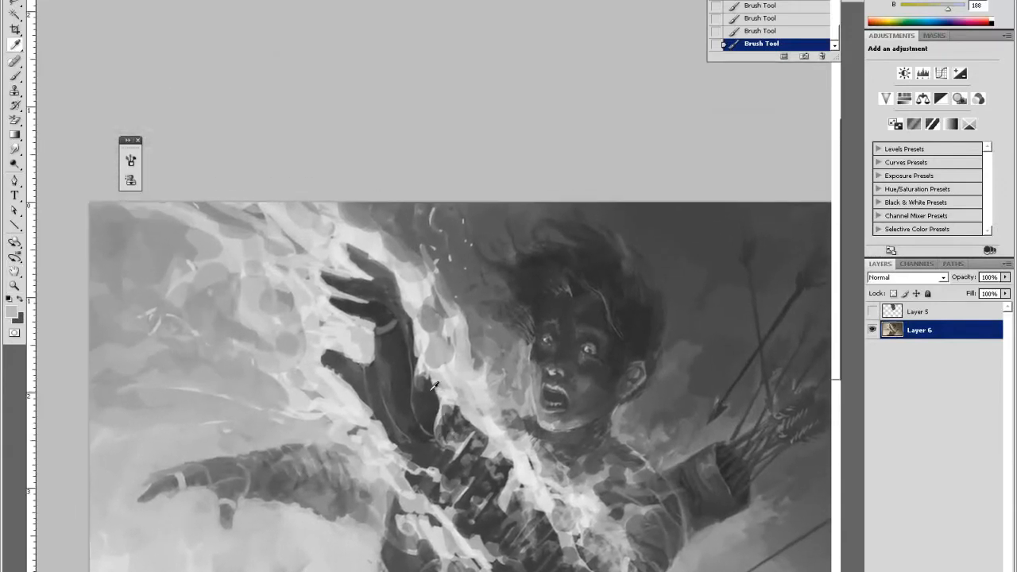
{"action": "key", "text": "i"}
{"action": "left_click", "coordinate": [334, 348]}
{"action": "key", "text": "b"}
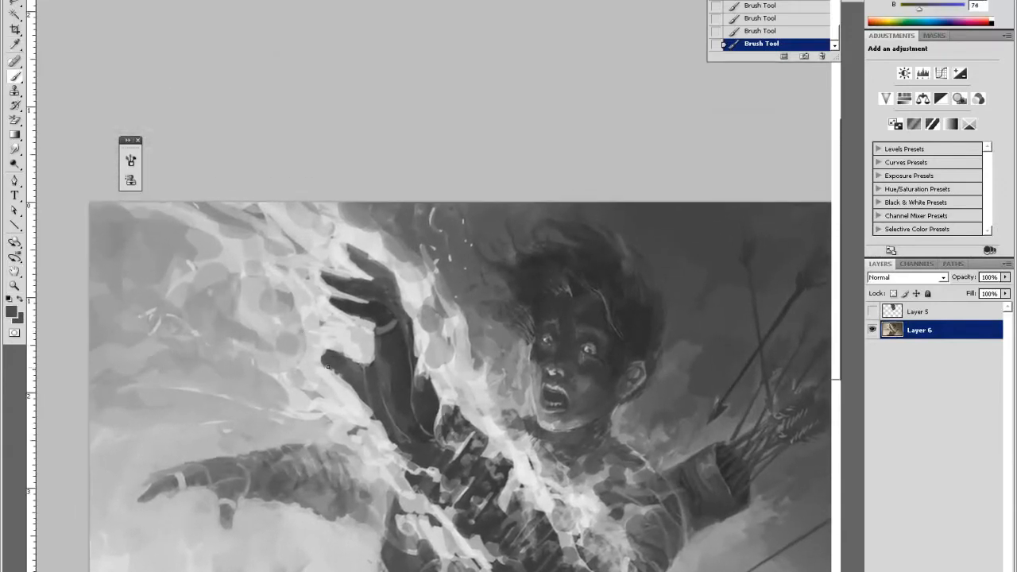
{"action": "left_click", "coordinate": [332, 375], "text": "alt"}
{"action": "left_click_drag", "start_coordinate": [351, 357], "coordinate": [360, 328]}
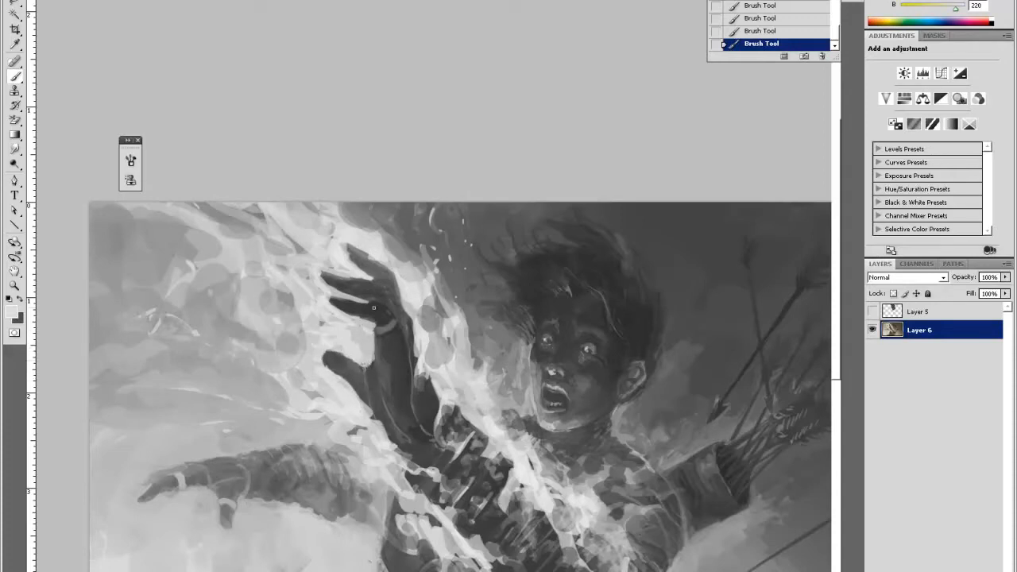
Sharpen the raised hand's fingertips and the upper finger's outline with greys sampled from the fingers and surrounding flames
{"action": "left_click", "coordinate": [358, 248], "text": "alt"}
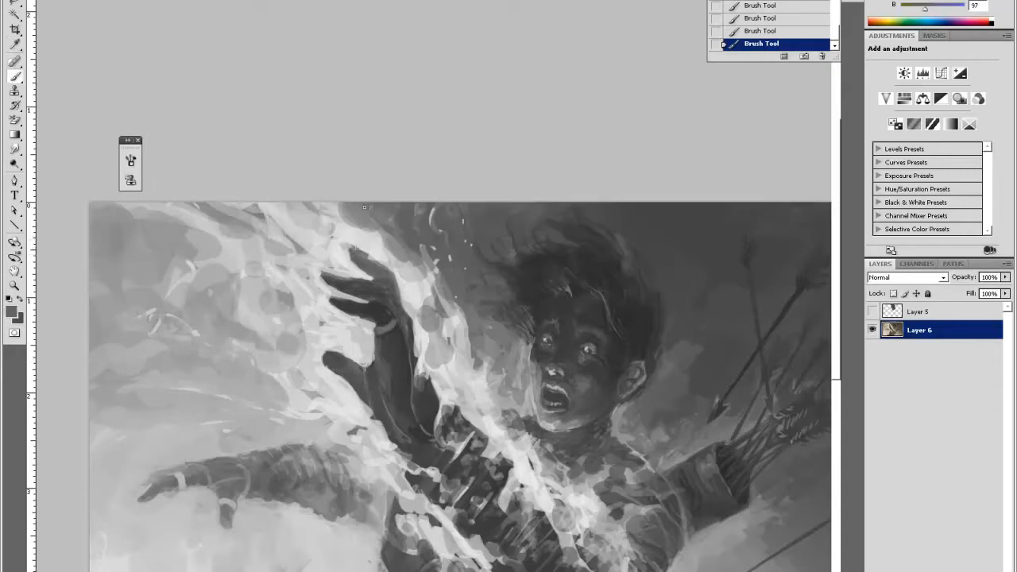
{"action": "left_click", "coordinate": [357, 248], "text": "alt"}
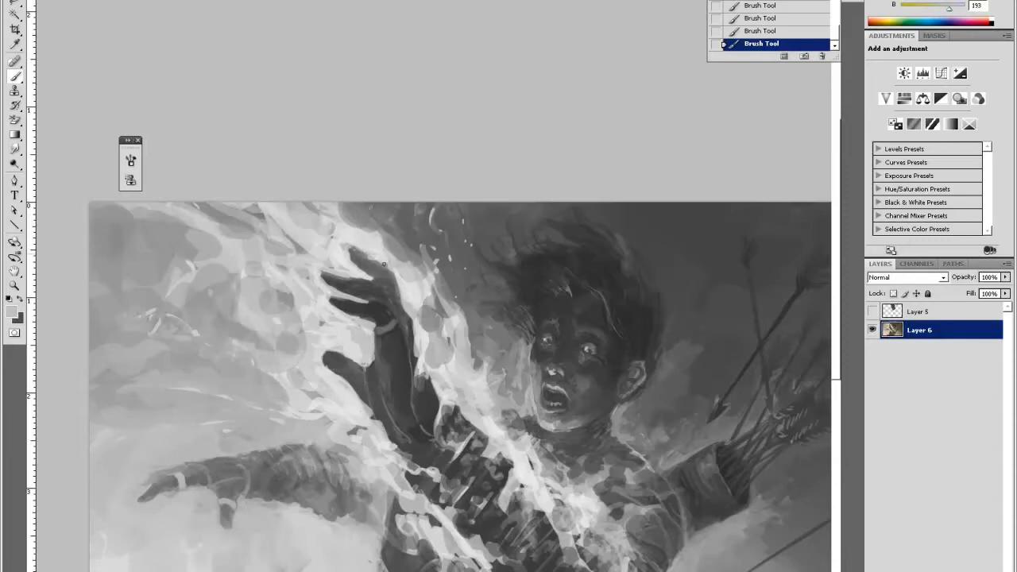
{"action": "left_click", "coordinate": [369, 254], "text": "alt"}
{"action": "left_click", "coordinate": [381, 256], "text": "alt"}
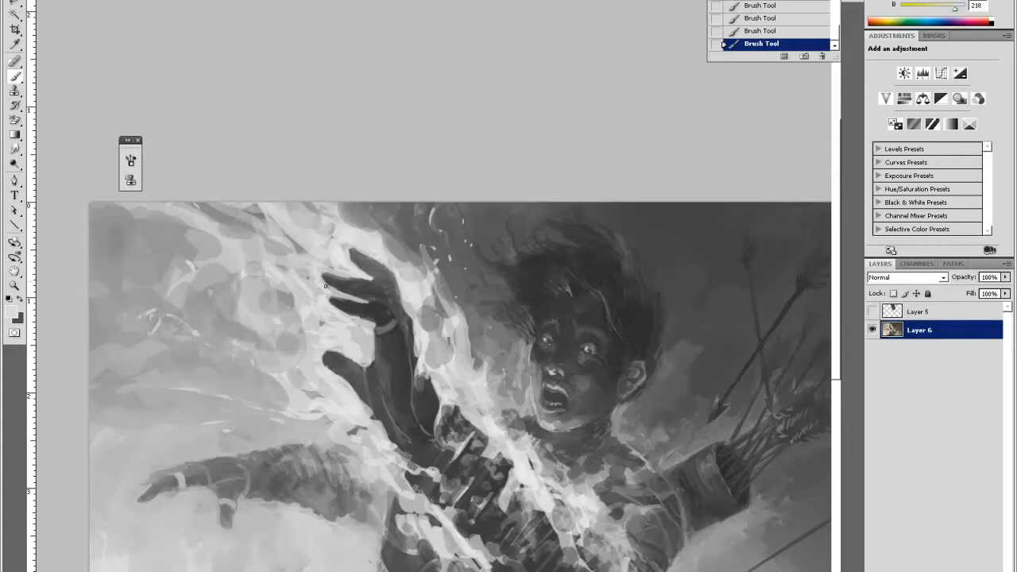
{"action": "left_click", "coordinate": [356, 270], "text": "alt"}
{"action": "left_click", "coordinate": [358, 238], "text": "alt"}
Refine the raised forearm's flame-side edge and dot small light sparks along it down to the elbow
{"action": "left_click", "coordinate": [421, 271], "text": "alt"}
{"action": "mouse_move", "coordinate": [412, 321]}
{"action": "left_mouse_down"}
{"action": "mouse_move", "coordinate": [415, 333]}
{"action": "mouse_move", "coordinate": [410, 315]}
{"action": "left_mouse_up"}
{"action": "left_click", "coordinate": [424, 374], "text": "alt"}
{"action": "left_click", "coordinate": [426, 375], "text": "alt"}
{"action": "left_click", "coordinate": [466, 442], "text": "alt"}
{"action": "left_click", "coordinate": [479, 459], "text": "alt"}
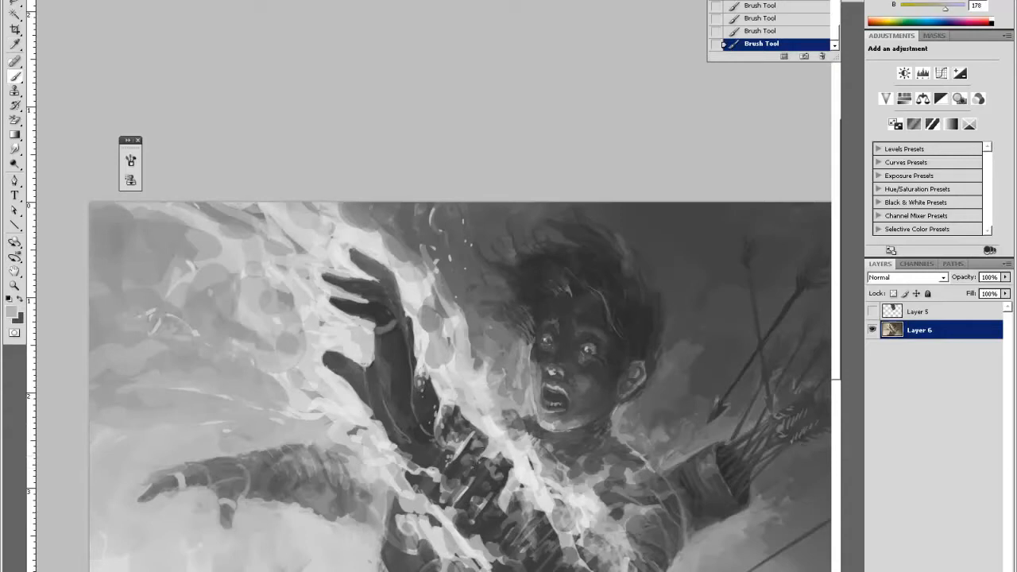
Add small light specks among the dark straps and embers on the chest with sampled greys
{"action": "left_click", "coordinate": [468, 481], "text": "alt"}
{"action": "left_click", "coordinate": [506, 482], "text": "alt"}
{"action": "left_click", "coordinate": [491, 499], "text": "alt"}
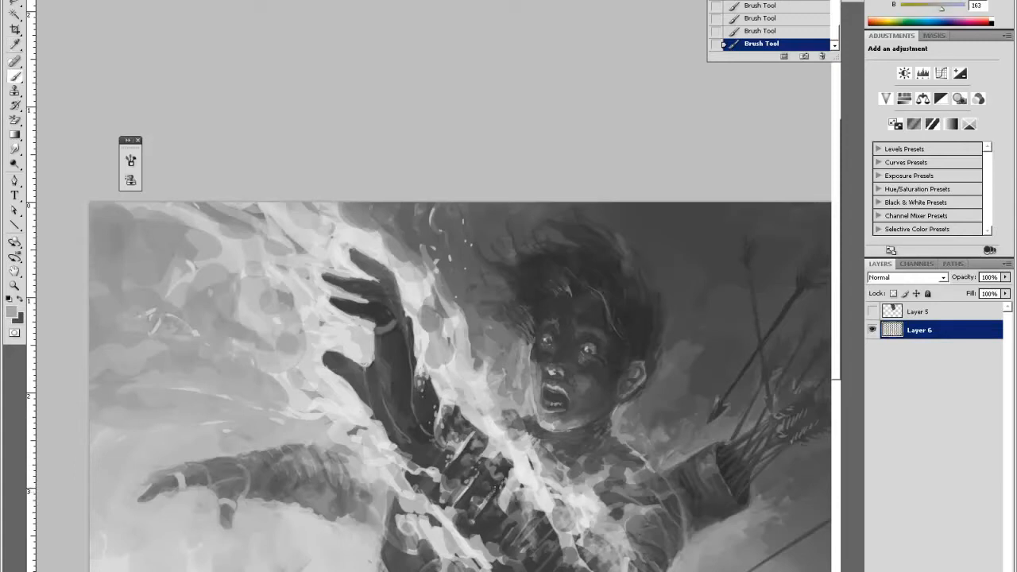
{"action": "key", "text": "ctrl+minus"}
{"action": "key", "text": "ctrl+minus"}
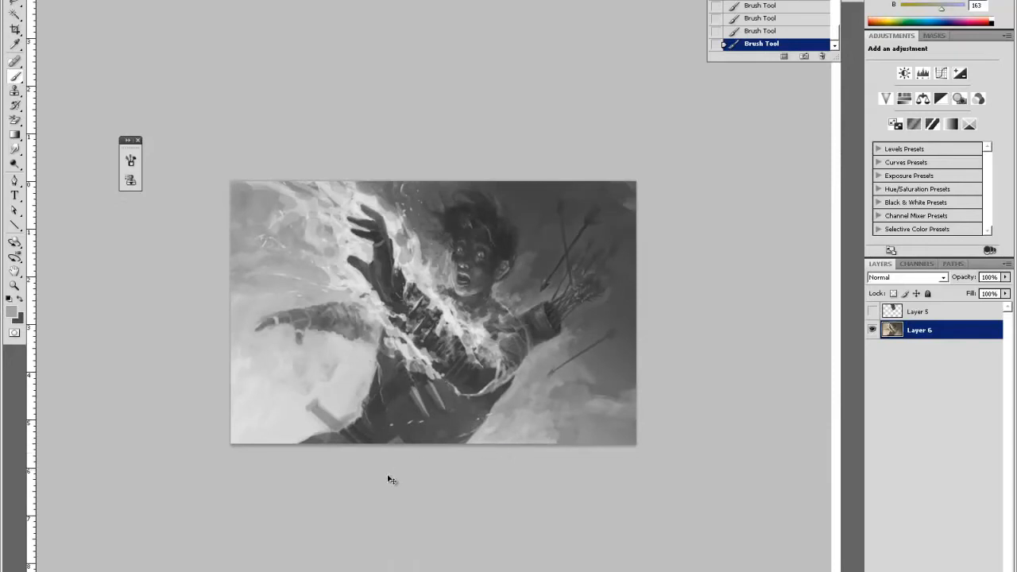
{"action": "key", "text": "z"}
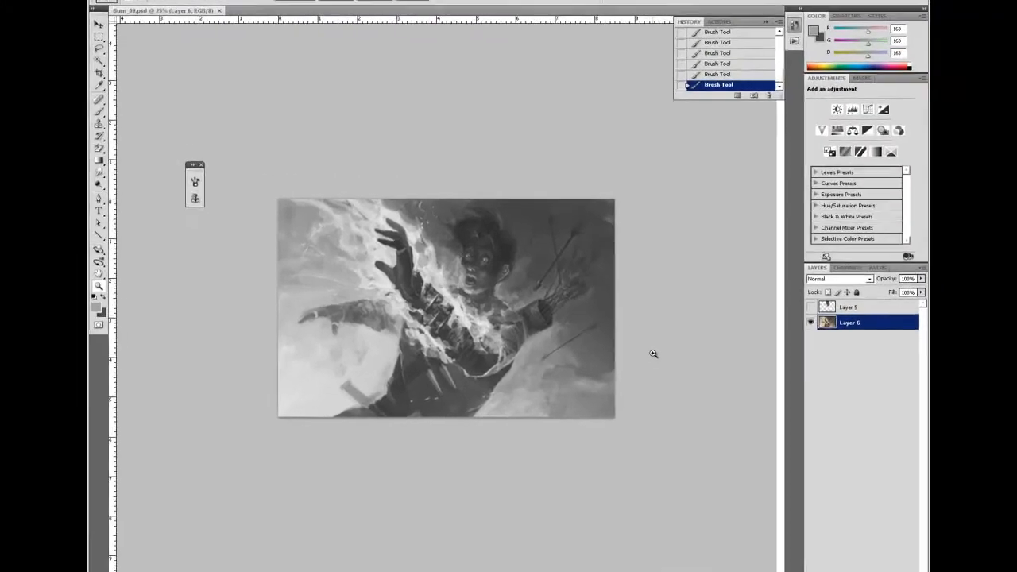
{"action": "left_click", "coordinate": [682, 366]}
Create a layer group above Layer 6, set its blend mode to Color, and add a new layer inside it
{"action": "key", "text": "g"}
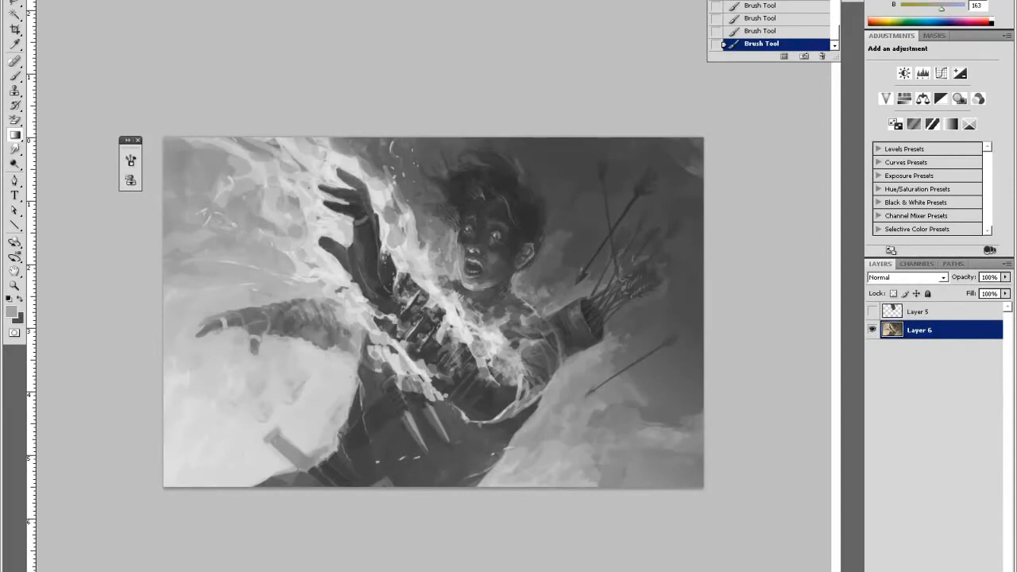
{"action": "left_click", "coordinate": [957, 571]}
{"action": "left_click", "coordinate": [903, 279]}
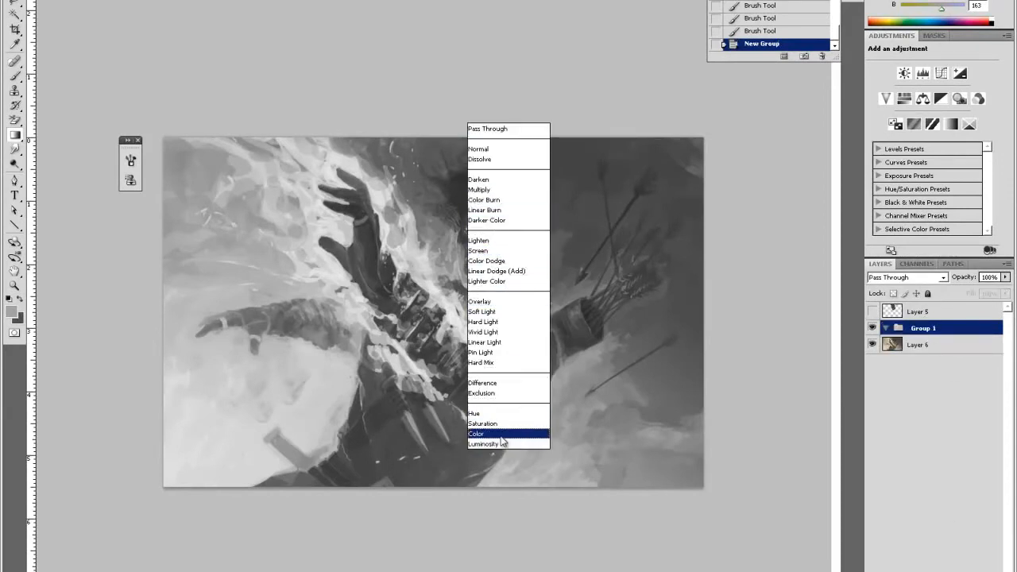
{"action": "left_click", "coordinate": [494, 433]}
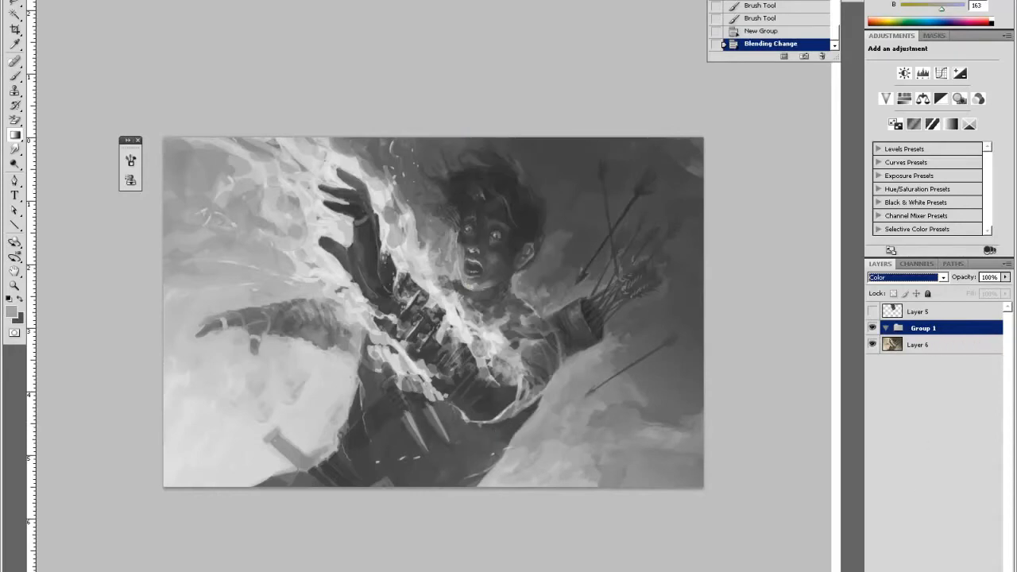
{"action": "key", "text": "ctrl+shift+alt+n"}
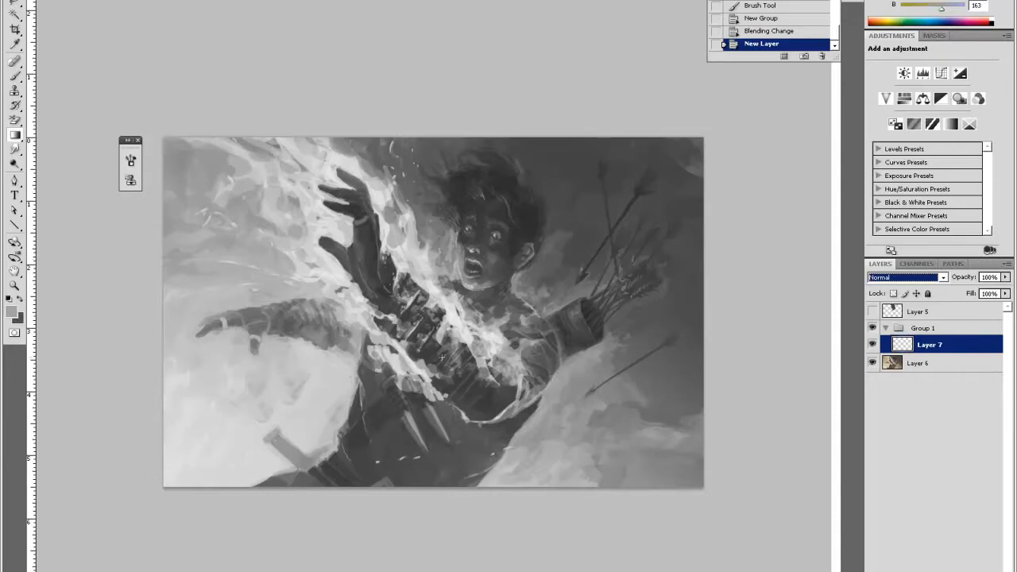
On Layer 6, paint sampled dark grey over the tunic just below the flame's lower edge at the waist
{"action": "left_click", "coordinate": [940, 364]}
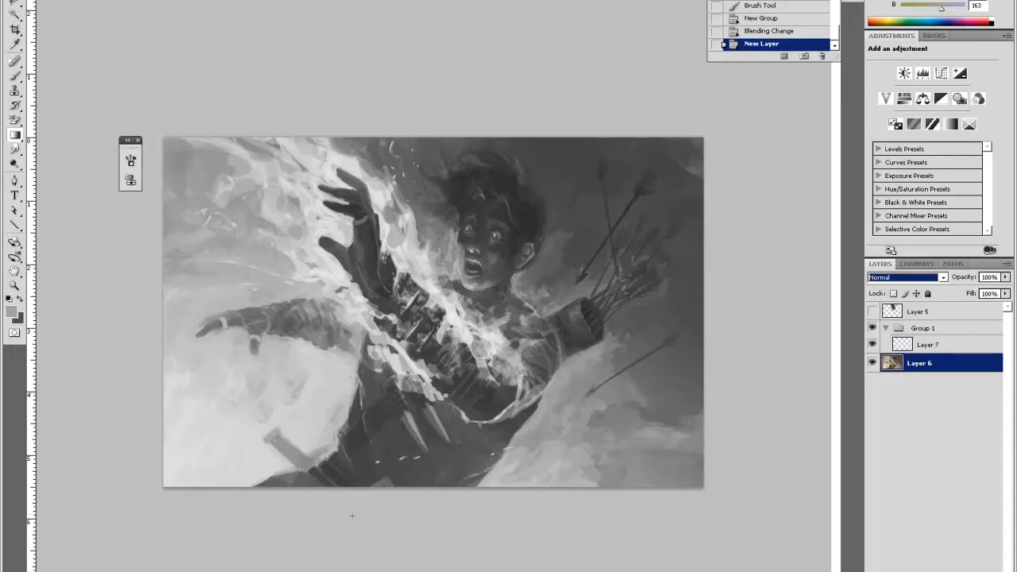
{"action": "key", "text": "z"}
{"action": "left_click", "coordinate": [368, 417]}
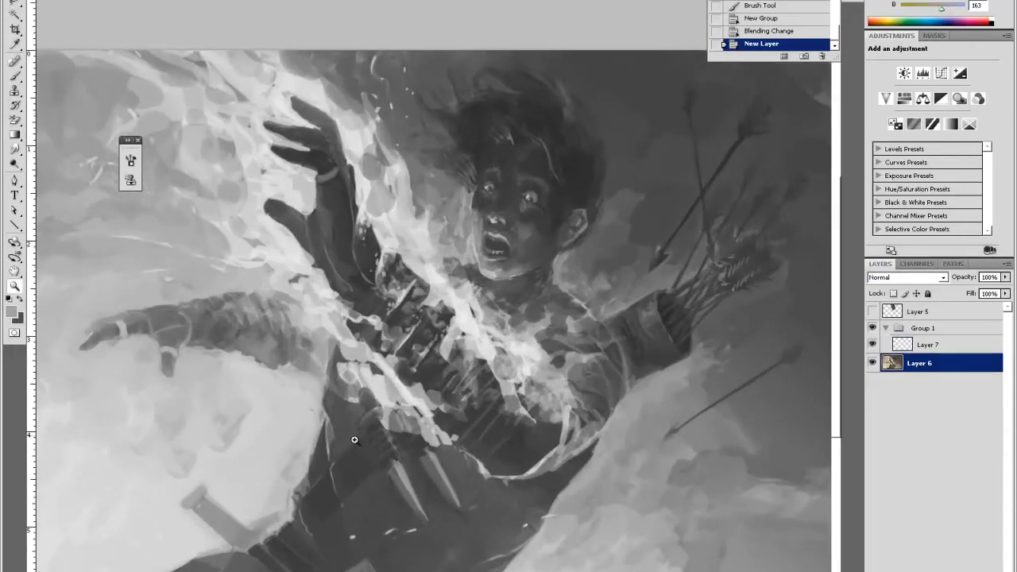
{"action": "key", "text": "i"}
{"action": "left_click", "coordinate": [359, 427]}
{"action": "key", "text": "b"}
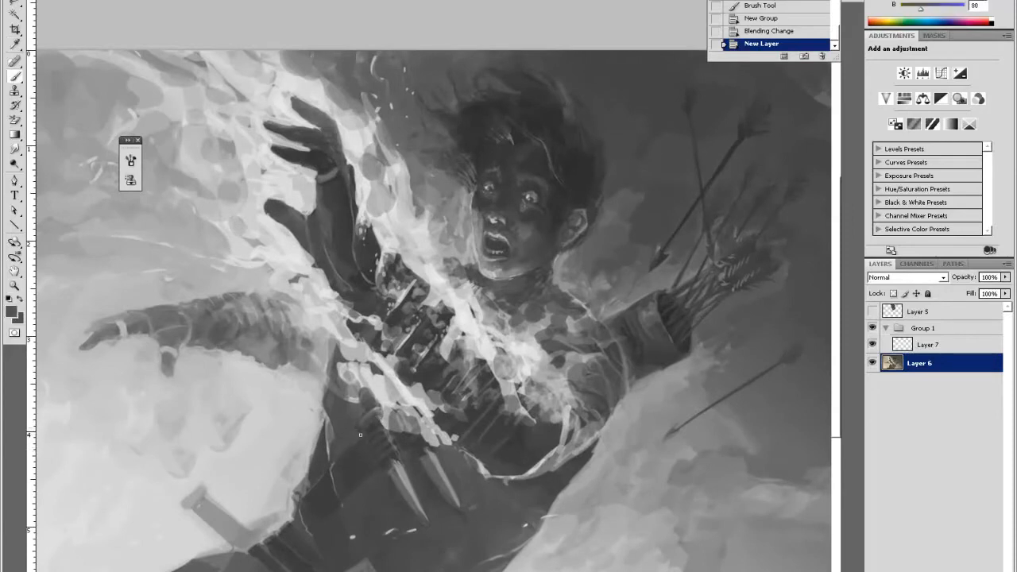
{"action": "left_click_drag", "start_coordinate": [357, 437], "coordinate": [364, 417]}
{"action": "left_click_drag", "start_coordinate": [367, 405], "coordinate": [372, 391]}
Blend the flame's lower edge into the tunic above the blades with sampled dark and mid greys
{"action": "key", "text": "i"}
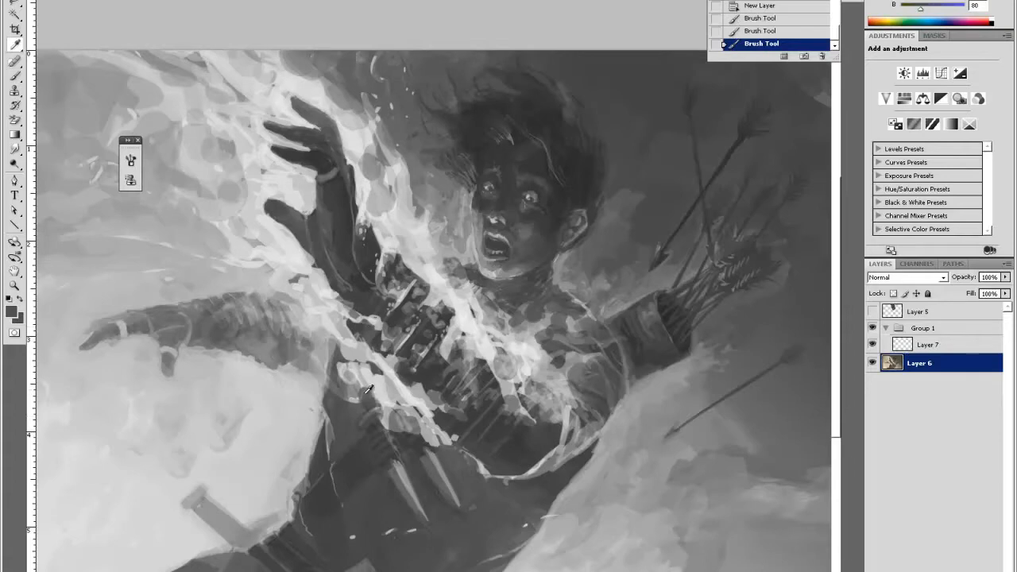
{"action": "left_click", "coordinate": [377, 416]}
{"action": "key", "text": "b"}
{"action": "left_click_drag", "start_coordinate": [367, 411], "coordinate": [362, 407]}
{"action": "key", "text": "i"}
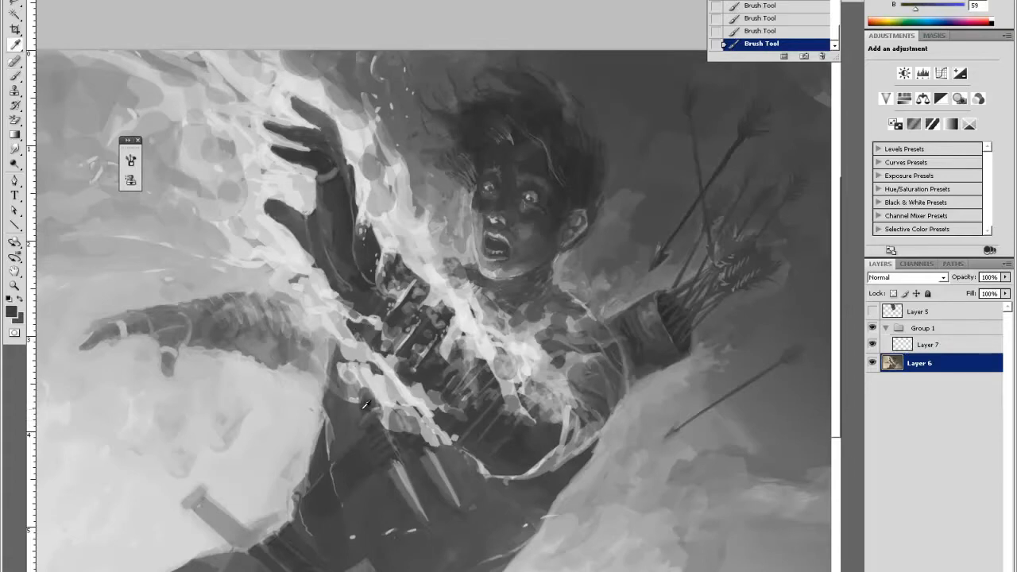
{"action": "left_click", "coordinate": [358, 405]}
{"action": "key", "text": "b"}
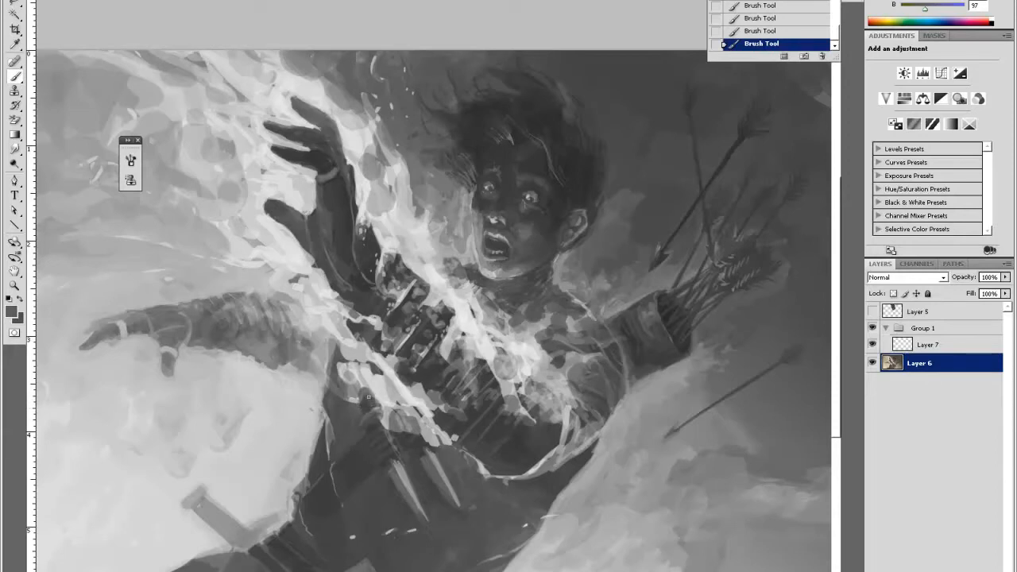
{"action": "key", "text": "i"}
{"action": "left_click", "coordinate": [365, 416]}
{"action": "key", "text": "b"}
{"action": "key", "text": "i"}
{"action": "left_click", "coordinate": [364, 426]}
{"action": "key", "text": "b"}
Repaint the base and sides of the left blade at the waist with sampled dark and light greys
{"action": "key", "text": "i"}
{"action": "left_click", "coordinate": [391, 462]}
{"action": "key", "text": "b"}
{"action": "key", "text": "i"}
{"action": "left_click", "coordinate": [390, 477]}
{"action": "key", "text": "b"}
{"action": "key", "text": "i"}
{"action": "key", "text": "b"}
{"action": "key", "text": "i"}
{"action": "left_click", "coordinate": [405, 465]}
{"action": "key", "text": "b"}
Lengthen and sharpen the left blade's tip with greys sampled from the blade and the dark tunic
{"action": "key", "text": "i"}
{"action": "left_click", "coordinate": [416, 488]}
{"action": "key", "text": "b"}
{"action": "key", "text": "i"}
{"action": "left_click", "coordinate": [419, 509]}
{"action": "key", "text": "b"}
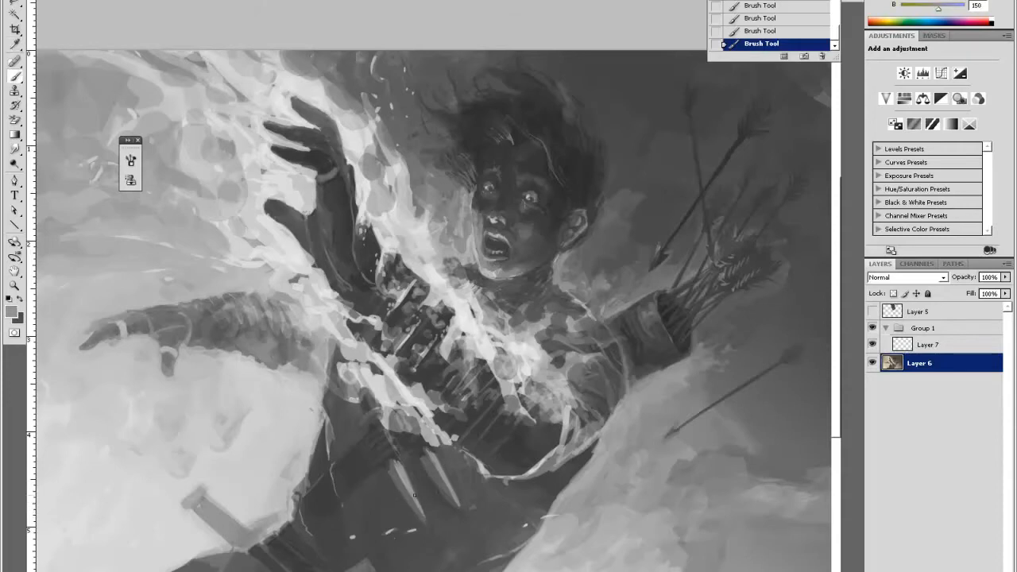
{"action": "key", "text": "i"}
{"action": "left_click", "coordinate": [429, 513]}
{"action": "key", "text": "b"}
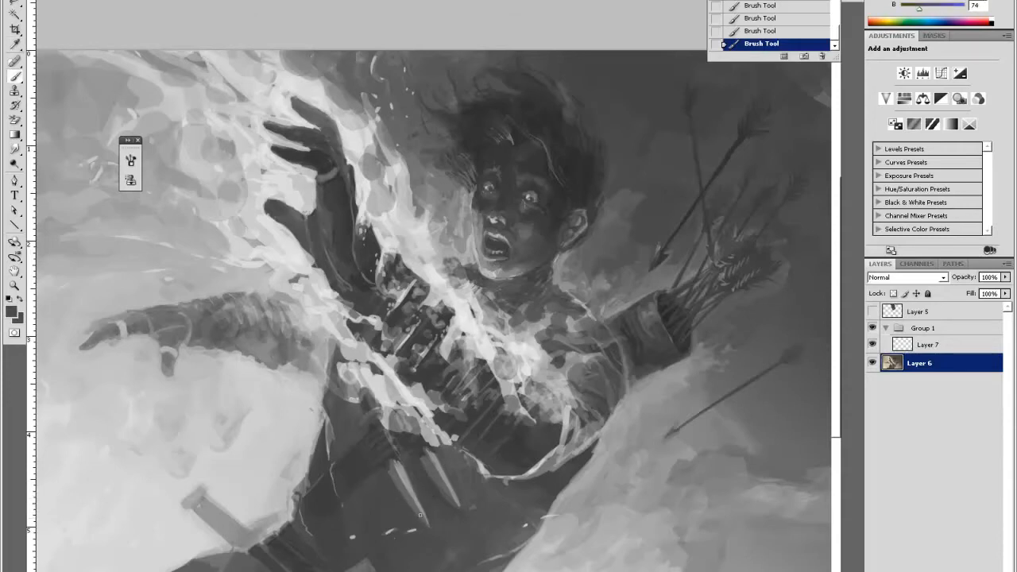
Reshape the right blade at the waist and sharpen its edges and tip with sampled dark and mid greys
{"action": "key", "text": "i"}
{"action": "left_click", "coordinate": [421, 454]}
{"action": "key", "text": "b"}
{"action": "key", "text": "i"}
{"action": "left_click", "coordinate": [440, 464]}
{"action": "key", "text": "b"}
{"action": "key", "text": "i"}
{"action": "left_click", "coordinate": [440, 469]}
{"action": "key", "text": "b"}
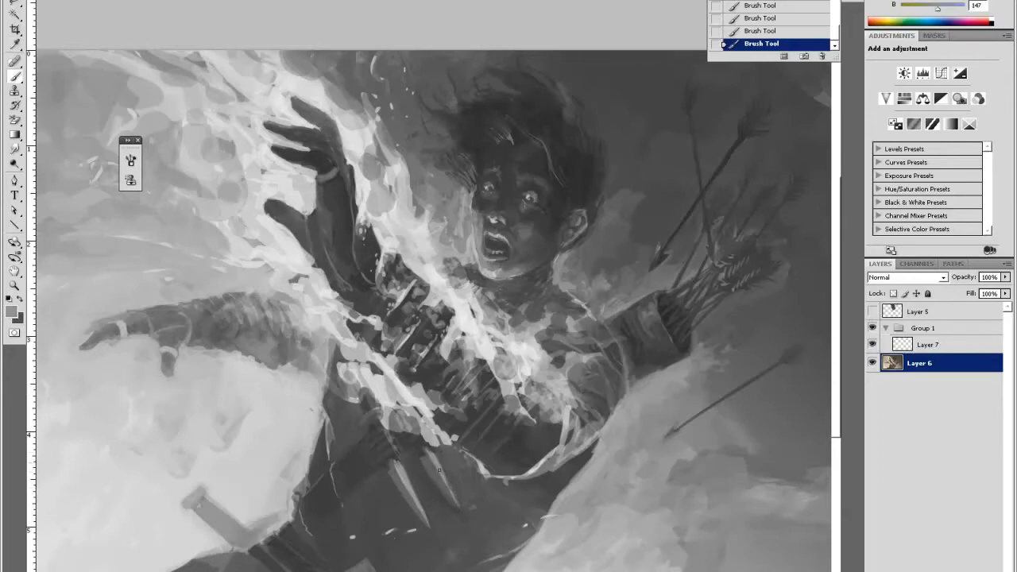
{"action": "left_click_drag", "start_coordinate": [464, 511], "coordinate": [450, 484]}
{"action": "key", "text": "i"}
{"action": "left_click", "coordinate": [448, 493]}
{"action": "key", "text": "b"}
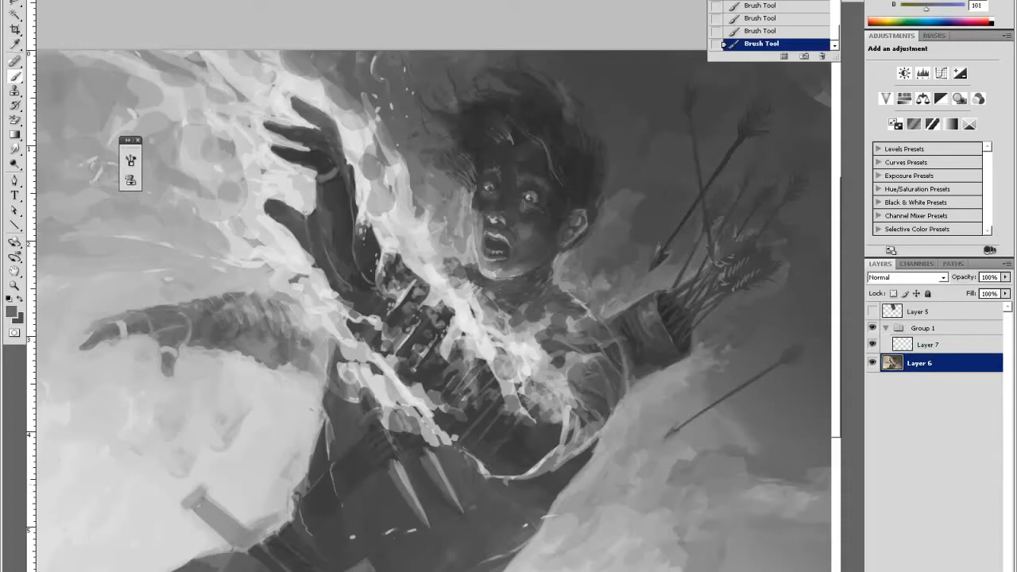
{"action": "key", "text": "i"}
{"action": "left_click", "coordinate": [431, 477]}
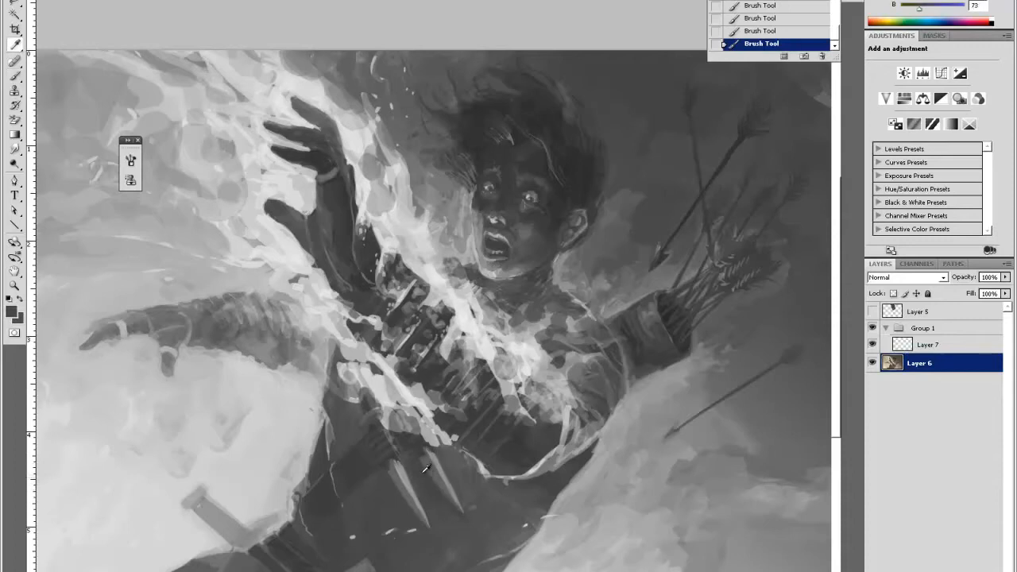
{"action": "key", "text": "b"}
Touch up the dark area beside the lower flame strand with a grey sampled near it
{"action": "key", "text": "i"}
{"action": "left_click", "coordinate": [369, 353]}
{"action": "key", "text": "b"}
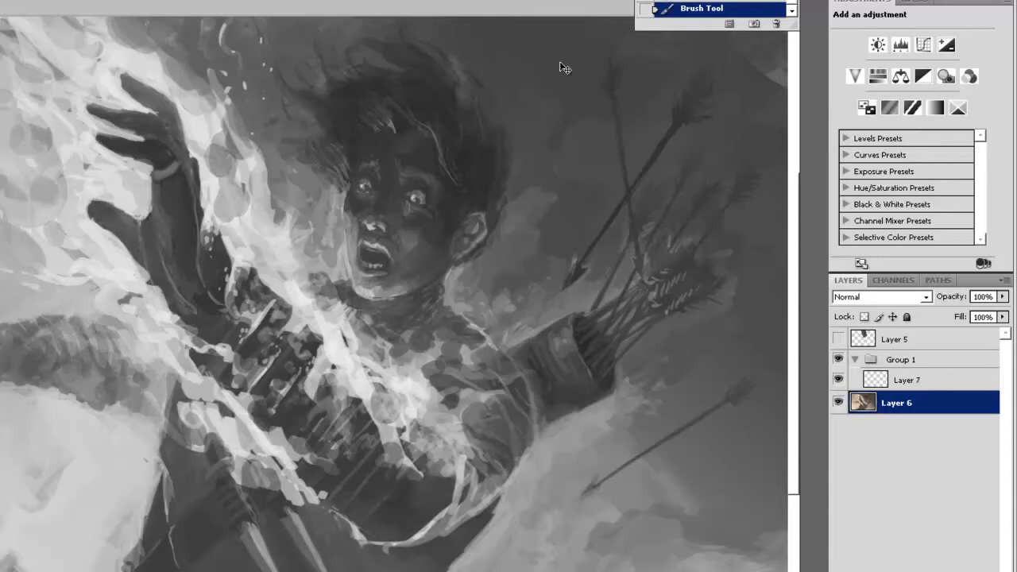
{"action": "key", "text": "ctrl+minus"}
{"action": "key", "text": "ctrl+minus"}
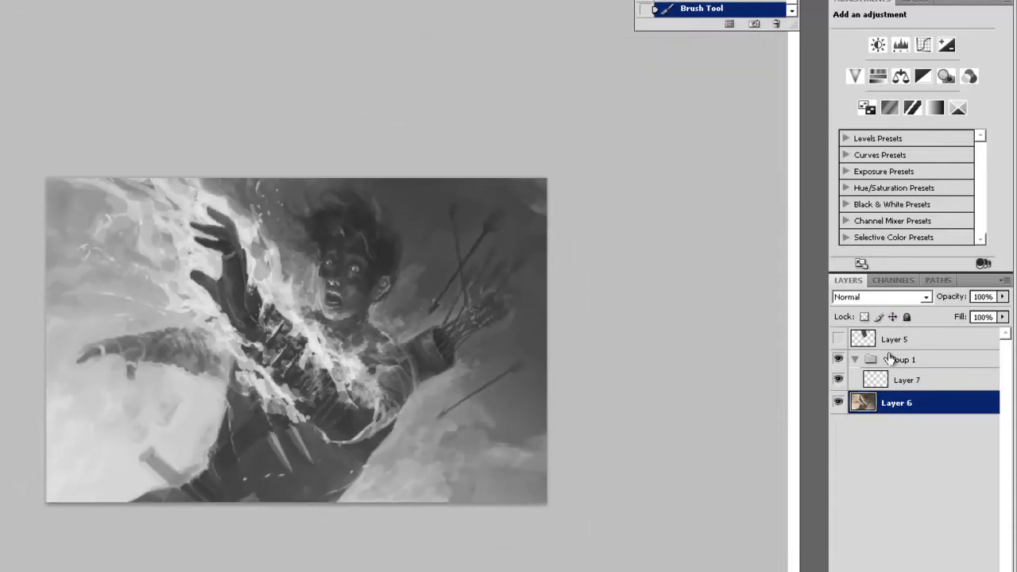
On Layer 6, refine the end and edges of the sword hilt in the painting's lower-left corner
{"action": "left_click", "coordinate": [907, 381]}
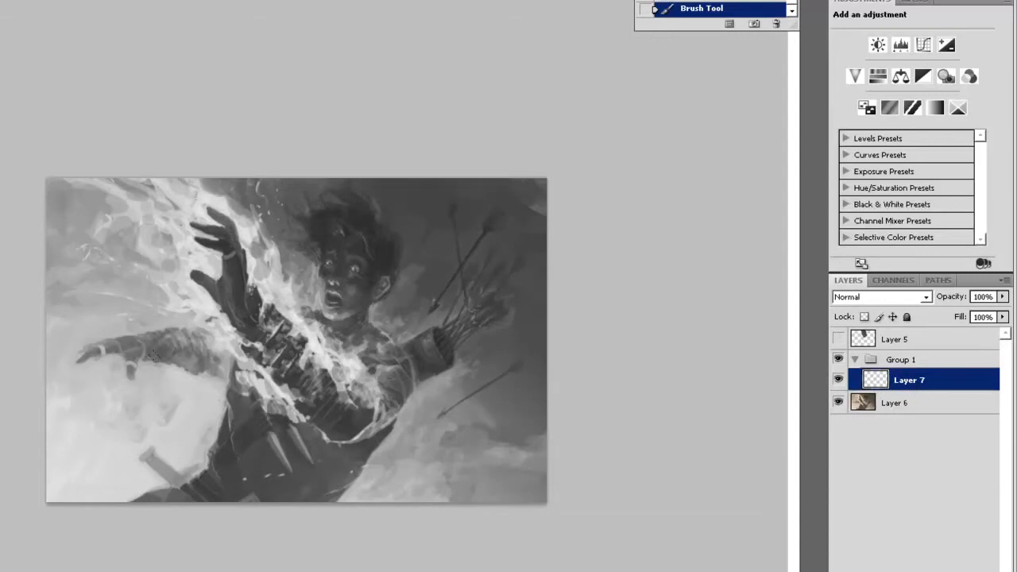
{"action": "key", "text": "z"}
{"action": "left_click", "coordinate": [329, 314]}
{"action": "left_click", "coordinate": [405, 436]}
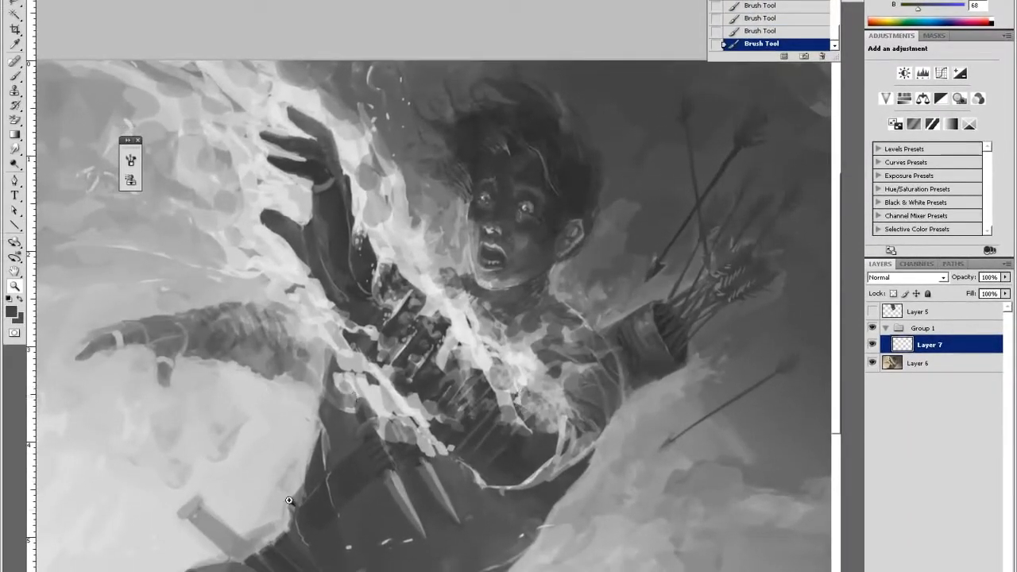
{"action": "left_click", "coordinate": [893, 365]}
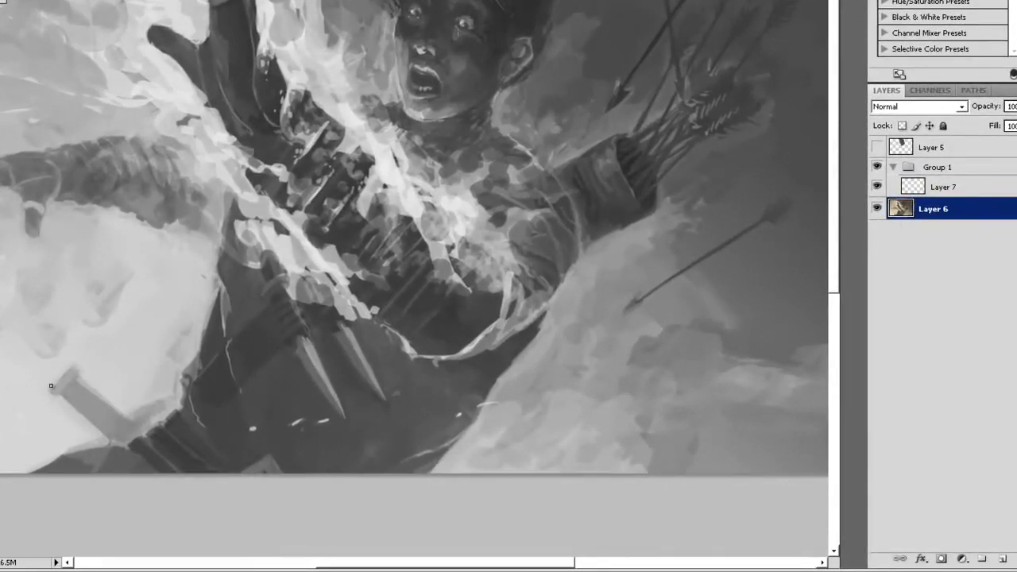
{"action": "left_click_drag", "start_coordinate": [75, 367], "coordinate": [80, 376]}
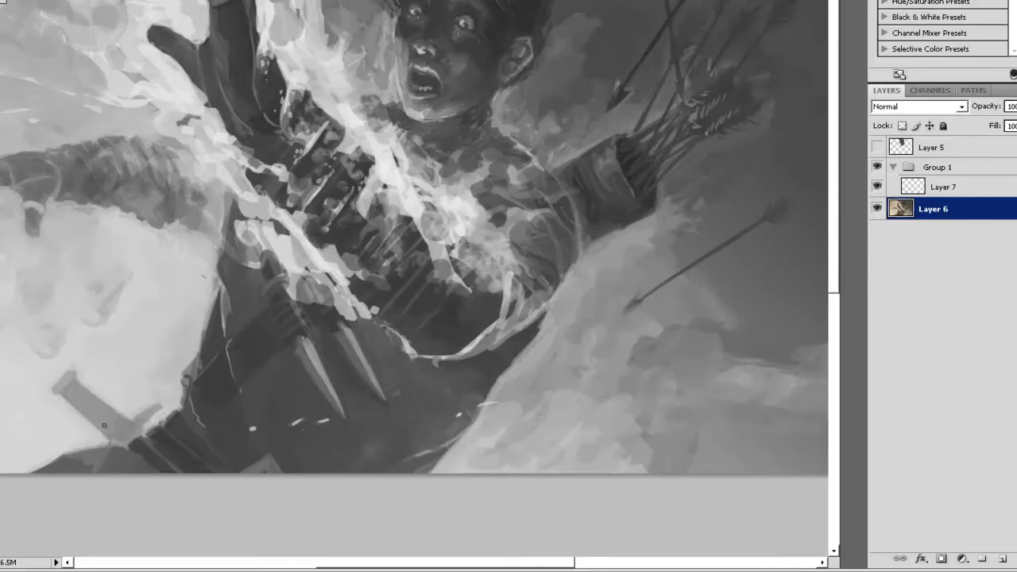
On Layer 7, edit the Foreground to Transparent gradient so that its end opacity stop is 100%
{"action": "key", "text": "ctrl+minus"}
{"action": "key", "text": "ctrl+minus"}
{"action": "key", "text": "ctrl+minus"}
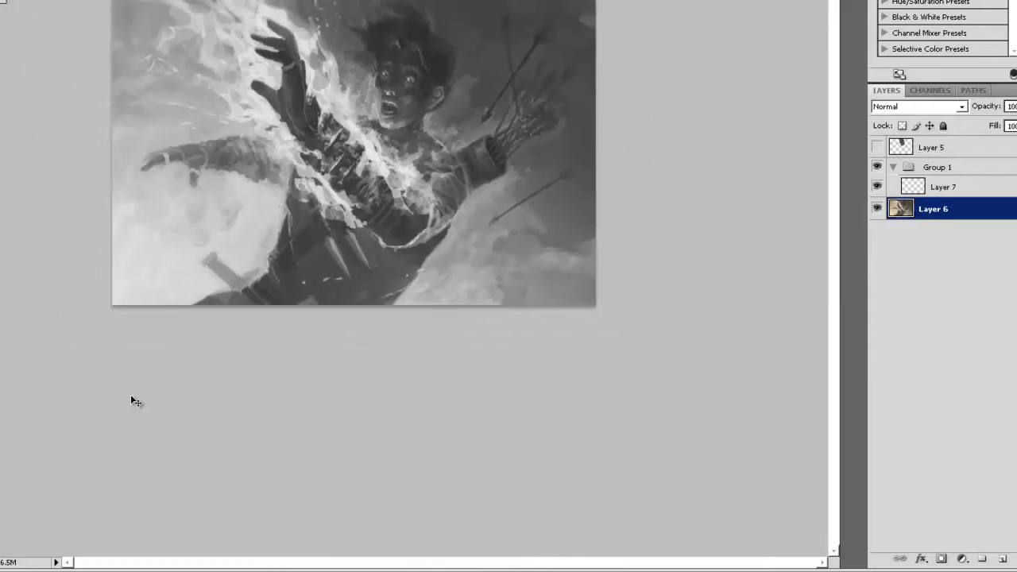
{"action": "left_click", "coordinate": [940, 188]}
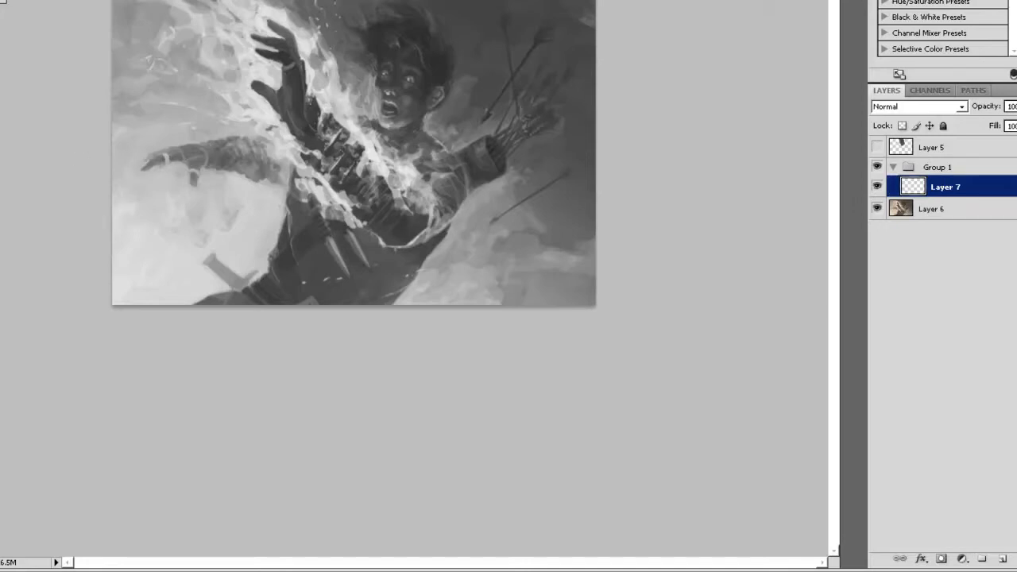
{"action": "left_click", "coordinate": [15, 1]}
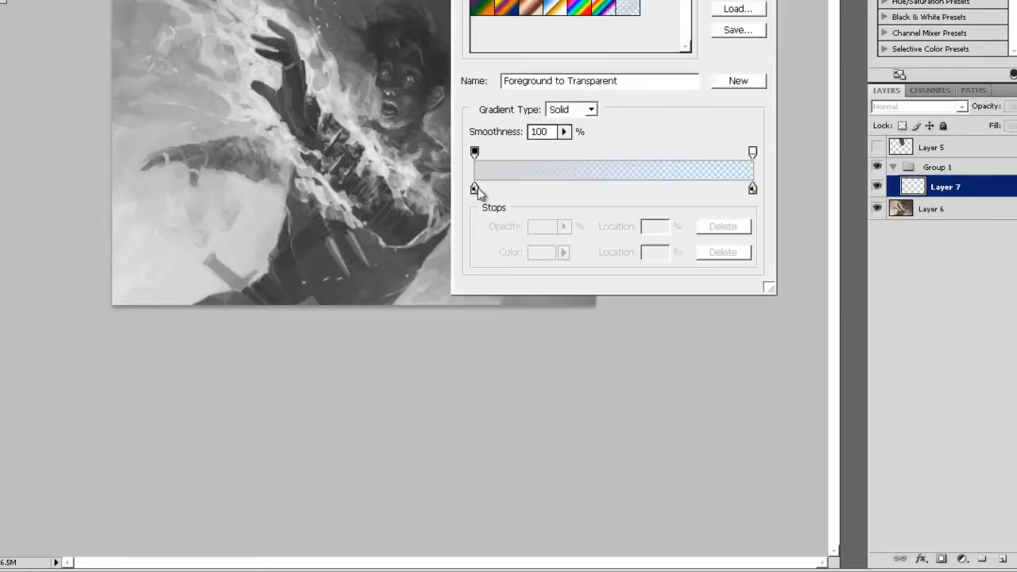
{"action": "left_click", "coordinate": [753, 152]}
{"action": "left_click_drag", "start_coordinate": [496, 228], "coordinate": [819, 238]}
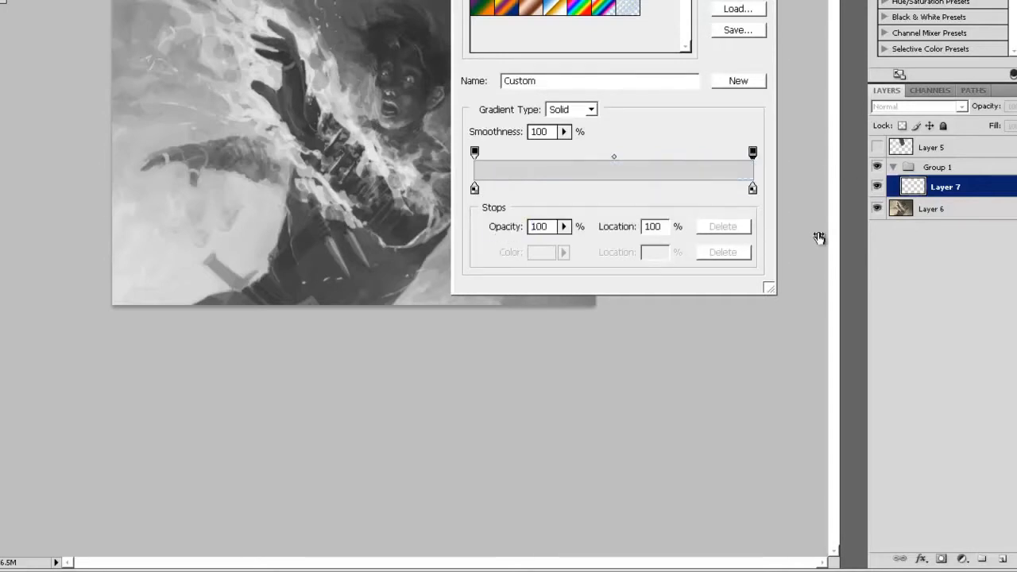
Set the gradient's starting colour stop to the yellow-orange #ffbd2f
{"action": "double_click", "coordinate": [474, 189]}
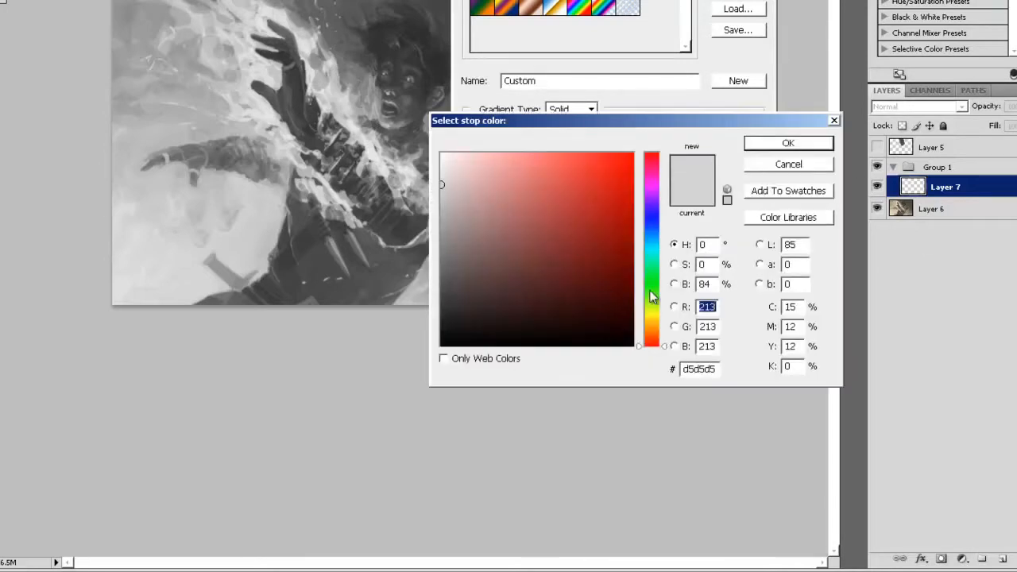
{"action": "left_click_drag", "start_coordinate": [650, 296], "coordinate": [652, 324]}
{"action": "left_click_drag", "start_coordinate": [580, 155], "coordinate": [598, 154]}
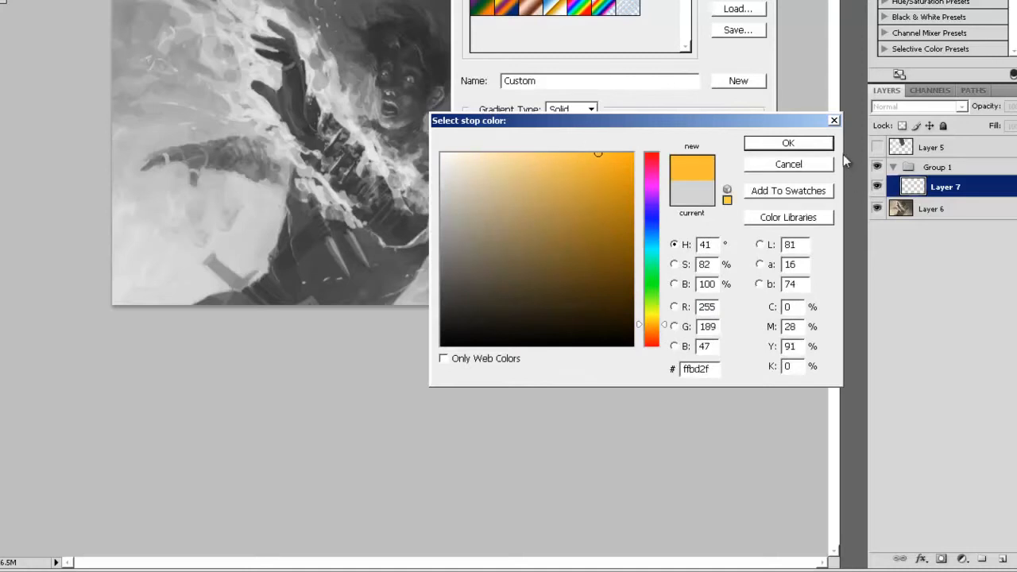
{"action": "left_click", "coordinate": [806, 148]}
Set the gradient's end colour to #d55335 and fill Layer 7 diagonally from the painting's lower-left to its upper-right corner
{"action": "double_click", "coordinate": [751, 192]}
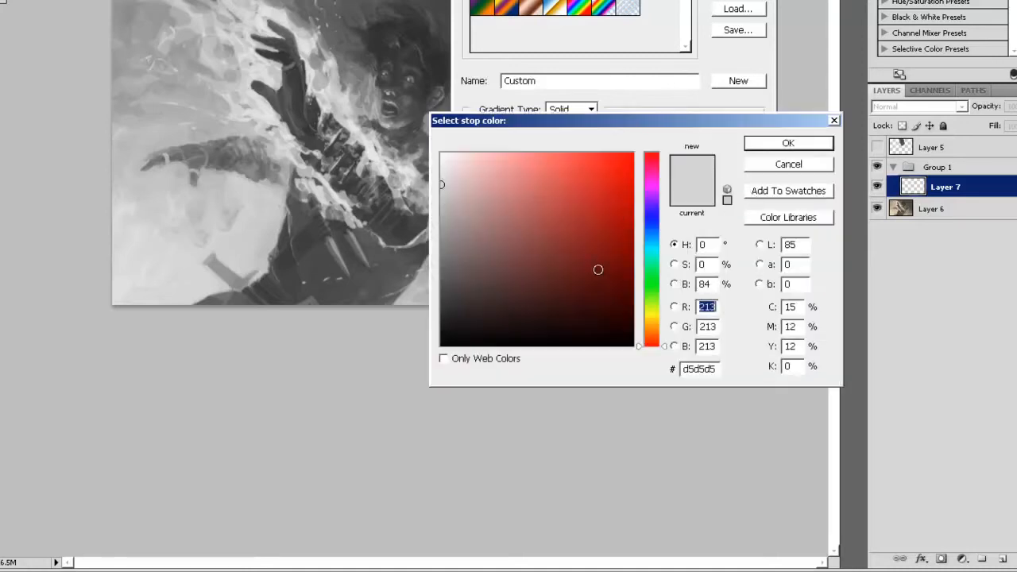
{"action": "left_click", "coordinate": [660, 340]}
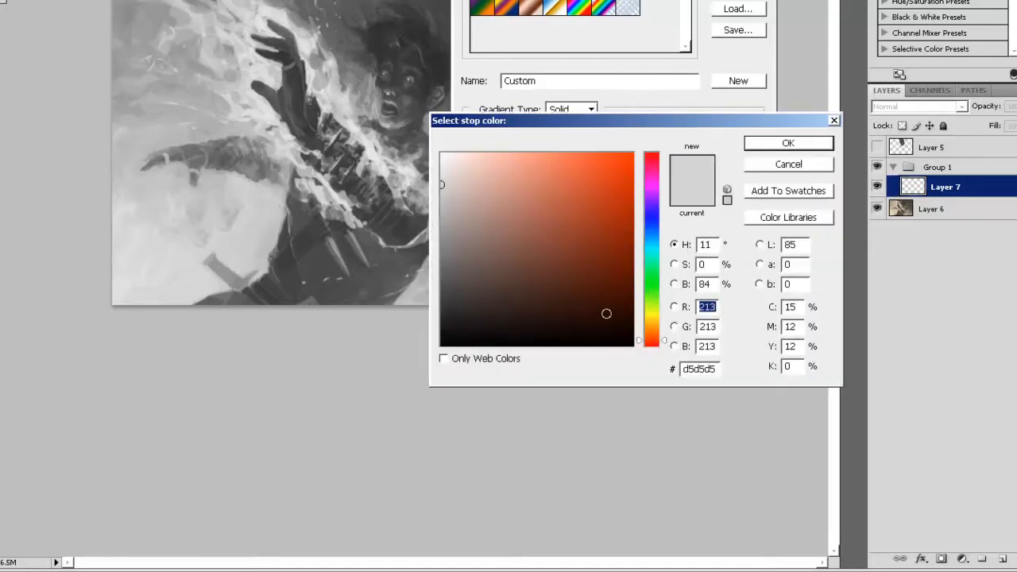
{"action": "mouse_move", "coordinate": [540, 267]}
{"action": "left_mouse_down"}
{"action": "mouse_move", "coordinate": [618, 211]}
{"action": "mouse_move", "coordinate": [603, 164]}
{"action": "mouse_move", "coordinate": [586, 162]}
{"action": "mouse_move", "coordinate": [613, 172]}
{"action": "mouse_move", "coordinate": [627, 162]}
{"action": "mouse_move", "coordinate": [585, 184]}
{"action": "left_mouse_up"}
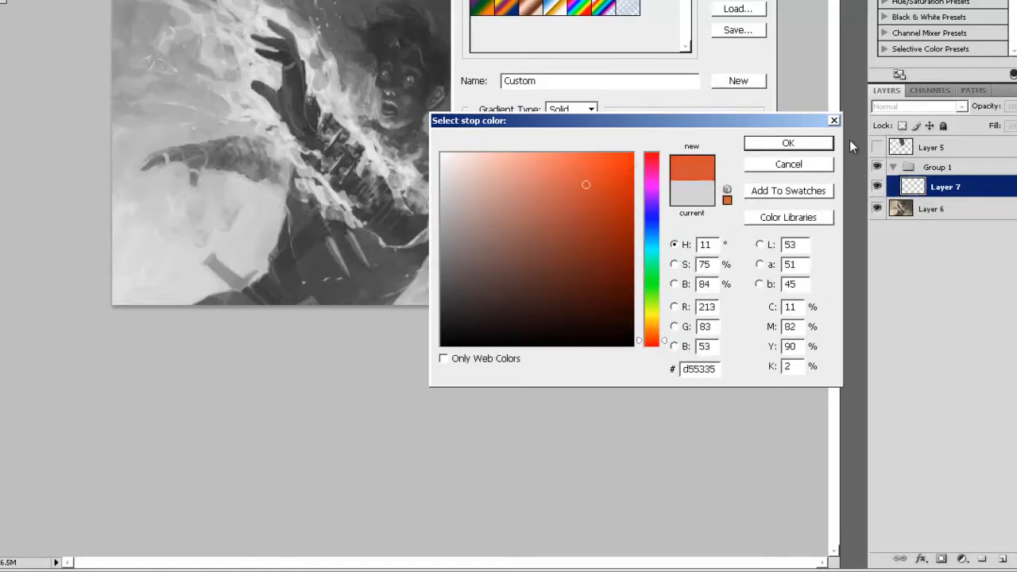
{"action": "left_click", "coordinate": [815, 146]}
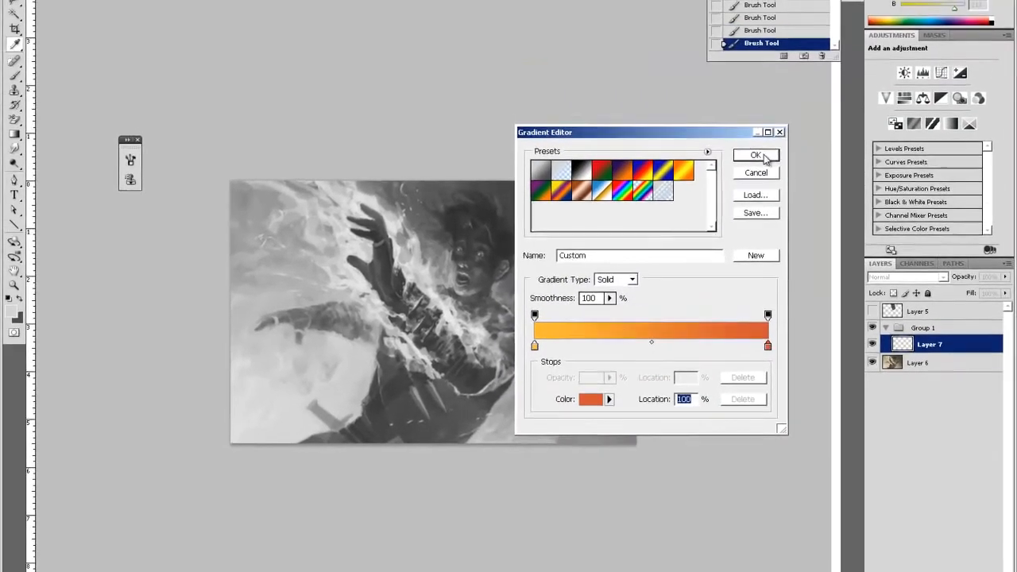
{"action": "left_click", "coordinate": [770, 125]}
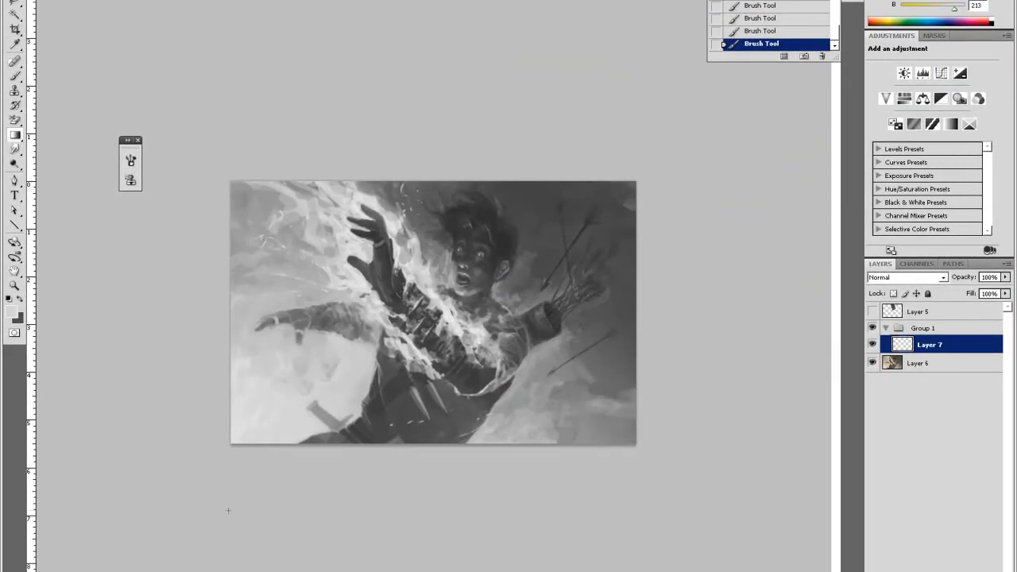
{"action": "left_click_drag", "start_coordinate": [228, 529], "coordinate": [660, 163]}
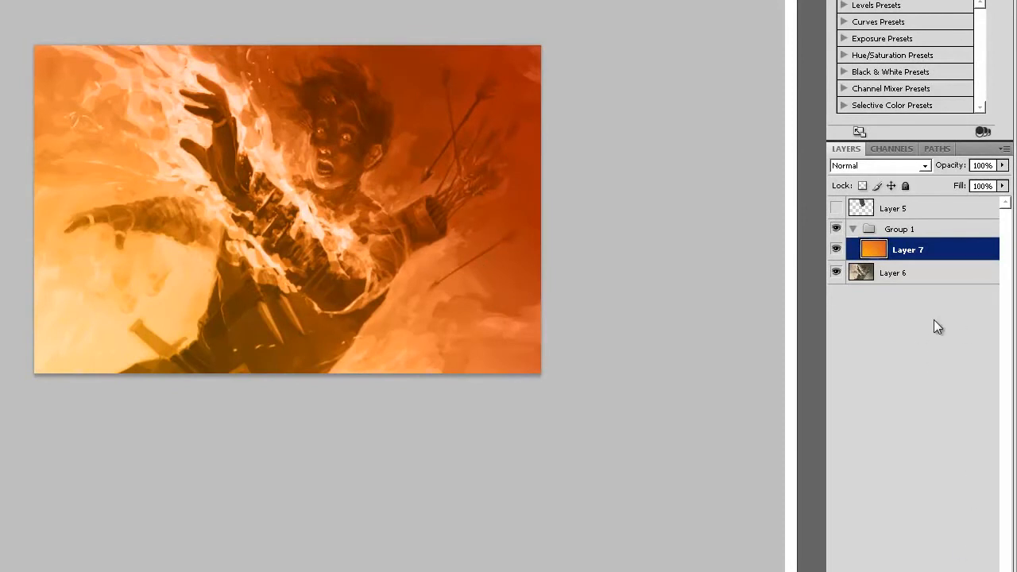
Reduce the saturation of Layer 7's orange gradient with Hue/Saturation
{"action": "key", "text": "ctrl+u"}
{"action": "left_click_drag", "start_coordinate": [515, 382], "coordinate": [481, 383]}
{"action": "left_click", "coordinate": [673, 212]}
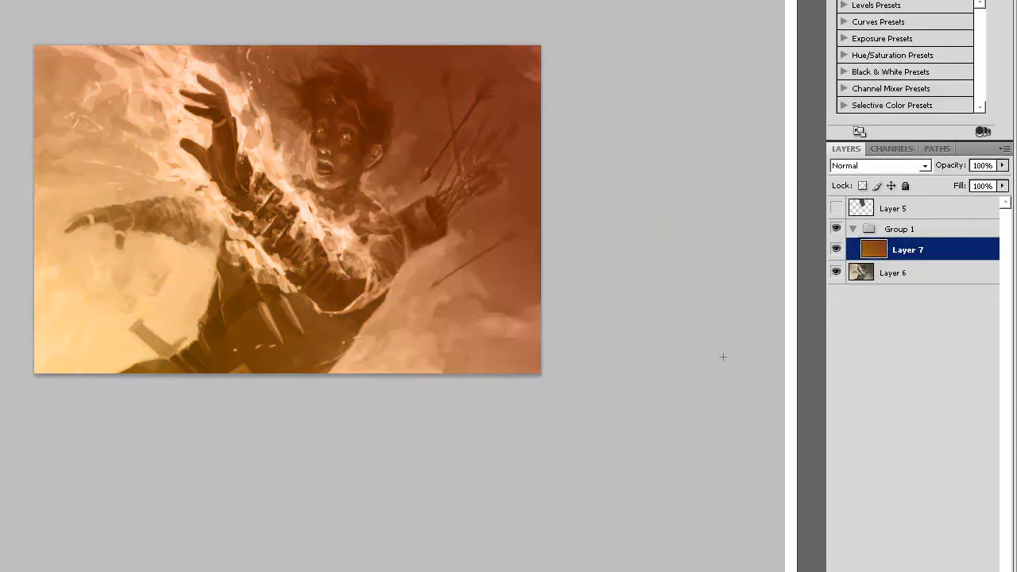
Add a new layer above Layer 7 in Group 1 and set the foreground colour to the pale yellow #fbd366
{"action": "key", "text": "ctrl+shift+alt+n"}
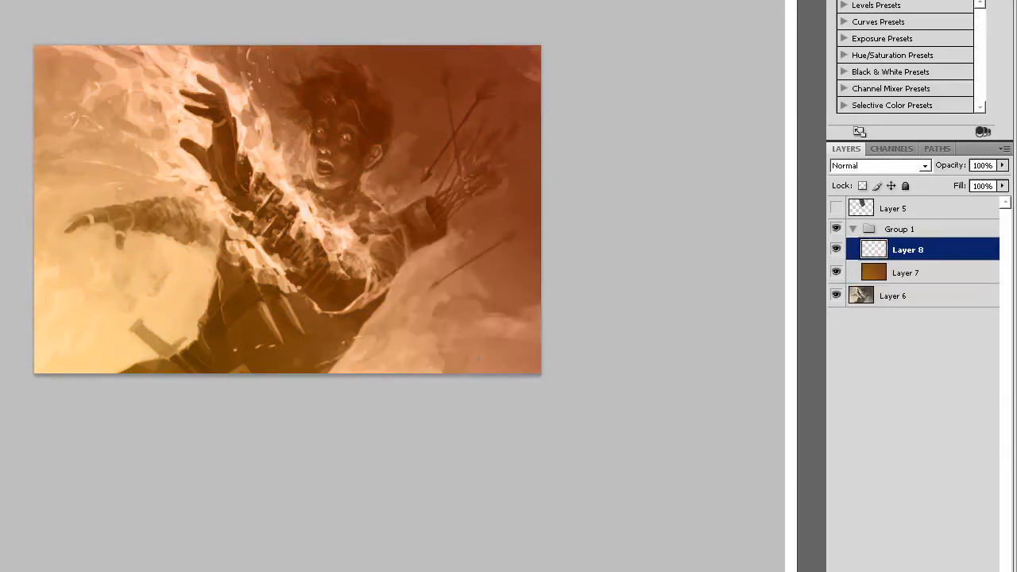
{"action": "key", "text": "n"}
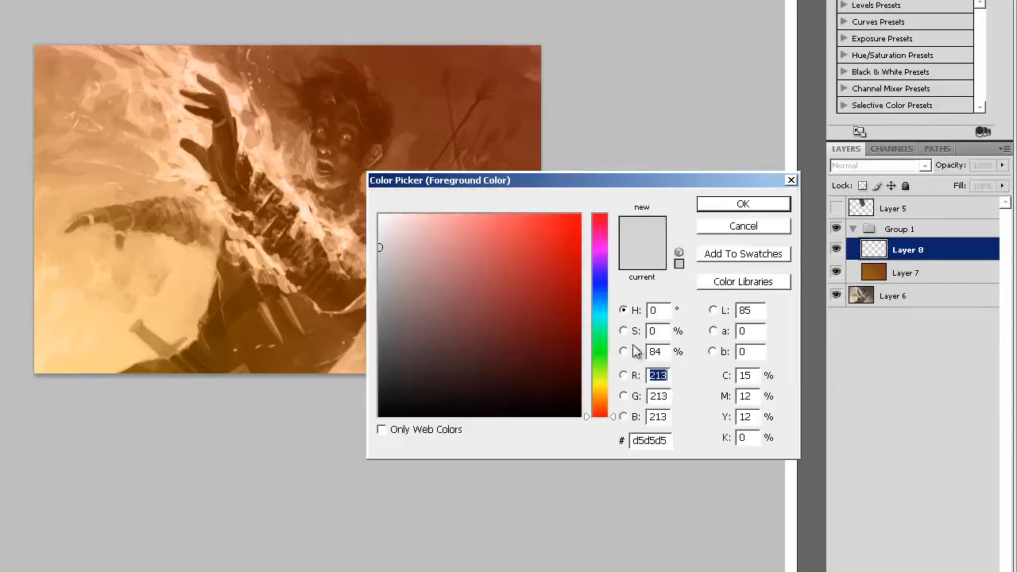
{"action": "left_click_drag", "start_coordinate": [593, 385], "coordinate": [598, 391]}
{"action": "left_click_drag", "start_coordinate": [507, 232], "coordinate": [496, 218]}
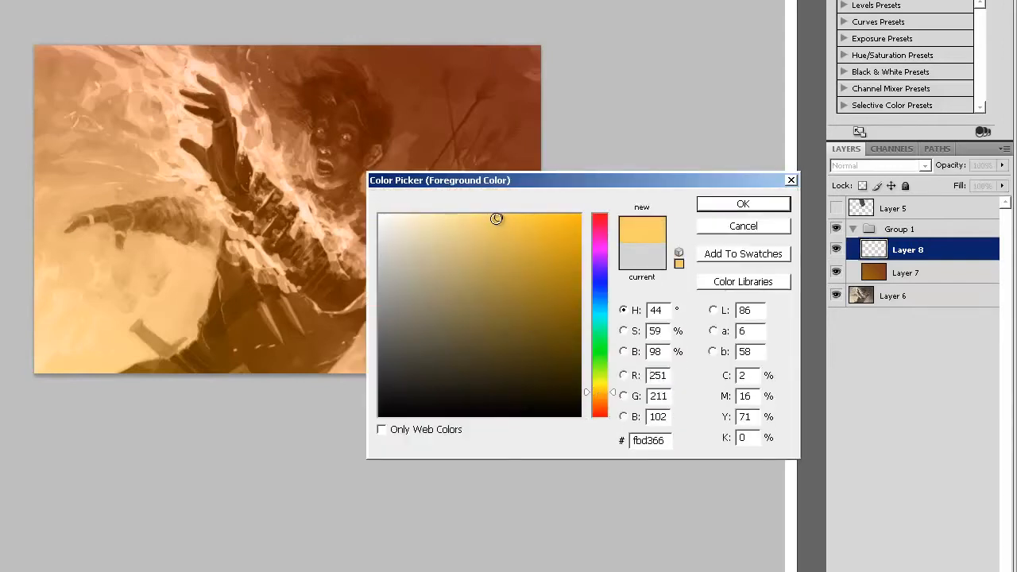
{"action": "key", "text": "Return"}
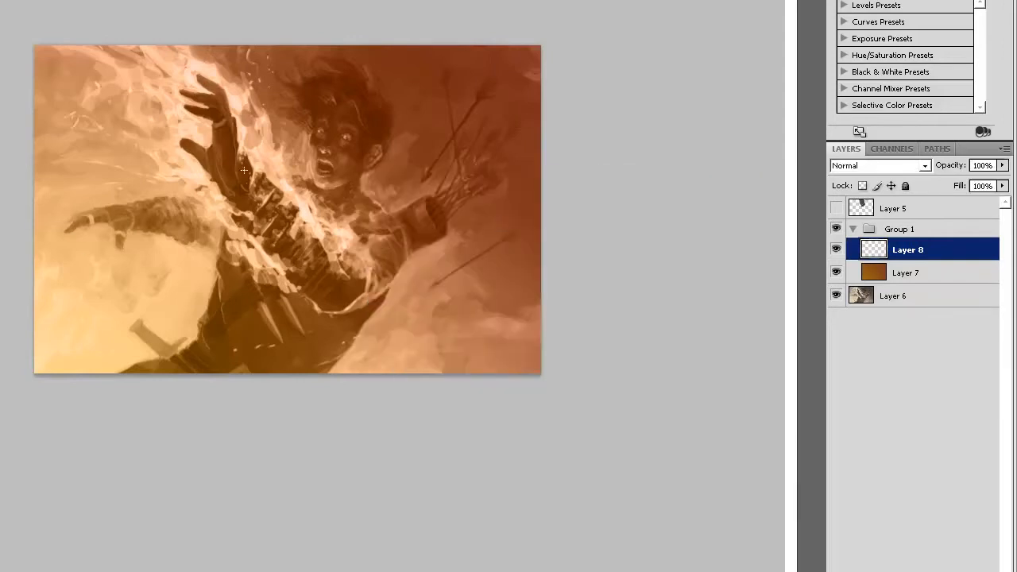
Resize the brush and paint pale yellow over the flames running from the raised hand down the forearm
{"action": "key", "text": "z"}
{"action": "left_click", "coordinate": [275, 188]}
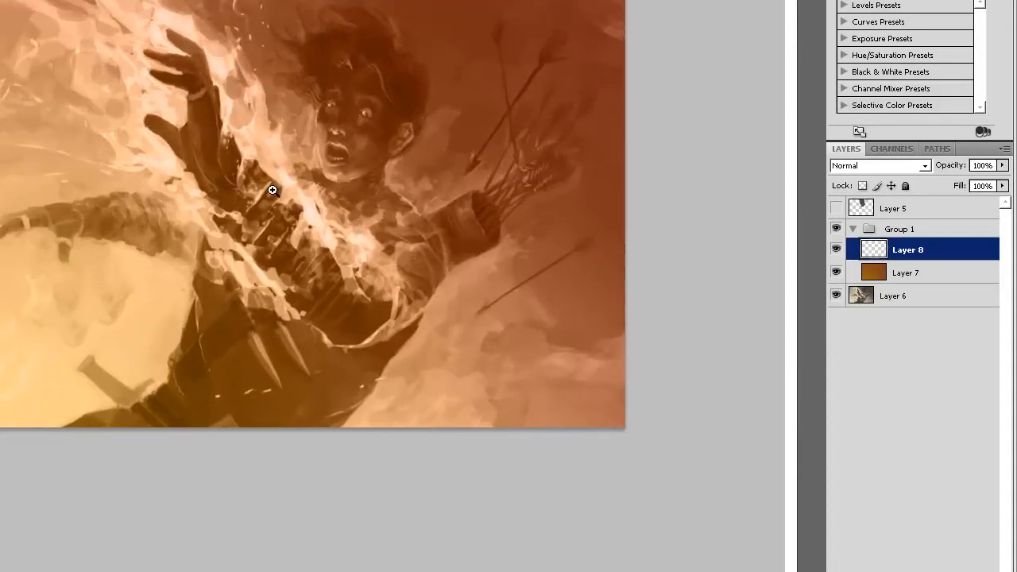
{"action": "left_click", "coordinate": [285, 199]}
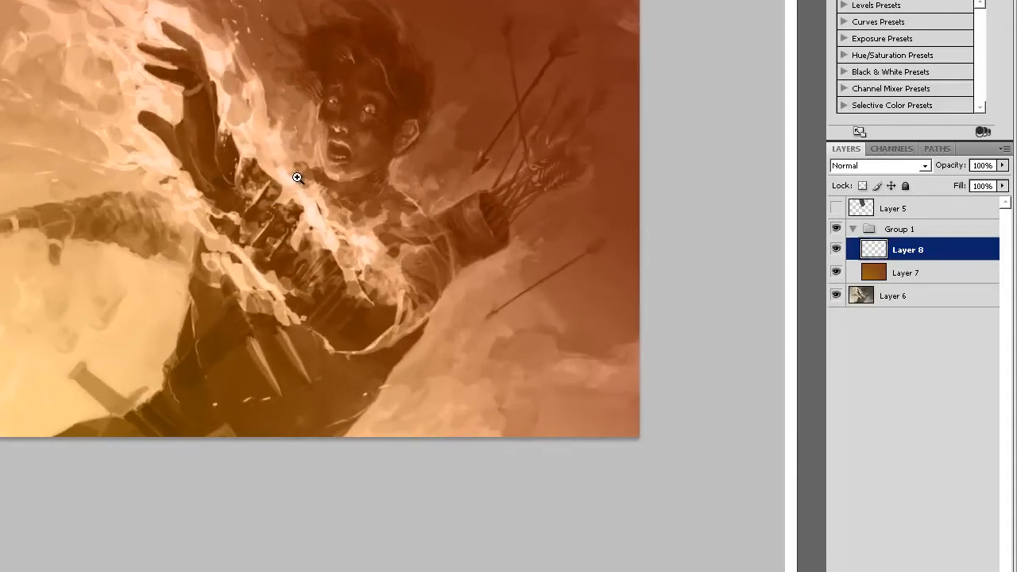
{"action": "left_click", "coordinate": [297, 178]}
{"action": "left_click_drag", "start_coordinate": [302, 209], "coordinate": [310, 231]}
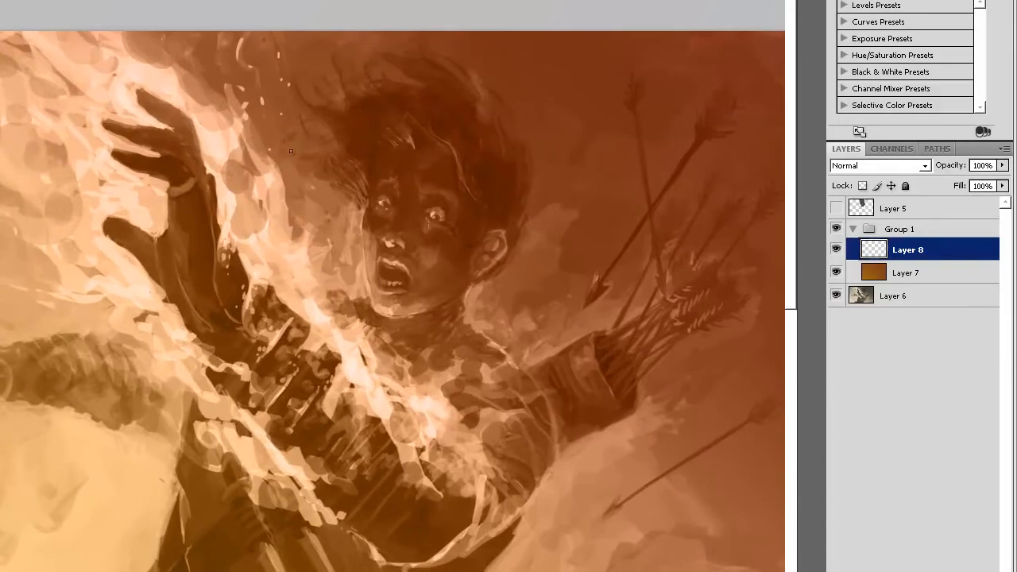
{"action": "right_click", "coordinate": [293, 152]}
{"action": "left_click", "coordinate": [348, 194]}
{"action": "left_click_drag", "start_coordinate": [203, 115], "coordinate": [204, 136]}
{"action": "mouse_move", "coordinate": [367, 253]}
{"action": "left_mouse_down"}
{"action": "mouse_move", "coordinate": [384, 343]}
{"action": "mouse_move", "coordinate": [398, 332]}
{"action": "mouse_move", "coordinate": [410, 368]}
{"action": "left_mouse_up"}
{"action": "mouse_move", "coordinate": [406, 370]}
{"action": "left_mouse_down"}
{"action": "mouse_move", "coordinate": [402, 396]}
{"action": "mouse_move", "coordinate": [433, 407]}
{"action": "mouse_move", "coordinate": [419, 416]}
{"action": "left_mouse_up"}
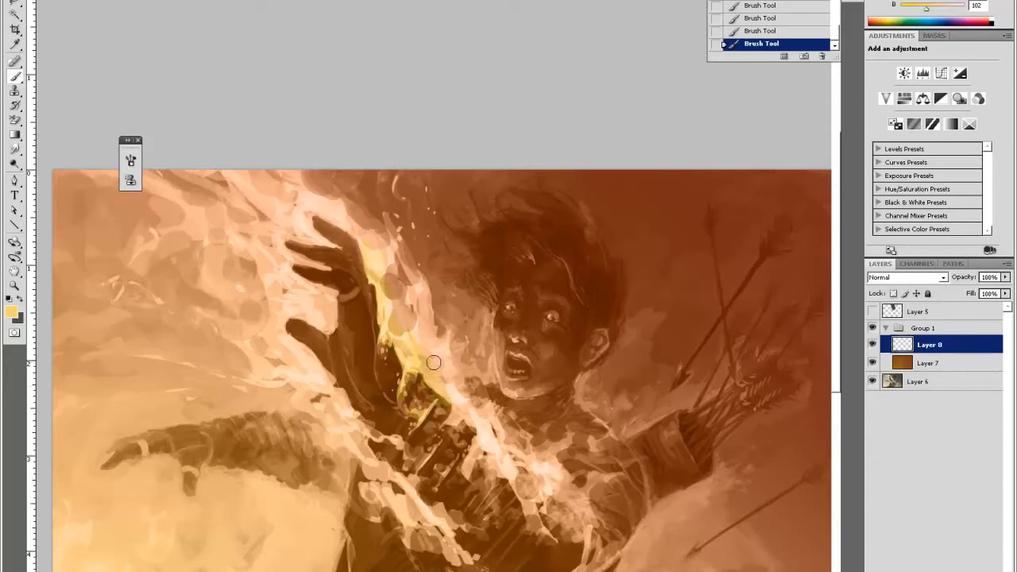
Change the foreground colour to #fbbe66 and paint it over the flames around the raised hand and forearm
{"action": "left_click", "coordinate": [12, 313]}
{"action": "left_click", "coordinate": [688, 461]}
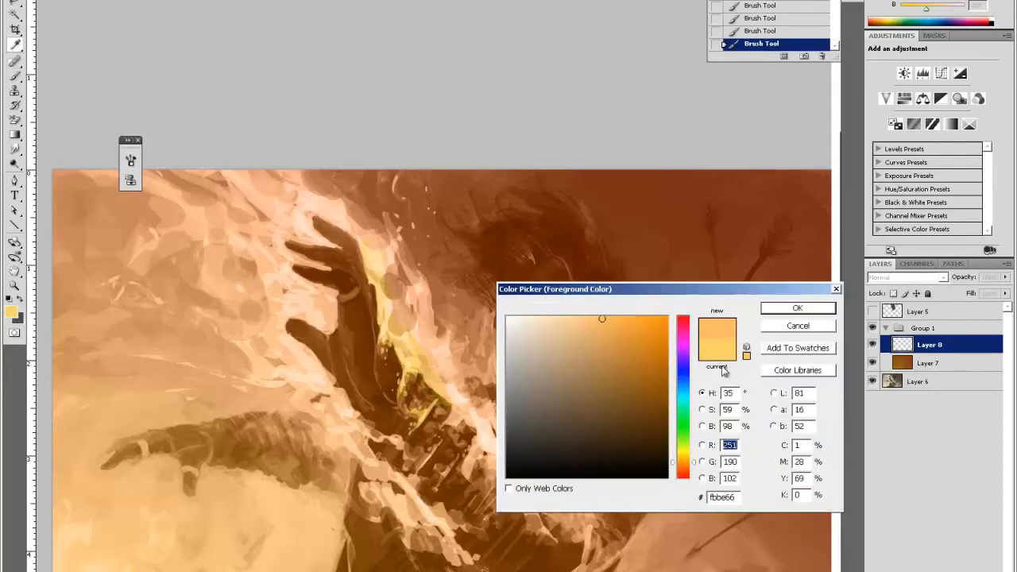
{"action": "left_click", "coordinate": [798, 308]}
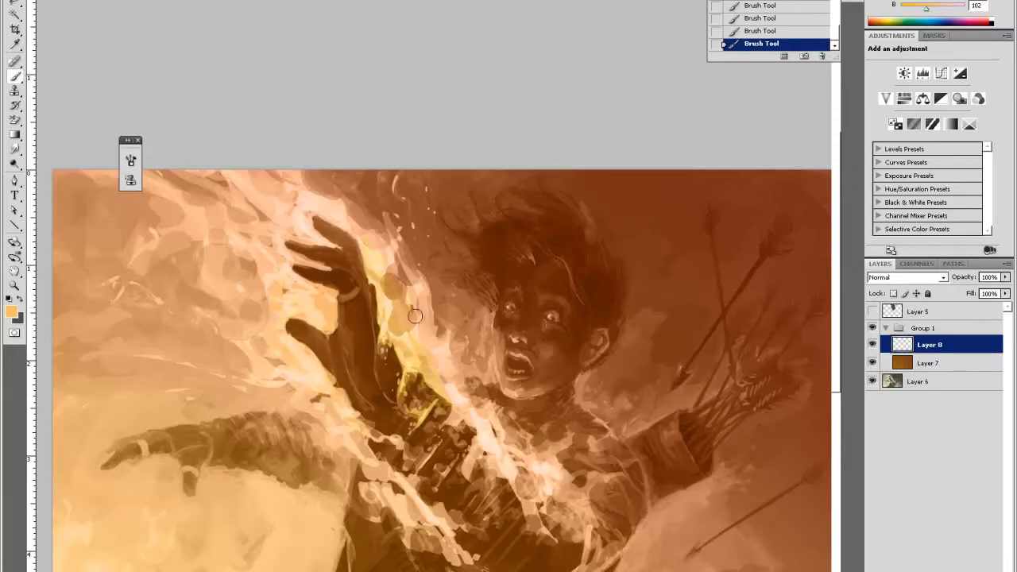
{"action": "mouse_move", "coordinate": [387, 218]}
{"action": "left_mouse_down"}
{"action": "mouse_move", "coordinate": [396, 252]}
{"action": "mouse_move", "coordinate": [381, 277]}
{"action": "mouse_move", "coordinate": [371, 247]}
{"action": "mouse_move", "coordinate": [383, 240]}
{"action": "mouse_move", "coordinate": [419, 350]}
{"action": "mouse_move", "coordinate": [439, 364]}
{"action": "left_mouse_up"}
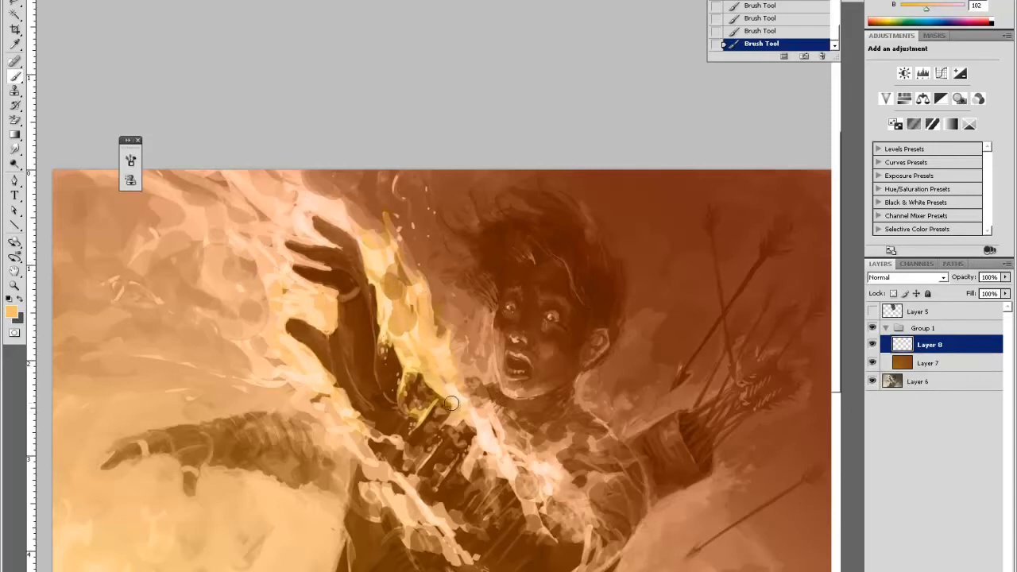
Resize the brush and colour the chest flames and the lower flame strand with the same light orange
{"action": "right_click", "coordinate": [450, 354]}
{"action": "left_click", "coordinate": [504, 389]}
{"action": "left_click", "coordinate": [454, 358]}
{"action": "mouse_move", "coordinate": [478, 455]}
{"action": "left_mouse_down"}
{"action": "mouse_move", "coordinate": [472, 465]}
{"action": "mouse_move", "coordinate": [527, 501]}
{"action": "mouse_move", "coordinate": [546, 501]}
{"action": "mouse_move", "coordinate": [549, 454]}
{"action": "mouse_move", "coordinate": [513, 445]}
{"action": "left_mouse_up"}
{"action": "mouse_move", "coordinate": [321, 396]}
{"action": "left_mouse_down"}
{"action": "mouse_move", "coordinate": [374, 453]}
{"action": "mouse_move", "coordinate": [368, 463]}
{"action": "mouse_move", "coordinate": [421, 485]}
{"action": "mouse_move", "coordinate": [397, 506]}
{"action": "mouse_move", "coordinate": [448, 543]}
{"action": "mouse_move", "coordinate": [442, 524]}
{"action": "left_mouse_up"}
Enlarge the brush to 176 px and paint light orange over the broad flames in the painting's upper left
{"action": "right_click", "coordinate": [208, 220]}
{"action": "left_click_drag", "start_coordinate": [289, 247], "coordinate": [308, 247]}
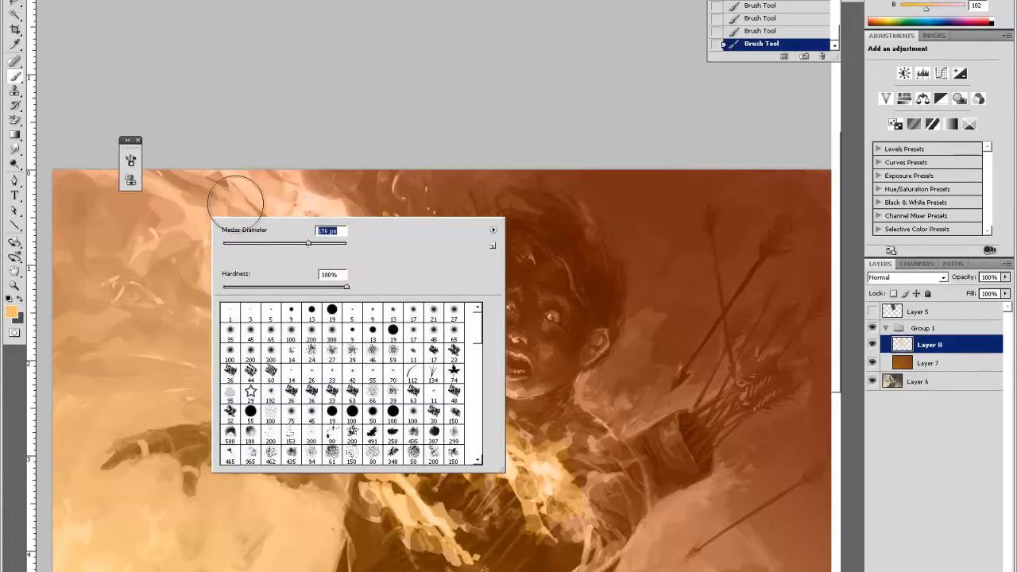
{"action": "mouse_move", "coordinate": [154, 195]}
{"action": "left_mouse_down"}
{"action": "mouse_move", "coordinate": [244, 235]}
{"action": "mouse_move", "coordinate": [251, 213]}
{"action": "mouse_move", "coordinate": [309, 227]}
{"action": "mouse_move", "coordinate": [294, 176]}
{"action": "mouse_move", "coordinate": [366, 236]}
{"action": "mouse_move", "coordinate": [249, 211]}
{"action": "mouse_move", "coordinate": [285, 274]}
{"action": "mouse_move", "coordinate": [334, 309]}
{"action": "mouse_move", "coordinate": [294, 285]}
{"action": "mouse_move", "coordinate": [300, 277]}
{"action": "mouse_move", "coordinate": [265, 305]}
{"action": "mouse_move", "coordinate": [202, 257]}
{"action": "mouse_move", "coordinate": [209, 296]}
{"action": "mouse_move", "coordinate": [250, 303]}
{"action": "mouse_move", "coordinate": [307, 376]}
{"action": "left_mouse_up"}
Erase the excess orange along the outer edge of the upper-left flames with a resized Eraser
{"action": "key", "text": "e"}
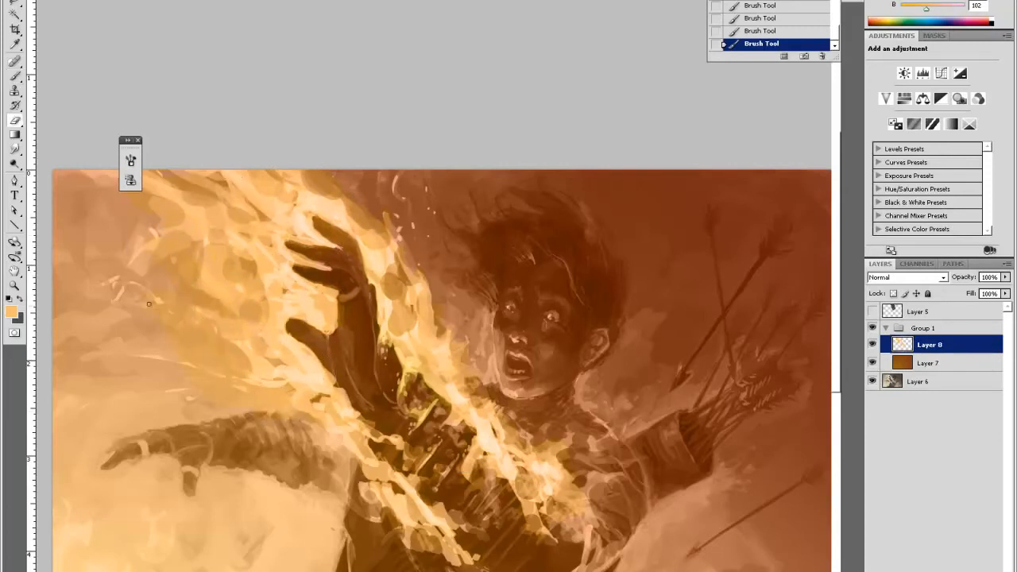
{"action": "left_click", "coordinate": [174, 308]}
{"action": "right_click", "coordinate": [187, 284]}
{"action": "left_click", "coordinate": [241, 333]}
{"action": "mouse_move", "coordinate": [174, 345]}
{"action": "left_mouse_down"}
{"action": "mouse_move", "coordinate": [174, 266]}
{"action": "mouse_move", "coordinate": [158, 221]}
{"action": "mouse_move", "coordinate": [197, 296]}
{"action": "mouse_move", "coordinate": [162, 213]}
{"action": "mouse_move", "coordinate": [196, 189]}
{"action": "left_mouse_up"}
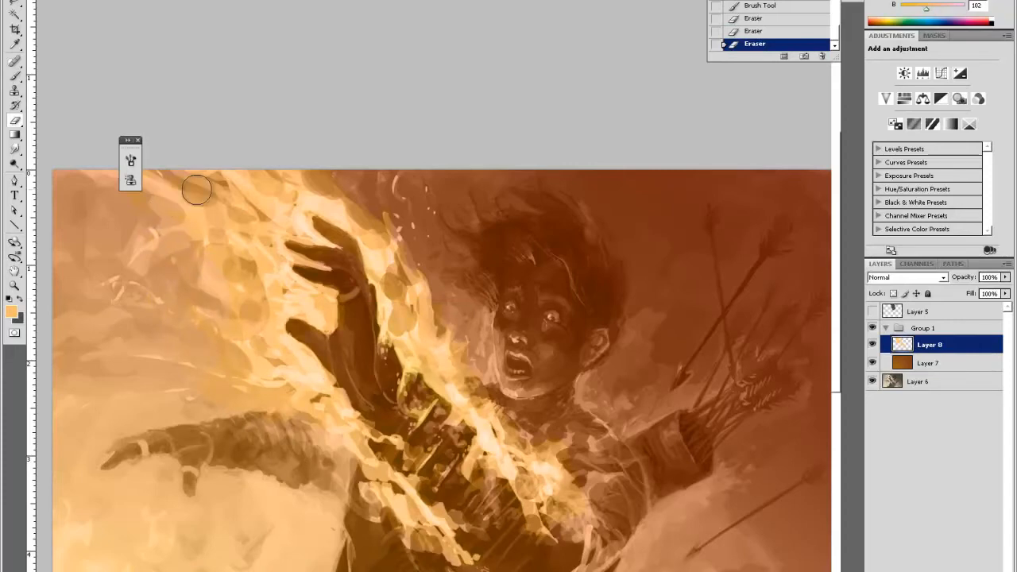
Paint light orange over the pale smoke beside the archer in the painting's lower right
{"action": "key", "text": "ctrl+minus"}
{"action": "key", "text": "ctrl+minus"}
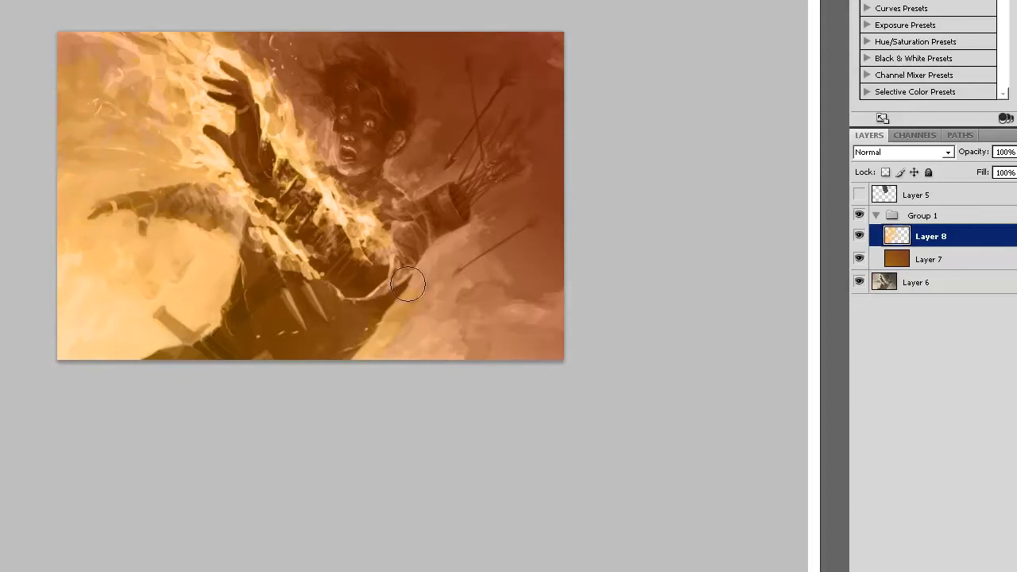
{"action": "mouse_move", "coordinate": [397, 366]}
{"action": "left_mouse_down"}
{"action": "mouse_move", "coordinate": [487, 316]}
{"action": "mouse_move", "coordinate": [388, 276]}
{"action": "mouse_move", "coordinate": [363, 295]}
{"action": "mouse_move", "coordinate": [426, 277]}
{"action": "mouse_move", "coordinate": [455, 288]}
{"action": "mouse_move", "coordinate": [445, 351]}
{"action": "mouse_move", "coordinate": [500, 359]}
{"action": "left_mouse_up"}
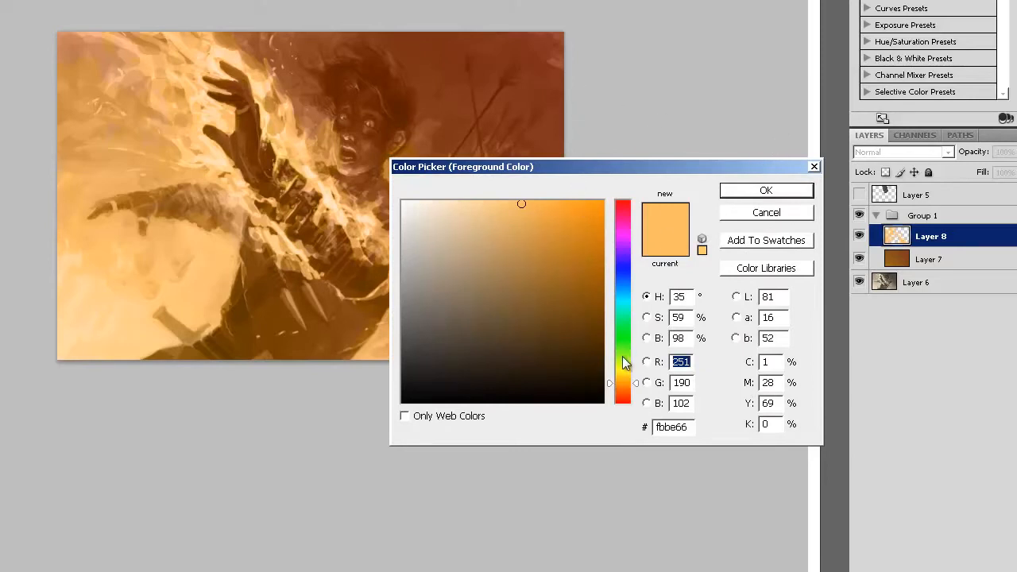
Set the foreground colour to the muted orange #d68c68
{"action": "left_click", "coordinate": [624, 392]}
{"action": "left_click", "coordinate": [506, 232]}
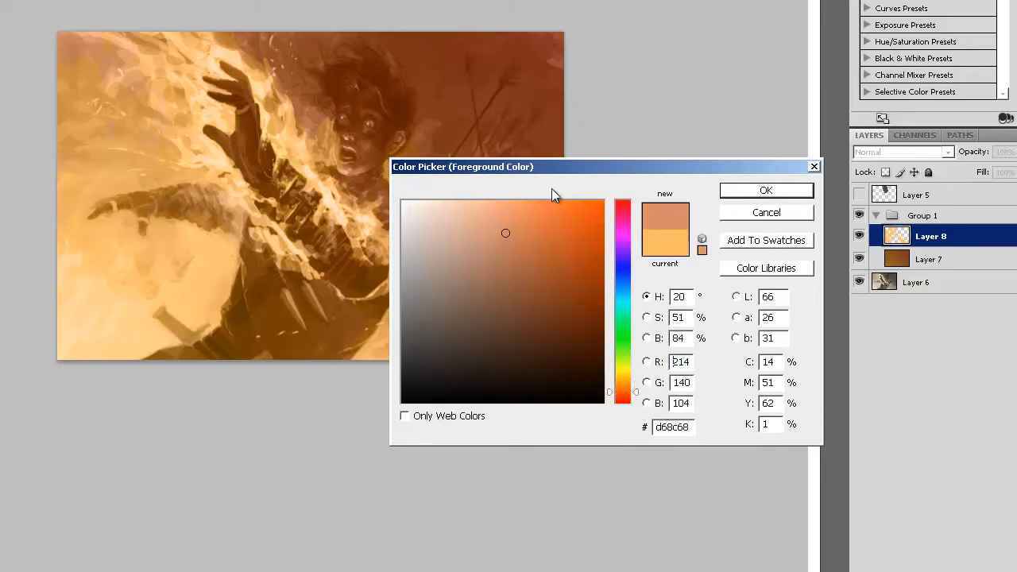
{"action": "left_click", "coordinate": [766, 191]}
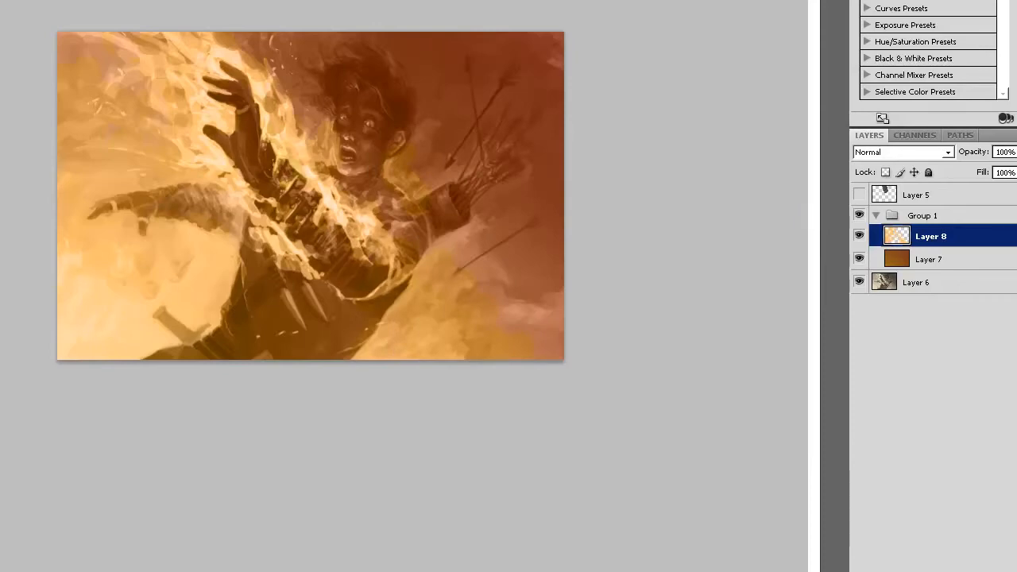
Add a new layer at the top of Group 1 and reduce the brush size for colouring the archer's face
{"action": "key", "text": "ctrl+alt+shift+n"}
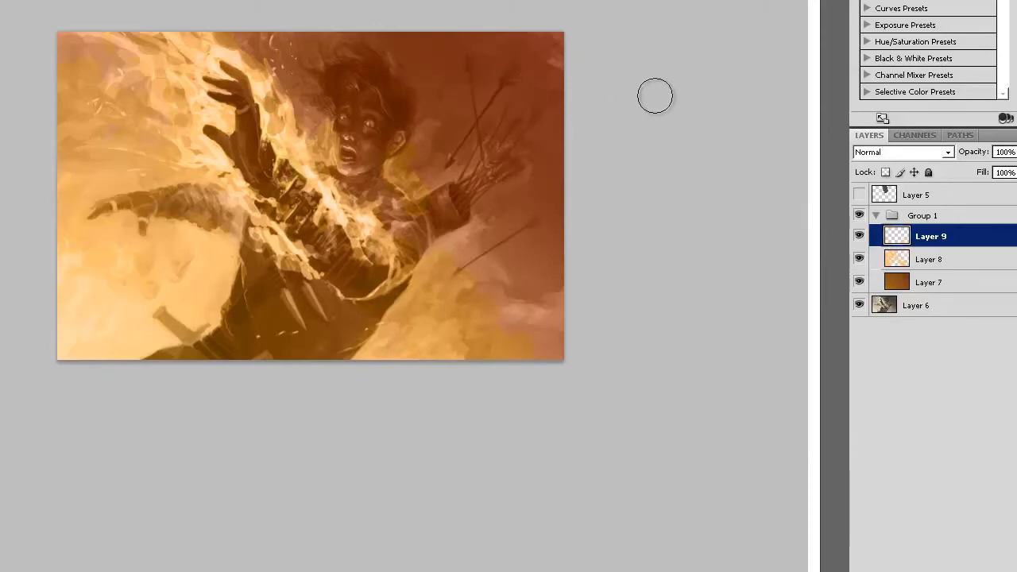
{"action": "key", "text": "z"}
{"action": "left_click", "coordinate": [311, 50]}
{"action": "left_click", "coordinate": [310, 51]}
{"action": "left_click", "coordinate": [334, 87]}
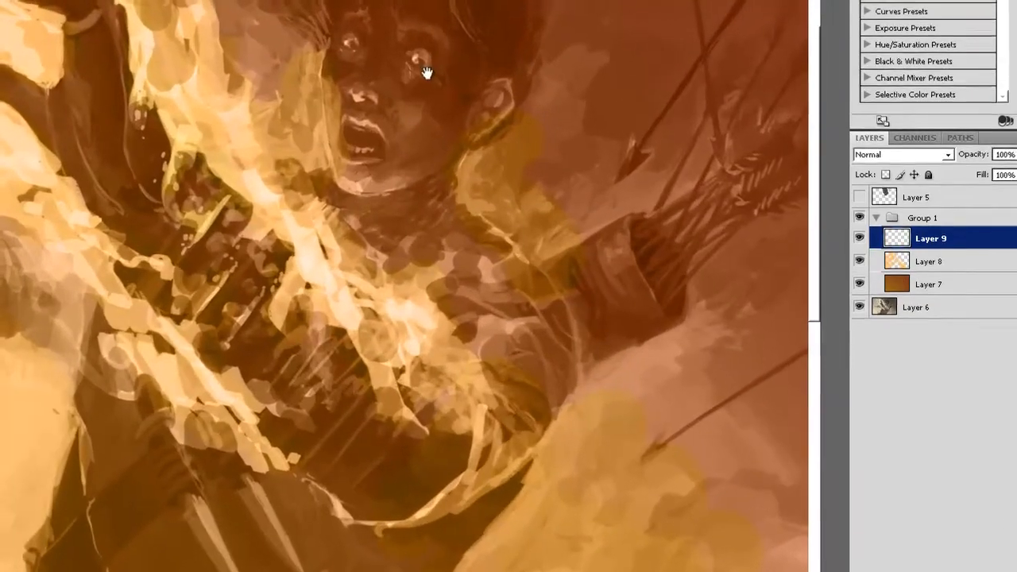
{"action": "left_click_drag", "start_coordinate": [425, 70], "coordinate": [387, 285]}
{"action": "right_click", "coordinate": [403, 150]}
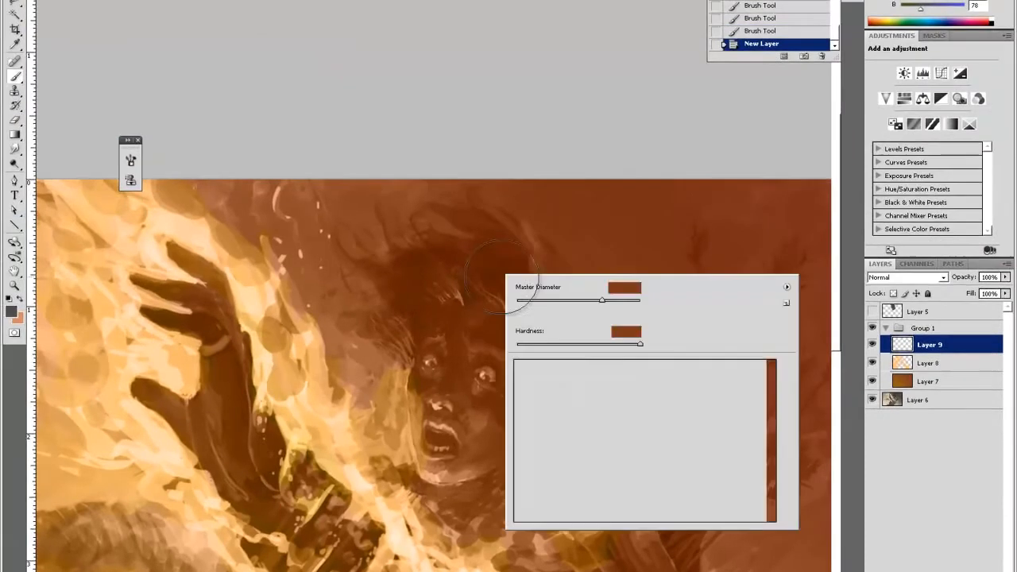
{"action": "left_click", "coordinate": [550, 301]}
Undo the grey test stroke and paint muted orange over the archer's forehead, ear, cheek and chin
{"action": "left_click_drag", "start_coordinate": [421, 370], "coordinate": [439, 327]}
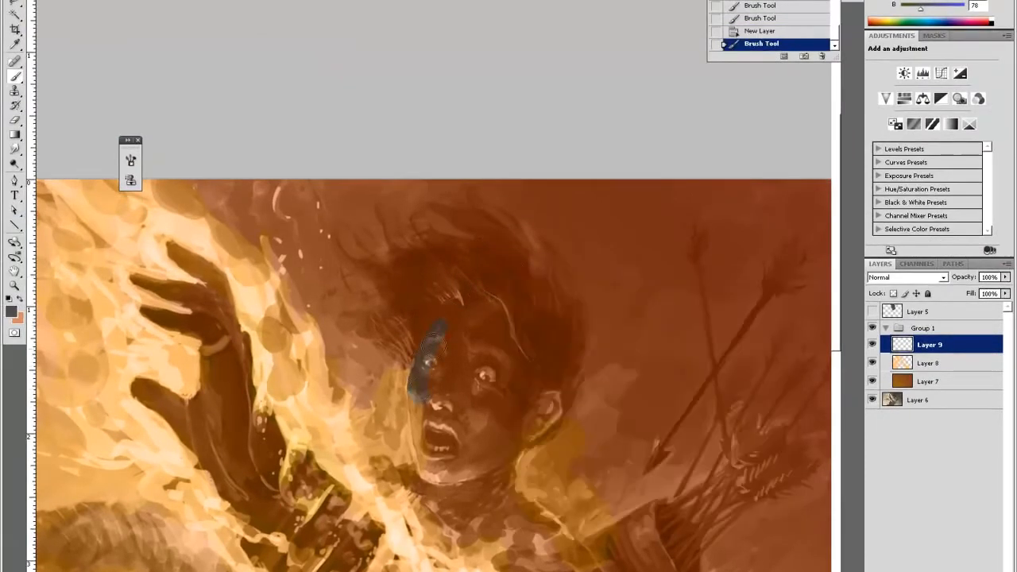
{"action": "key", "text": "ctrl+z"}
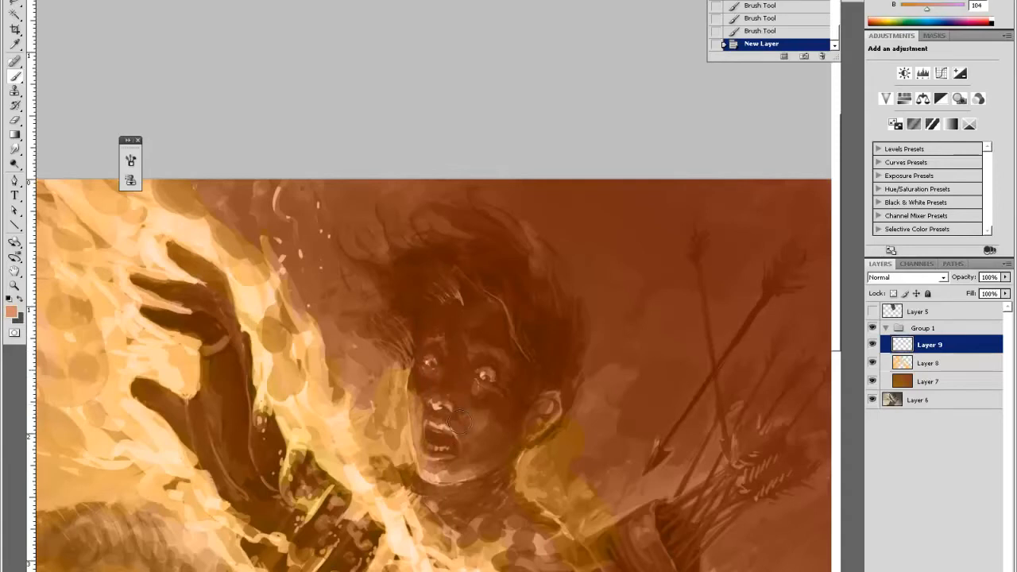
{"action": "left_click_drag", "start_coordinate": [451, 299], "coordinate": [495, 337]}
{"action": "left_click_drag", "start_coordinate": [543, 411], "coordinate": [543, 415]}
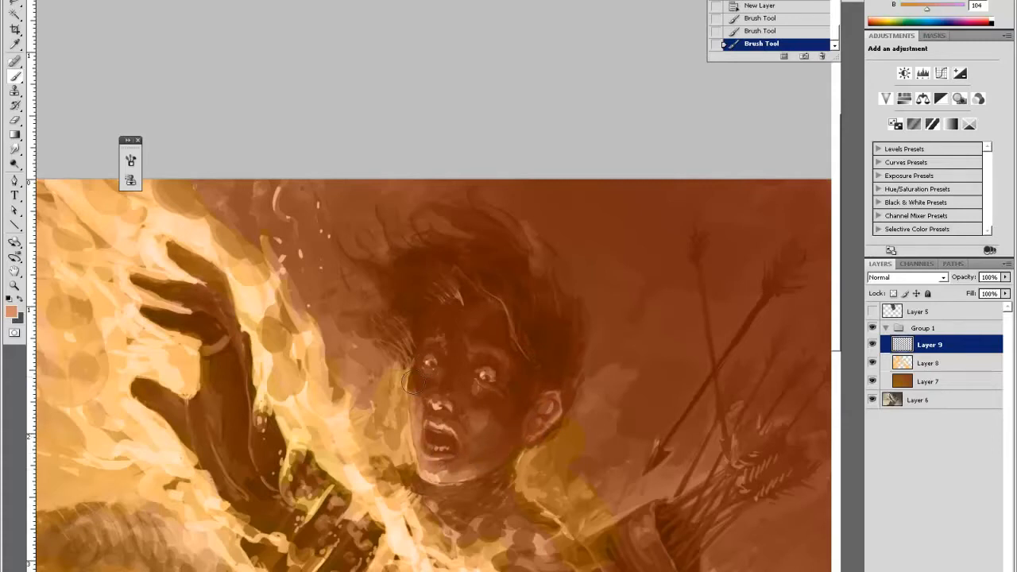
{"action": "left_click_drag", "start_coordinate": [413, 383], "coordinate": [427, 361]}
{"action": "mouse_move", "coordinate": [415, 429]}
{"action": "left_mouse_down"}
{"action": "mouse_move", "coordinate": [429, 477]}
{"action": "mouse_move", "coordinate": [442, 475]}
{"action": "left_mouse_up"}
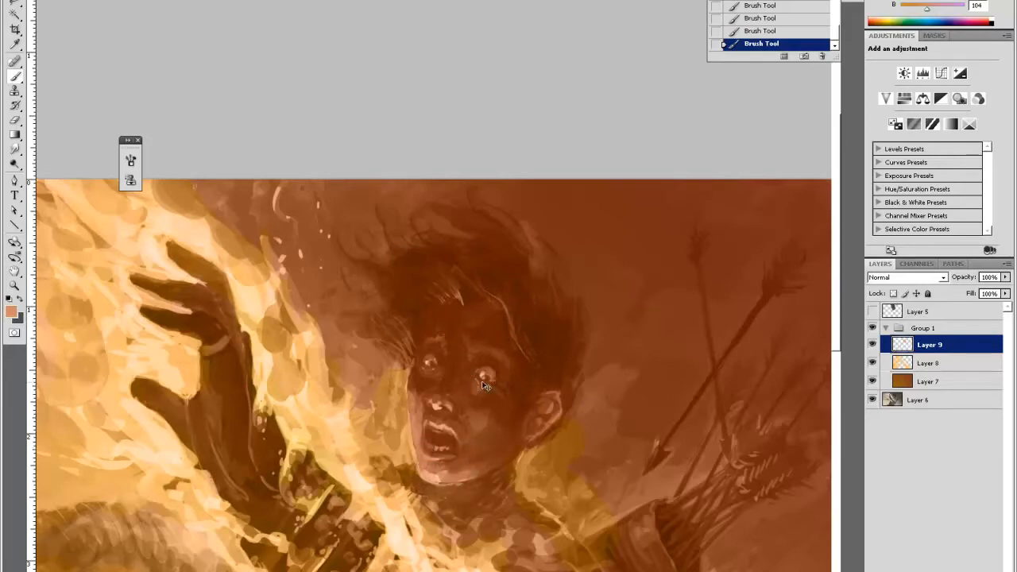
Add another new layer in the group and set the foreground colour to the pale salmon #f0ae99
{"action": "key", "text": "ctrl+minus"}
{"action": "key", "text": "ctrl+minus"}
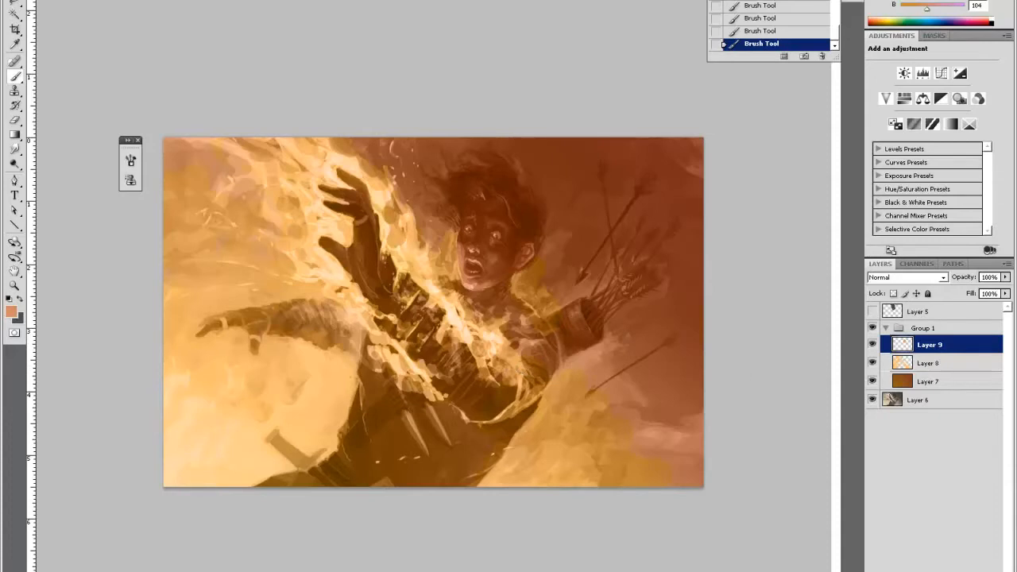
{"action": "key", "text": "ctrl+shift+alt+n"}
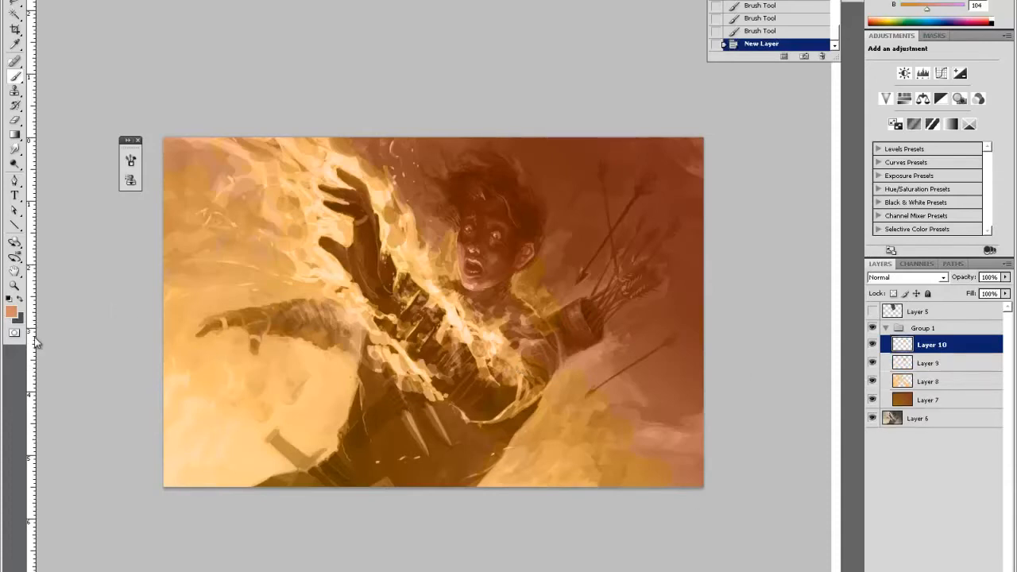
{"action": "left_click", "coordinate": [11, 313]}
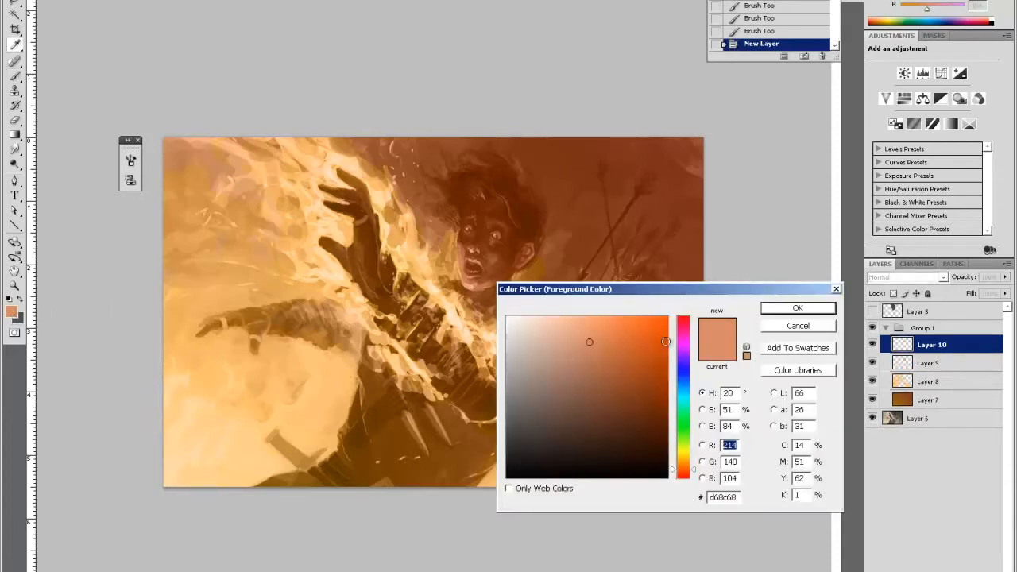
{"action": "left_click", "coordinate": [683, 472]}
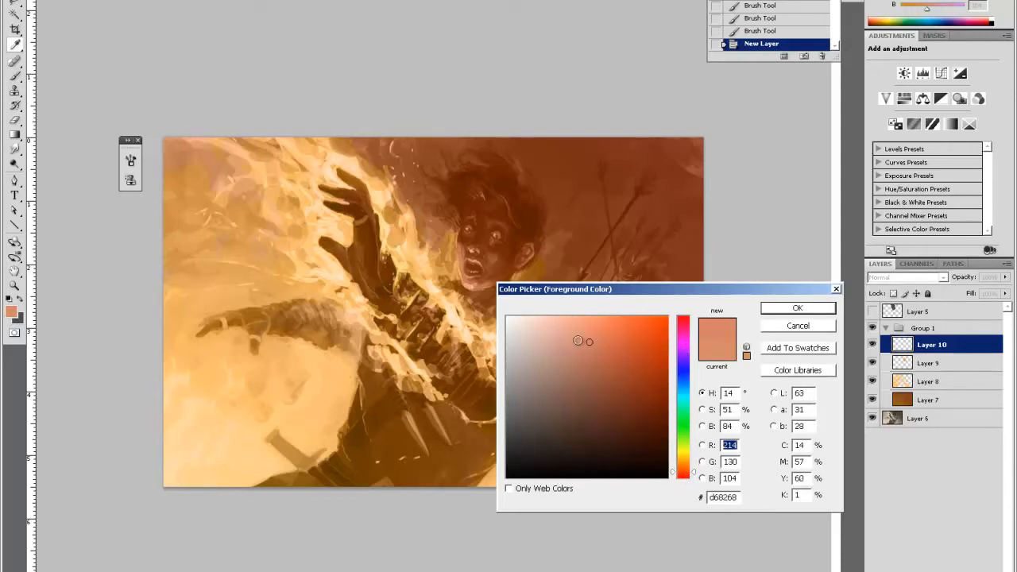
{"action": "left_click", "coordinate": [570, 326]}
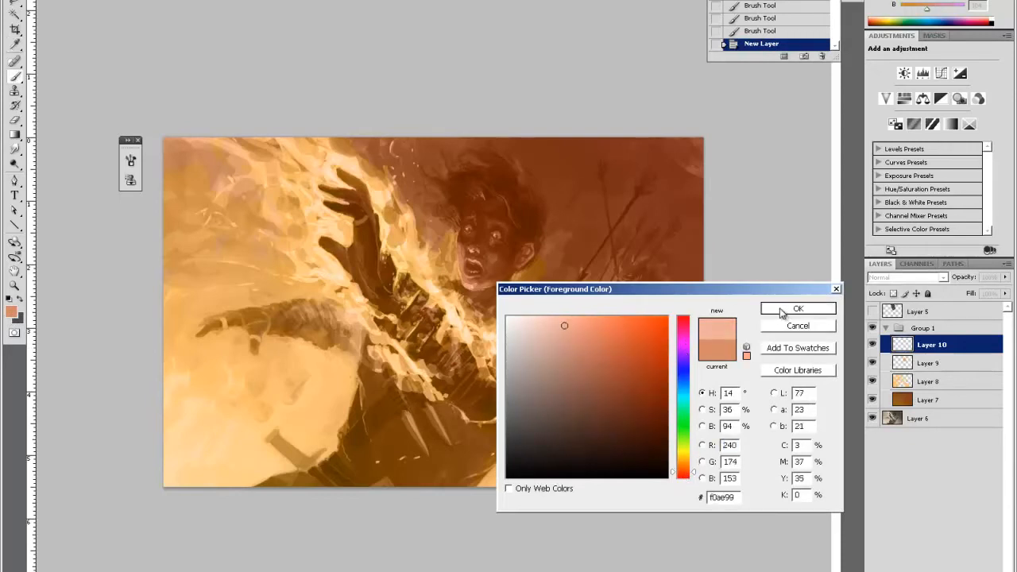
{"action": "left_click", "coordinate": [797, 307]}
Resize the brush and dab pale salmon onto the archer's eyes
{"action": "key", "text": "z"}
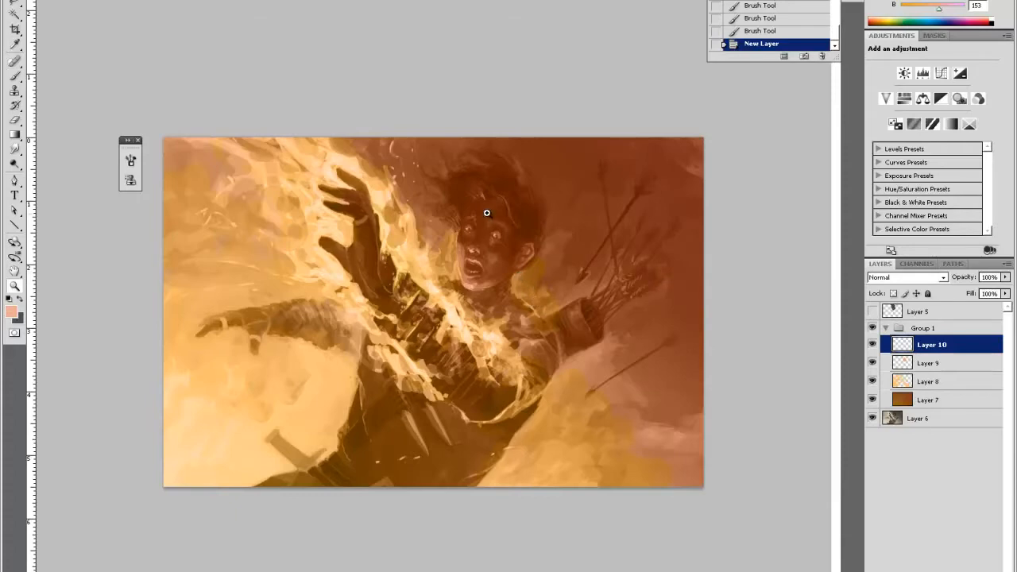
{"action": "mouse_move", "coordinate": [486, 211]}
{"action": "left_mouse_down"}
{"action": "mouse_move", "coordinate": [554, 204]}
{"action": "mouse_move", "coordinate": [459, 359]}
{"action": "mouse_move", "coordinate": [456, 332]}
{"action": "left_mouse_up"}
{"action": "key", "text": "h"}
{"action": "key", "text": "b"}
{"action": "right_click", "coordinate": [476, 283]}
{"action": "left_click", "coordinate": [500, 309]}
{"action": "left_click", "coordinate": [378, 316]}
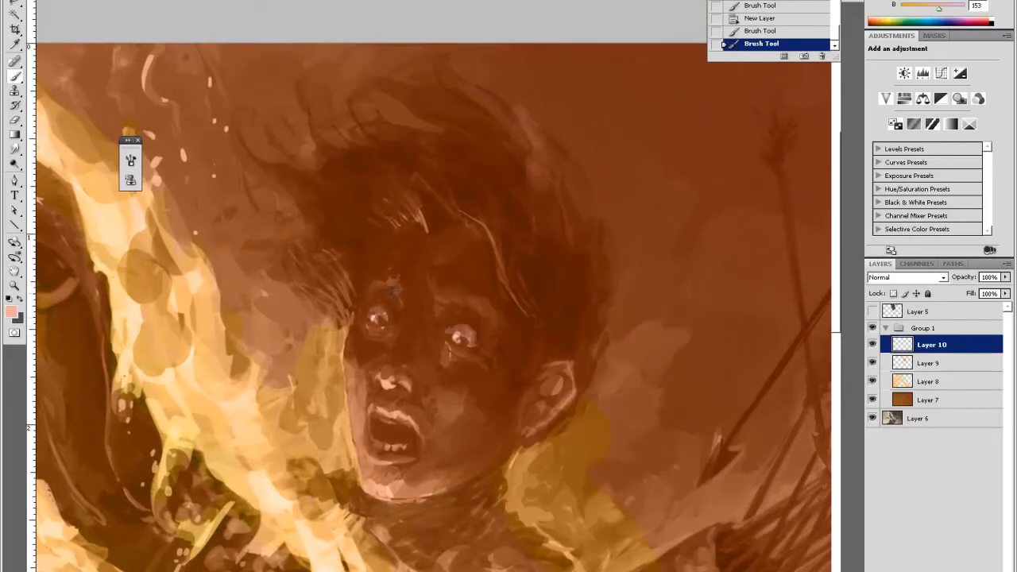
Try a yellow tint on the archer's teeth and erase it
{"action": "left_click", "coordinate": [14, 311]}
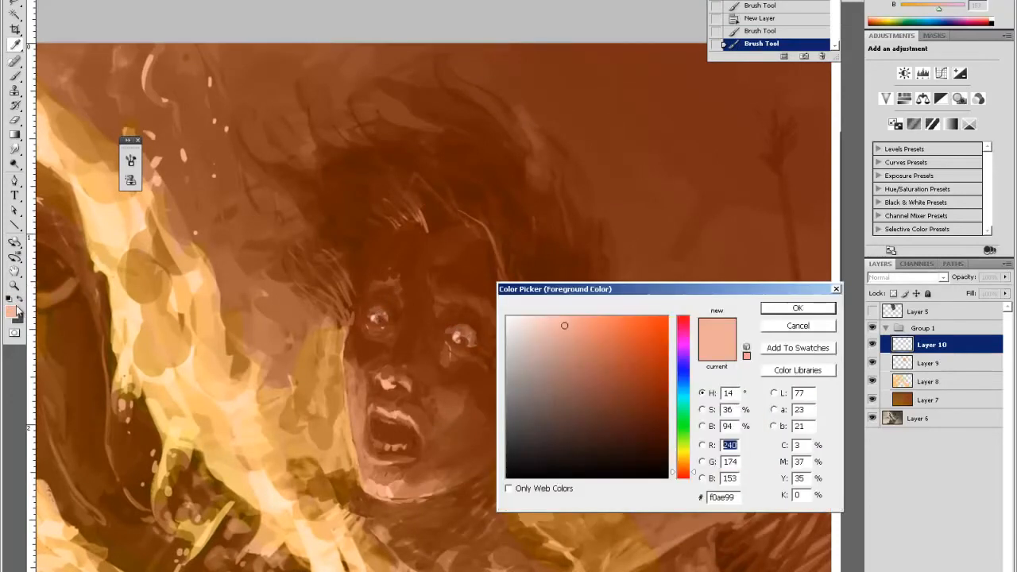
{"action": "left_click", "coordinate": [684, 455]}
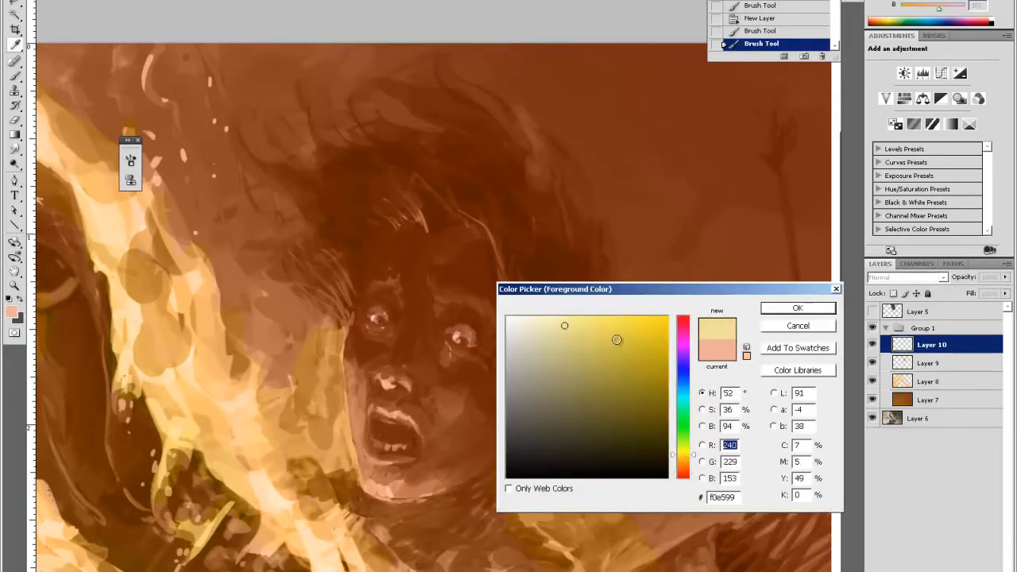
{"action": "left_click", "coordinate": [798, 307]}
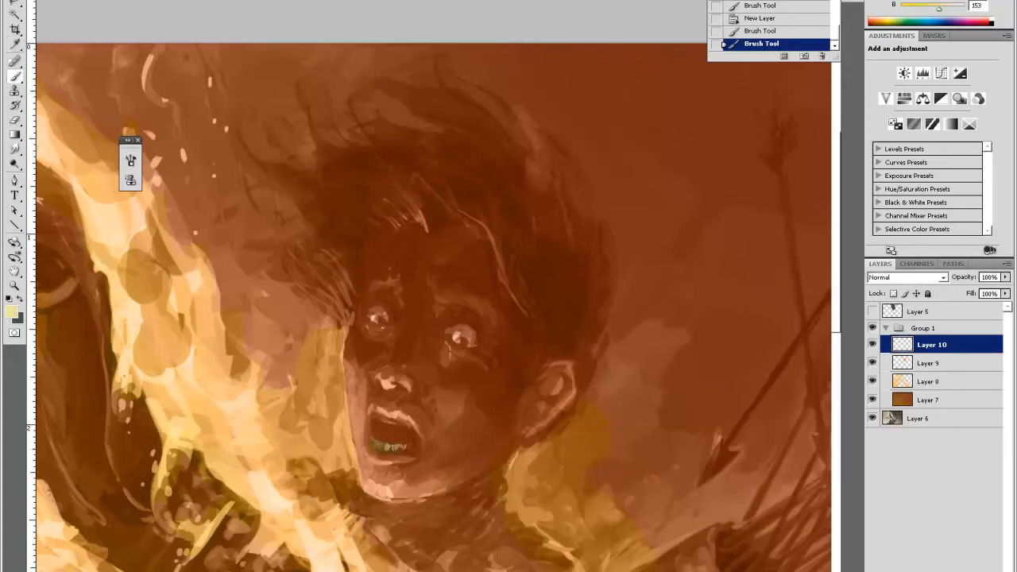
{"action": "key", "text": "e"}
{"action": "mouse_move", "coordinate": [391, 448]}
{"action": "left_mouse_down"}
{"action": "mouse_move", "coordinate": [404, 448]}
{"action": "mouse_move", "coordinate": [379, 456]}
{"action": "mouse_move", "coordinate": [391, 446]}
{"action": "left_mouse_up"}
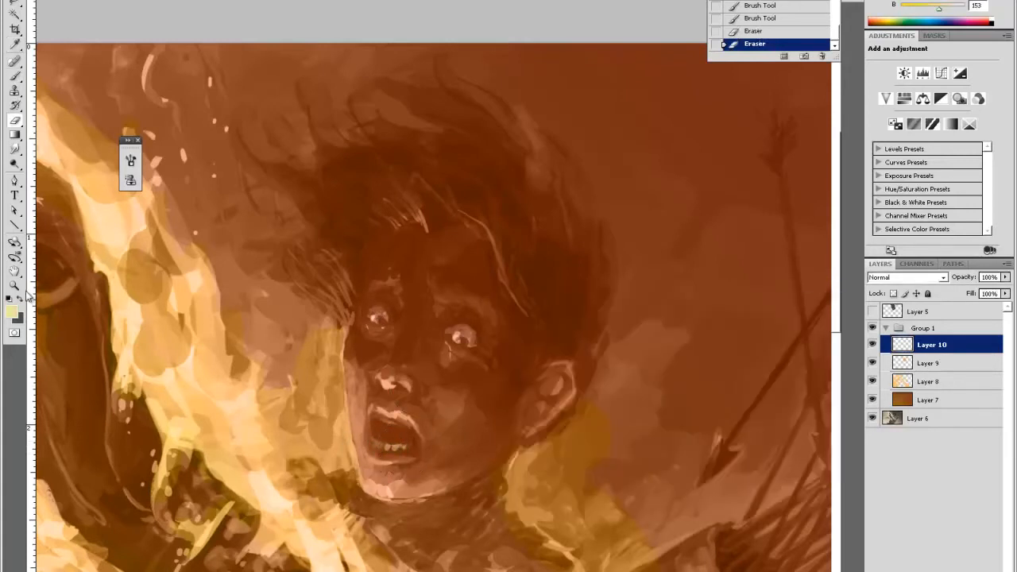
Set the foreground colour to the pale cream #f8f1c4 and paint it over the archer's teeth
{"action": "key", "text": "b"}
{"action": "left_click", "coordinate": [12, 311]}
{"action": "left_click", "coordinate": [538, 323]}
{"action": "left_click", "coordinate": [785, 307]}
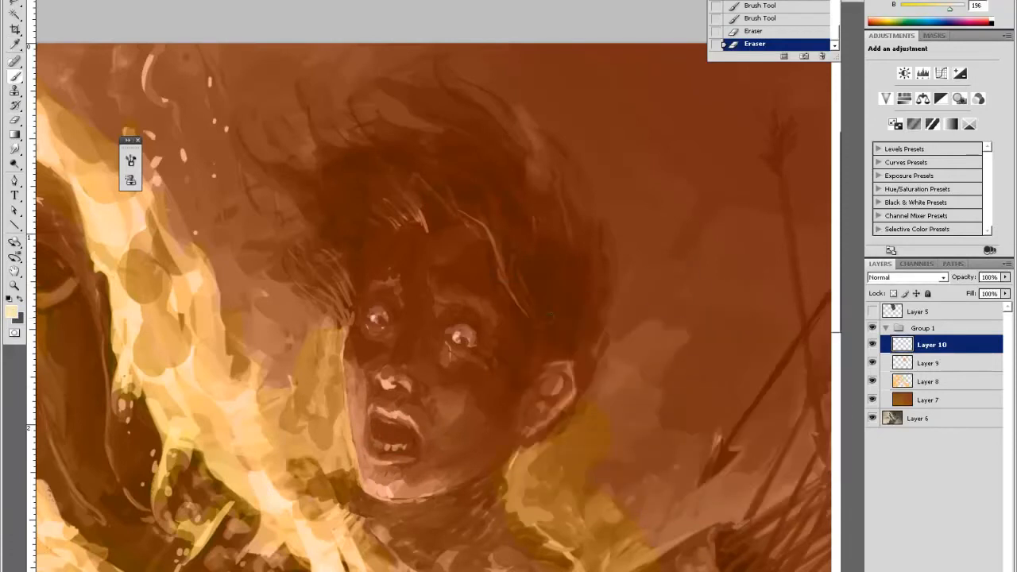
{"action": "left_click_drag", "start_coordinate": [382, 446], "coordinate": [406, 445]}
{"action": "key", "text": "e"}
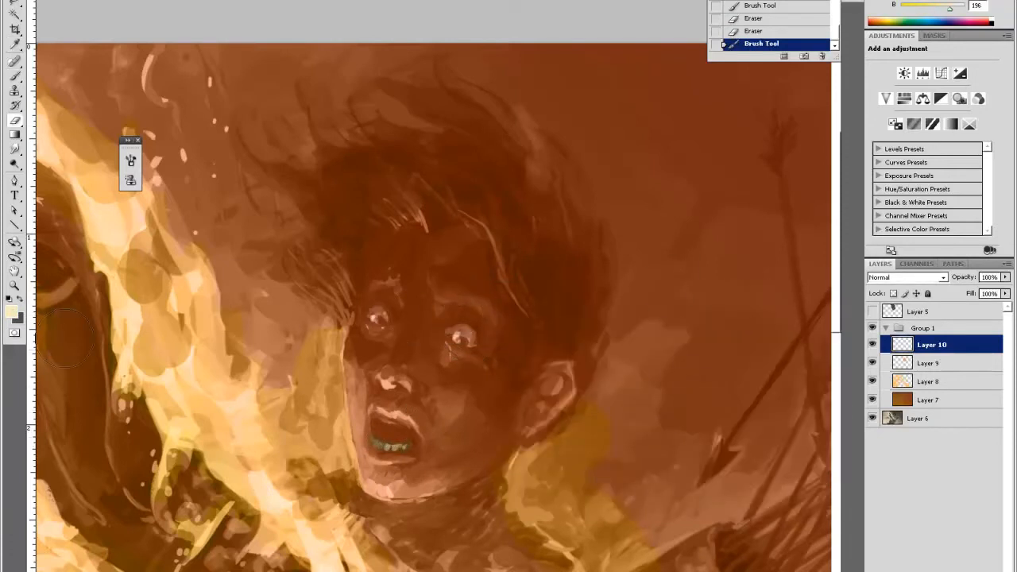
Set the foreground colour to a deep pinkish red for the mouth
{"action": "left_click", "coordinate": [12, 311]}
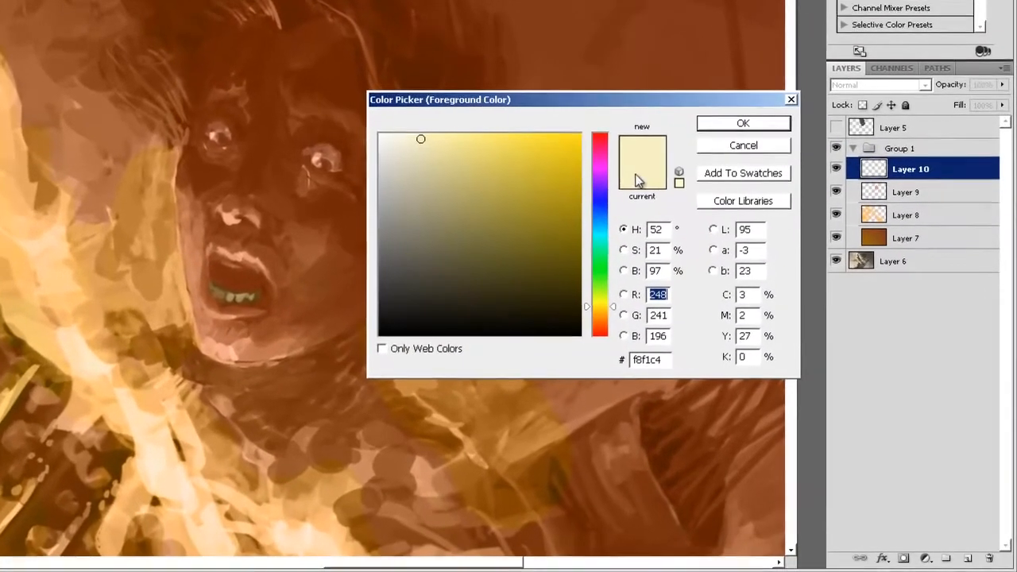
{"action": "left_click", "coordinate": [600, 324]}
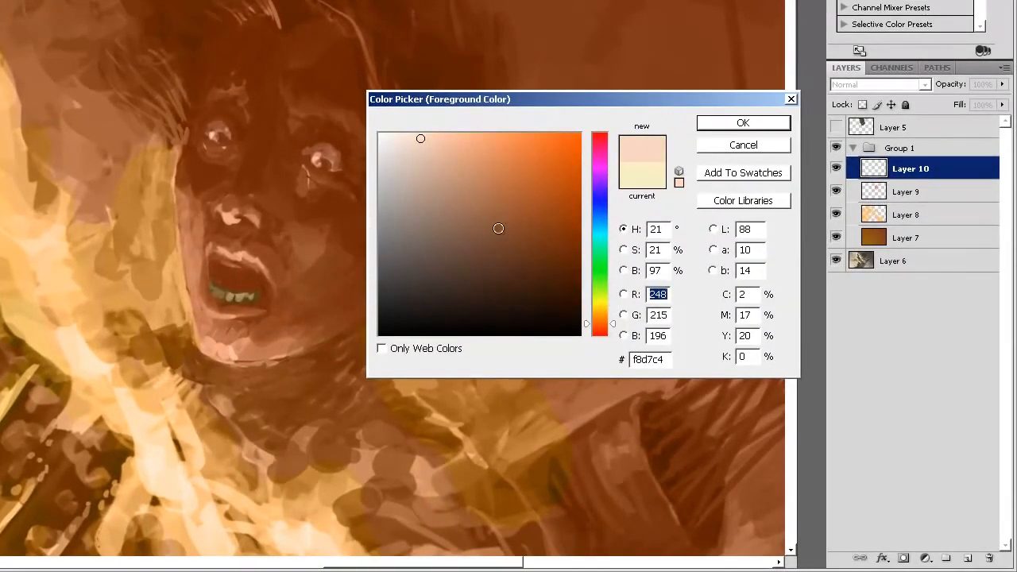
{"action": "left_click", "coordinate": [599, 147]}
{"action": "left_click_drag", "start_coordinate": [565, 164], "coordinate": [541, 184]}
{"action": "left_click", "coordinate": [600, 325]}
{"action": "left_click_drag", "start_coordinate": [600, 325], "coordinate": [602, 331]}
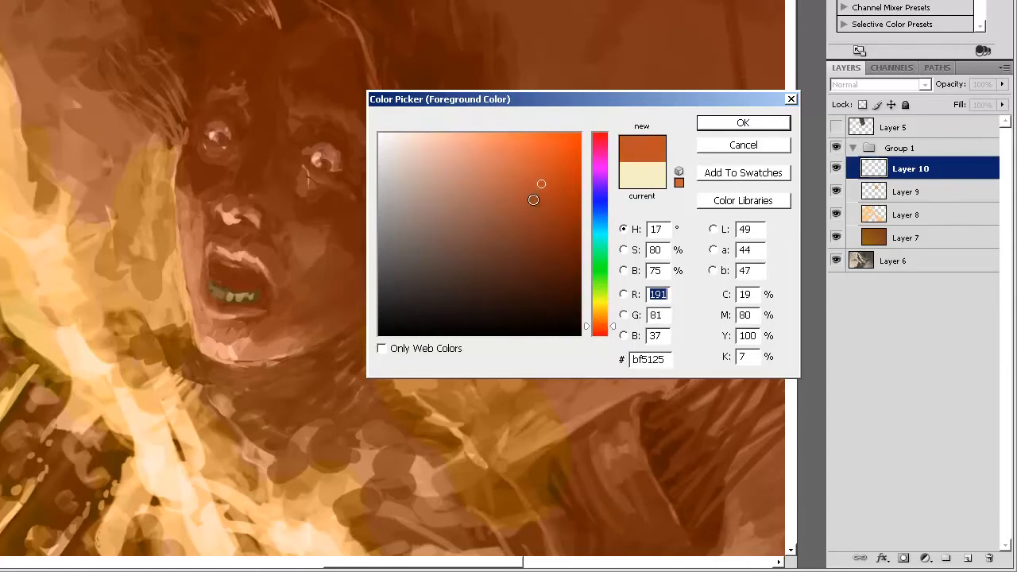
{"action": "left_click_drag", "start_coordinate": [533, 200], "coordinate": [544, 228]}
{"action": "left_click_drag", "start_coordinate": [598, 144], "coordinate": [599, 139]}
{"action": "left_click", "coordinate": [719, 123]}
Paint the pinkish red over the lips and inside of the mouth with a resized brush, and erase the excess
{"action": "right_click", "coordinate": [240, 242]}
{"action": "left_click_drag", "start_coordinate": [266, 275], "coordinate": [217, 269]}
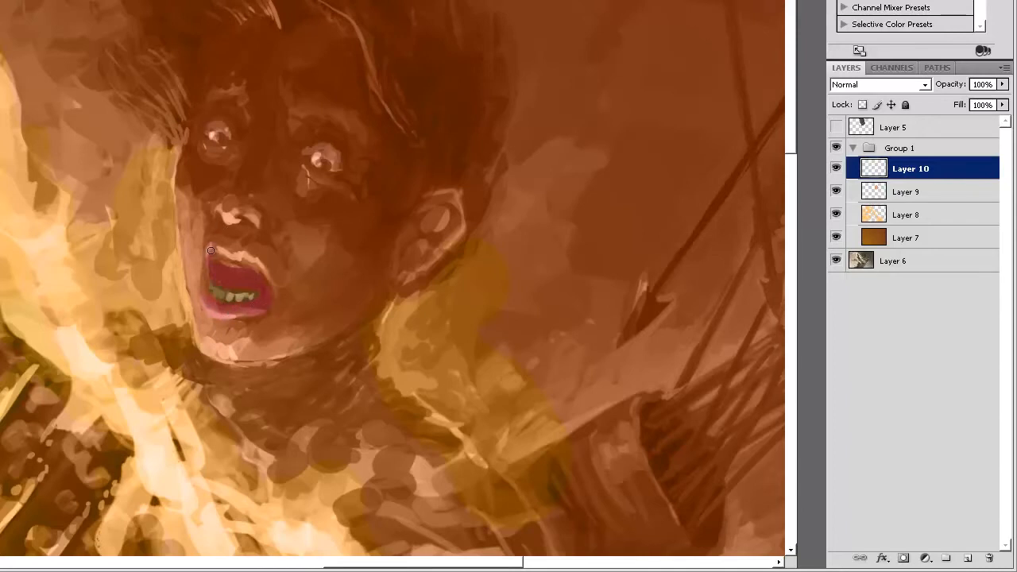
{"action": "key", "text": "e"}
{"action": "mouse_move", "coordinate": [222, 252]}
{"action": "left_mouse_down"}
{"action": "mouse_move", "coordinate": [233, 305]}
{"action": "mouse_move", "coordinate": [269, 287]}
{"action": "mouse_move", "coordinate": [252, 335]}
{"action": "left_mouse_up"}
{"action": "key", "text": "ctrl+minus"}
{"action": "key", "text": "ctrl+minus"}
{"action": "key", "text": "ctrl+minus"}
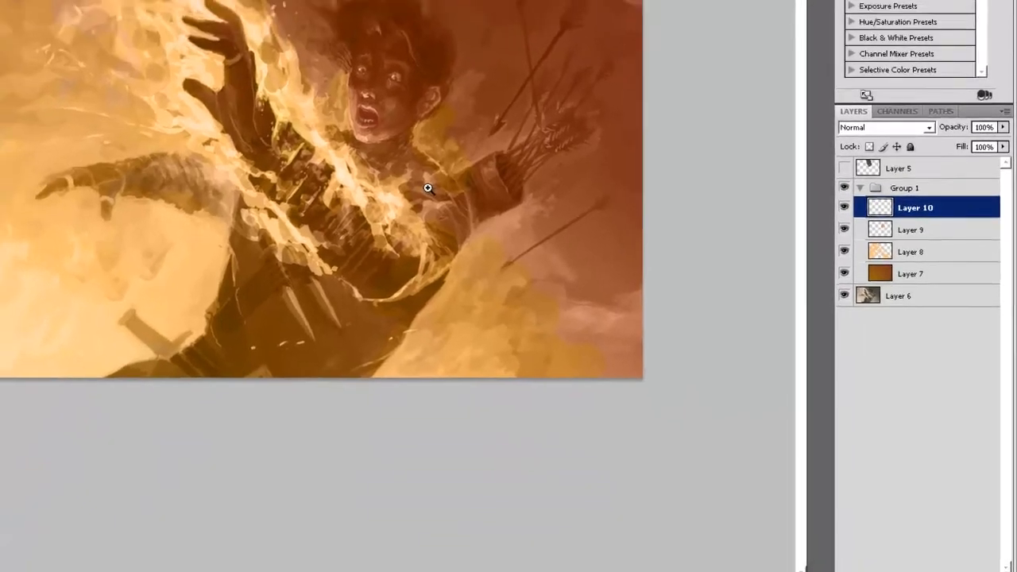
Set the foreground colour to a muted dark violet
{"action": "left_click", "coordinate": [428, 188]}
{"action": "scroll", "coordinate": [384, 366], "scroll_direction": "up", "scroll_amount": 3}
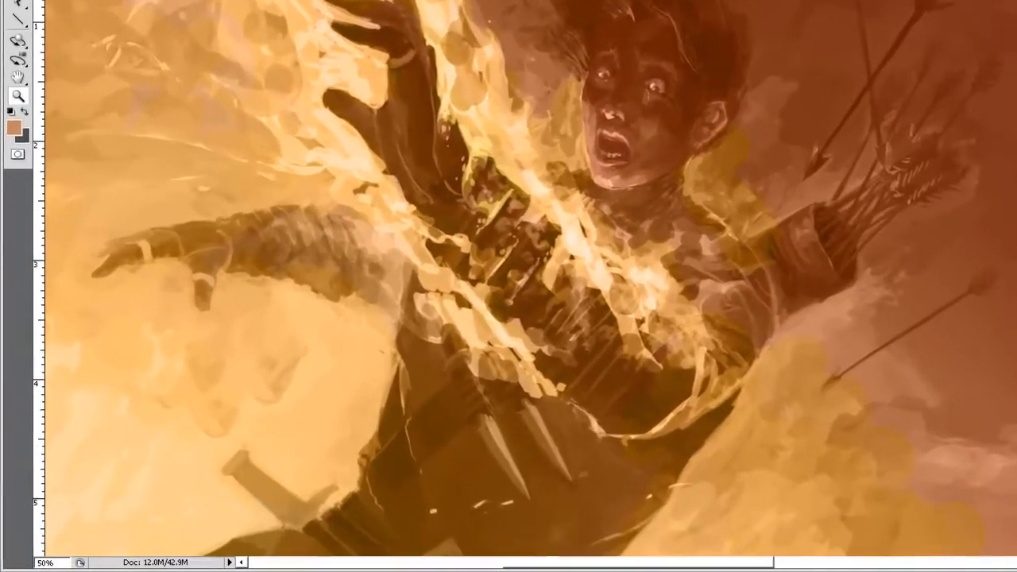
{"action": "left_click", "coordinate": [14, 127]}
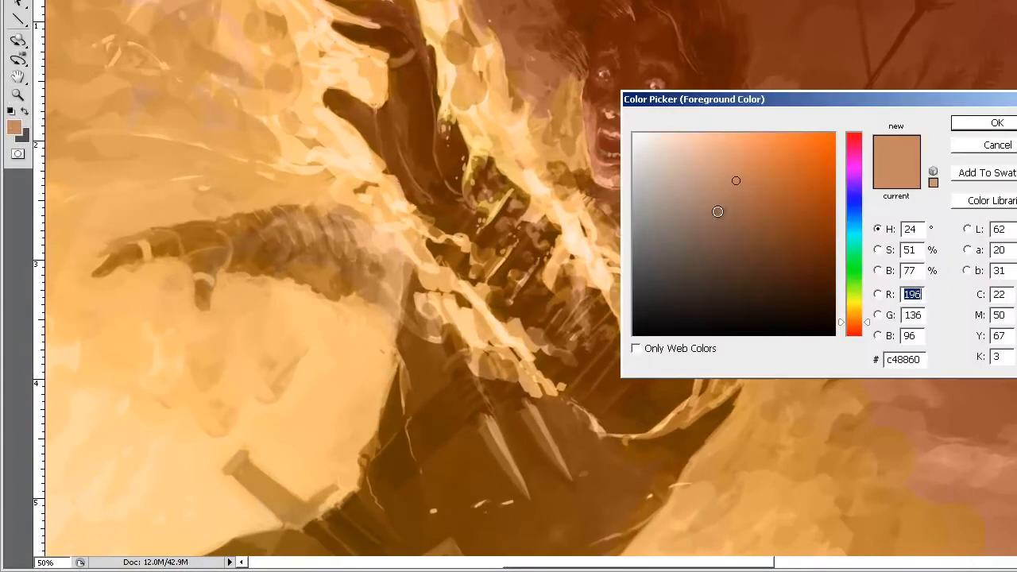
{"action": "left_click_drag", "start_coordinate": [855, 196], "coordinate": [853, 190]}
{"action": "mouse_move", "coordinate": [789, 224]}
{"action": "left_mouse_down"}
{"action": "mouse_move", "coordinate": [702, 260]}
{"action": "mouse_move", "coordinate": [688, 248]}
{"action": "mouse_move", "coordinate": [701, 245]}
{"action": "left_mouse_up"}
{"action": "key", "text": "Return"}
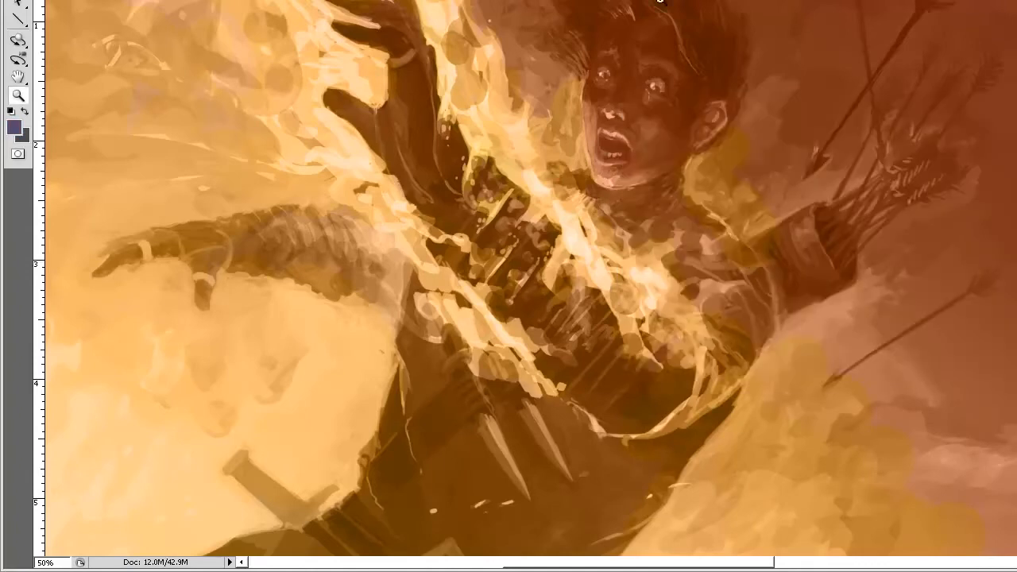
On a new layer at the top of the group, paint muted violet over the hair above the forehead and ear
{"action": "left_click", "coordinate": [731, 51]}
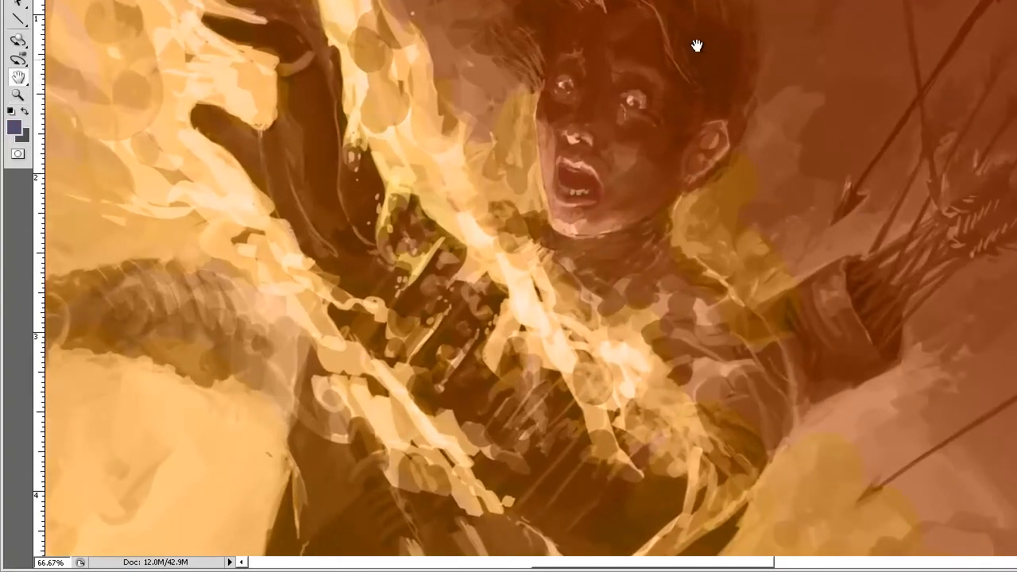
{"action": "left_click_drag", "start_coordinate": [646, 44], "coordinate": [655, 175]}
{"action": "mouse_move", "coordinate": [466, 291]}
{"action": "left_mouse_down"}
{"action": "mouse_move", "coordinate": [484, 325]}
{"action": "mouse_move", "coordinate": [483, 315]}
{"action": "mouse_move", "coordinate": [534, 314]}
{"action": "left_mouse_up"}
{"action": "right_click", "coordinate": [538, 311]}
{"action": "right_click", "coordinate": [534, 300]}
{"action": "left_click_drag", "start_coordinate": [551, 327], "coordinate": [578, 327]}
{"action": "left_click_drag", "start_coordinate": [523, 294], "coordinate": [561, 376]}
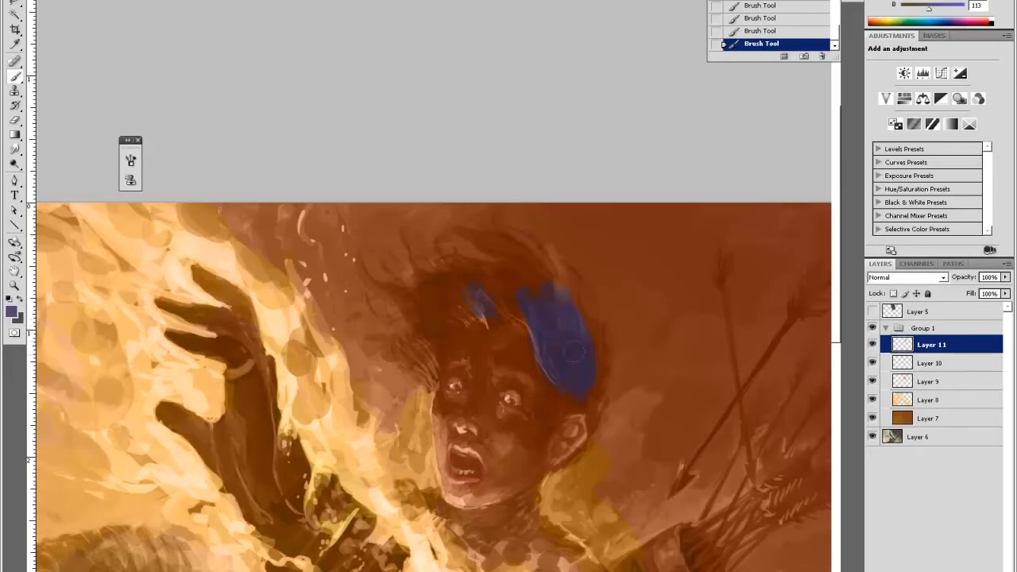
Resize the brush and extend the violet across the fringe, the flame-side hair and the sideburn
{"action": "right_click", "coordinate": [573, 353]}
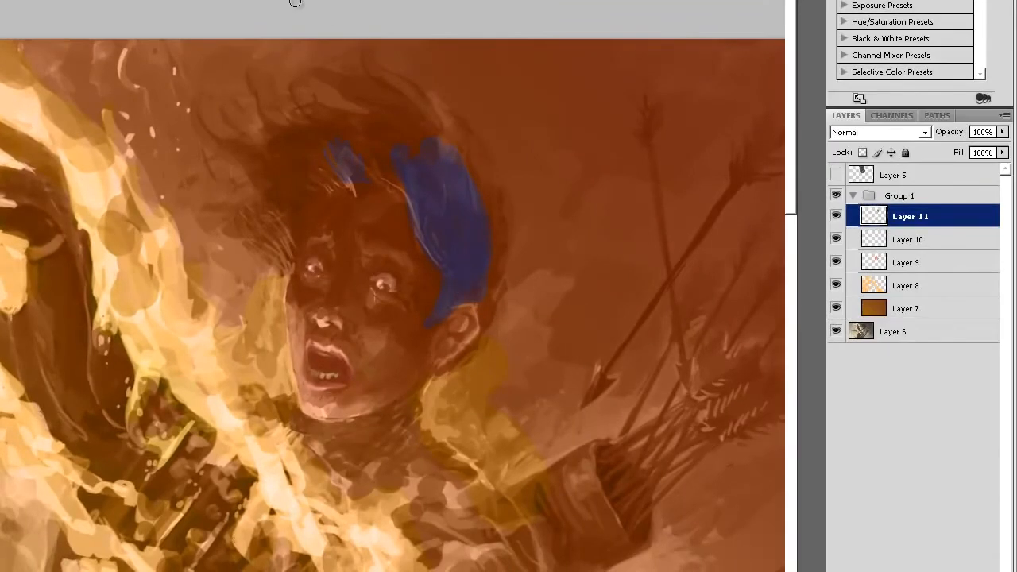
{"action": "left_click_drag", "start_coordinate": [245, 153], "coordinate": [258, 167]}
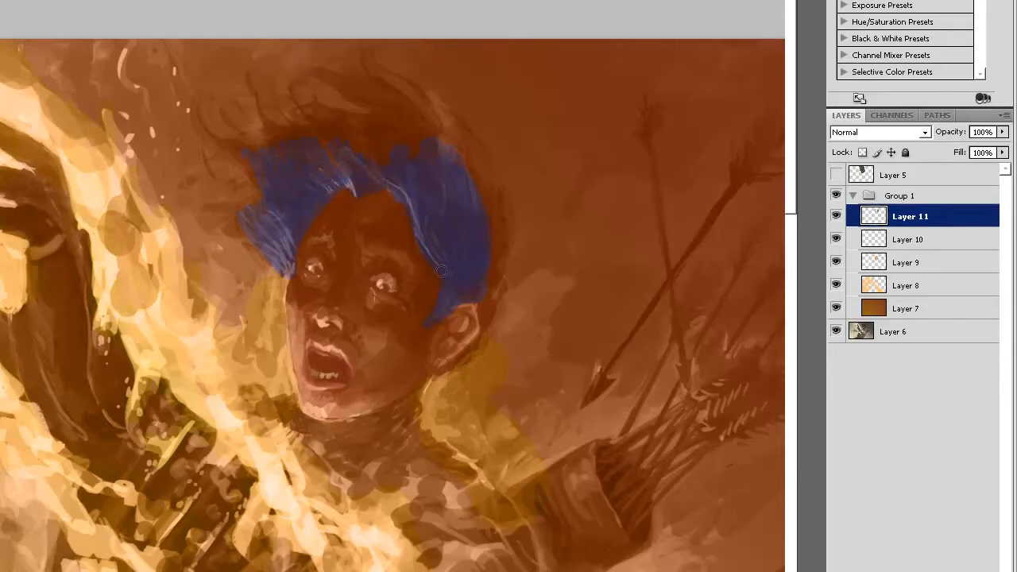
{"action": "left_click_drag", "start_coordinate": [428, 242], "coordinate": [442, 272]}
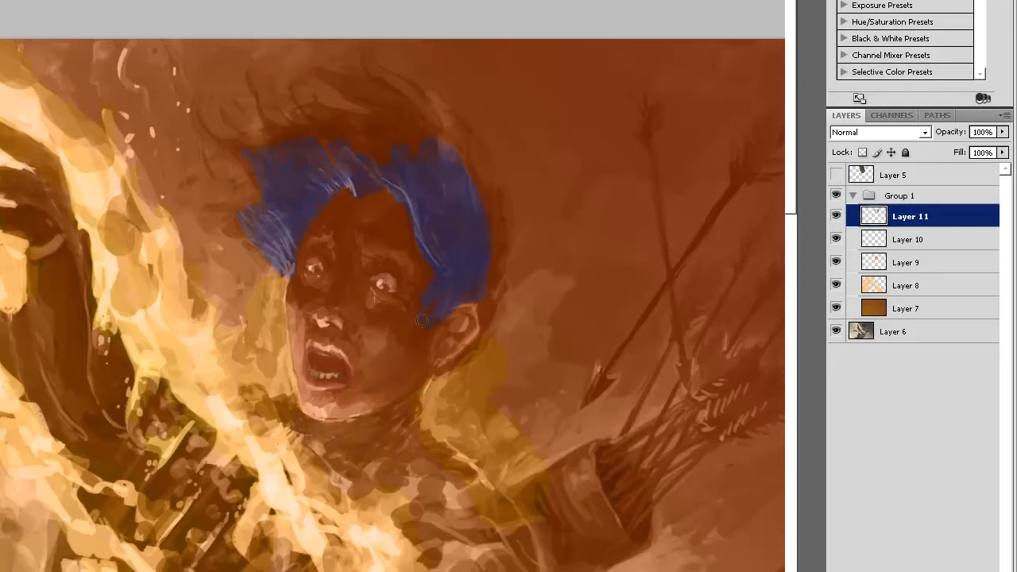
{"action": "left_click_drag", "start_coordinate": [422, 320], "coordinate": [419, 330]}
Erase the excess violet beside the ear and paint the windblown strands over the top of the head
{"action": "key", "text": "e"}
{"action": "left_click_drag", "start_coordinate": [433, 296], "coordinate": [419, 345]}
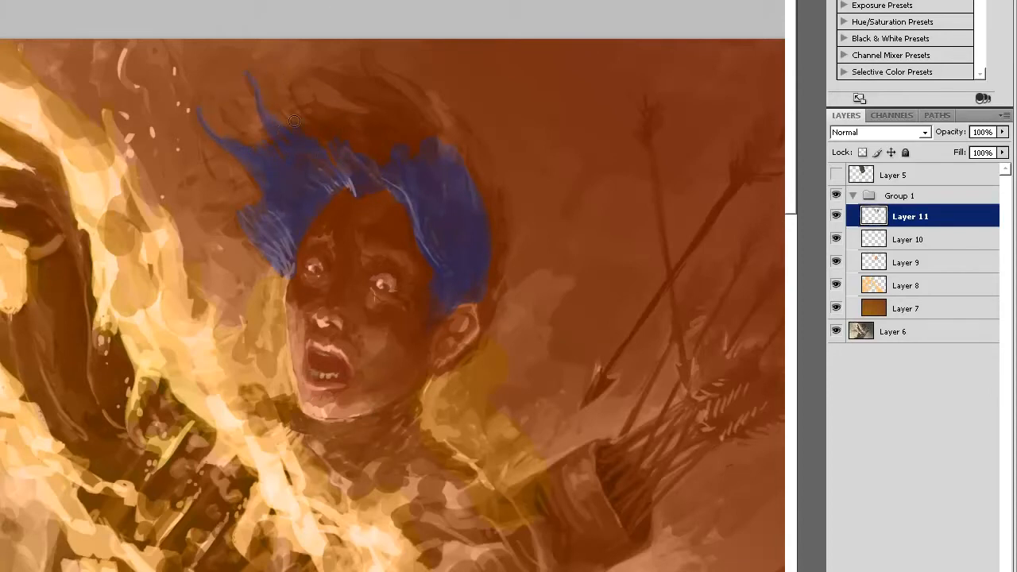
{"action": "mouse_move", "coordinate": [298, 95]}
{"action": "left_mouse_down"}
{"action": "mouse_move", "coordinate": [327, 132]}
{"action": "mouse_move", "coordinate": [391, 165]}
{"action": "left_mouse_up"}
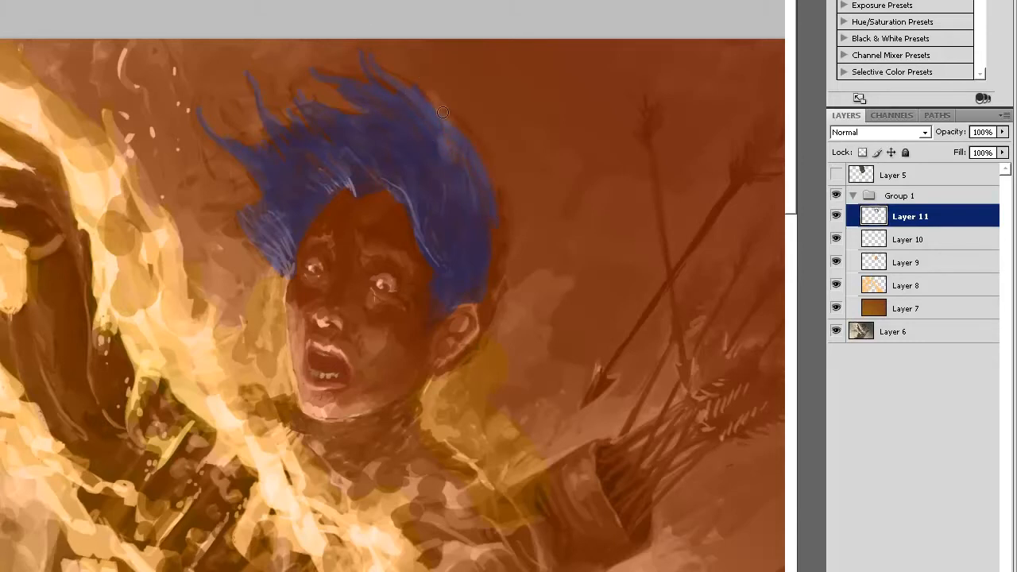
Extend the violet down the back of the hair and over the eyebrows, erasing the excess around the brows
{"action": "left_click_drag", "start_coordinate": [499, 240], "coordinate": [510, 207]}
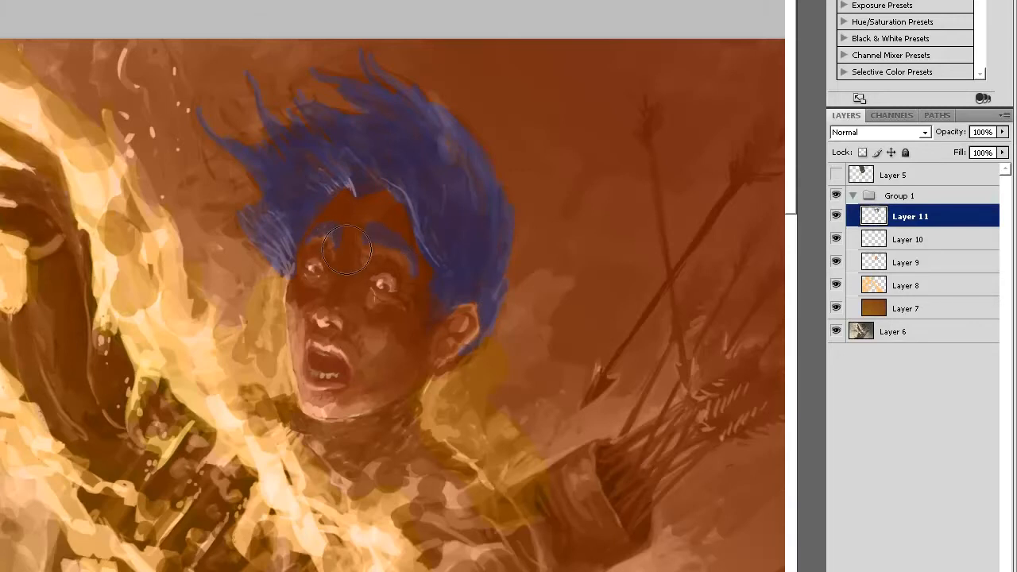
{"action": "left_click_drag", "start_coordinate": [347, 249], "coordinate": [302, 251]}
{"action": "mouse_move", "coordinate": [361, 235]}
{"action": "left_mouse_down"}
{"action": "mouse_move", "coordinate": [410, 271]}
{"action": "mouse_move", "coordinate": [376, 209]}
{"action": "mouse_move", "coordinate": [405, 237]}
{"action": "mouse_move", "coordinate": [386, 227]}
{"action": "mouse_move", "coordinate": [411, 284]}
{"action": "left_mouse_up"}
With a smaller brush, paint violet along the jaw, chin and upper lip as beard shadow
{"action": "key", "text": "bracketleft"}
{"action": "key", "text": "bracketleft"}
{"action": "key", "text": "bracketleft"}
{"action": "mouse_move", "coordinate": [296, 314]}
{"action": "left_mouse_down"}
{"action": "mouse_move", "coordinate": [306, 404]}
{"action": "mouse_move", "coordinate": [322, 398]}
{"action": "mouse_move", "coordinate": [329, 405]}
{"action": "mouse_move", "coordinate": [319, 411]}
{"action": "mouse_move", "coordinate": [340, 414]}
{"action": "mouse_move", "coordinate": [340, 402]}
{"action": "mouse_move", "coordinate": [352, 399]}
{"action": "mouse_move", "coordinate": [337, 397]}
{"action": "mouse_move", "coordinate": [364, 406]}
{"action": "left_mouse_up"}
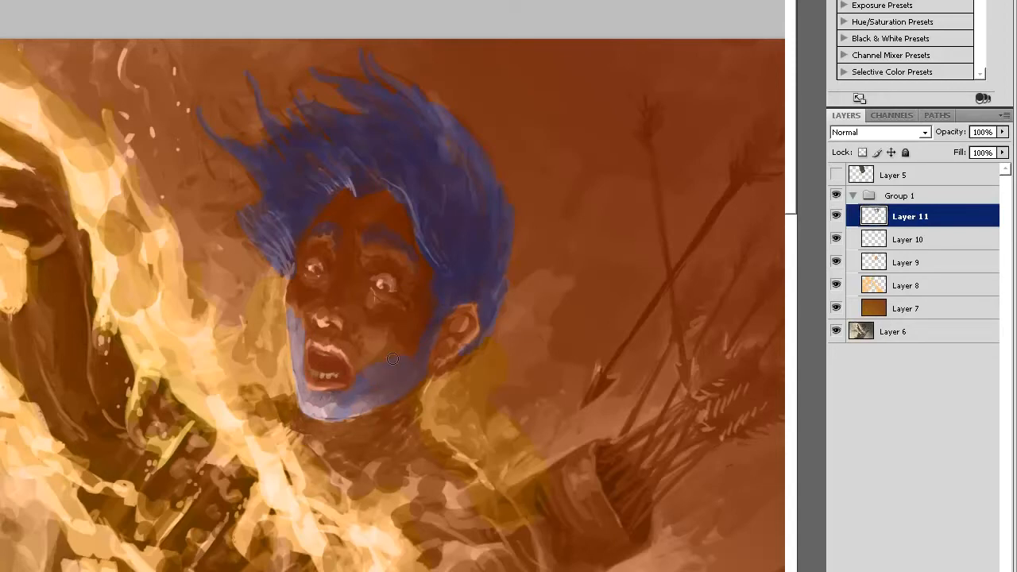
{"action": "left_click_drag", "start_coordinate": [306, 333], "coordinate": [342, 342]}
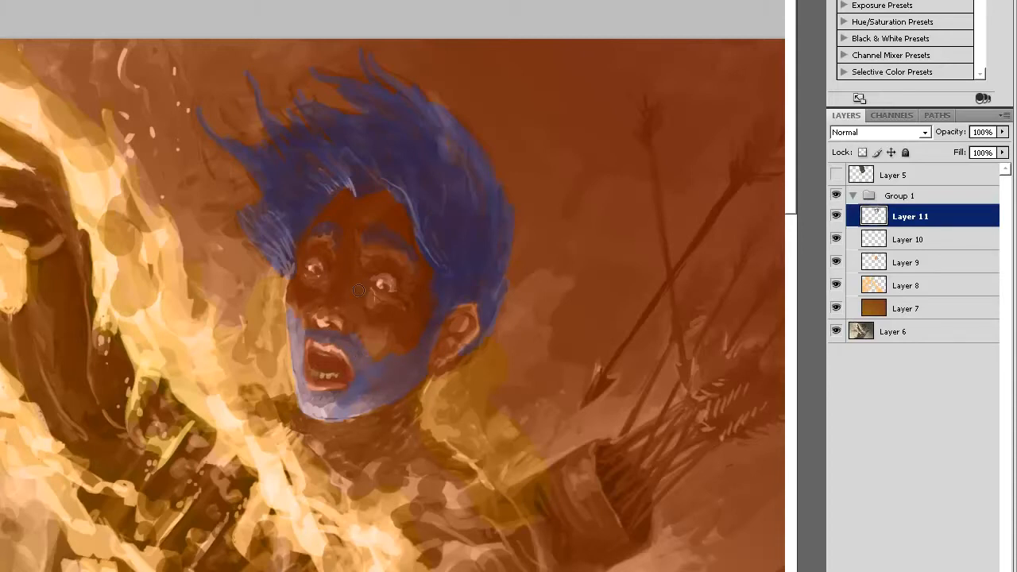
Erase the violet partly from the cheek, jaw edges and upper lip to soften the beard shadow
{"action": "key", "text": "e"}
{"action": "mouse_move", "coordinate": [301, 315]}
{"action": "left_mouse_down"}
{"action": "mouse_move", "coordinate": [381, 249]}
{"action": "mouse_move", "coordinate": [366, 352]}
{"action": "mouse_move", "coordinate": [389, 355]}
{"action": "mouse_move", "coordinate": [410, 342]}
{"action": "left_mouse_up"}
{"action": "mouse_move", "coordinate": [364, 396]}
{"action": "left_mouse_down"}
{"action": "mouse_move", "coordinate": [338, 406]}
{"action": "mouse_move", "coordinate": [291, 388]}
{"action": "left_mouse_up"}
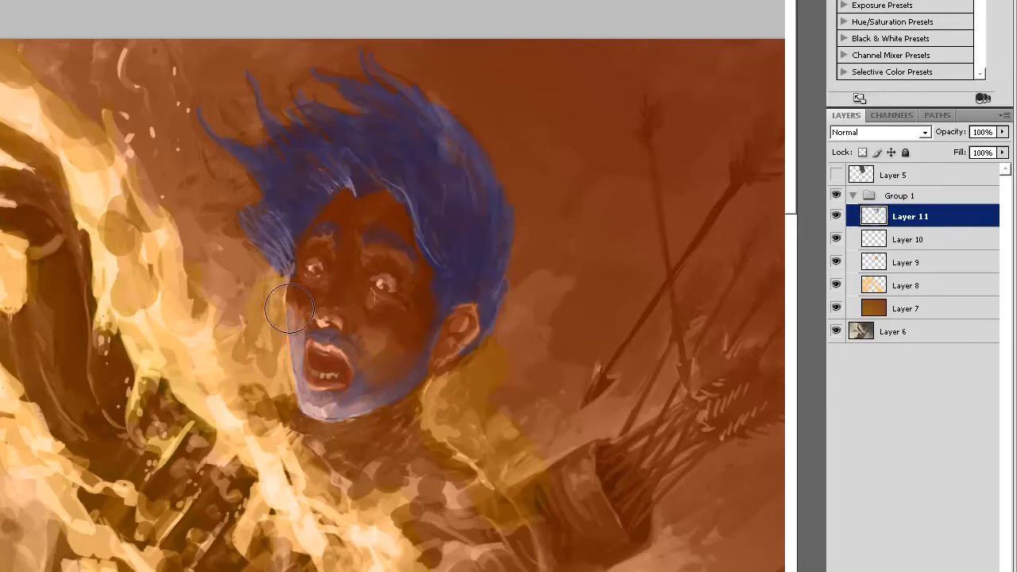
{"action": "left_click_drag", "start_coordinate": [290, 308], "coordinate": [306, 423]}
{"action": "left_click_drag", "start_coordinate": [319, 334], "coordinate": [321, 337]}
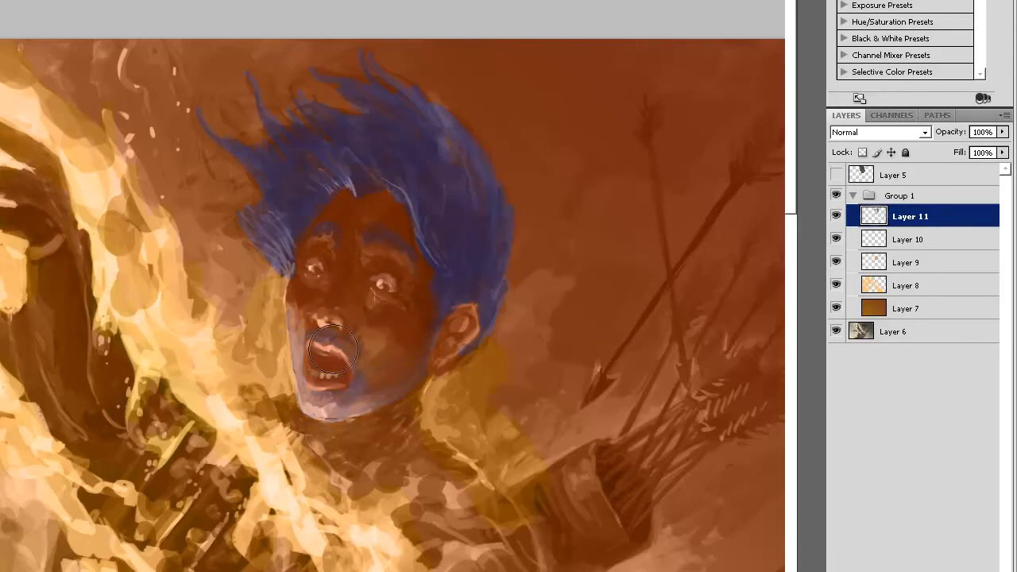
Set the hair layer's saturation to -63 and lightness to -58, and lower its opacity to 35%
{"action": "scroll", "coordinate": [337, 340], "scroll_direction": "down", "scroll_amount": 5}
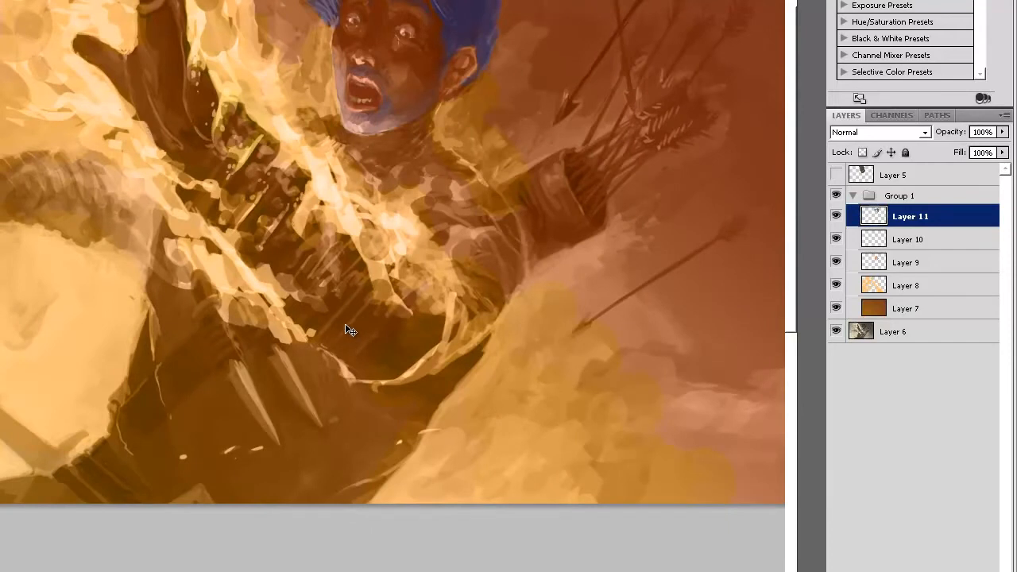
{"action": "key", "text": "ctrl+u"}
{"action": "left_click_drag", "start_coordinate": [515, 303], "coordinate": [467, 301]}
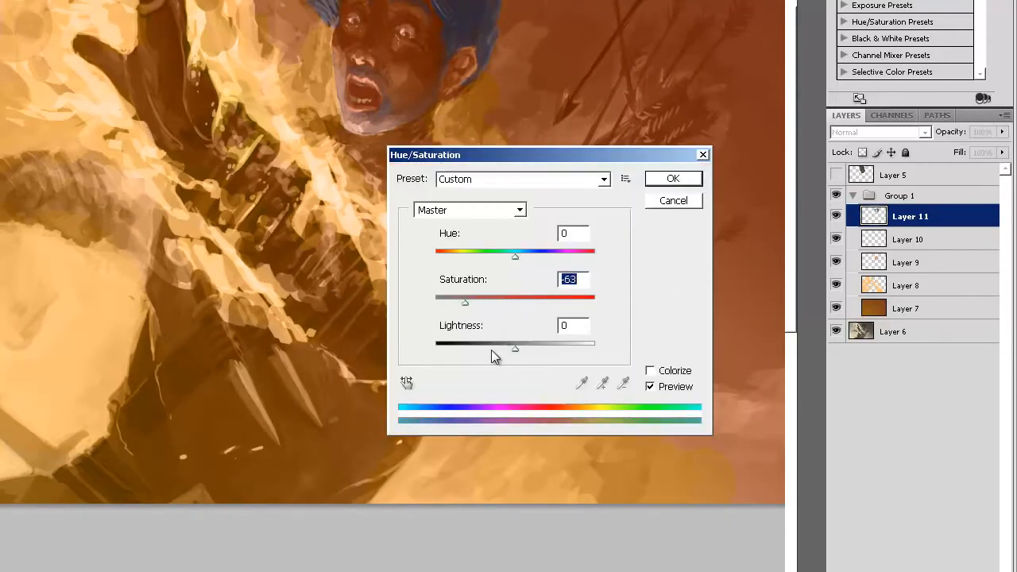
{"action": "left_click_drag", "start_coordinate": [491, 350], "coordinate": [469, 346]}
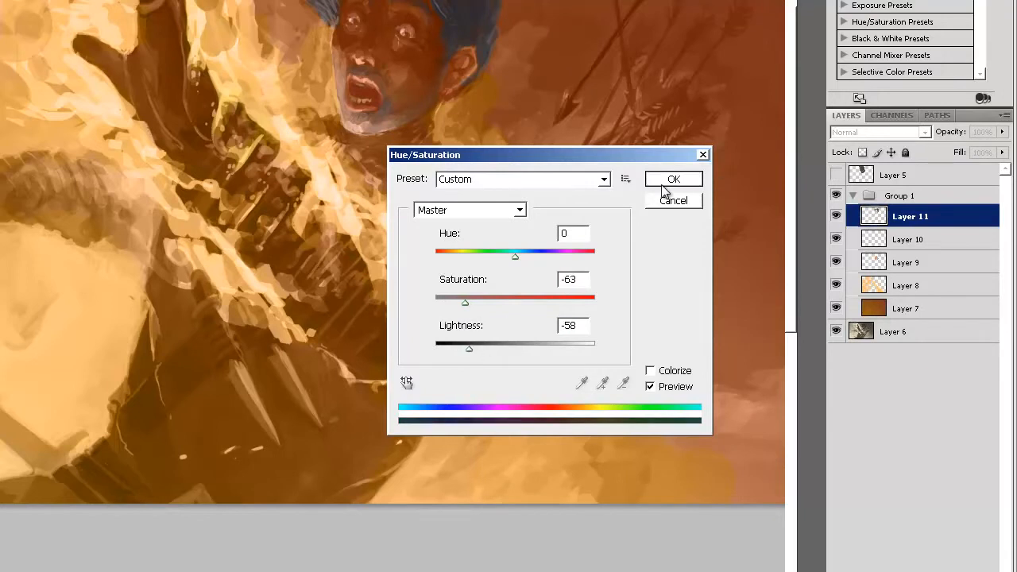
{"action": "left_click", "coordinate": [672, 179]}
{"action": "left_click_drag", "start_coordinate": [958, 135], "coordinate": [939, 135]}
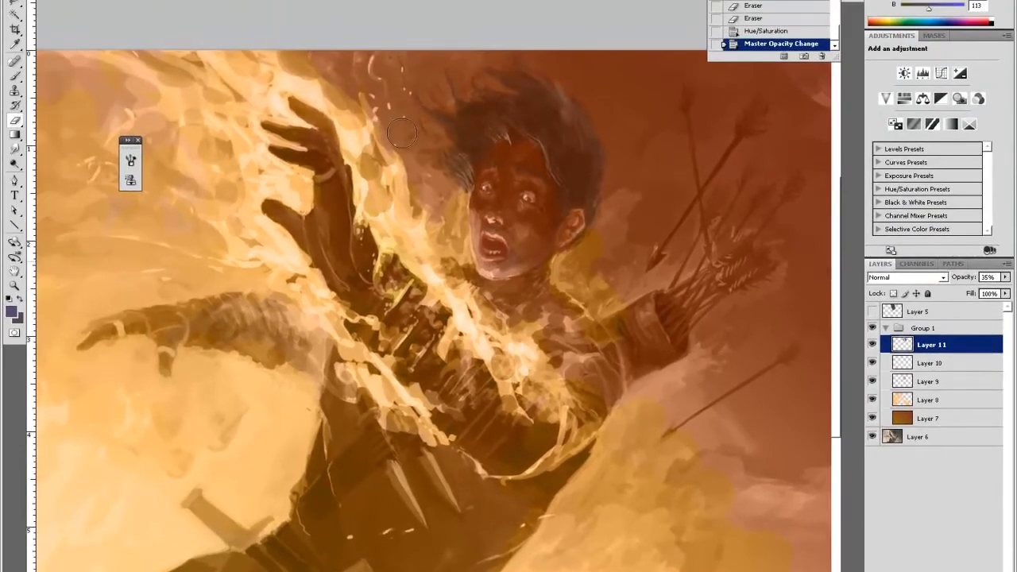
Erase the hair tint along the windblown strands and the top of the head, and fine-tune the layer's opacity
{"action": "left_click_drag", "start_coordinate": [402, 133], "coordinate": [406, 123]}
{"action": "right_click", "coordinate": [406, 121]}
{"action": "left_click_drag", "start_coordinate": [414, 54], "coordinate": [430, 154]}
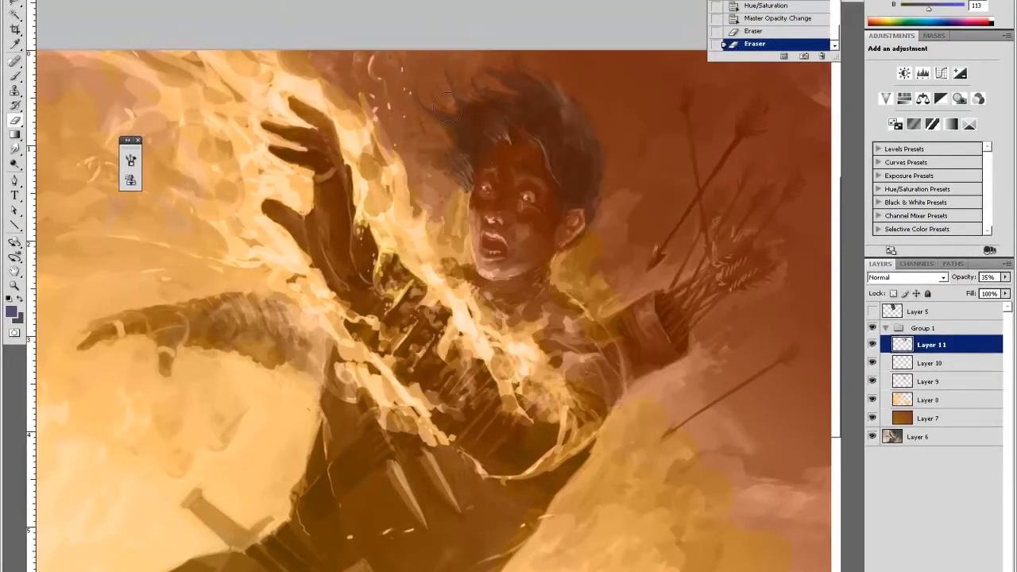
{"action": "mouse_move", "coordinate": [448, 106]}
{"action": "left_mouse_down"}
{"action": "mouse_move", "coordinate": [458, 89]}
{"action": "mouse_move", "coordinate": [439, 132]}
{"action": "left_mouse_up"}
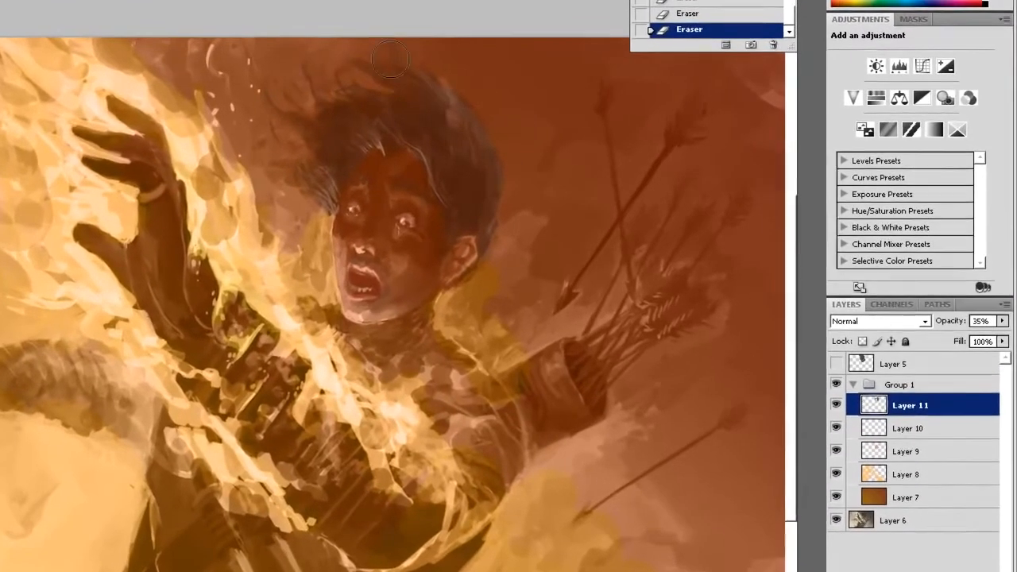
{"action": "mouse_move", "coordinate": [391, 60]}
{"action": "left_mouse_down"}
{"action": "mouse_move", "coordinate": [424, 83]}
{"action": "mouse_move", "coordinate": [412, 60]}
{"action": "left_mouse_up"}
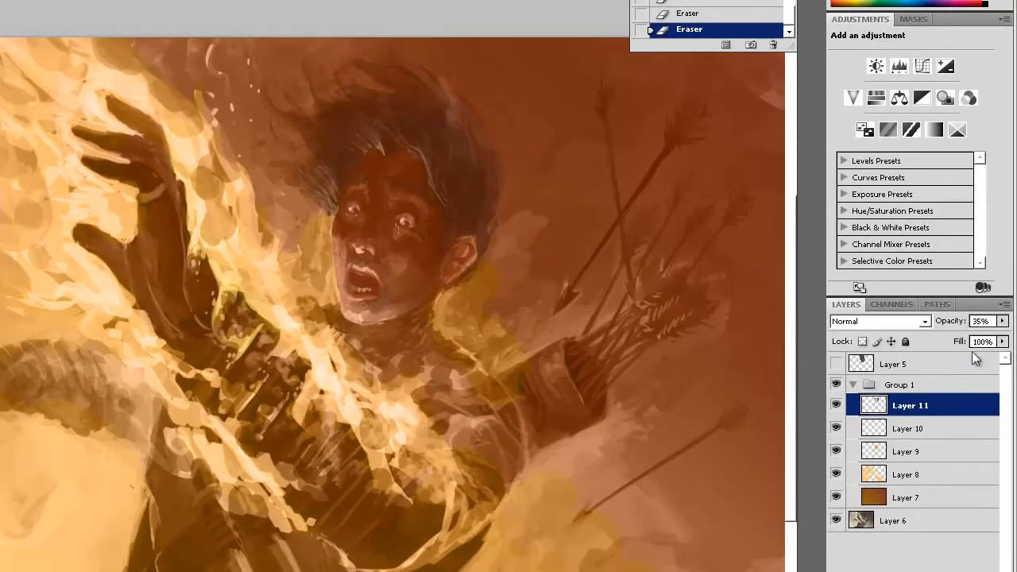
{"action": "left_click_drag", "start_coordinate": [949, 326], "coordinate": [945, 327]}
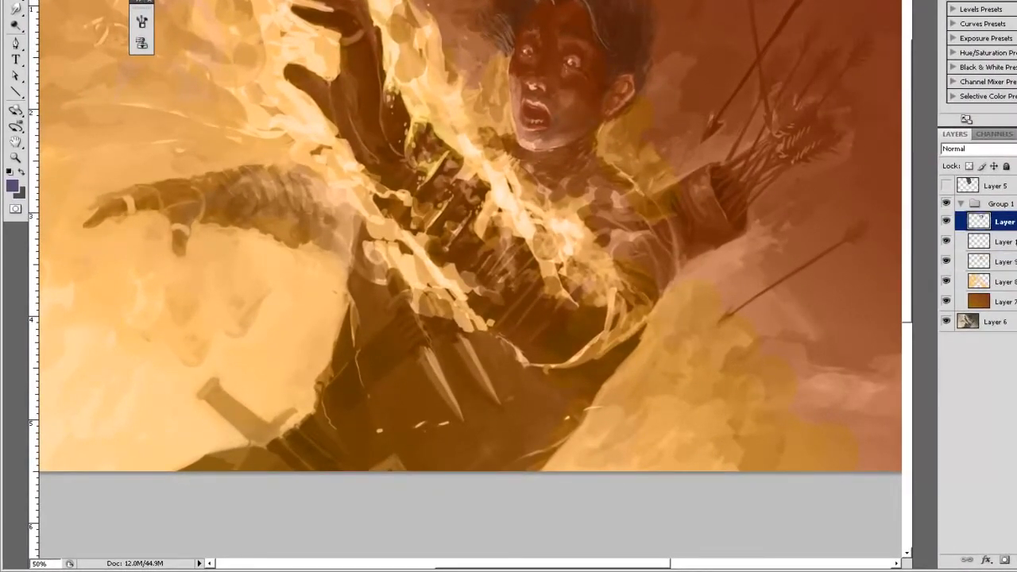
Select Layer 10 and set the foreground colour to light peach, faa482
{"action": "left_click", "coordinate": [984, 243]}
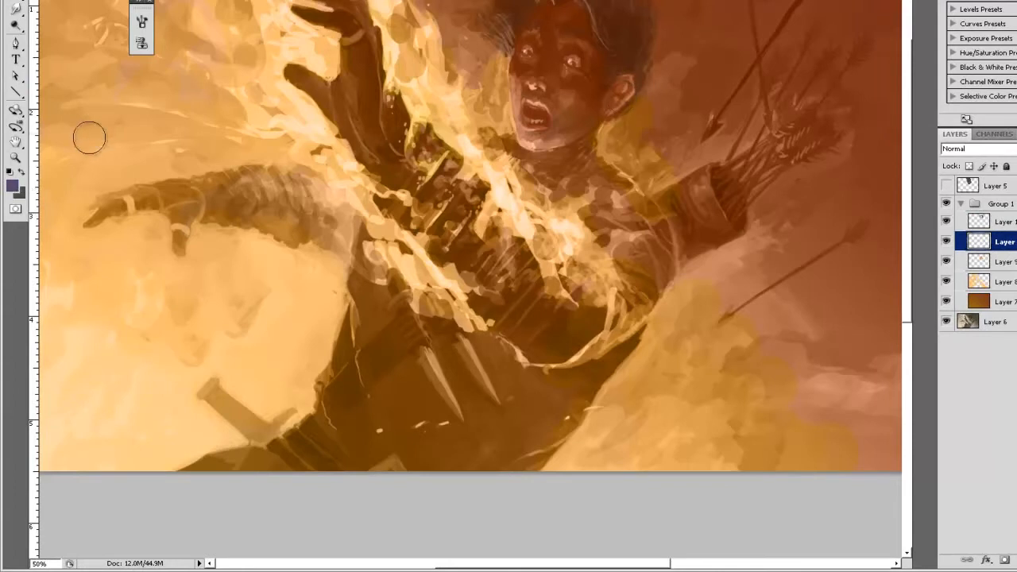
{"action": "left_click", "coordinate": [12, 187]}
{"action": "left_click", "coordinate": [739, 202]}
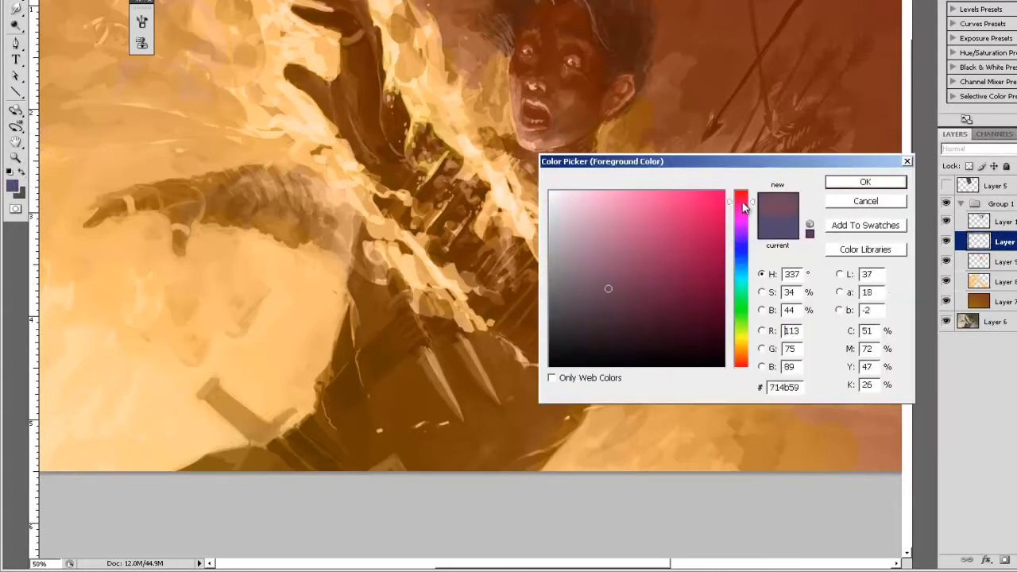
{"action": "left_click", "coordinate": [643, 208]}
{"action": "left_click", "coordinate": [742, 359]}
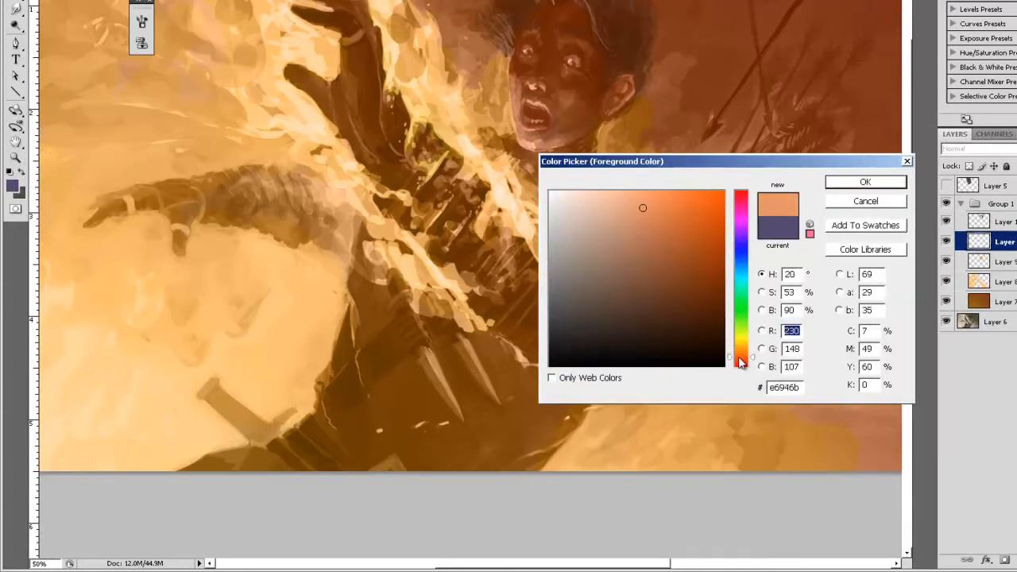
{"action": "left_click", "coordinate": [633, 195]}
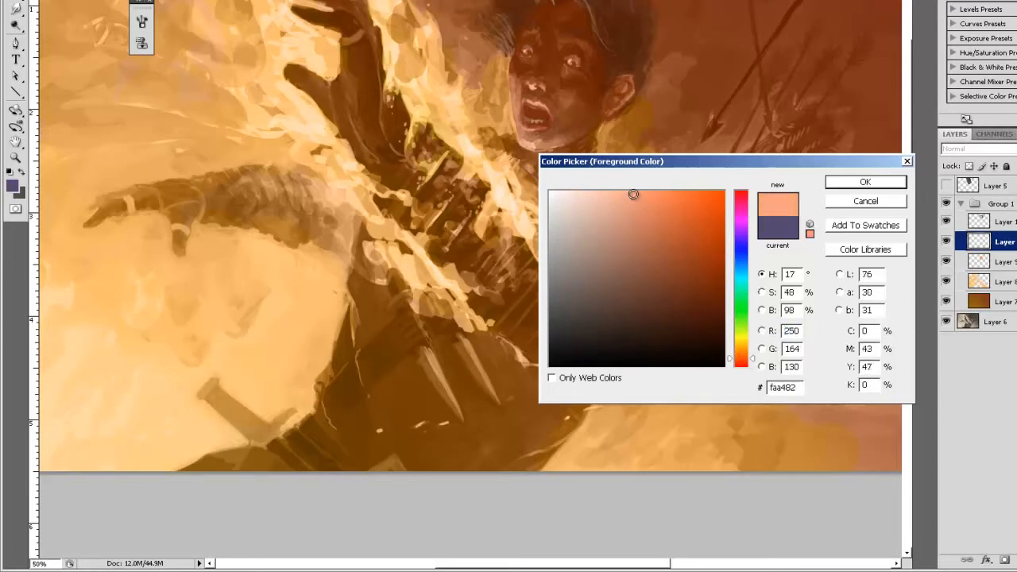
{"action": "key", "text": "Return"}
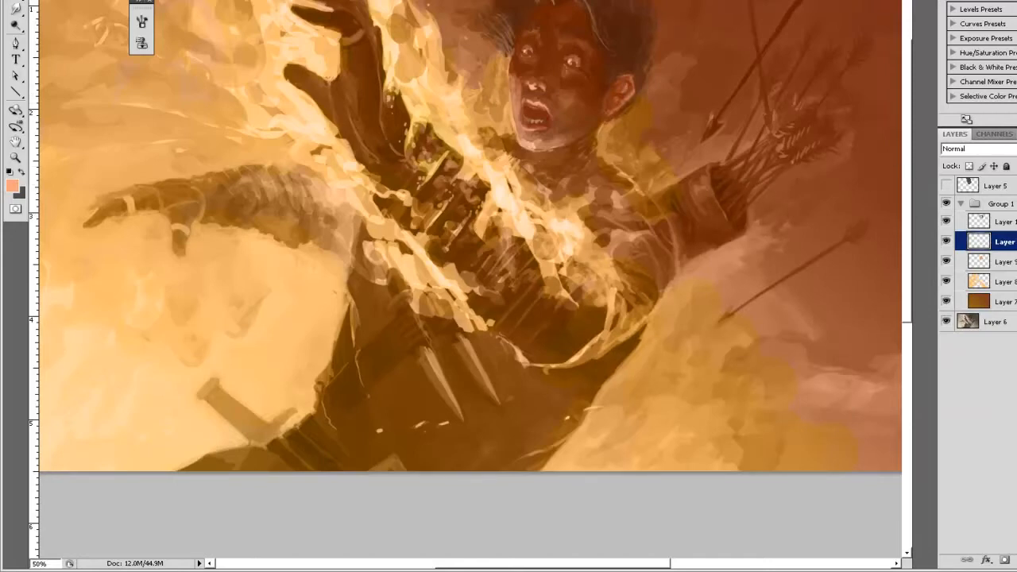
Add a new layer above Layer 10 and set its blending mode to Multiply
{"action": "left_click", "coordinate": [1015, 560]}
{"action": "left_click", "coordinate": [975, 148]}
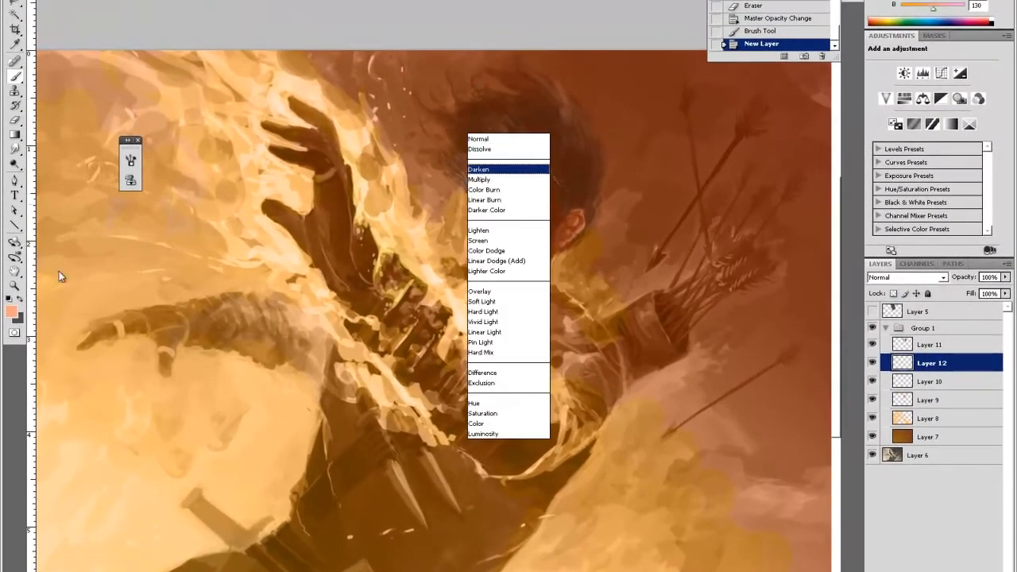
{"action": "left_click", "coordinate": [9, 315]}
{"action": "left_click", "coordinate": [10, 315]}
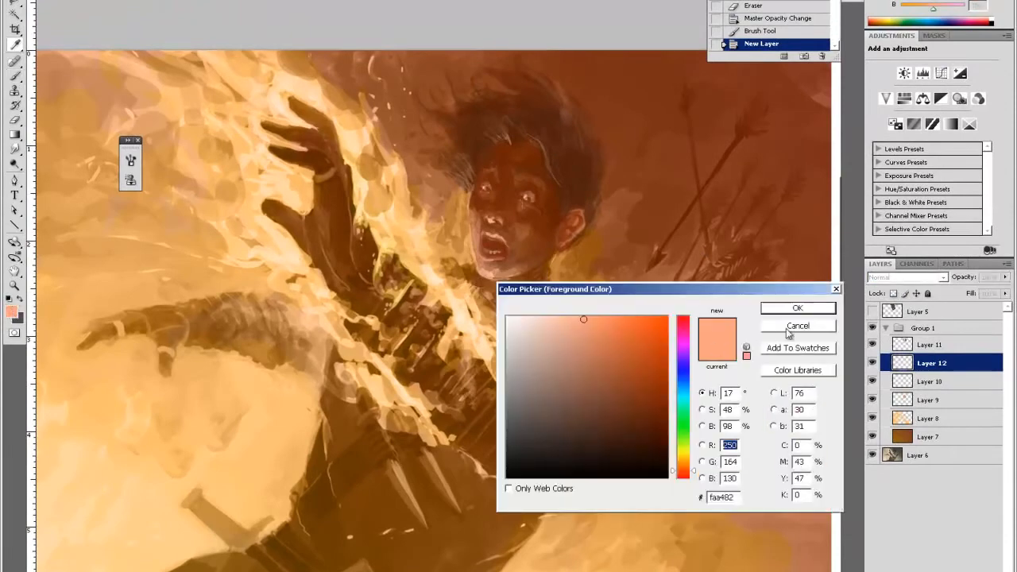
{"action": "left_click", "coordinate": [798, 326]}
{"action": "left_click", "coordinate": [906, 276]}
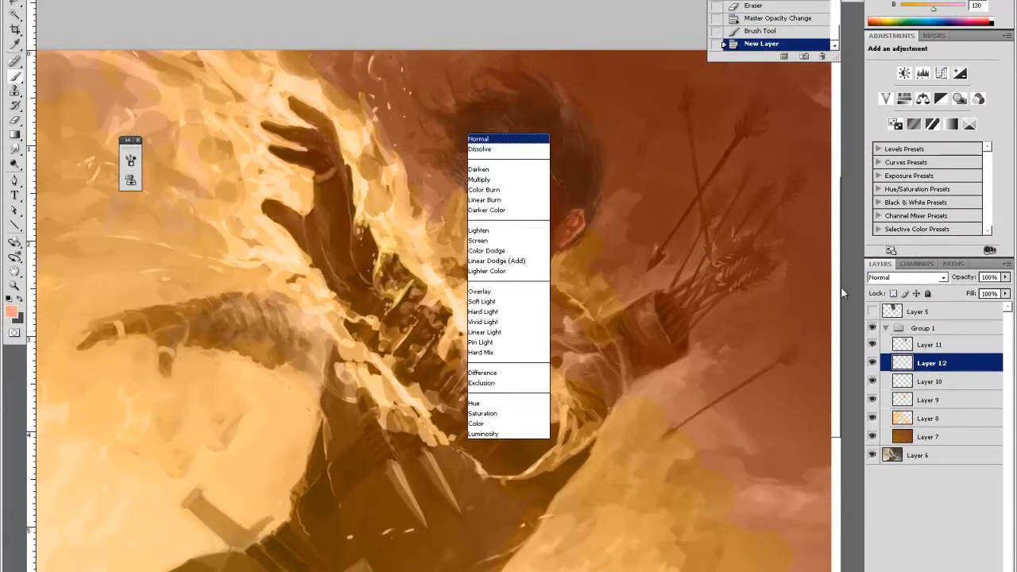
{"action": "left_click", "coordinate": [479, 180]}
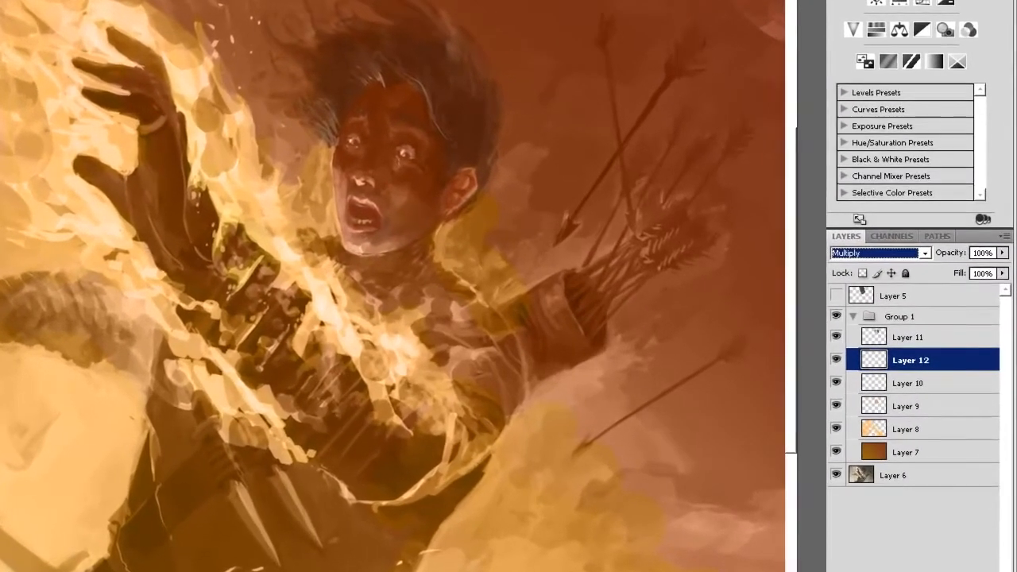
Set the foreground colour to pure red, ff0000
{"action": "left_click", "coordinate": [11, 312]}
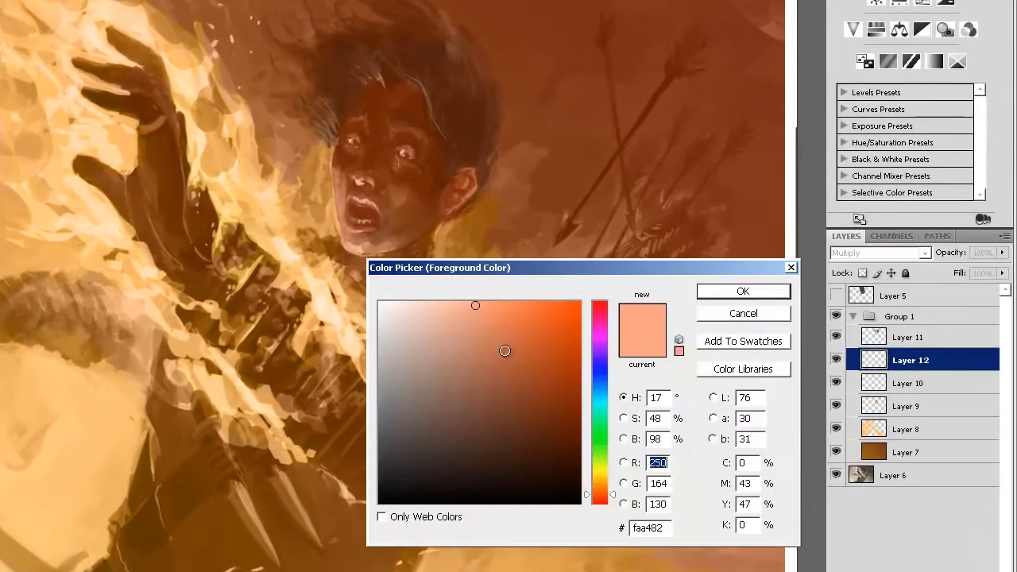
{"action": "left_click_drag", "start_coordinate": [601, 311], "coordinate": [610, 253]}
{"action": "left_click_drag", "start_coordinate": [553, 323], "coordinate": [629, 252]}
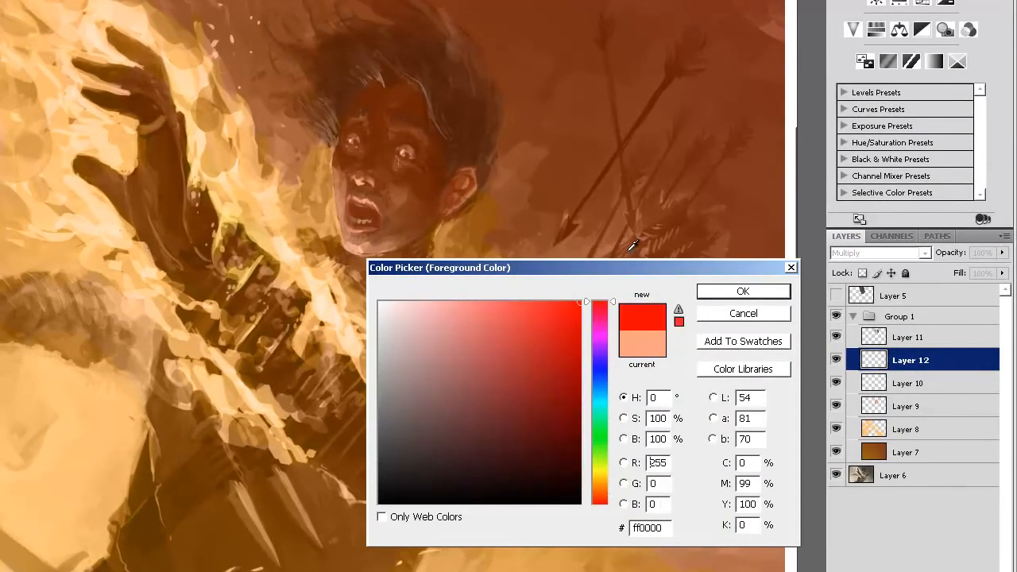
{"action": "left_click", "coordinate": [738, 291]}
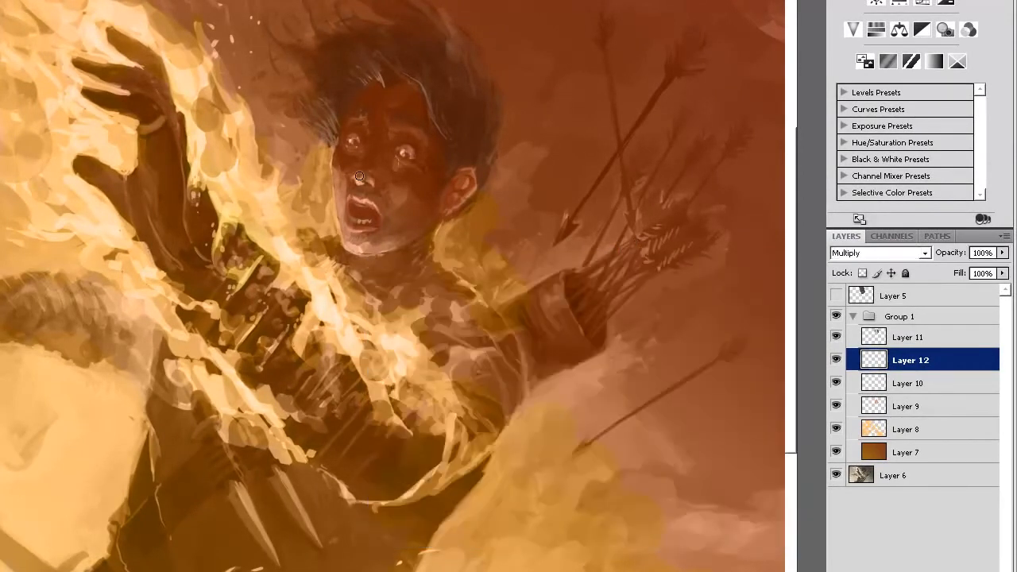
Tint the nose and ear red on the Multiply layer and lower its opacity to 43%
{"action": "mouse_move", "coordinate": [360, 172]}
{"action": "left_mouse_down"}
{"action": "mouse_move", "coordinate": [386, 143]}
{"action": "mouse_move", "coordinate": [371, 167]}
{"action": "left_mouse_up"}
{"action": "key", "text": "e"}
{"action": "mouse_move", "coordinate": [949, 254]}
{"action": "left_mouse_down"}
{"action": "mouse_move", "coordinate": [930, 260]}
{"action": "mouse_move", "coordinate": [947, 262]}
{"action": "left_mouse_up"}
{"action": "mouse_move", "coordinate": [467, 173]}
{"action": "left_mouse_down"}
{"action": "mouse_move", "coordinate": [471, 191]}
{"action": "mouse_move", "coordinate": [452, 186]}
{"action": "mouse_move", "coordinate": [452, 215]}
{"action": "left_mouse_up"}
Blend the red across the cheek, nose and eye area, resizing the brush and eraser as needed
{"action": "key", "text": "bracketright"}
{"action": "key", "text": "bracketright"}
{"action": "key", "text": "bracketright"}
{"action": "key", "text": "bracketright"}
{"action": "key", "text": "bracketleft"}
{"action": "key", "text": "bracketleft"}
{"action": "key", "text": "bracketleft"}
{"action": "key", "text": "bracketleft"}
{"action": "key", "text": "bracketleft"}
{"action": "mouse_move", "coordinate": [418, 184]}
{"action": "left_mouse_down"}
{"action": "mouse_move", "coordinate": [391, 181]}
{"action": "mouse_move", "coordinate": [409, 170]}
{"action": "left_mouse_up"}
{"action": "key", "text": "e"}
{"action": "key", "text": "bracketleft"}
{"action": "key", "text": "bracketleft"}
{"action": "key", "text": "bracketleft"}
{"action": "key", "text": "bracketleft"}
{"action": "mouse_move", "coordinate": [361, 151]}
{"action": "left_mouse_down"}
{"action": "mouse_move", "coordinate": [332, 154]}
{"action": "mouse_move", "coordinate": [361, 164]}
{"action": "left_mouse_up"}
Set the foreground colour to bright blue, 007eff, and paint it over the jaw and chin
{"action": "key", "text": "e"}
{"action": "left_click", "coordinate": [2, 334]}
{"action": "left_click_drag", "start_coordinate": [600, 377], "coordinate": [601, 386]}
{"action": "left_click", "coordinate": [703, 291]}
{"action": "mouse_move", "coordinate": [345, 242]}
{"action": "left_mouse_down"}
{"action": "mouse_move", "coordinate": [374, 236]}
{"action": "mouse_move", "coordinate": [379, 248]}
{"action": "mouse_move", "coordinate": [386, 211]}
{"action": "mouse_move", "coordinate": [406, 231]}
{"action": "mouse_move", "coordinate": [402, 242]}
{"action": "left_mouse_up"}
Erase the excess blue from the jaw edges, cheek and mouth to leave a faint beard shadow
{"action": "key", "text": "e"}
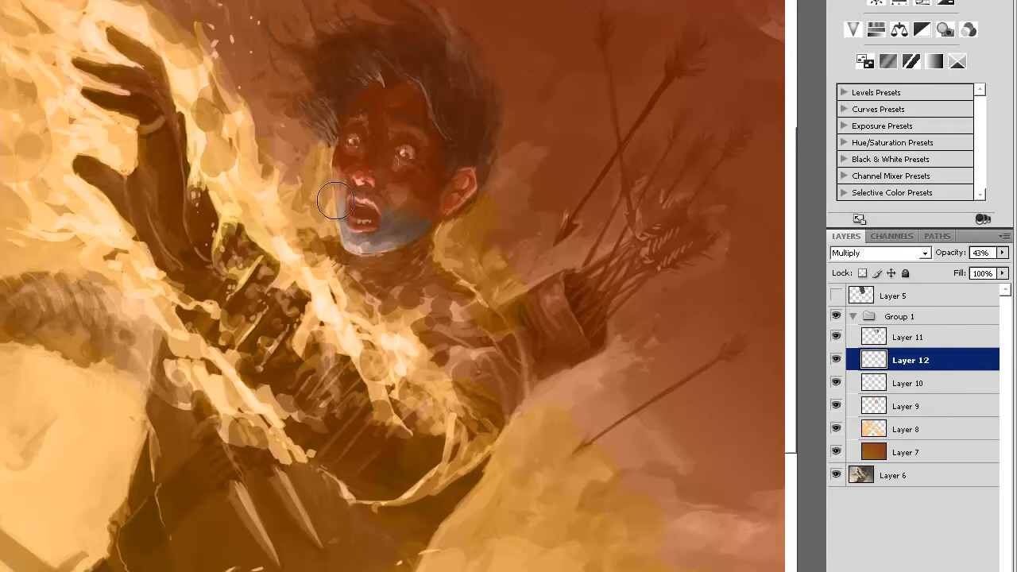
{"action": "left_click_drag", "start_coordinate": [334, 201], "coordinate": [350, 239]}
{"action": "mouse_move", "coordinate": [401, 198]}
{"action": "left_mouse_down"}
{"action": "mouse_move", "coordinate": [411, 233]}
{"action": "mouse_move", "coordinate": [380, 239]}
{"action": "mouse_move", "coordinate": [393, 204]}
{"action": "mouse_move", "coordinate": [423, 225]}
{"action": "left_mouse_up"}
{"action": "mouse_move", "coordinate": [337, 194]}
{"action": "left_mouse_down"}
{"action": "mouse_move", "coordinate": [348, 238]}
{"action": "mouse_move", "coordinate": [391, 224]}
{"action": "left_mouse_up"}
Set the foreground colour to amber, ffc000, tint the forehead and soften it with a larger eraser
{"action": "left_click", "coordinate": [1, 334]}
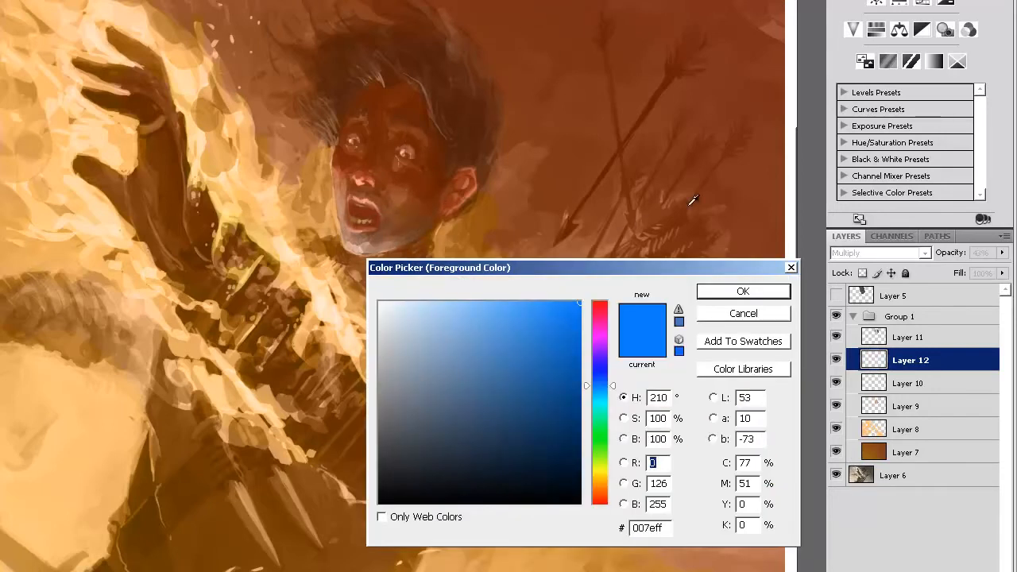
{"action": "left_click", "coordinate": [601, 479]}
{"action": "left_click", "coordinate": [720, 294]}
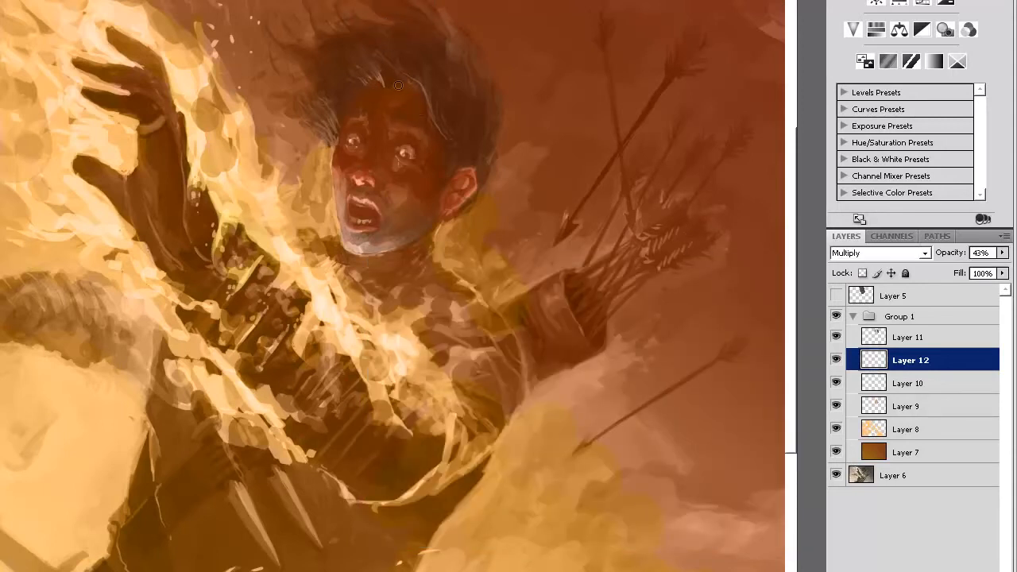
{"action": "key", "text": "bracketright"}
{"action": "key", "text": "bracketright"}
{"action": "key", "text": "bracketright"}
{"action": "left_click_drag", "start_coordinate": [351, 122], "coordinate": [418, 116]}
Set the foreground colour to violet, 9000ff, and start tinting around the eye nearer the flames
{"action": "left_click", "coordinate": [2, 504]}
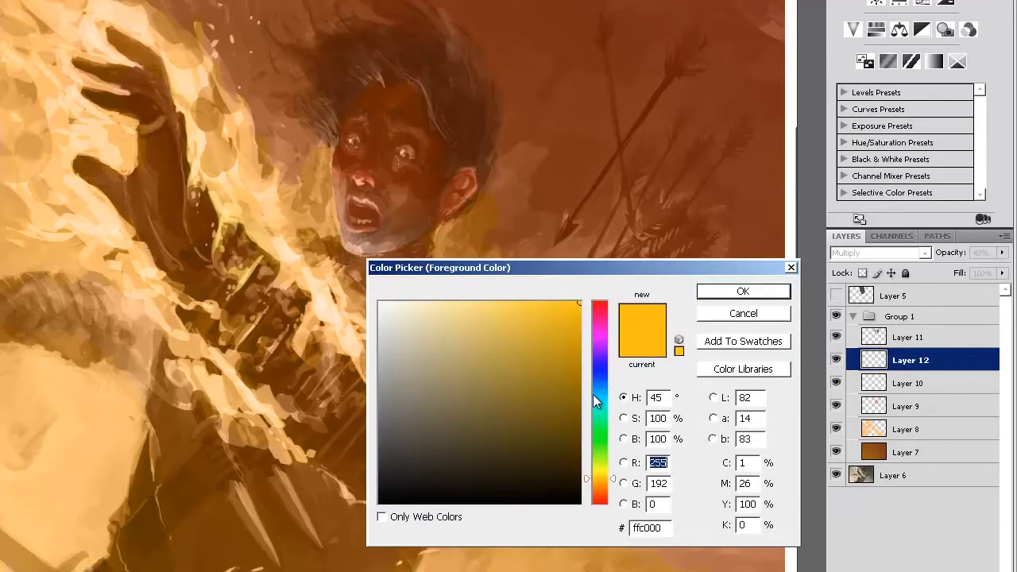
{"action": "left_click_drag", "start_coordinate": [603, 339], "coordinate": [606, 352]}
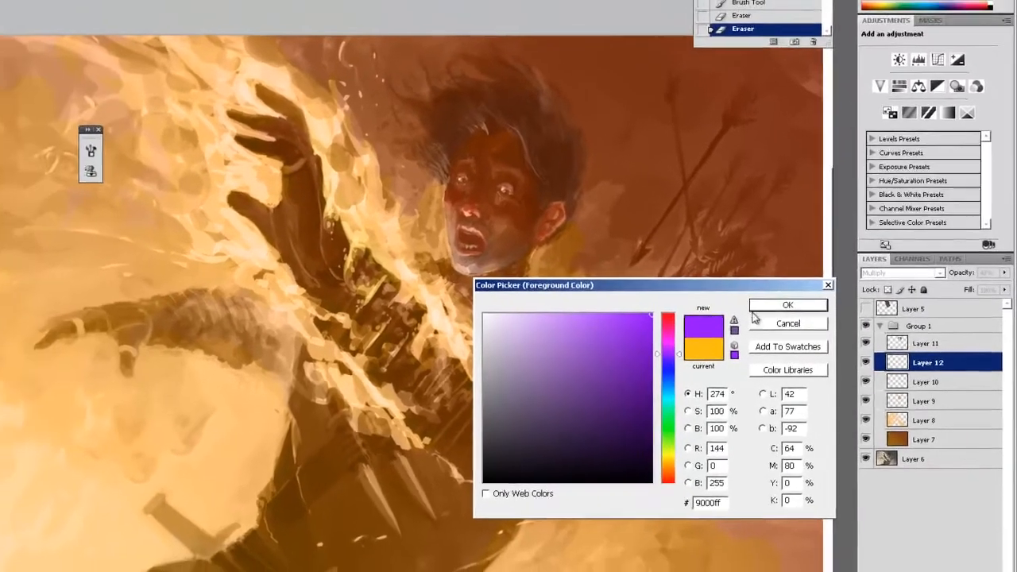
{"action": "left_click", "coordinate": [732, 294]}
{"action": "key", "text": "b"}
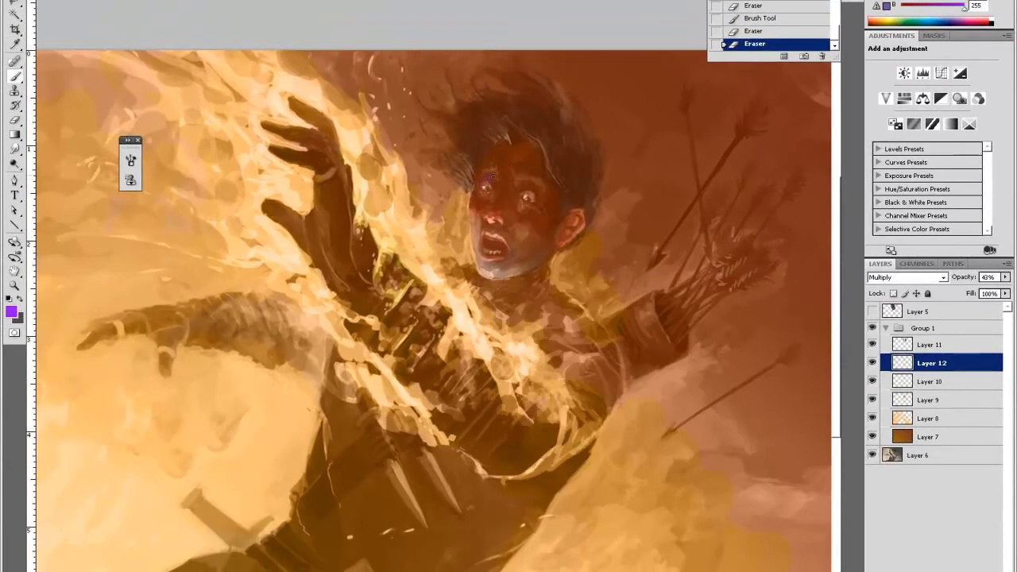
Shift the foreground colour to bluer violet, 7200ff, and paint it around both eyes
{"action": "left_click", "coordinate": [11, 311]}
{"action": "left_click_drag", "start_coordinate": [680, 355], "coordinate": [689, 358]}
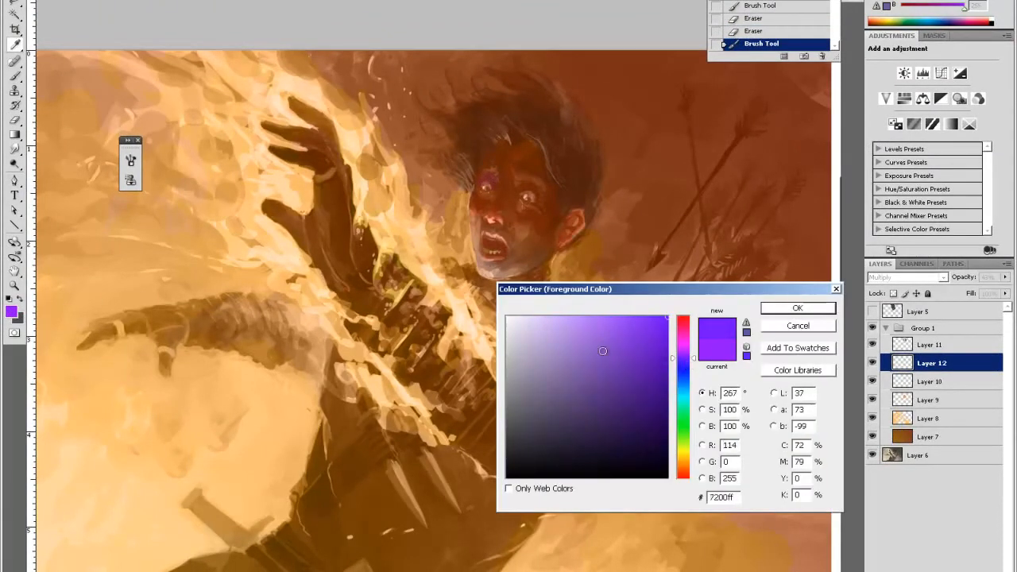
{"action": "left_click", "coordinate": [798, 308]}
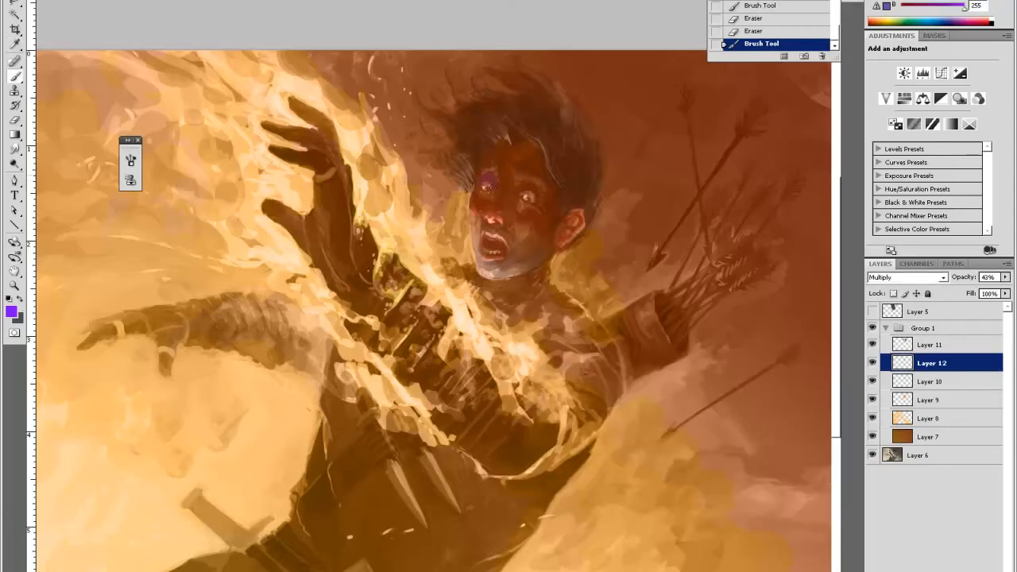
{"action": "mouse_move", "coordinate": [492, 191]}
{"action": "left_mouse_down"}
{"action": "mouse_move", "coordinate": [488, 183]}
{"action": "mouse_move", "coordinate": [527, 182]}
{"action": "mouse_move", "coordinate": [537, 192]}
{"action": "left_mouse_up"}
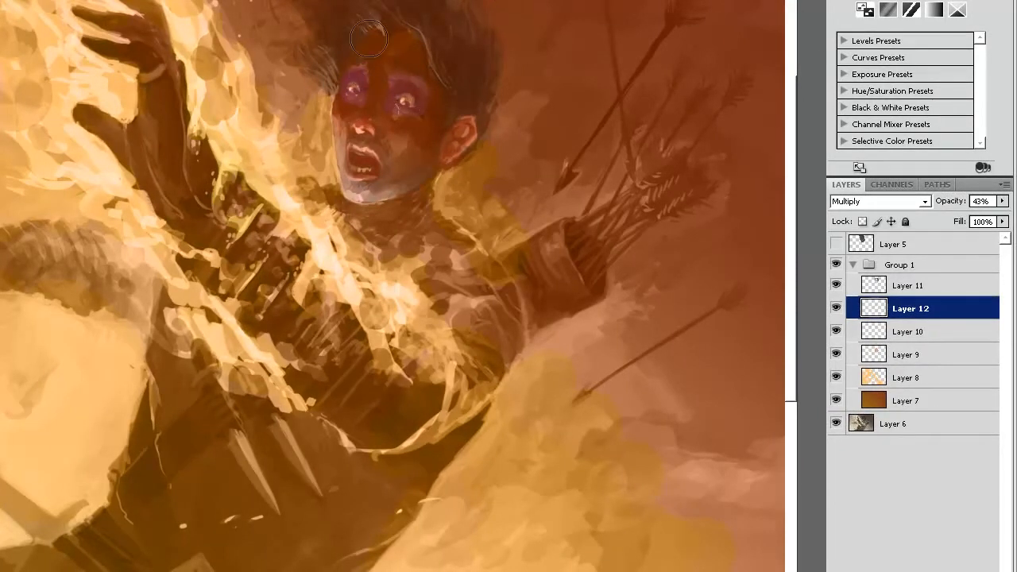
Soften the violet around the eyes with the eraser and lower the Multiply layer's opacity to 18%
{"action": "mouse_move", "coordinate": [348, 77]}
{"action": "left_mouse_down"}
{"action": "mouse_move", "coordinate": [353, 104]}
{"action": "mouse_move", "coordinate": [411, 70]}
{"action": "mouse_move", "coordinate": [396, 88]}
{"action": "mouse_move", "coordinate": [420, 97]}
{"action": "left_mouse_up"}
{"action": "left_click_drag", "start_coordinate": [945, 204], "coordinate": [949, 205]}
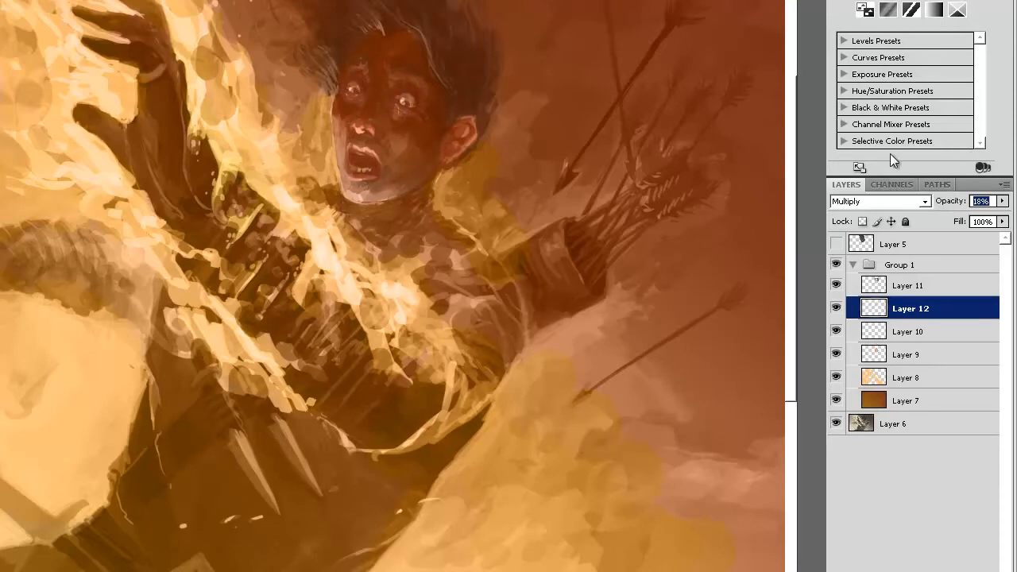
Adjust the opacity of Layer 12 and compare the painting with Layer 10 hidden and shown
{"action": "key", "text": "ctrl+minus"}
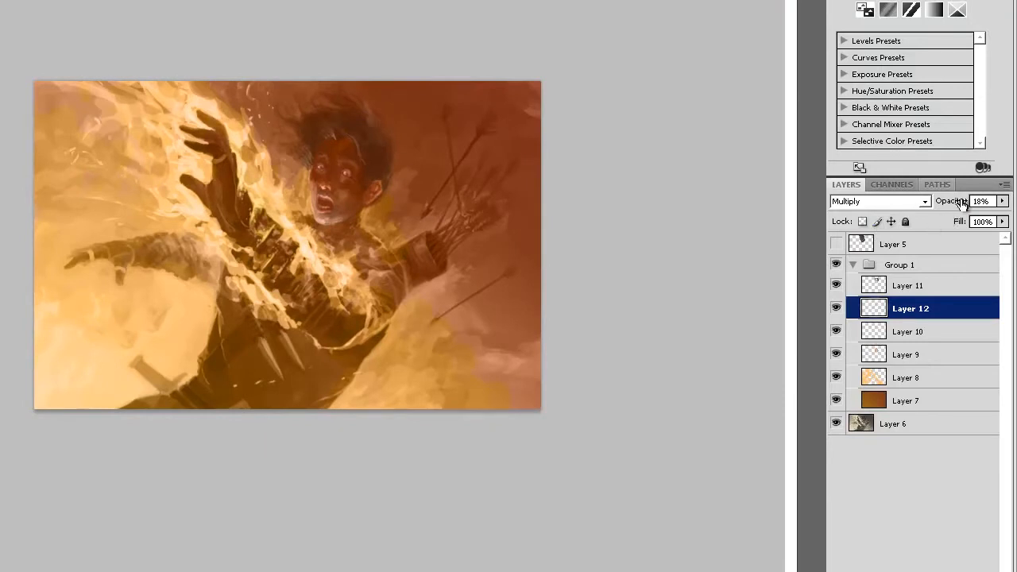
{"action": "left_click_drag", "start_coordinate": [961, 204], "coordinate": [951, 205]}
{"action": "left_click", "coordinate": [936, 329]}
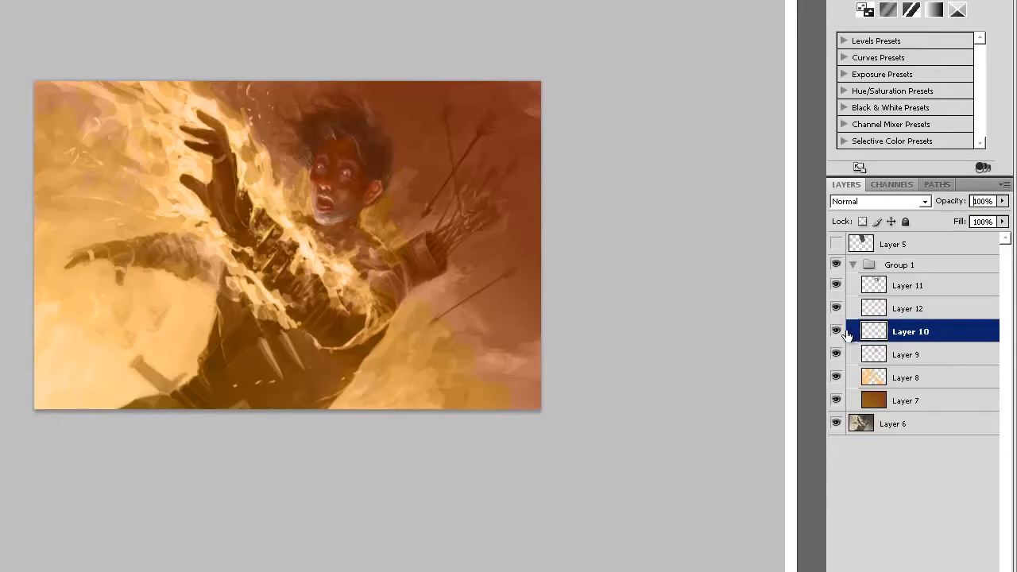
{"action": "left_click", "coordinate": [838, 333]}
{"action": "left_click", "coordinate": [838, 332]}
{"action": "left_click", "coordinate": [838, 332]}
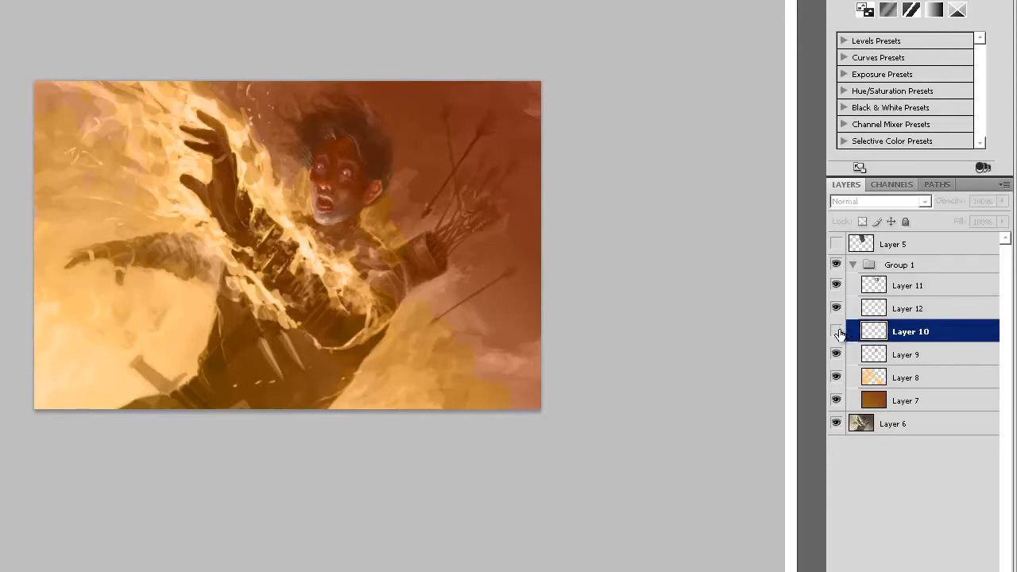
{"action": "left_click", "coordinate": [837, 332]}
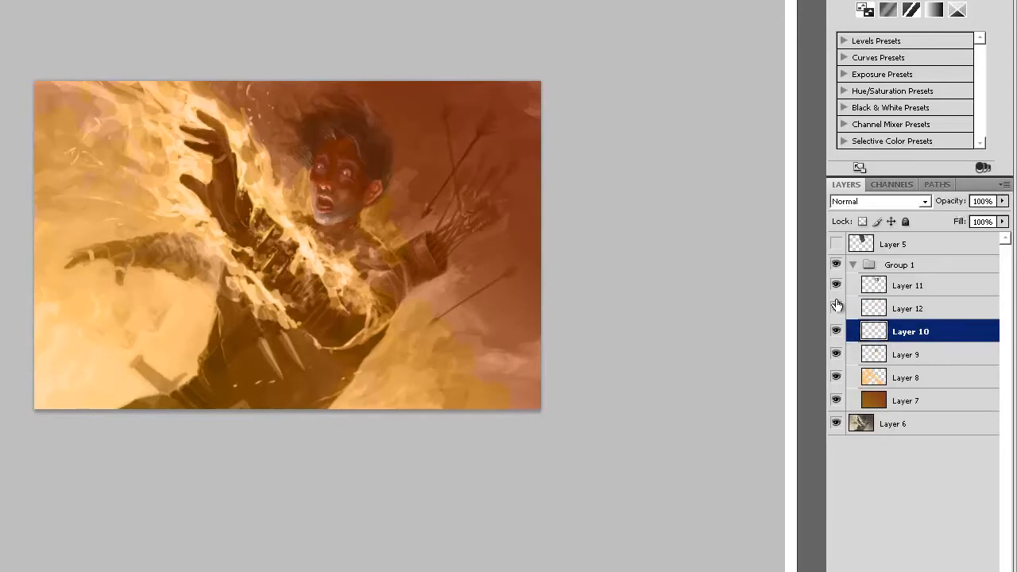
Review the opacity of the tint layers from Layer 11 down and lower Layer 9's opacity to 70%
{"action": "left_click", "coordinate": [899, 288]}
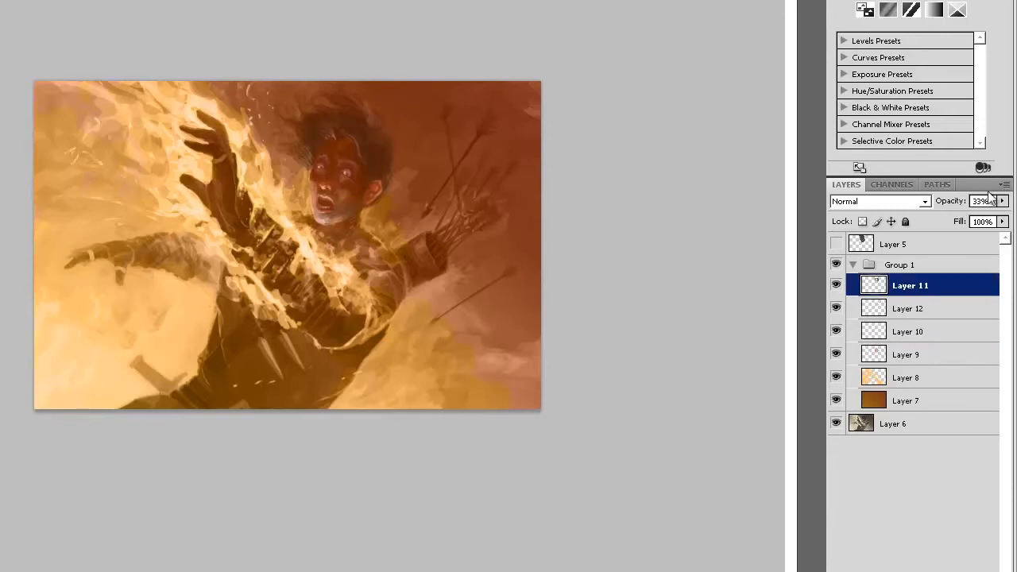
{"action": "left_click", "coordinate": [907, 310]}
{"action": "left_click", "coordinate": [908, 334]}
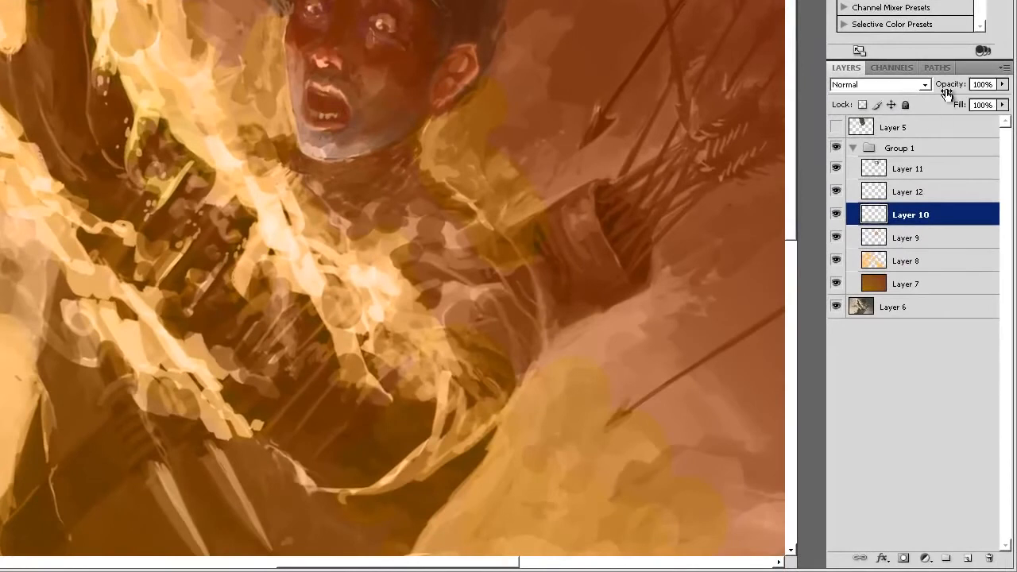
{"action": "left_click_drag", "start_coordinate": [949, 86], "coordinate": [975, 88]}
{"action": "left_click", "coordinate": [922, 238]}
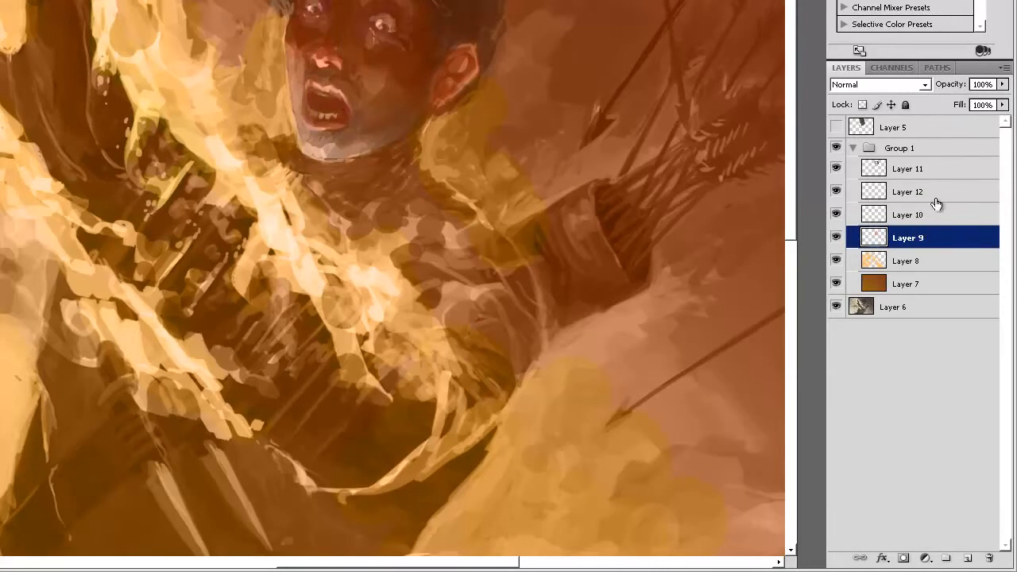
{"action": "left_click_drag", "start_coordinate": [958, 87], "coordinate": [952, 89]}
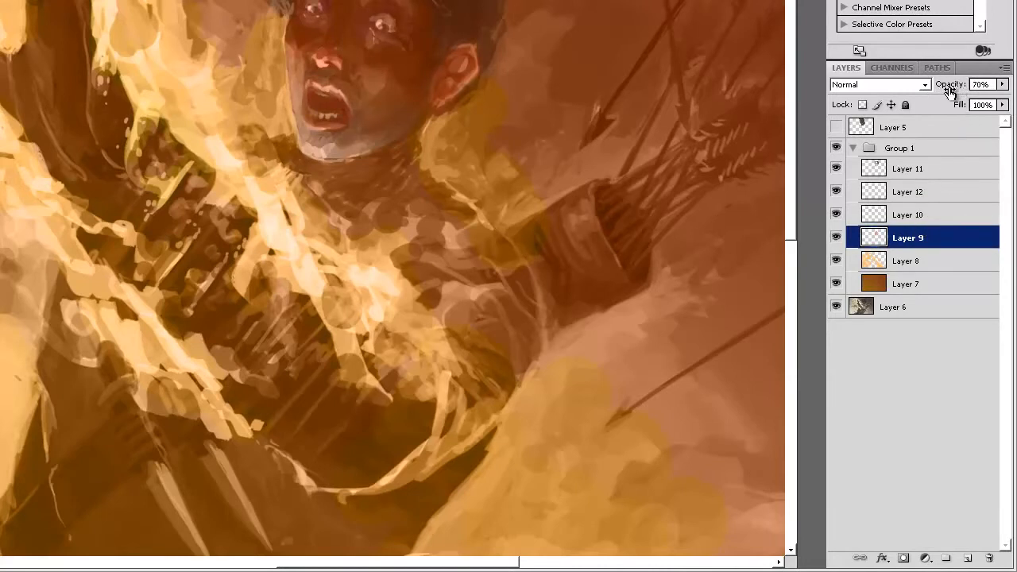
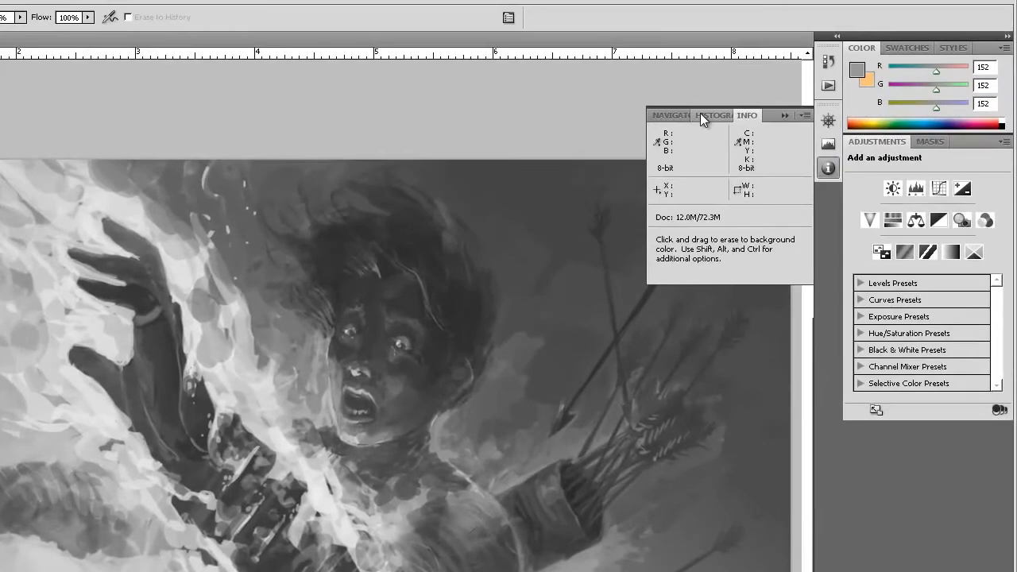
{"action": "left_click", "coordinate": [775, 14]}
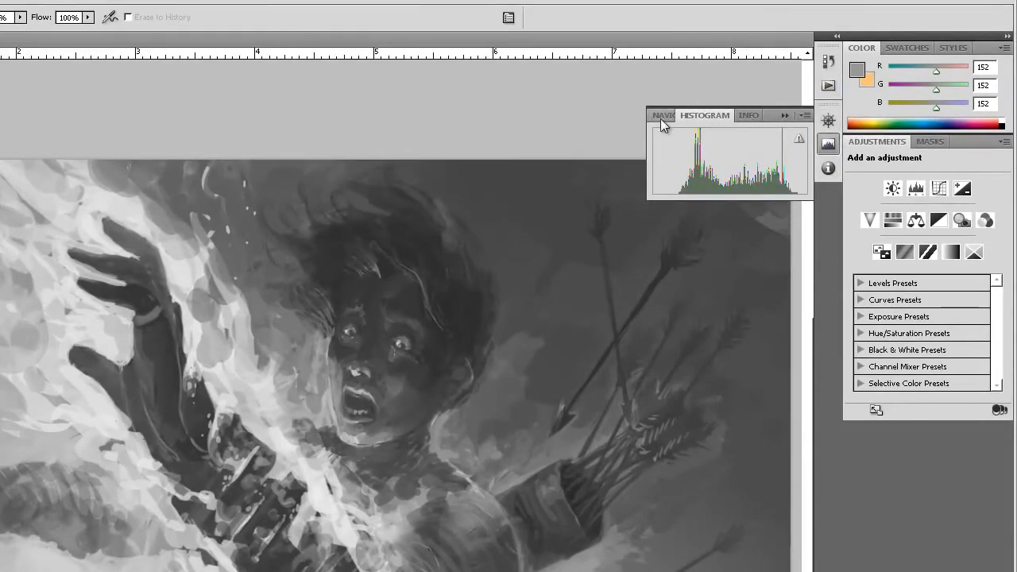
{"action": "left_click", "coordinate": [662, 115]}
{"action": "left_click", "coordinate": [749, 116]}
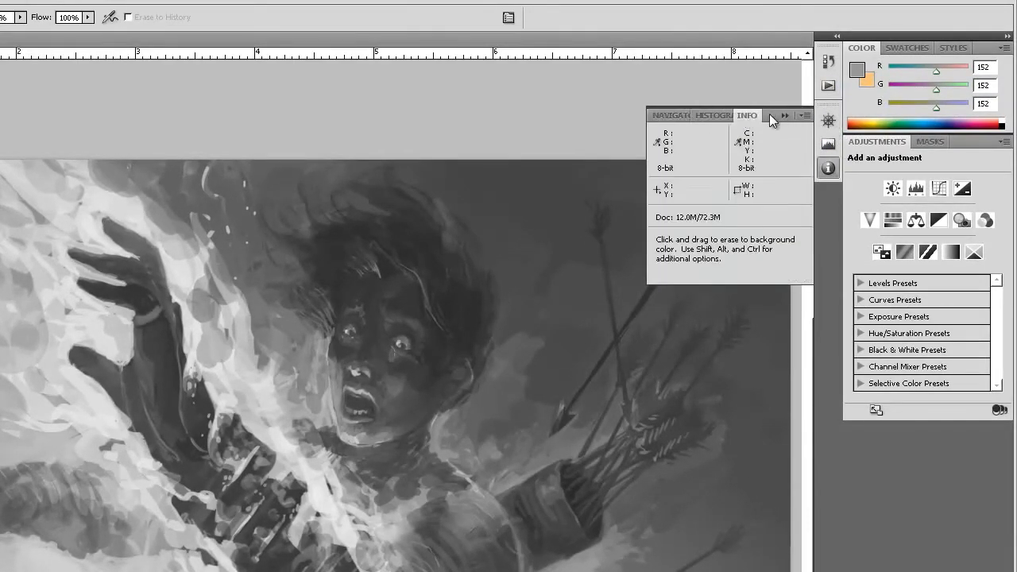
{"action": "left_click", "coordinate": [725, 115]}
{"action": "left_click", "coordinate": [785, 115]}
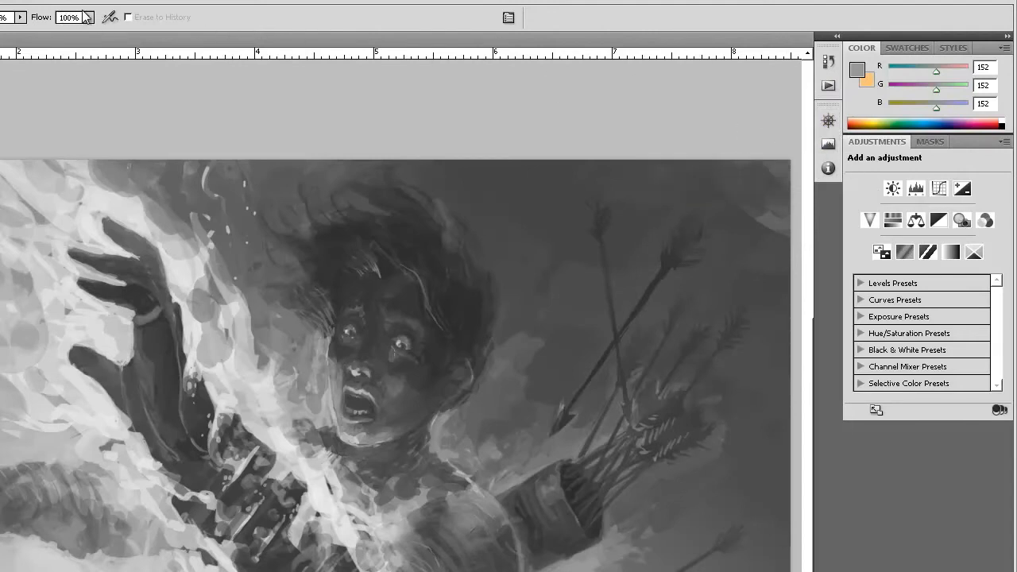
Bring back the Layers panel and collapse Group 1
{"action": "left_click", "coordinate": [119, 3]}
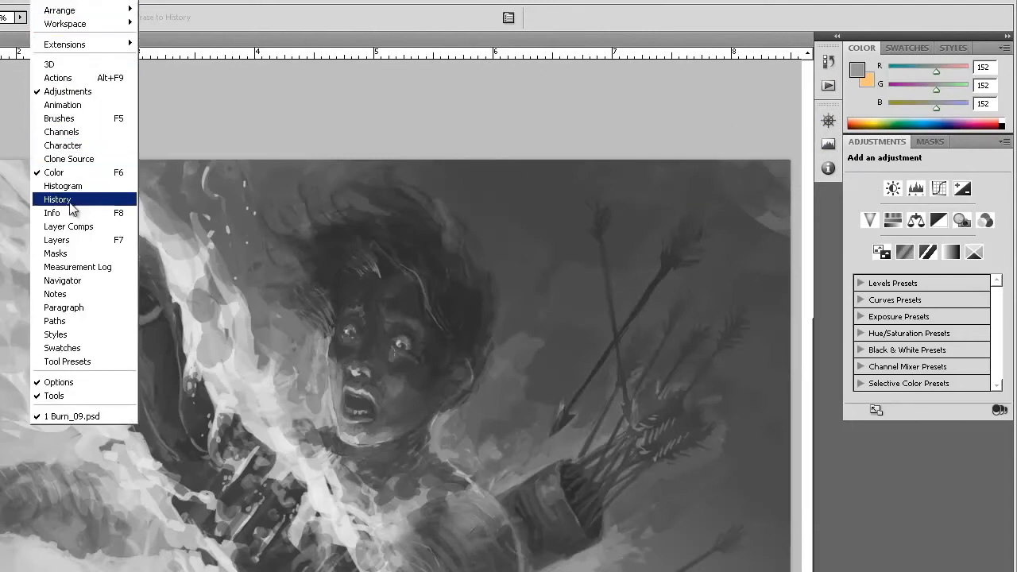
{"action": "left_click", "coordinate": [58, 240]}
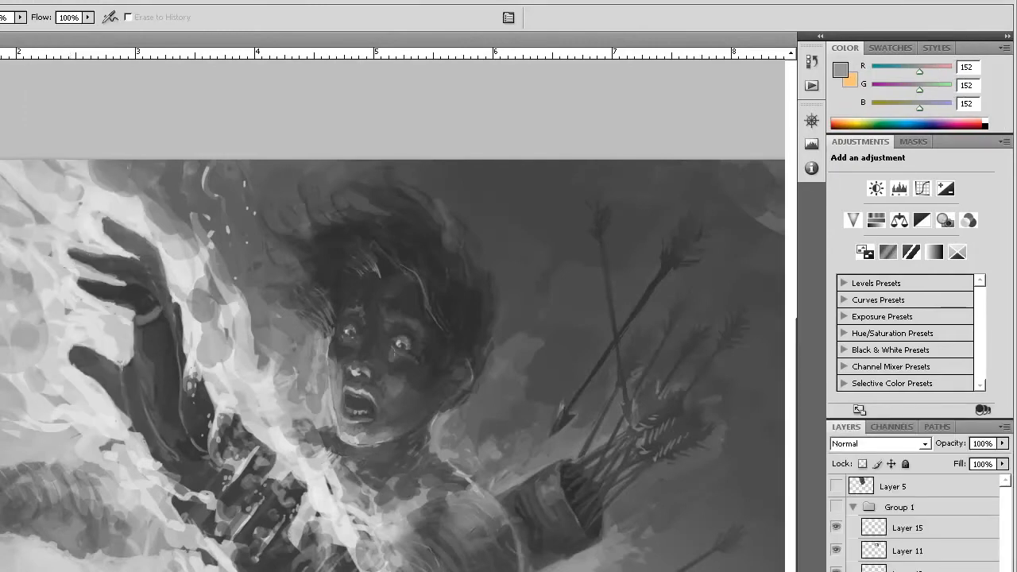
{"action": "left_click", "coordinate": [854, 507]}
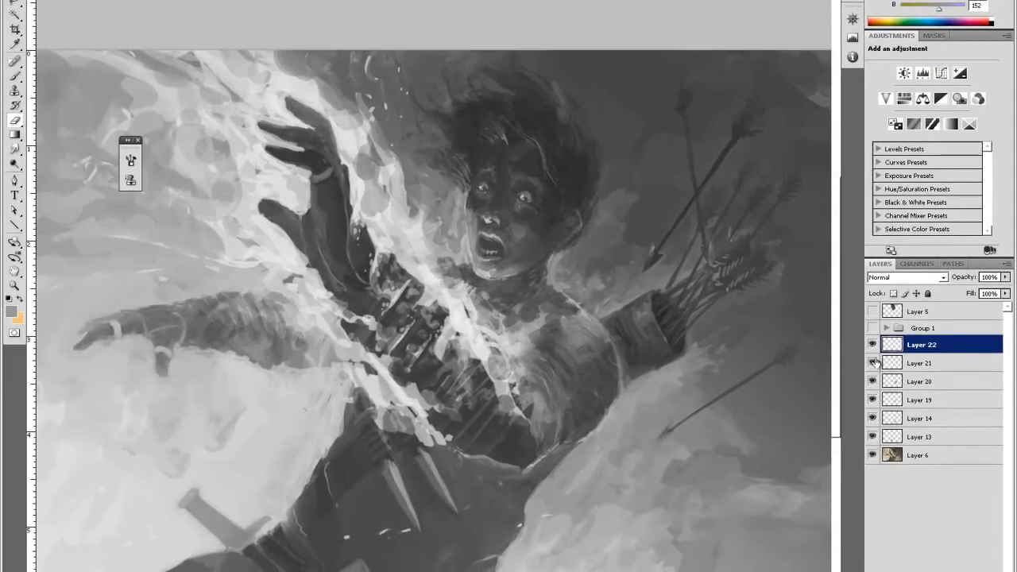
Hide Layers 22 through 14 and compare the greyscale painting with Layer 14 repeatedly shown and hidden
{"action": "left_click_drag", "start_coordinate": [873, 344], "coordinate": [873, 437]}
{"action": "left_click", "coordinate": [873, 437]}
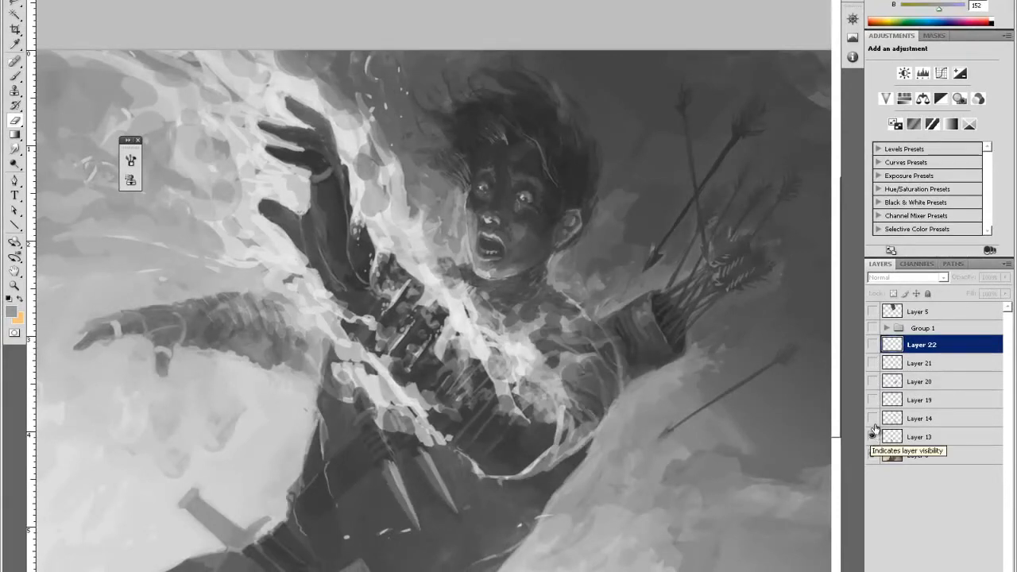
{"action": "left_click", "coordinate": [874, 419]}
{"action": "left_click", "coordinate": [873, 418]}
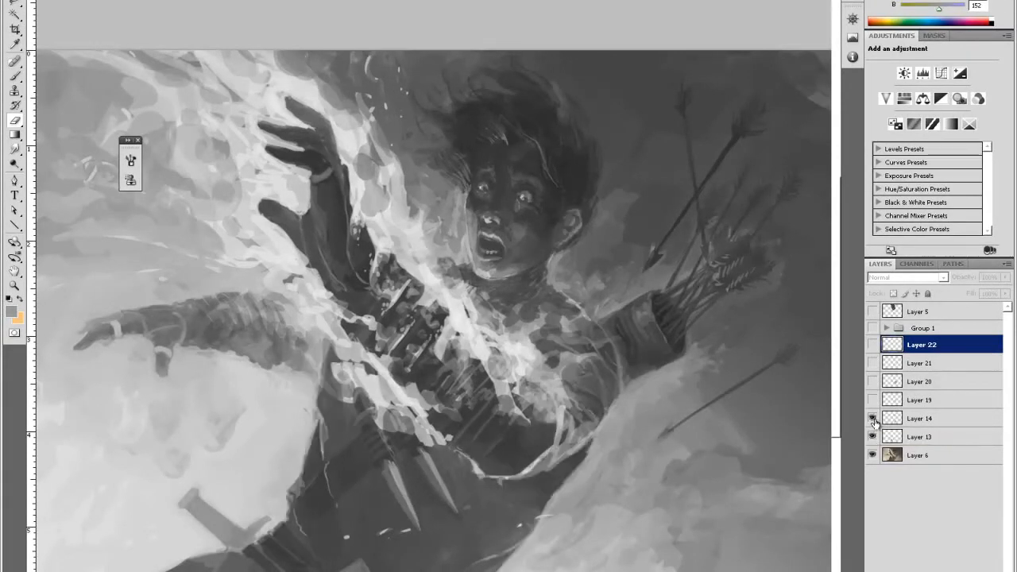
{"action": "left_click", "coordinate": [874, 419]}
{"action": "left_click", "coordinate": [874, 419]}
{"action": "left_click", "coordinate": [873, 419]}
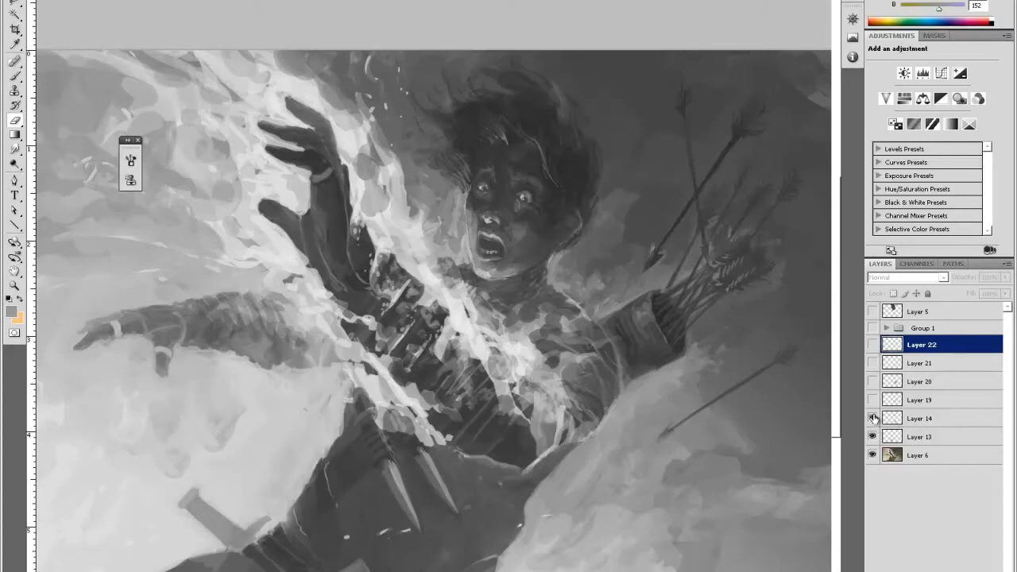
{"action": "left_click", "coordinate": [873, 418]}
{"action": "left_click", "coordinate": [874, 419]}
{"action": "left_click", "coordinate": [873, 419]}
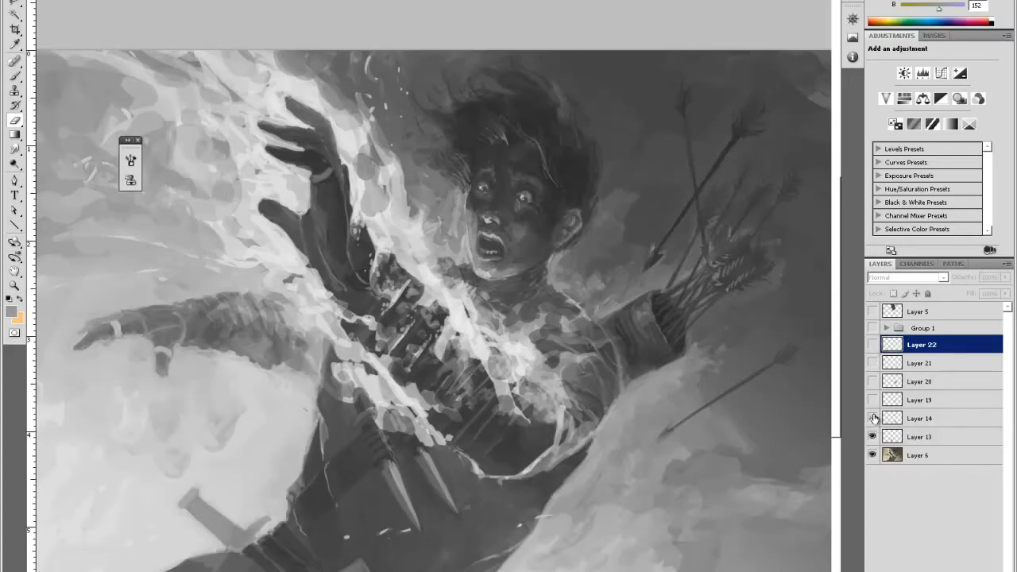
{"action": "left_click", "coordinate": [874, 419]}
{"action": "left_click", "coordinate": [873, 419]}
{"action": "left_click", "coordinate": [873, 418]}
{"action": "left_click", "coordinate": [874, 419]}
{"action": "left_click", "coordinate": [874, 419]}
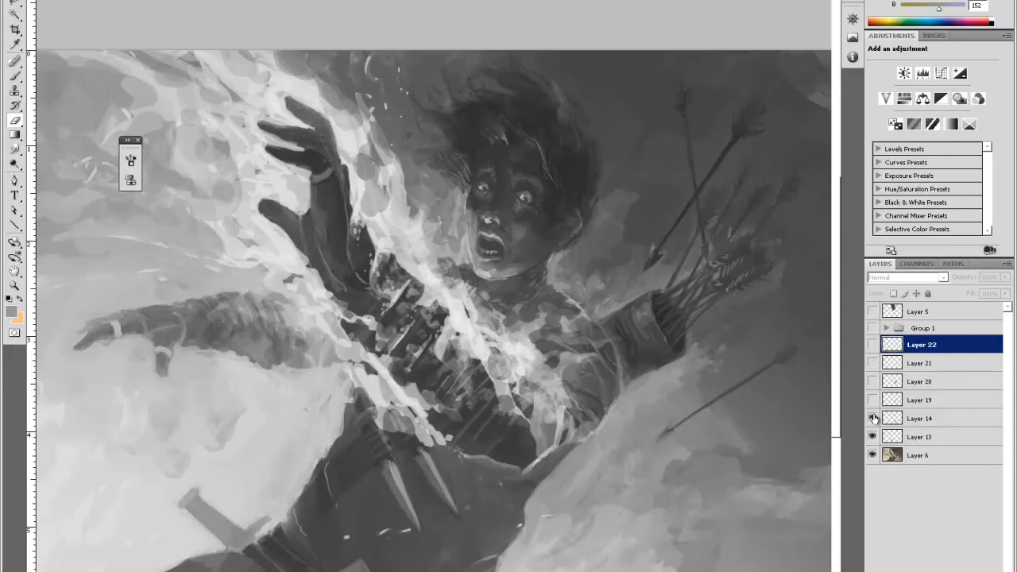
{"action": "left_click", "coordinate": [873, 419]}
{"action": "left_click", "coordinate": [873, 419]}
{"action": "left_click", "coordinate": [873, 419]}
{"action": "left_click", "coordinate": [873, 419]}
{"action": "left_click", "coordinate": [873, 419]}
{"action": "left_click", "coordinate": [874, 419]}
{"action": "left_click", "coordinate": [873, 419]}
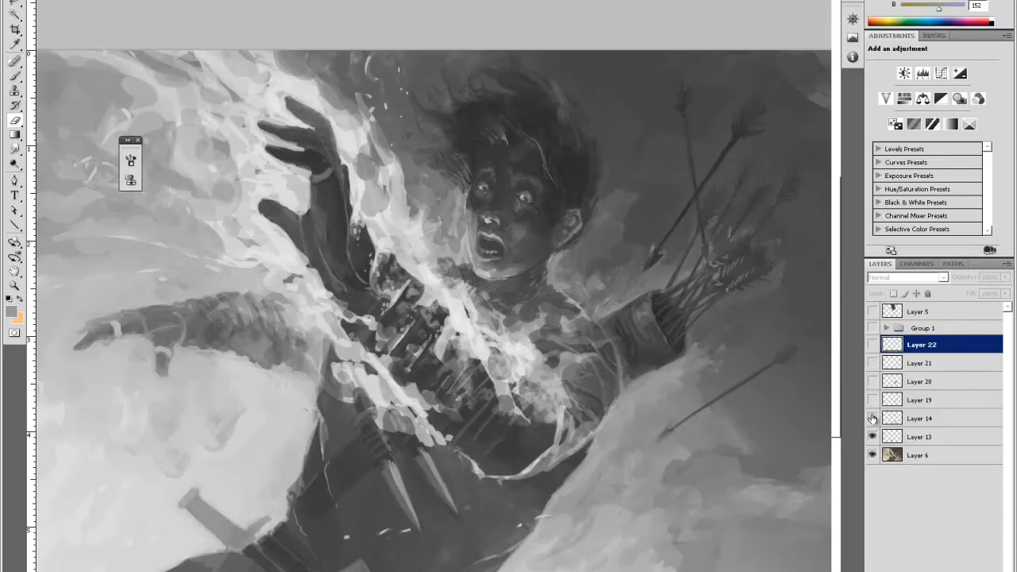
{"action": "left_click", "coordinate": [872, 418]}
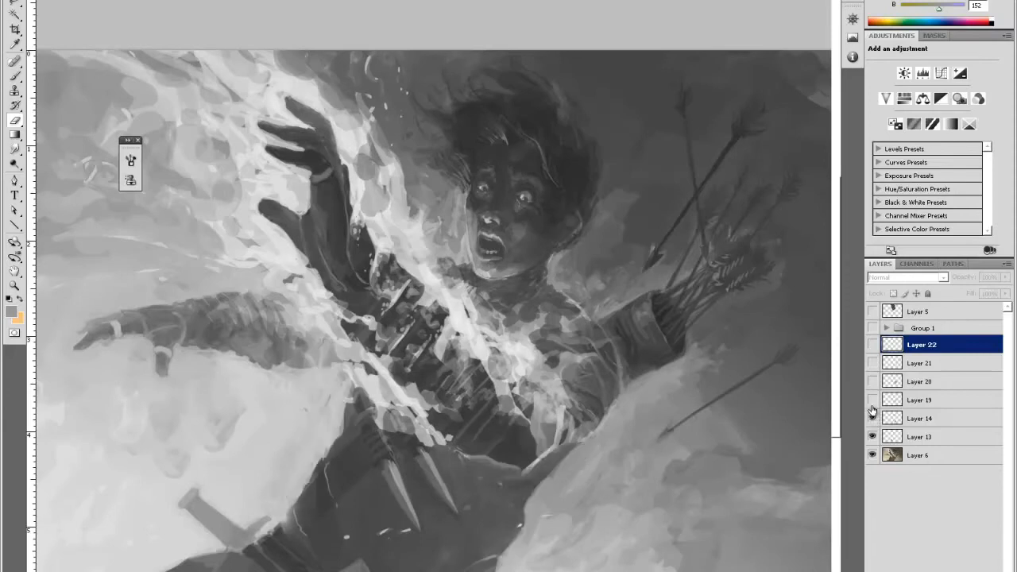
Show Layers 19, 20, 21 and 22 one after another and lower Layer 22's opacity to 65%
{"action": "left_click", "coordinate": [873, 404]}
{"action": "left_click", "coordinate": [873, 401]}
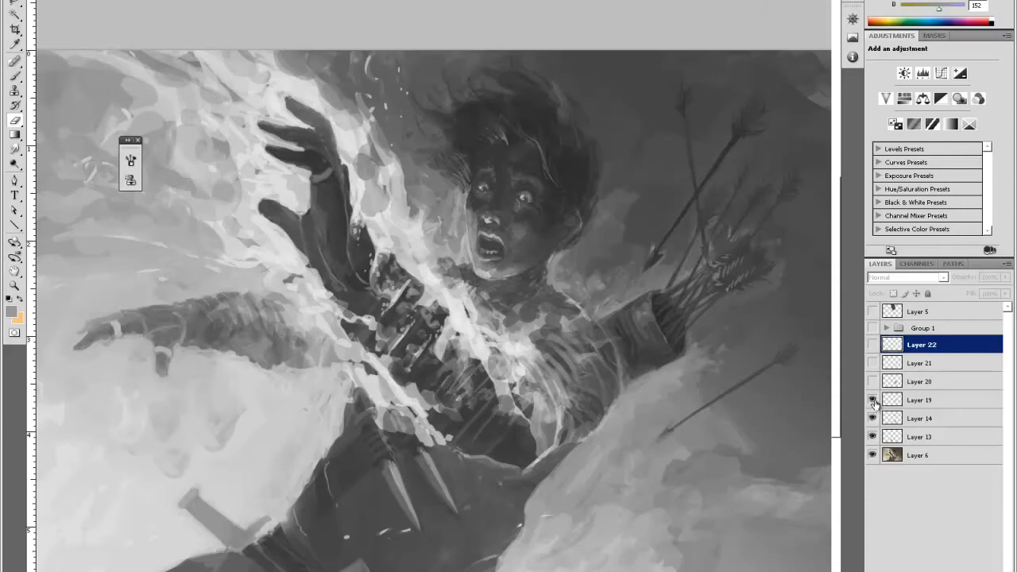
{"action": "left_click", "coordinate": [874, 381]}
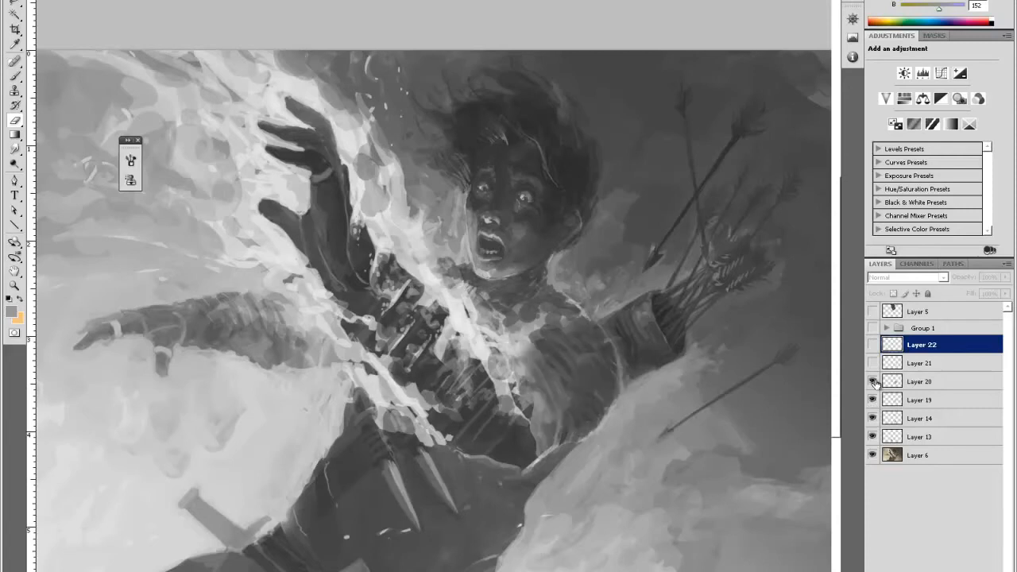
{"action": "left_click", "coordinate": [873, 363]}
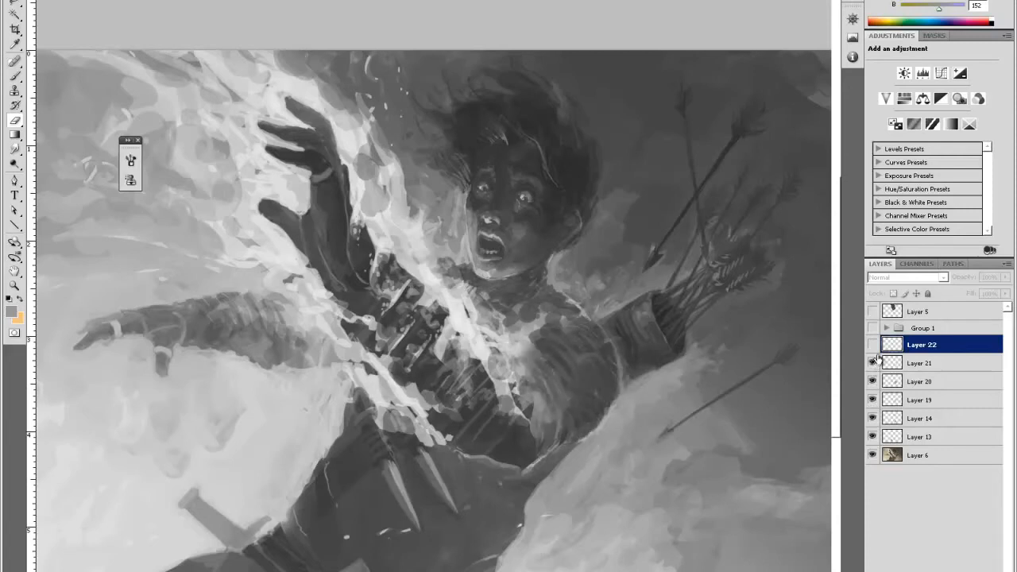
{"action": "left_click", "coordinate": [873, 344]}
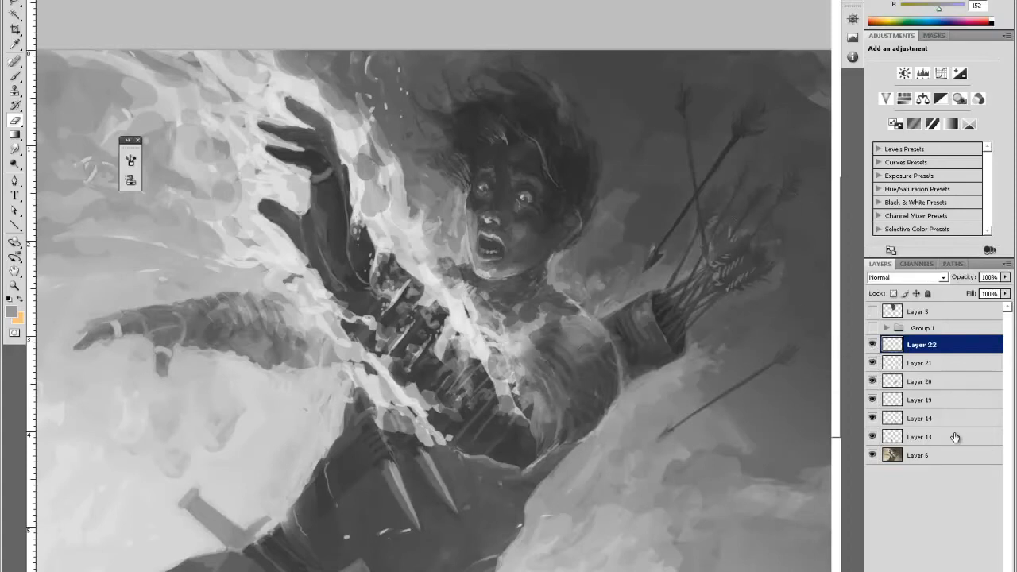
{"action": "left_click_drag", "start_coordinate": [971, 277], "coordinate": [962, 275]}
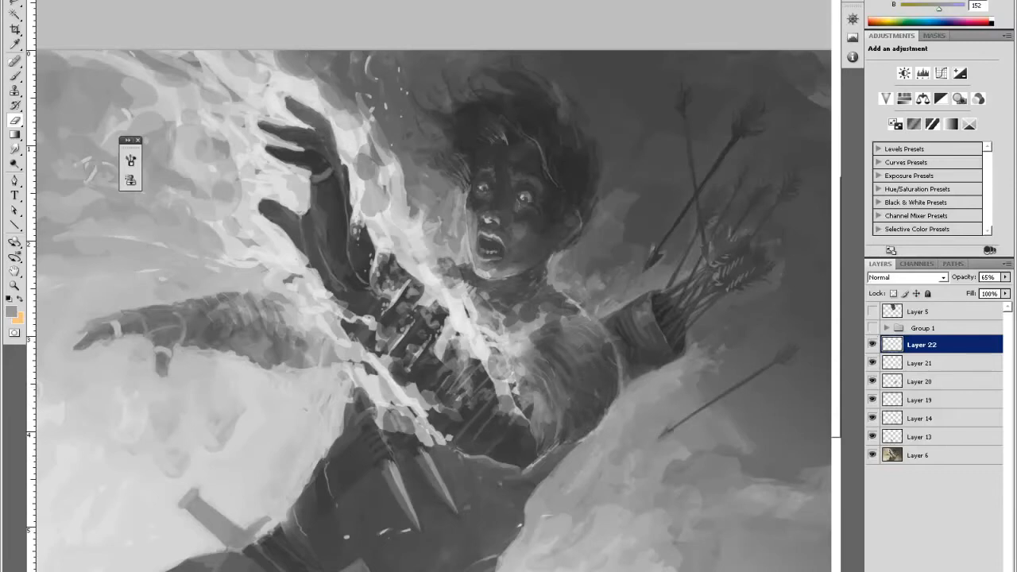
Add a new layer, sample a light grey from the flames and paint a bright edge along the archer's waist and up around the chest
{"action": "key", "text": "ctrl+shift+alt+n"}
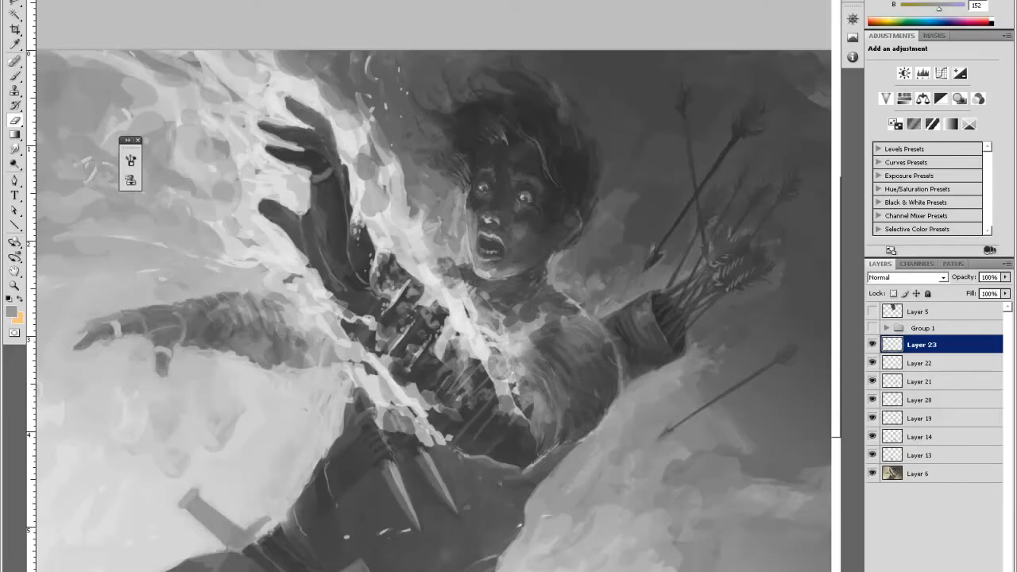
{"action": "key", "text": "i"}
{"action": "left_click", "coordinate": [382, 363]}
{"action": "key", "text": "b"}
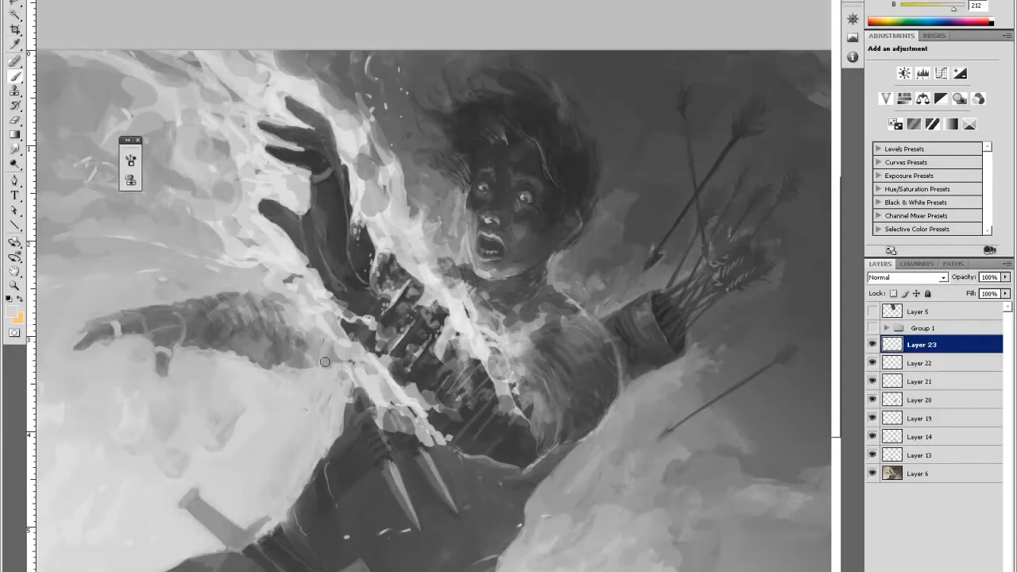
{"action": "mouse_move", "coordinate": [331, 349]}
{"action": "left_mouse_down"}
{"action": "mouse_move", "coordinate": [343, 374]}
{"action": "mouse_move", "coordinate": [345, 357]}
{"action": "left_mouse_up"}
{"action": "mouse_move", "coordinate": [439, 442]}
{"action": "left_mouse_down"}
{"action": "mouse_move", "coordinate": [492, 463]}
{"action": "mouse_move", "coordinate": [485, 424]}
{"action": "mouse_move", "coordinate": [562, 381]}
{"action": "mouse_move", "coordinate": [547, 367]}
{"action": "mouse_move", "coordinate": [562, 415]}
{"action": "mouse_move", "coordinate": [545, 451]}
{"action": "mouse_move", "coordinate": [571, 412]}
{"action": "mouse_move", "coordinate": [543, 456]}
{"action": "mouse_move", "coordinate": [488, 463]}
{"action": "mouse_move", "coordinate": [511, 466]}
{"action": "mouse_move", "coordinate": [498, 476]}
{"action": "mouse_move", "coordinate": [518, 458]}
{"action": "left_mouse_up"}
{"action": "key", "text": "e"}
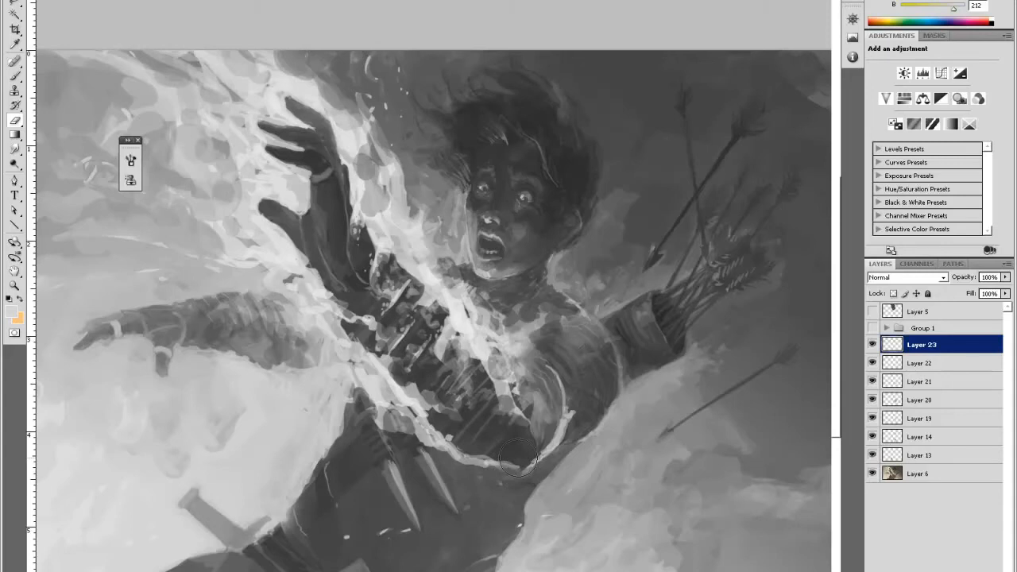
{"action": "key", "text": "b"}
{"action": "left_click_drag", "start_coordinate": [561, 376], "coordinate": [569, 406]}
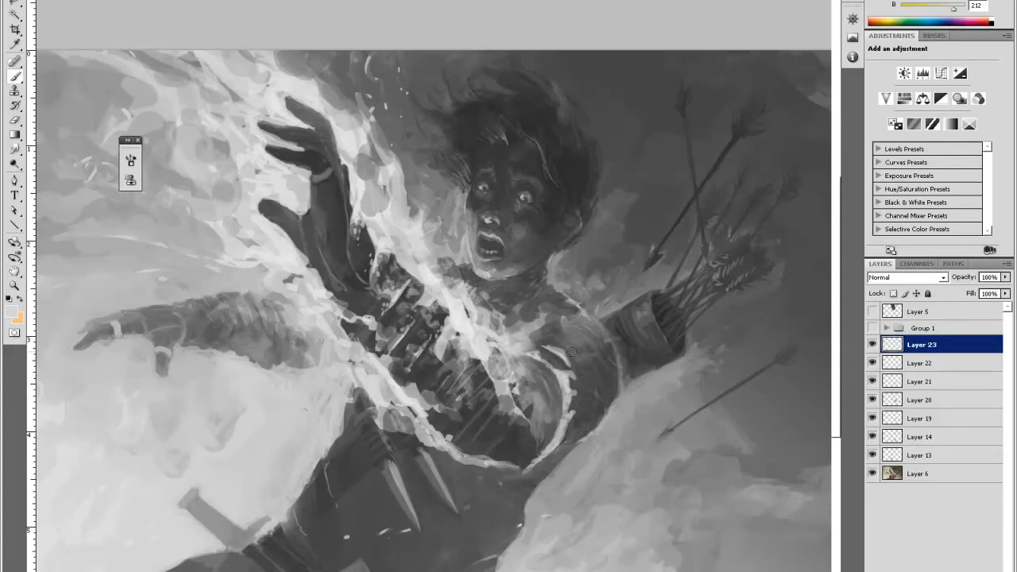
Set the eraser to 21 px with 100% hardness and refine the bright strokes curving around the chest beside the upper arm
{"action": "right_click", "coordinate": [572, 351]}
{"action": "key", "text": "e"}
{"action": "right_click", "coordinate": [573, 339]}
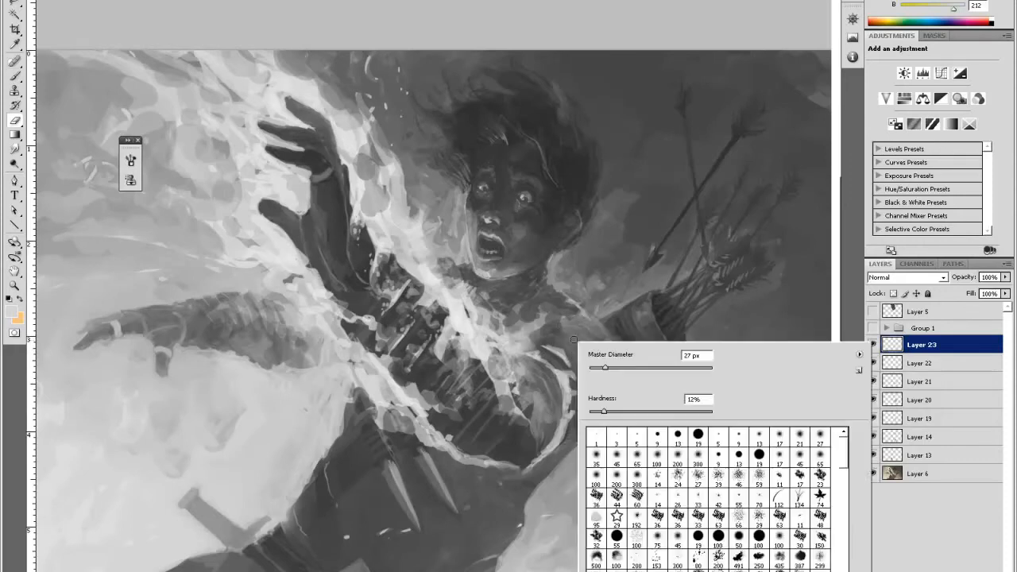
{"action": "left_click", "coordinate": [597, 367]}
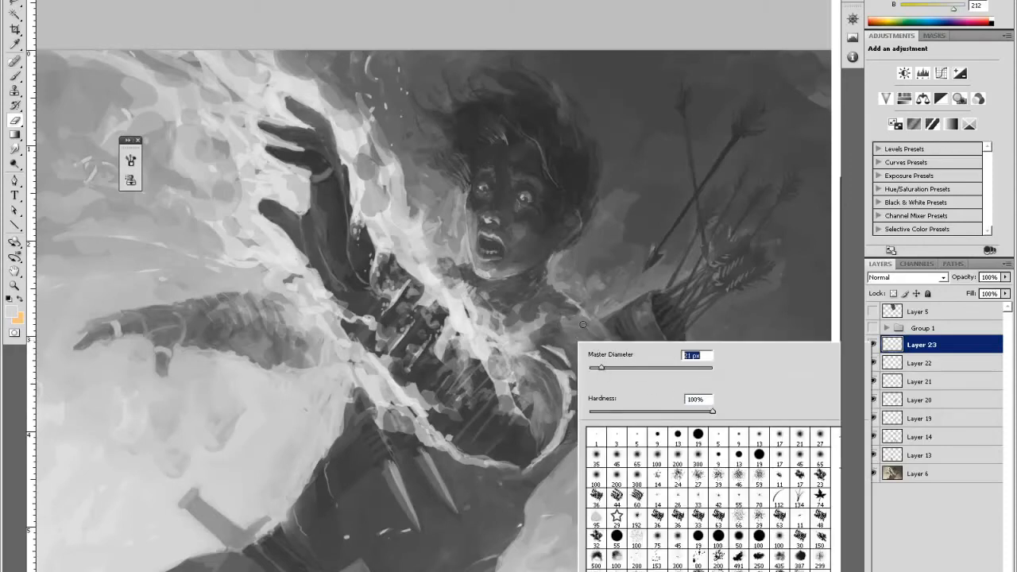
{"action": "left_click", "coordinate": [550, 311]}
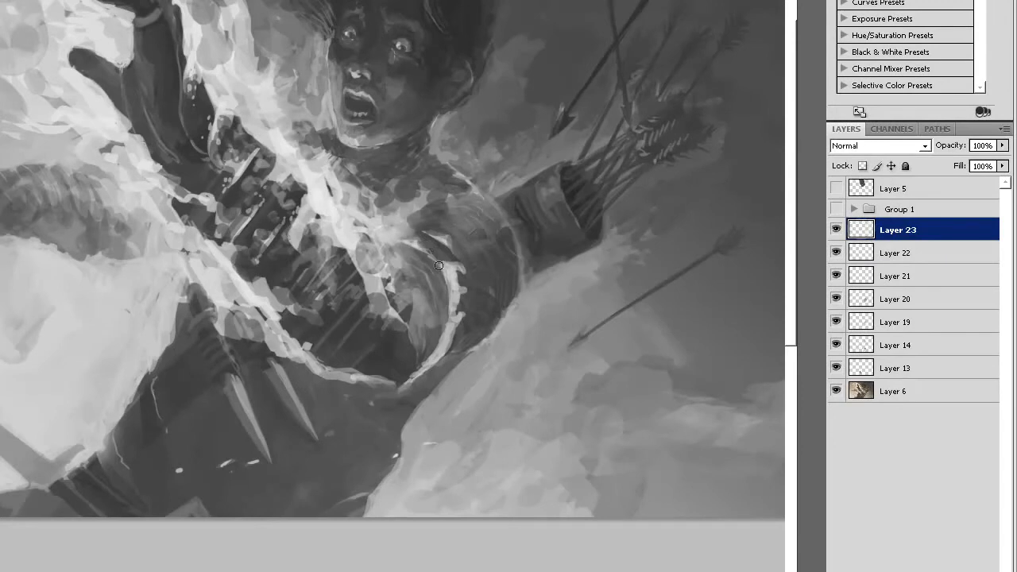
{"action": "left_click_drag", "start_coordinate": [451, 265], "coordinate": [463, 302]}
{"action": "left_click_drag", "start_coordinate": [470, 282], "coordinate": [465, 335]}
{"action": "left_click_drag", "start_coordinate": [470, 272], "coordinate": [474, 301]}
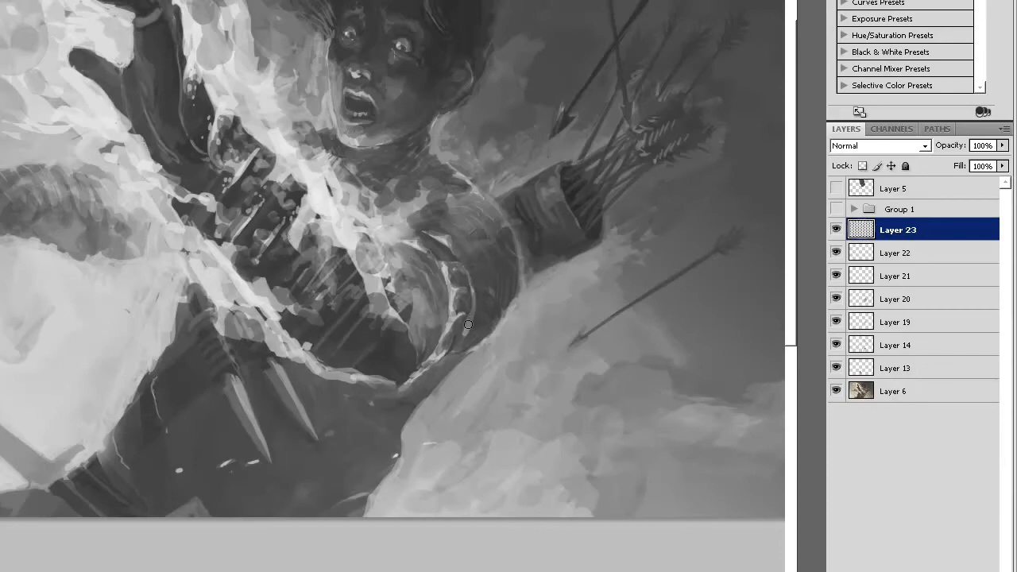
Paint thin bright edges along the curved folds of the chest beside the upper arm with a smaller brush tip
{"action": "right_click", "coordinate": [420, 310]}
{"action": "mouse_move", "coordinate": [414, 265]}
{"action": "left_mouse_down"}
{"action": "mouse_move", "coordinate": [426, 280]}
{"action": "mouse_move", "coordinate": [418, 353]}
{"action": "left_mouse_up"}
{"action": "key", "text": "bracketleft"}
{"action": "left_click_drag", "start_coordinate": [421, 258], "coordinate": [442, 288]}
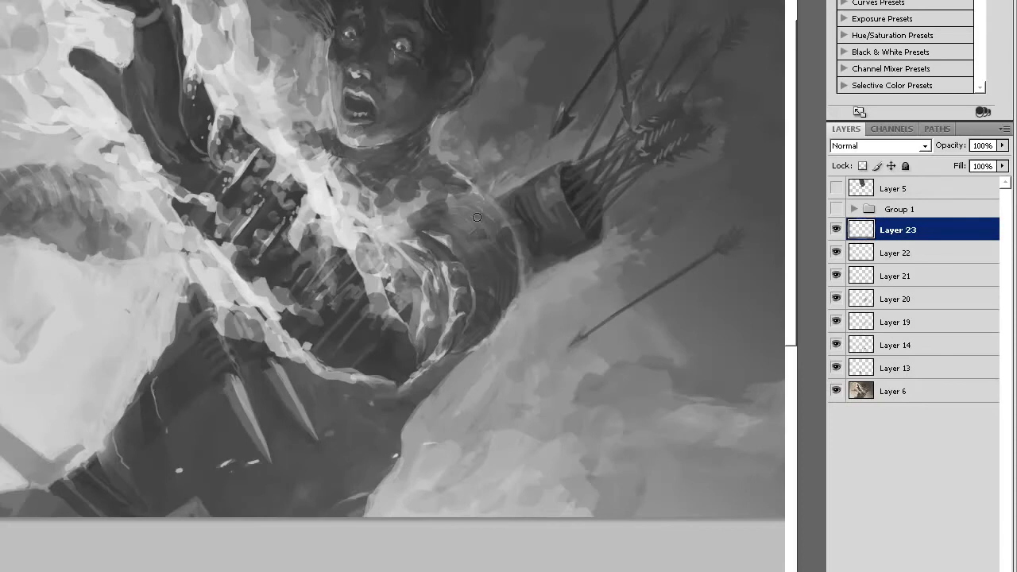
Sample a grey from the painting and touch up the flame-lit waist edge and the shoulder
{"action": "mouse_move", "coordinate": [254, 316]}
{"action": "left_mouse_down"}
{"action": "mouse_move", "coordinate": [266, 321]}
{"action": "mouse_move", "coordinate": [237, 334]}
{"action": "mouse_move", "coordinate": [246, 332]}
{"action": "left_mouse_up"}
{"action": "left_click", "coordinate": [244, 338], "text": "alt"}
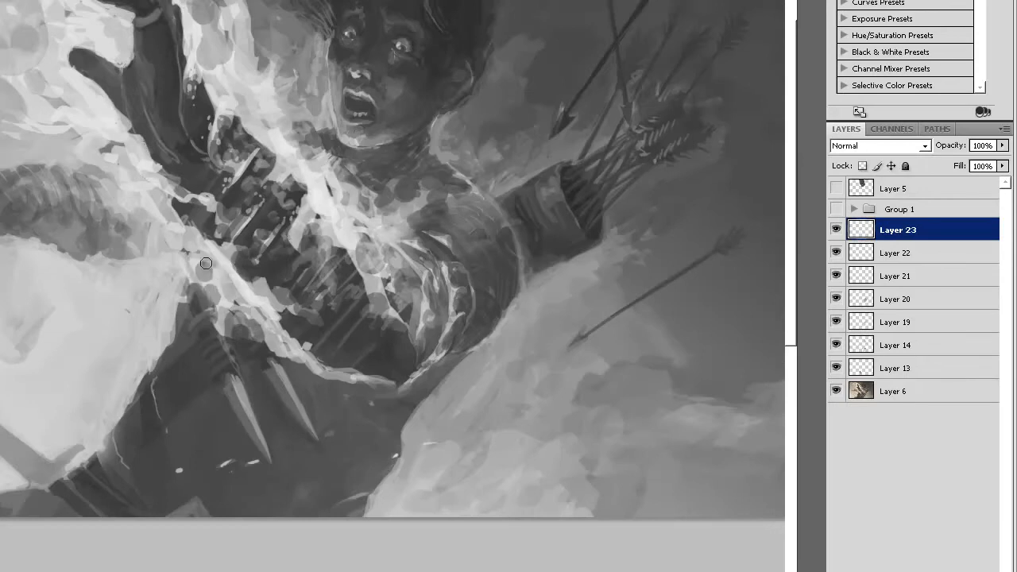
{"action": "left_click_drag", "start_coordinate": [463, 174], "coordinate": [477, 185]}
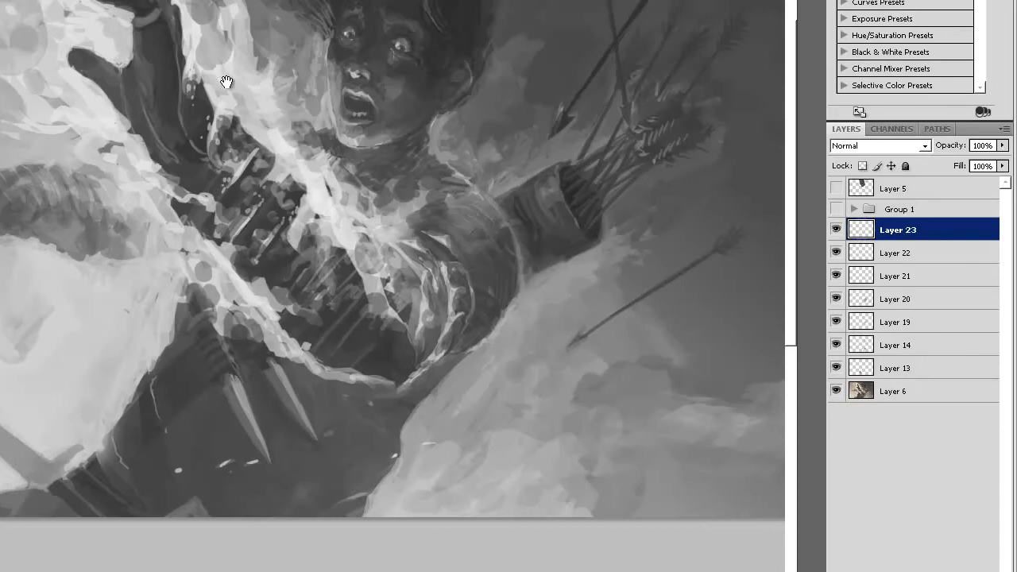
Paint light grey flame strokes around and between the fingers of the raised hand to sharpen their outlines
{"action": "left_click_drag", "start_coordinate": [227, 82], "coordinate": [261, 153]}
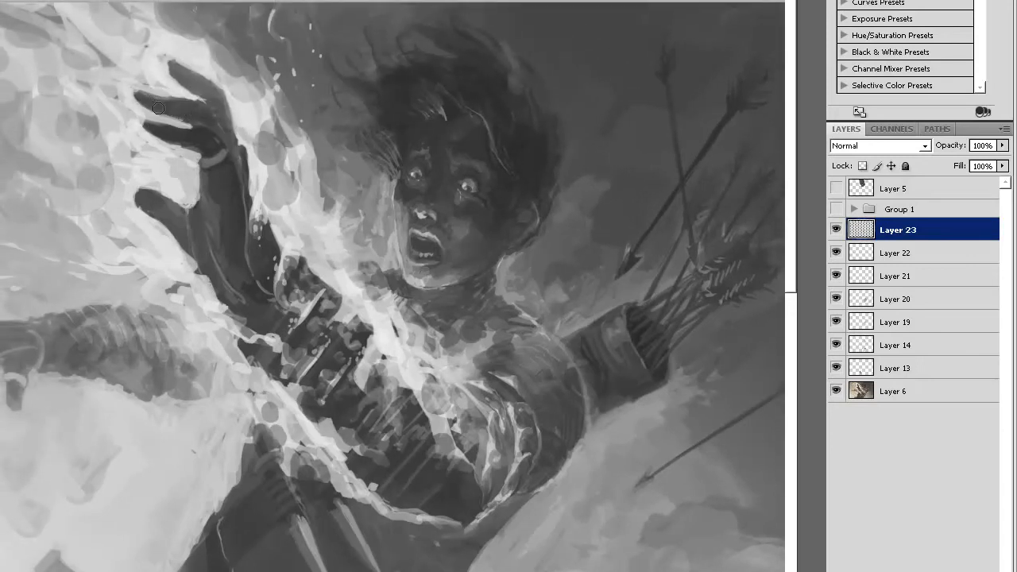
{"action": "mouse_move", "coordinate": [152, 79]}
{"action": "left_mouse_down"}
{"action": "mouse_move", "coordinate": [148, 115]}
{"action": "mouse_move", "coordinate": [137, 97]}
{"action": "mouse_move", "coordinate": [166, 115]}
{"action": "left_mouse_up"}
{"action": "mouse_move", "coordinate": [167, 68]}
{"action": "left_mouse_down"}
{"action": "mouse_move", "coordinate": [211, 95]}
{"action": "mouse_move", "coordinate": [208, 83]}
{"action": "left_mouse_up"}
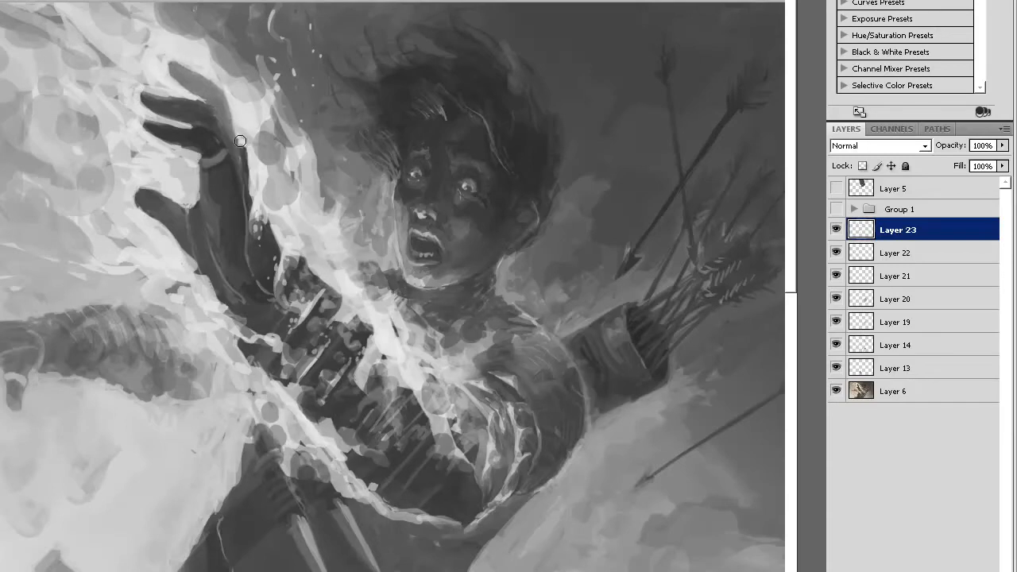
{"action": "left_click_drag", "start_coordinate": [141, 102], "coordinate": [225, 119]}
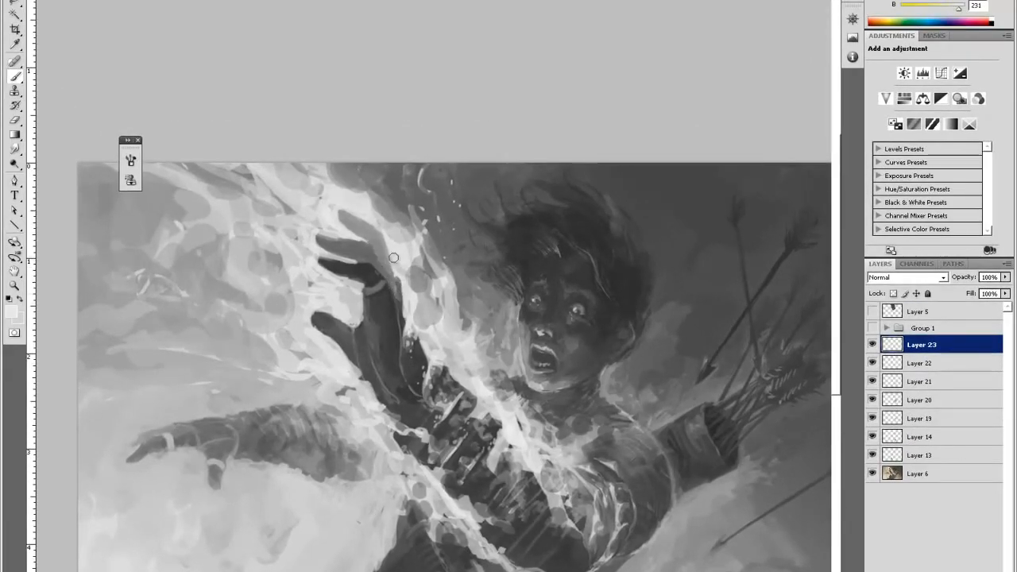
Adjust the eraser and trim the light strokes around the raised hand's fingers and thumb
{"action": "key", "text": "e"}
{"action": "right_click", "coordinate": [340, 205]}
{"action": "left_click_drag", "start_coordinate": [392, 231], "coordinate": [407, 231]}
{"action": "left_click_drag", "start_coordinate": [360, 273], "coordinate": [350, 271]}
{"action": "left_click", "coordinate": [272, 188]}
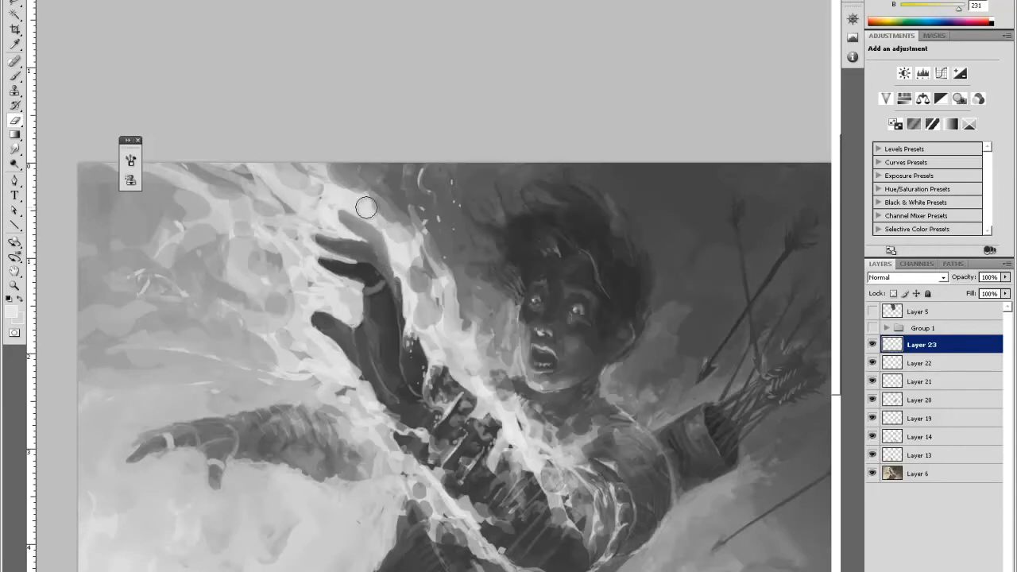
{"action": "key", "text": "b"}
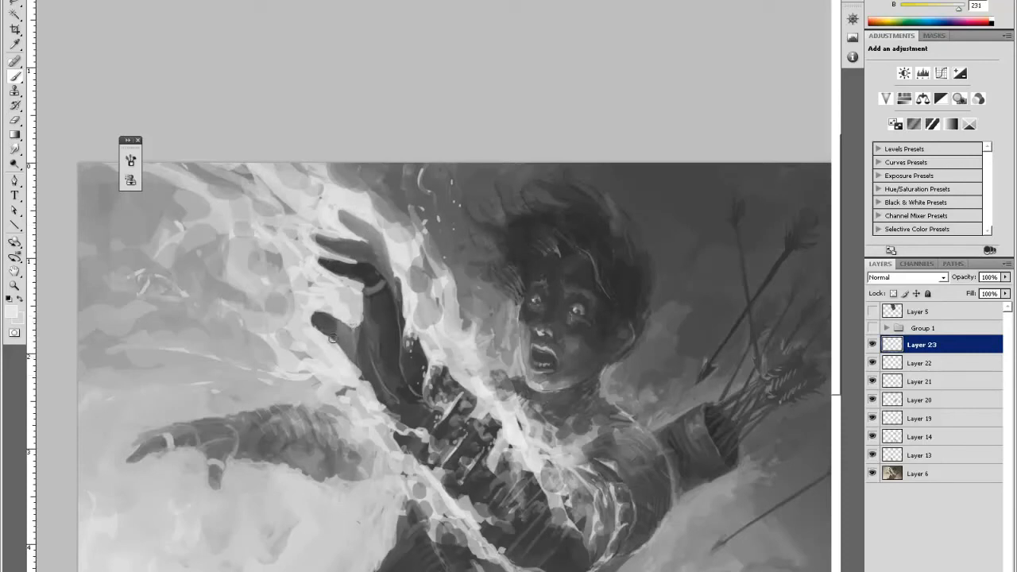
{"action": "key", "text": "e"}
{"action": "mouse_move", "coordinate": [321, 308]}
{"action": "left_mouse_down"}
{"action": "mouse_move", "coordinate": [324, 331]}
{"action": "mouse_move", "coordinate": [358, 330]}
{"action": "left_mouse_up"}
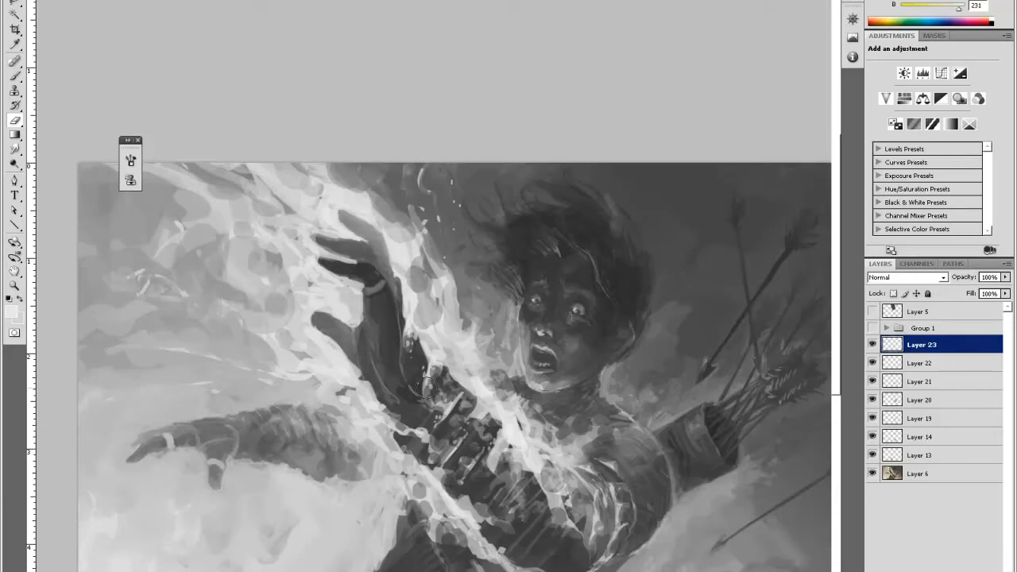
Touch up the underside of the outstretched forearm near the elbow, alternating light brush strokes with the eraser
{"action": "key", "text": "space"}
{"action": "mouse_move", "coordinate": [642, 394]}
{"action": "left_mouse_down"}
{"action": "mouse_move", "coordinate": [643, 344]}
{"action": "mouse_move", "coordinate": [782, 520]}
{"action": "left_mouse_up"}
{"action": "key", "text": "b"}
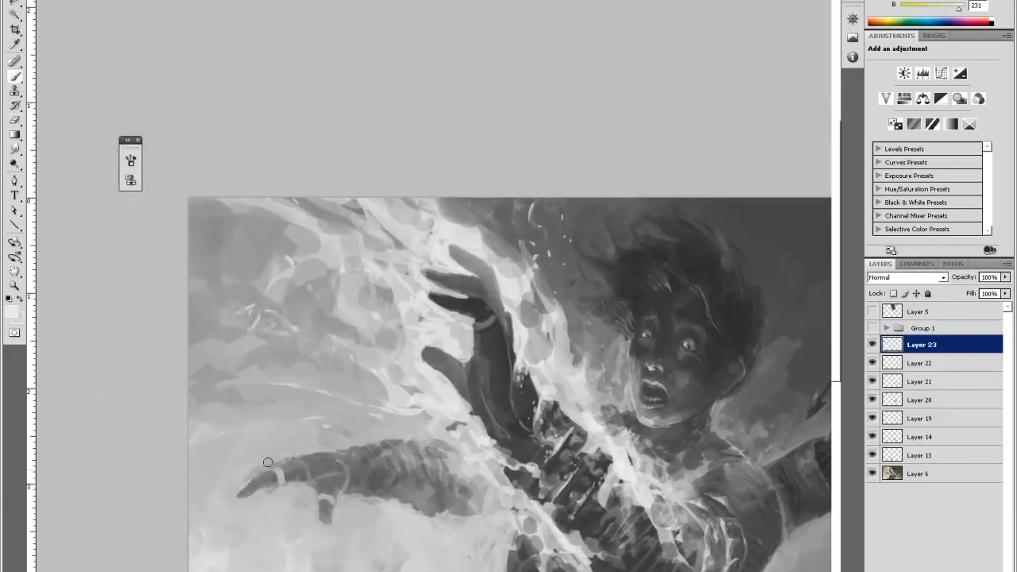
{"action": "key", "text": "e"}
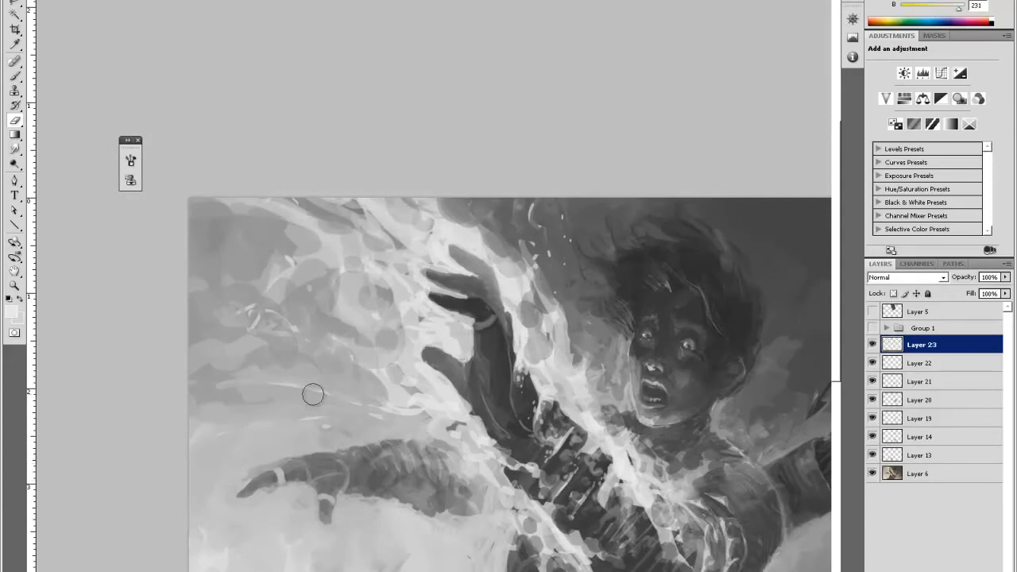
{"action": "key", "text": "b"}
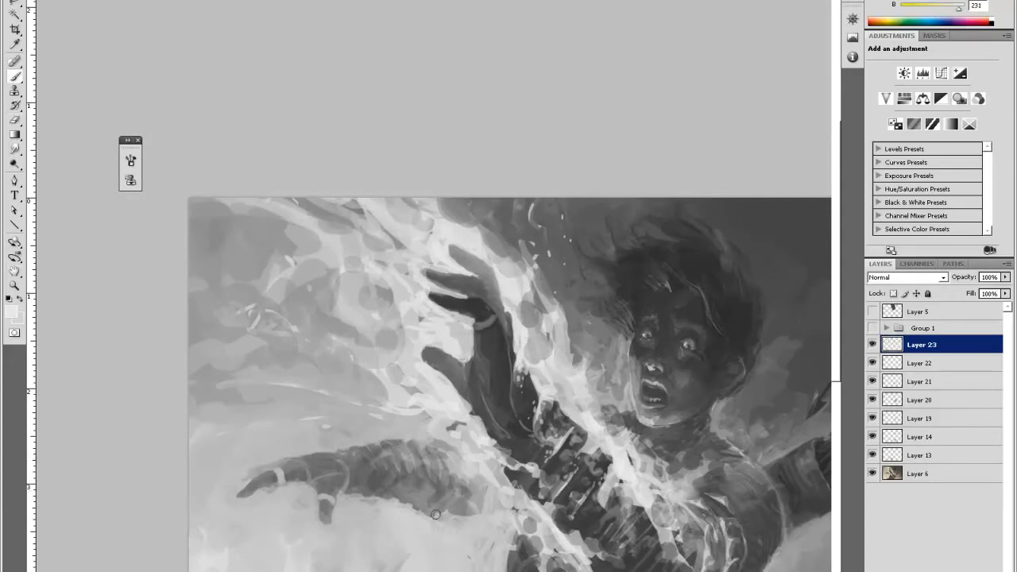
{"action": "left_click_drag", "start_coordinate": [467, 498], "coordinate": [451, 527]}
{"action": "mouse_move", "coordinate": [456, 474]}
{"action": "left_mouse_down"}
{"action": "mouse_move", "coordinate": [451, 509]}
{"action": "mouse_move", "coordinate": [465, 513]}
{"action": "left_mouse_up"}
{"action": "key", "text": "e"}
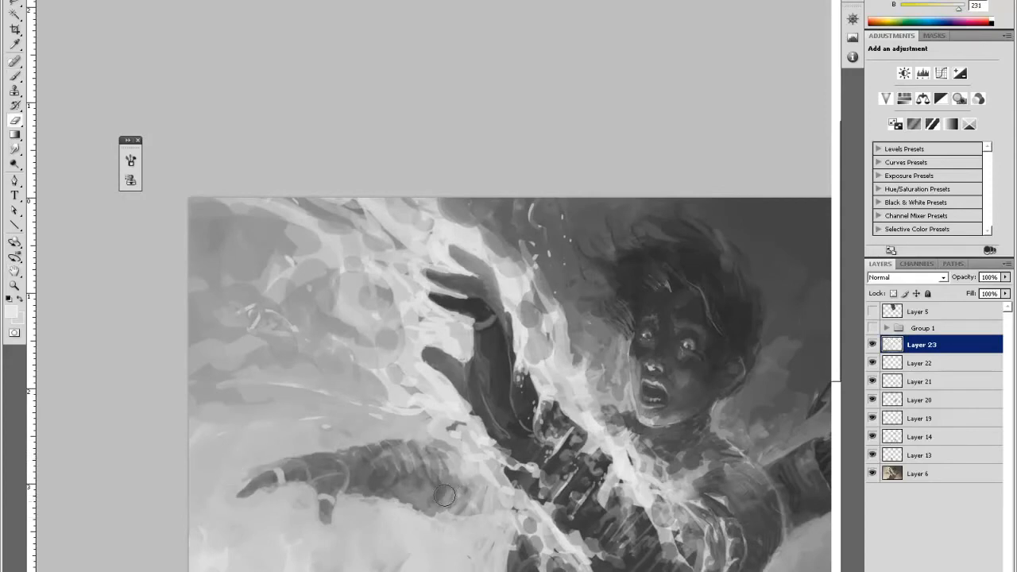
Paint small light strokes over the archer's ribs and chest straps, and refine them with an adjusted eraser
{"action": "key", "text": "space"}
{"action": "mouse_move", "coordinate": [722, 434]}
{"action": "left_mouse_down"}
{"action": "mouse_move", "coordinate": [672, 408]}
{"action": "mouse_move", "coordinate": [609, 313]}
{"action": "mouse_move", "coordinate": [622, 411]}
{"action": "left_mouse_up"}
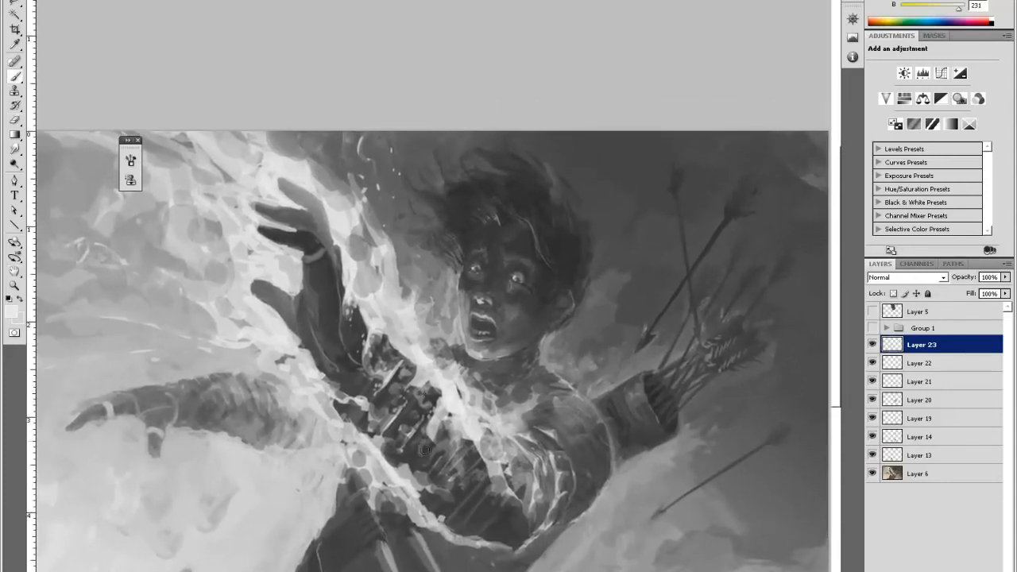
{"action": "left_click_drag", "start_coordinate": [424, 450], "coordinate": [421, 455]}
{"action": "key", "text": "e"}
{"action": "right_click", "coordinate": [419, 392]}
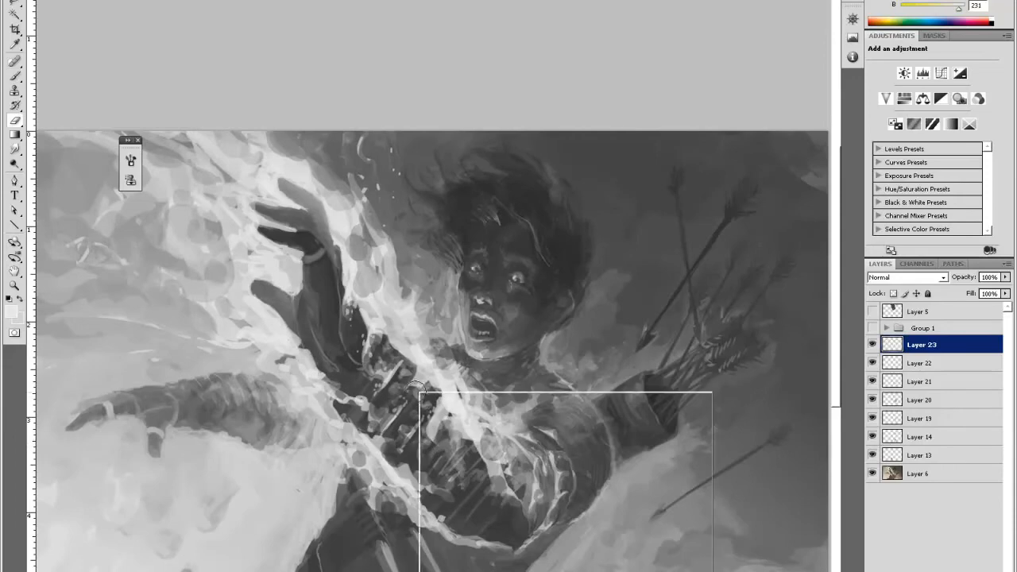
{"action": "left_click", "coordinate": [530, 461]}
{"action": "left_click", "coordinate": [440, 419]}
{"action": "left_click", "coordinate": [417, 448]}
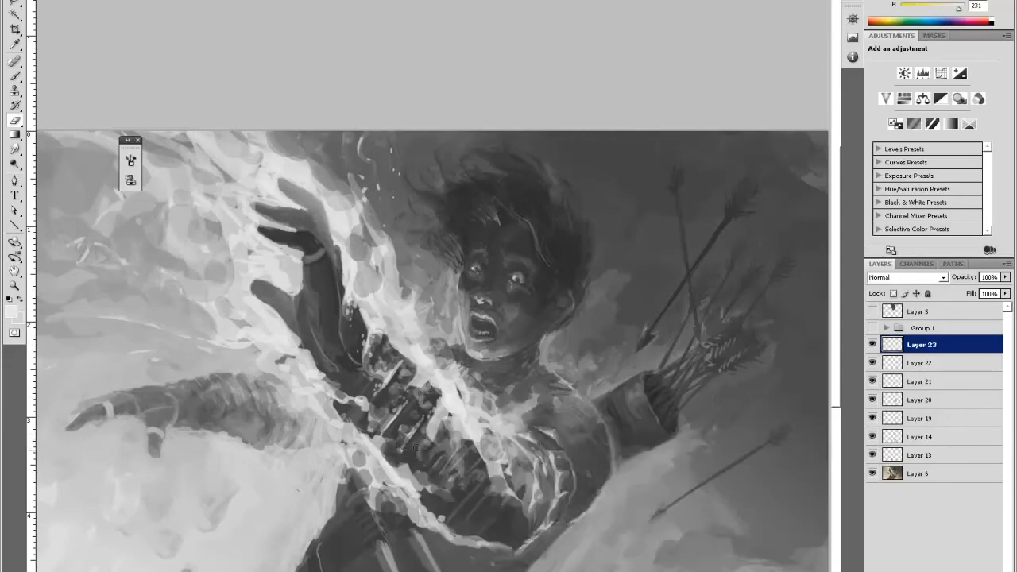
{"action": "left_click_drag", "start_coordinate": [430, 446], "coordinate": [421, 461]}
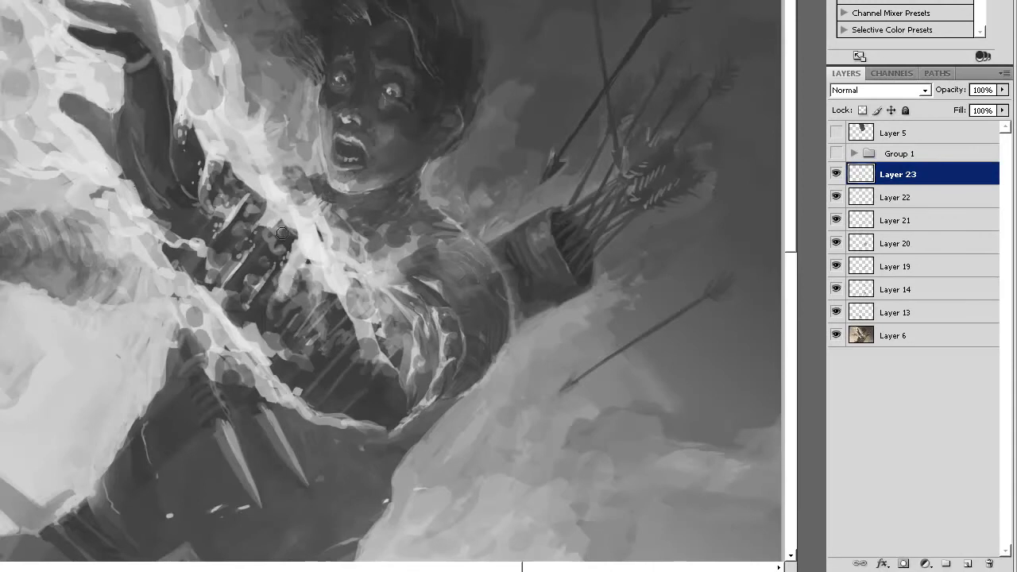
{"action": "mouse_move", "coordinate": [273, 315]}
{"action": "left_mouse_down"}
{"action": "mouse_move", "coordinate": [276, 300]}
{"action": "mouse_move", "coordinate": [264, 324]}
{"action": "mouse_move", "coordinate": [261, 316]}
{"action": "left_mouse_up"}
{"action": "scroll", "coordinate": [285, 239], "scroll_direction": "down", "scroll_amount": 2}
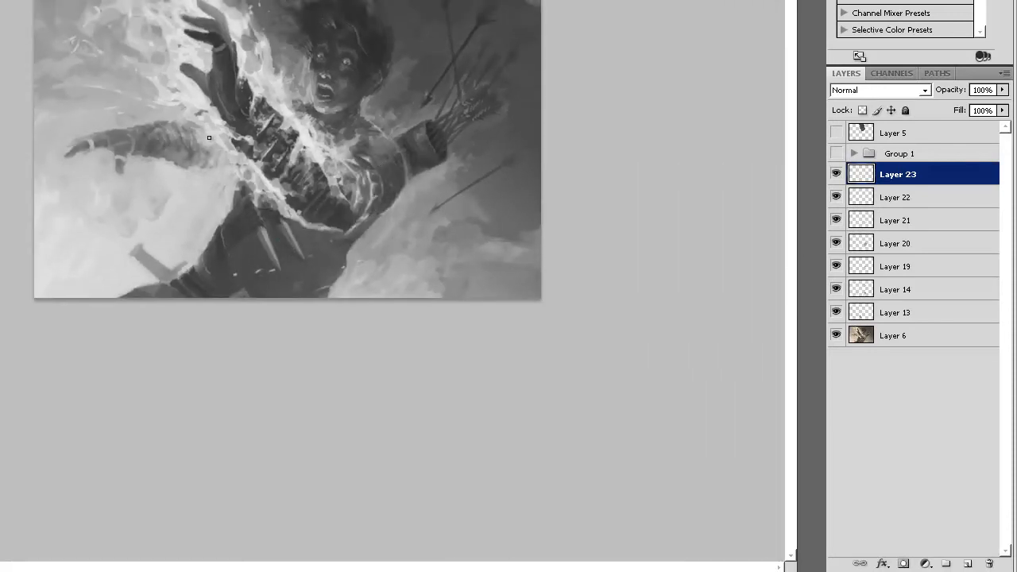
Sample a light grey from the flames beside the raised hand and paint around its fingers
{"action": "key", "text": "z"}
{"action": "left_click", "coordinate": [241, 80]}
{"action": "left_click", "coordinate": [184, 58]}
{"action": "left_click", "coordinate": [185, 57]}
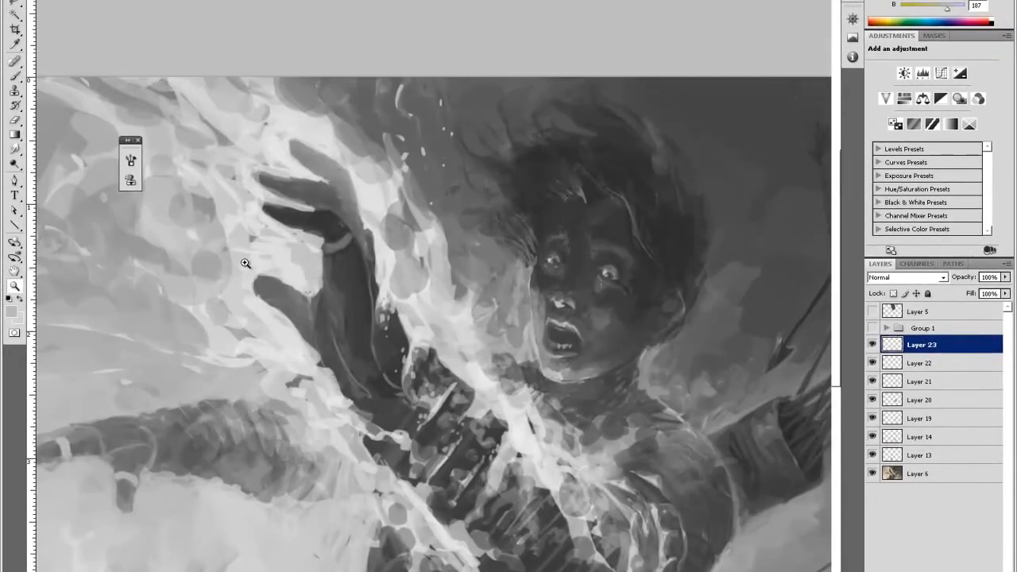
{"action": "key", "text": "i"}
{"action": "left_click", "coordinate": [258, 166]}
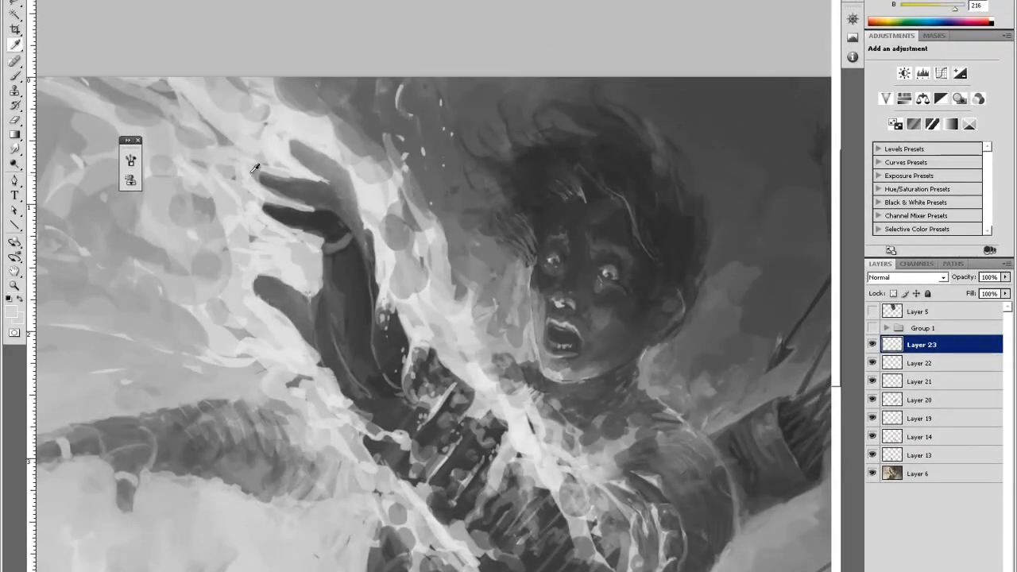
{"action": "key", "text": "b"}
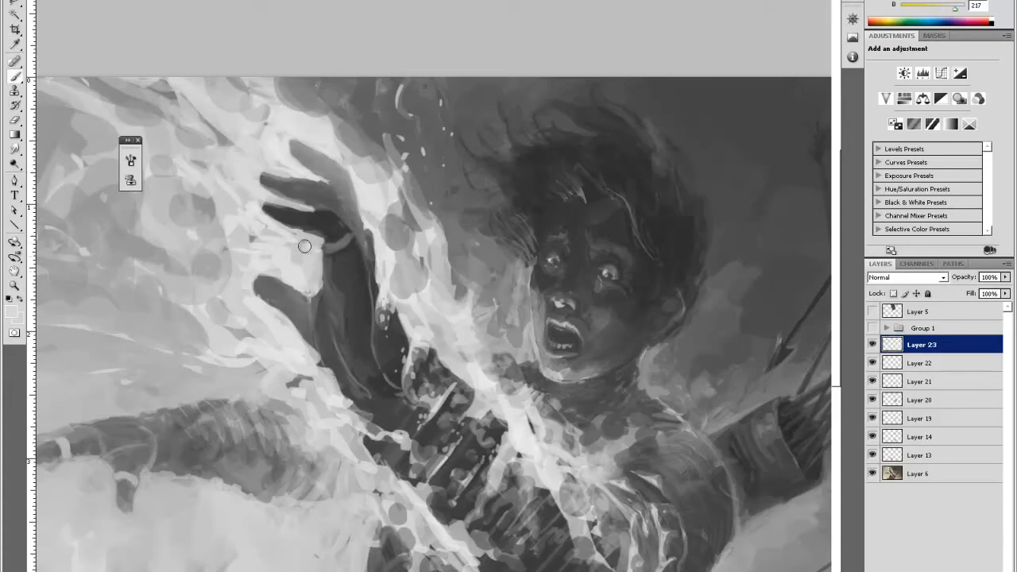
Sample a mid grey, paint small marks in the flame between the thumb and fingers, and trim them with the eraser
{"action": "key", "text": "alt"}
{"action": "left_click", "coordinate": [297, 381], "text": "alt"}
{"action": "right_click", "coordinate": [326, 342]}
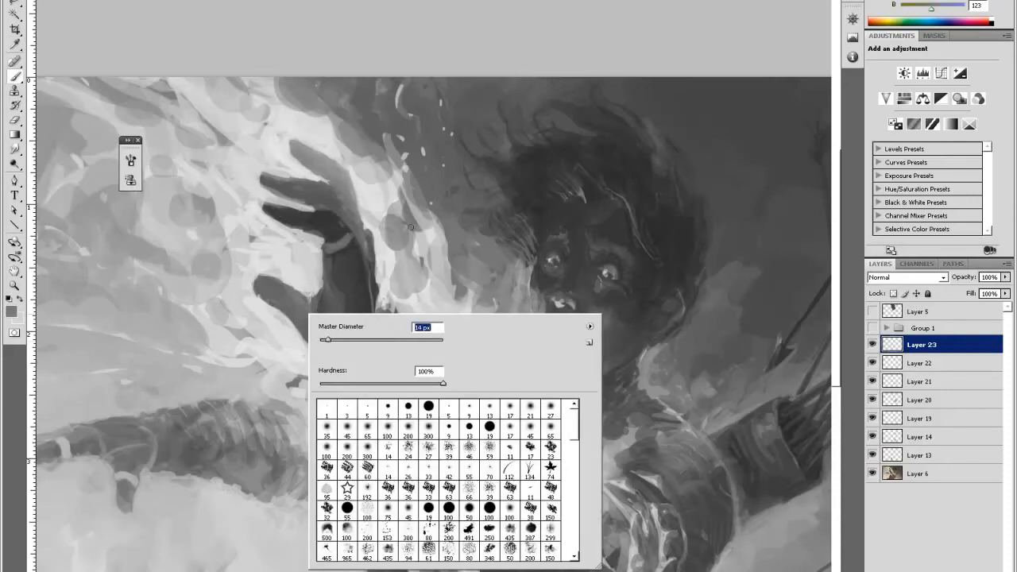
{"action": "left_click", "coordinate": [539, 14]}
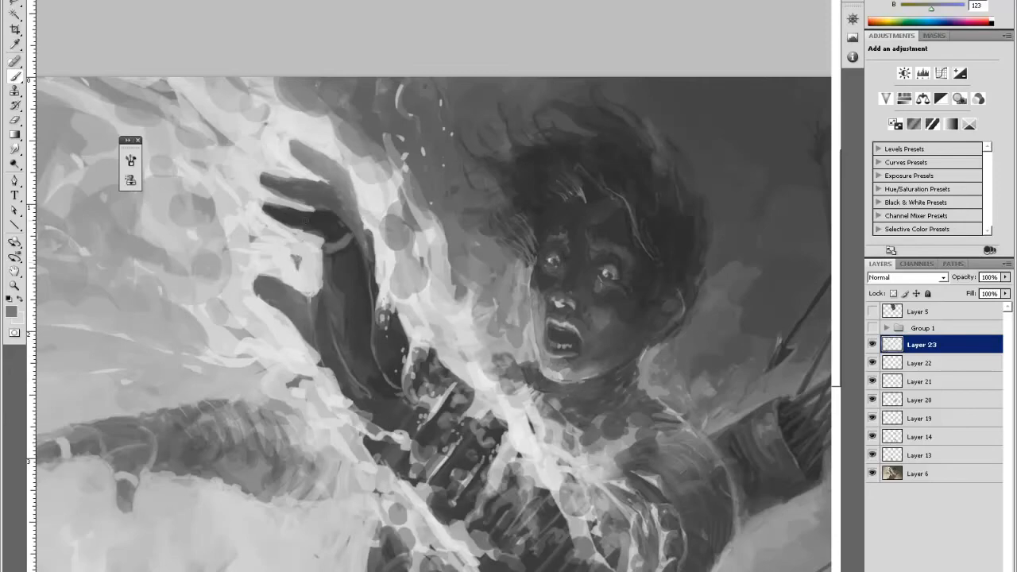
{"action": "key", "text": "e"}
{"action": "right_click", "coordinate": [297, 260]}
{"action": "left_click", "coordinate": [319, 255]}
{"action": "left_click", "coordinate": [285, 234]}
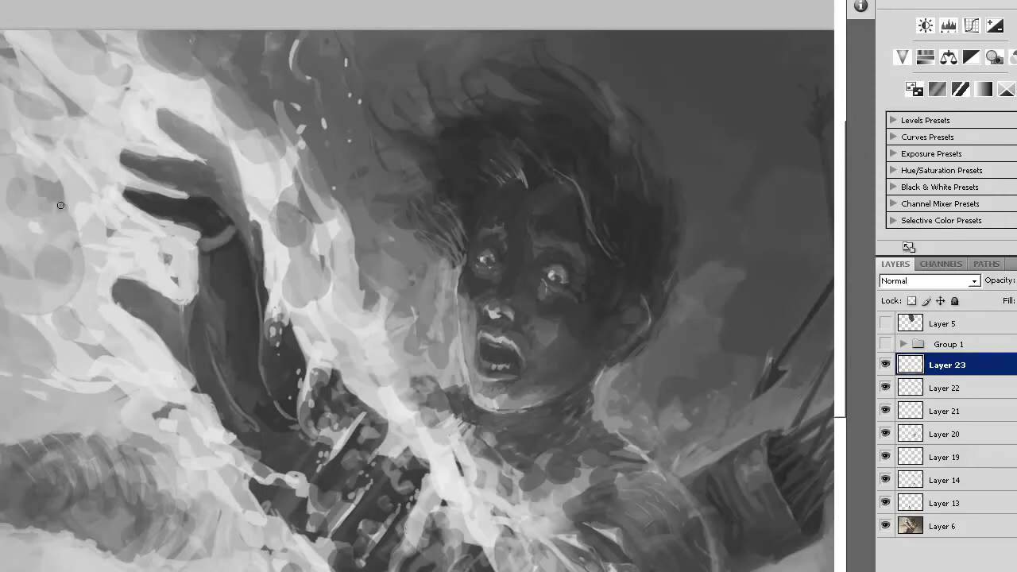
Add small grey accents through the flames around the raised hand and along the forearm
{"action": "left_click_drag", "start_coordinate": [60, 205], "coordinate": [84, 237]}
{"action": "left_click_drag", "start_coordinate": [92, 278], "coordinate": [95, 282]}
{"action": "left_click_drag", "start_coordinate": [257, 149], "coordinate": [256, 165]}
{"action": "left_click_drag", "start_coordinate": [192, 395], "coordinate": [208, 402]}
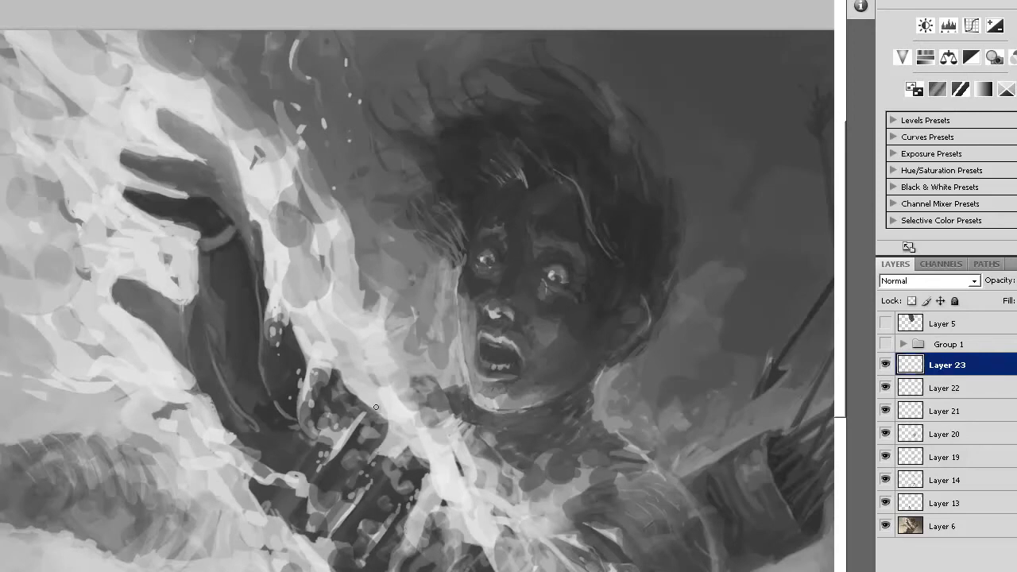
{"action": "left_click_drag", "start_coordinate": [109, 85], "coordinate": [111, 88]}
{"action": "key", "text": "ctrl+minus"}
{"action": "key", "text": "ctrl+minus"}
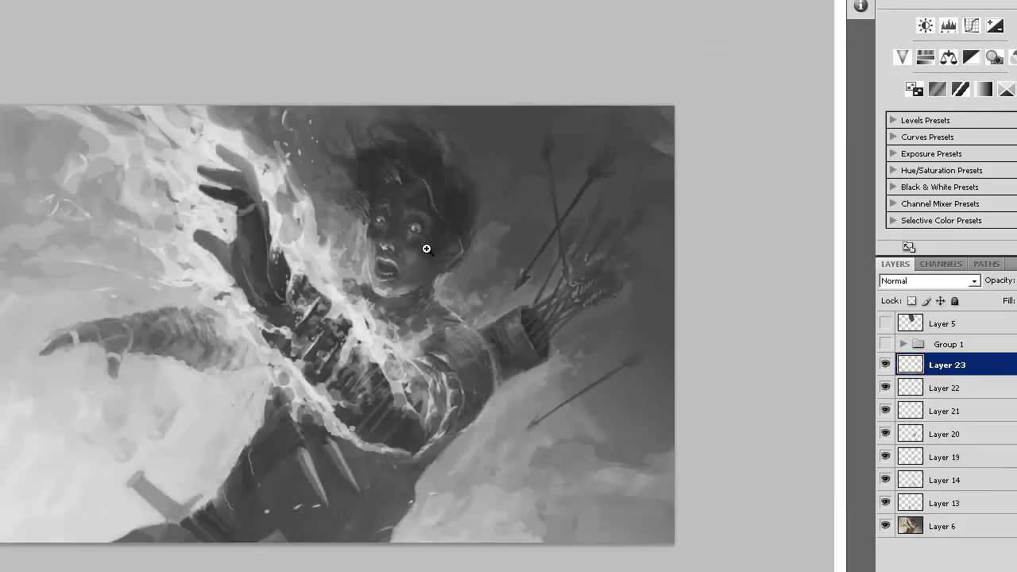
{"action": "key", "text": "ctrl+plus"}
{"action": "key", "text": "ctrl+plus"}
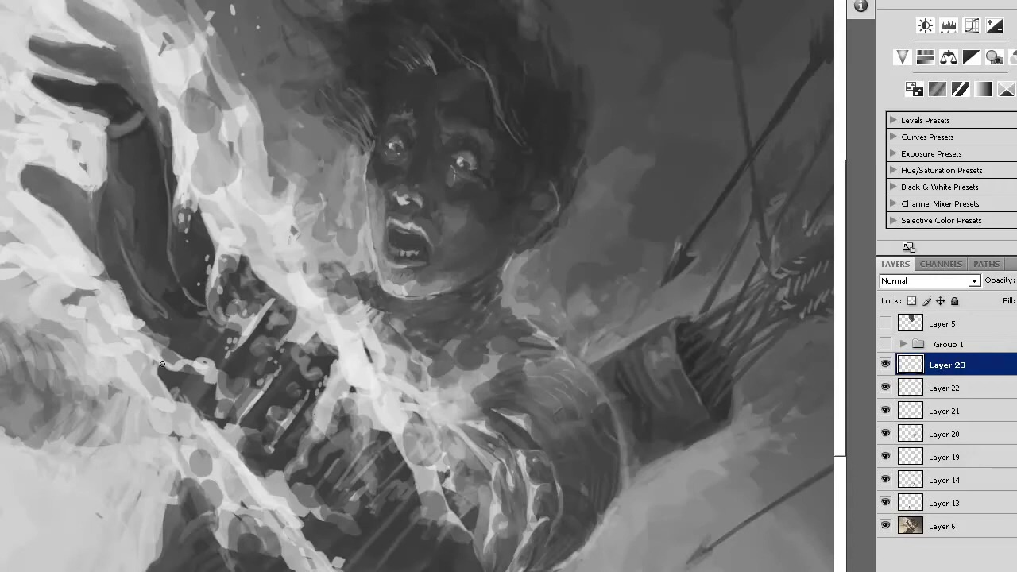
Expand and show Group 1, hiding all of its layers except Layer 7
{"action": "key", "text": "ctrl+minus"}
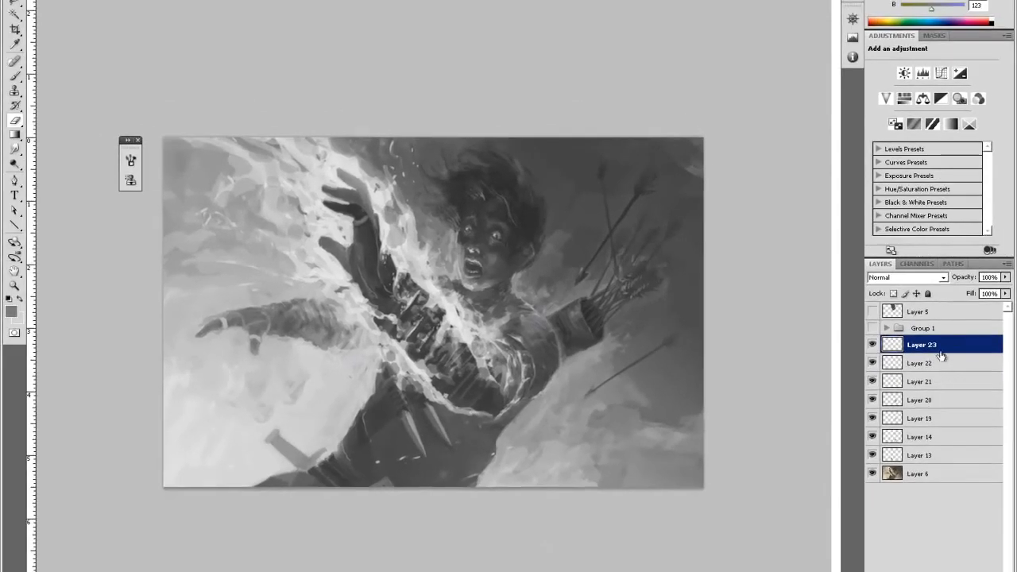
{"action": "left_click", "coordinate": [886, 328]}
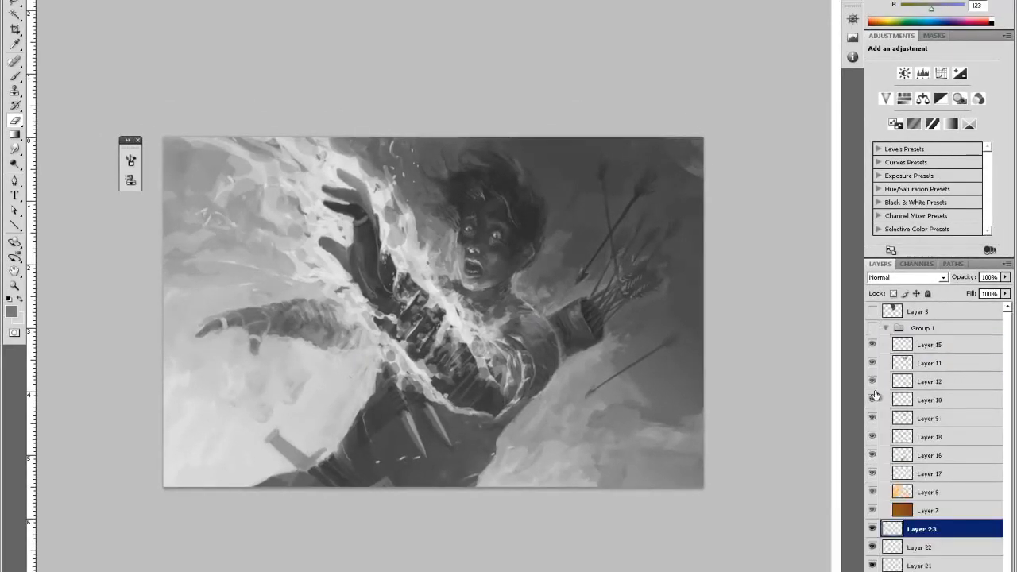
{"action": "left_click", "coordinate": [873, 329]}
{"action": "left_click", "coordinate": [872, 329]}
{"action": "left_click_drag", "start_coordinate": [873, 345], "coordinate": [861, 515]}
{"action": "left_click", "coordinate": [872, 511]}
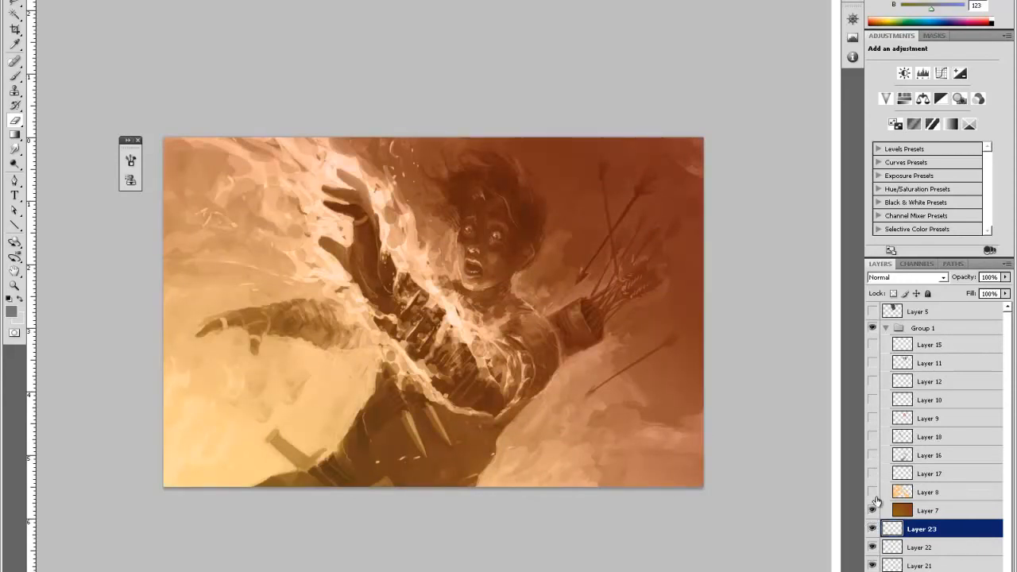
Show Group 1's hidden layers step by step from Layer 8 up to Layer 15, comparing Layer 17 shown and hidden
{"action": "left_click", "coordinate": [873, 493]}
{"action": "left_click", "coordinate": [872, 474]}
{"action": "left_click", "coordinate": [872, 474]}
{"action": "left_click", "coordinate": [872, 475]}
{"action": "left_click", "coordinate": [873, 475]}
{"action": "left_click", "coordinate": [872, 455]}
{"action": "left_click", "coordinate": [873, 382]}
{"action": "left_click", "coordinate": [873, 383]}
{"action": "left_click", "coordinate": [911, 386]}
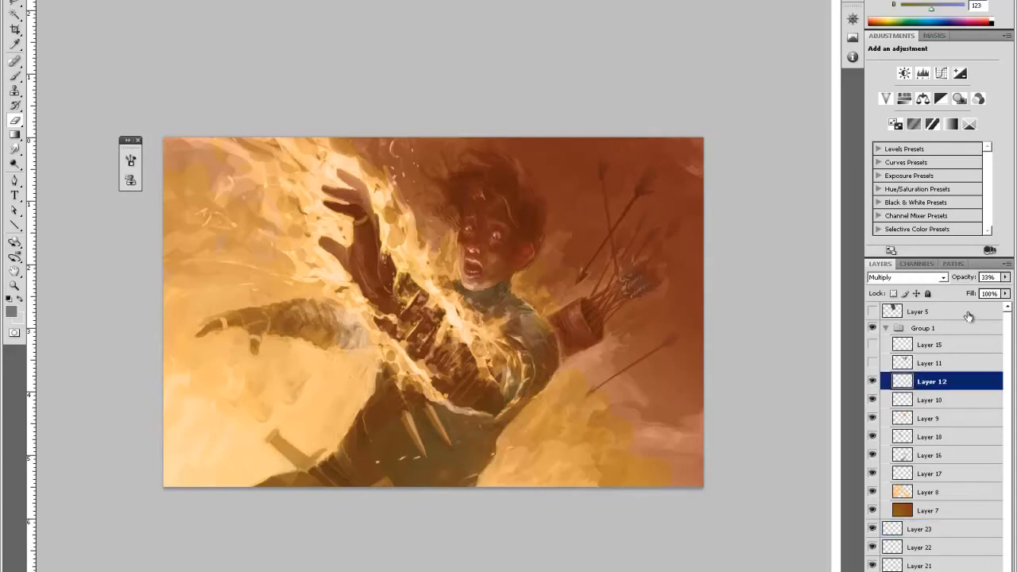
{"action": "left_click", "coordinate": [872, 345]}
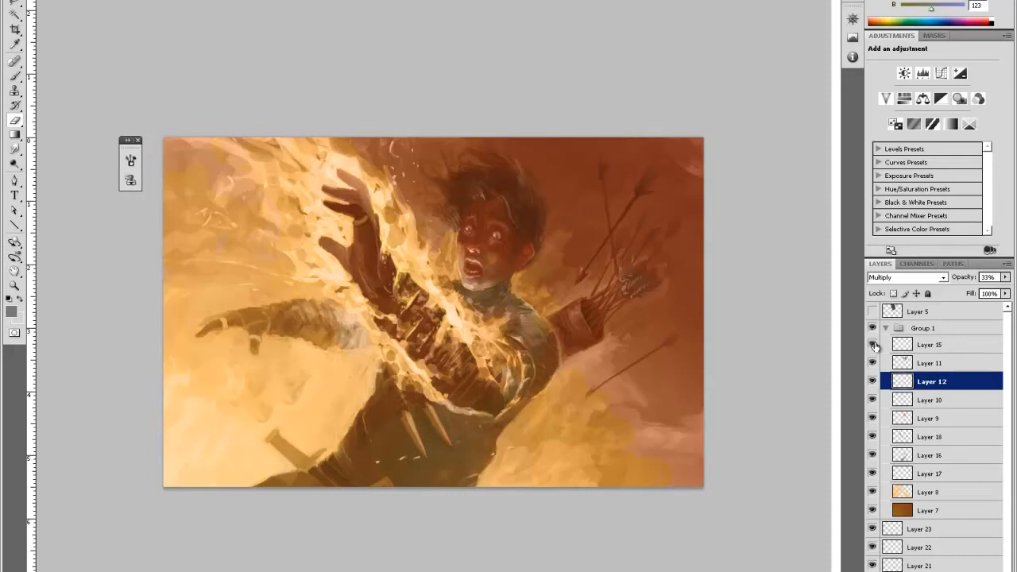
Merge Layer 15 down into Layer 11 and add a new Normal layer above it in Group 1
{"action": "left_click", "coordinate": [938, 350]}
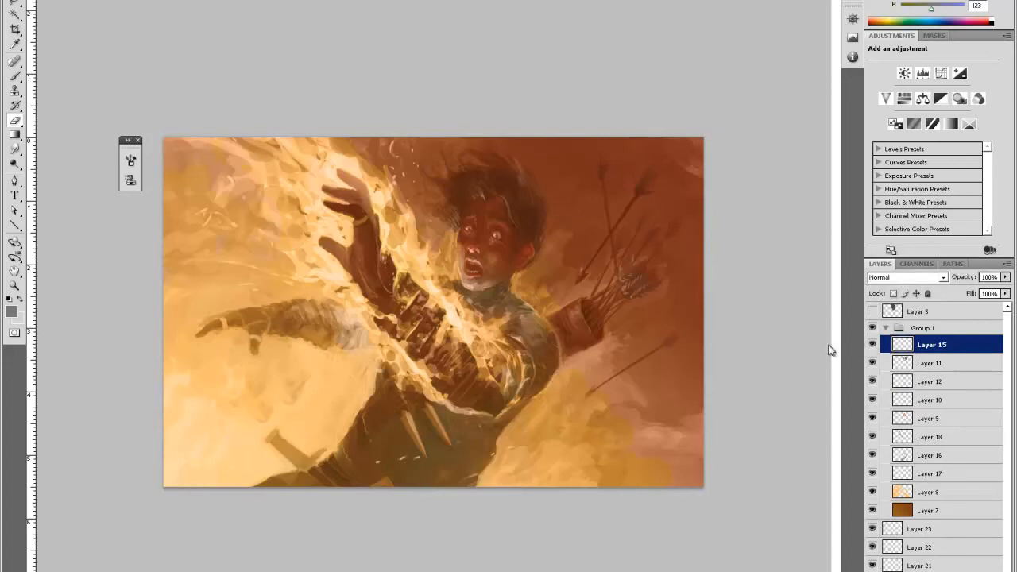
{"action": "key", "text": "ctrl+e"}
{"action": "key", "text": "b"}
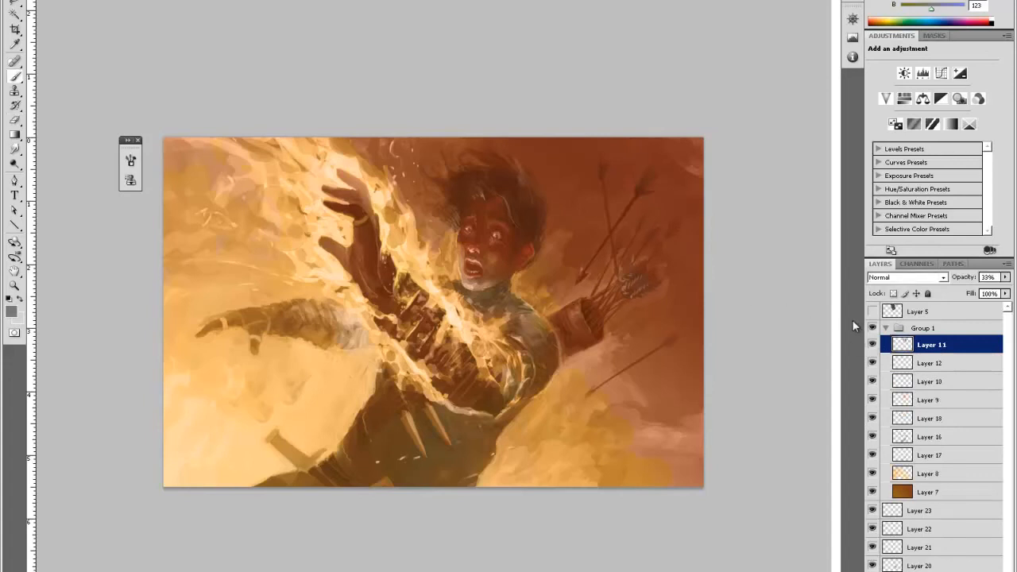
{"action": "key", "text": "ctrl+shift+alt+n"}
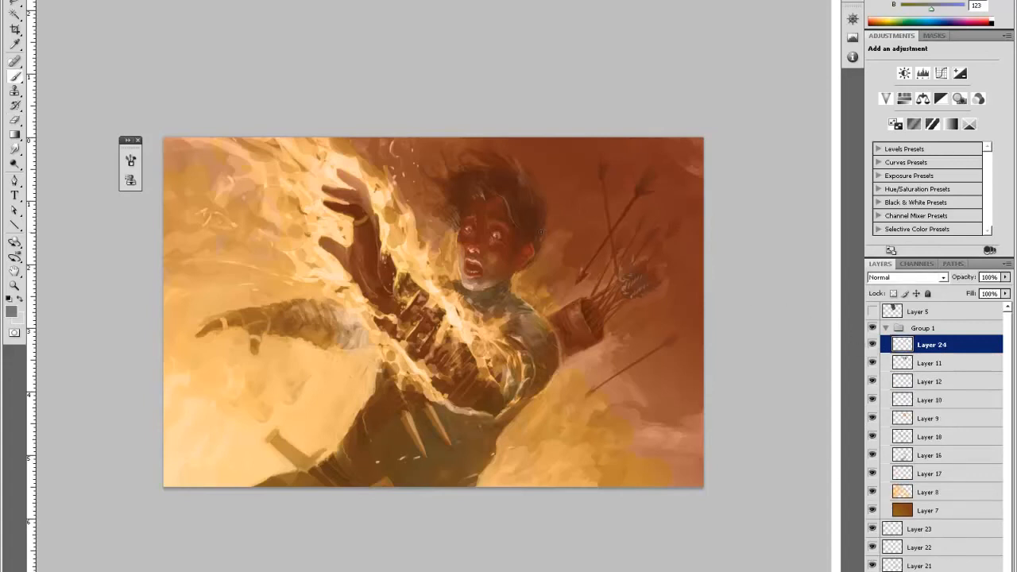
Sample a dark reddish brown from the archer's hair and tint the hair's upper edge on Layer 24, softening the tint with a resized Eraser
{"action": "key", "text": "z"}
{"action": "left_click", "coordinate": [566, 204]}
{"action": "left_click", "coordinate": [625, 165]}
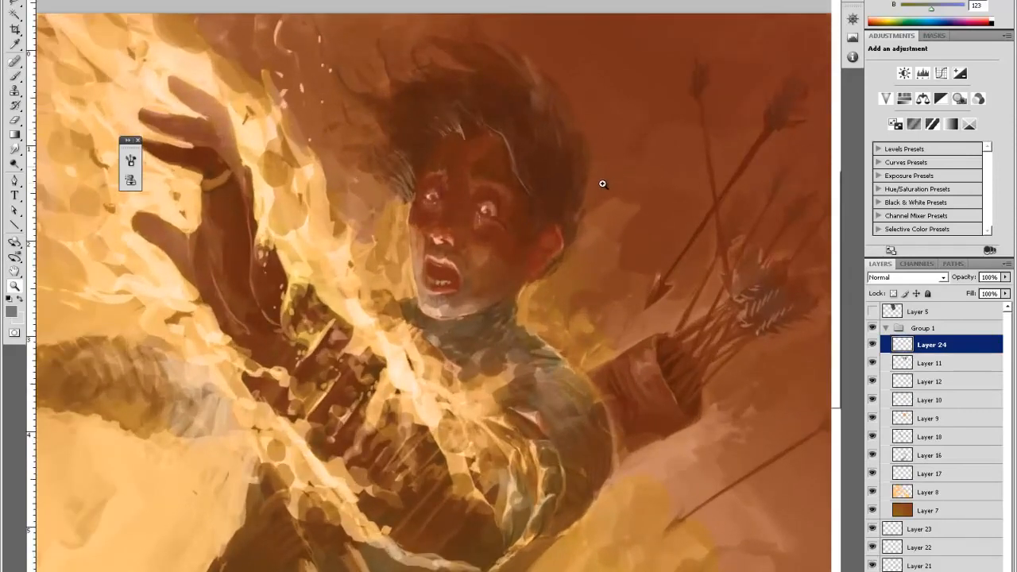
{"action": "key", "text": "h"}
{"action": "left_click_drag", "start_coordinate": [601, 129], "coordinate": [601, 329]}
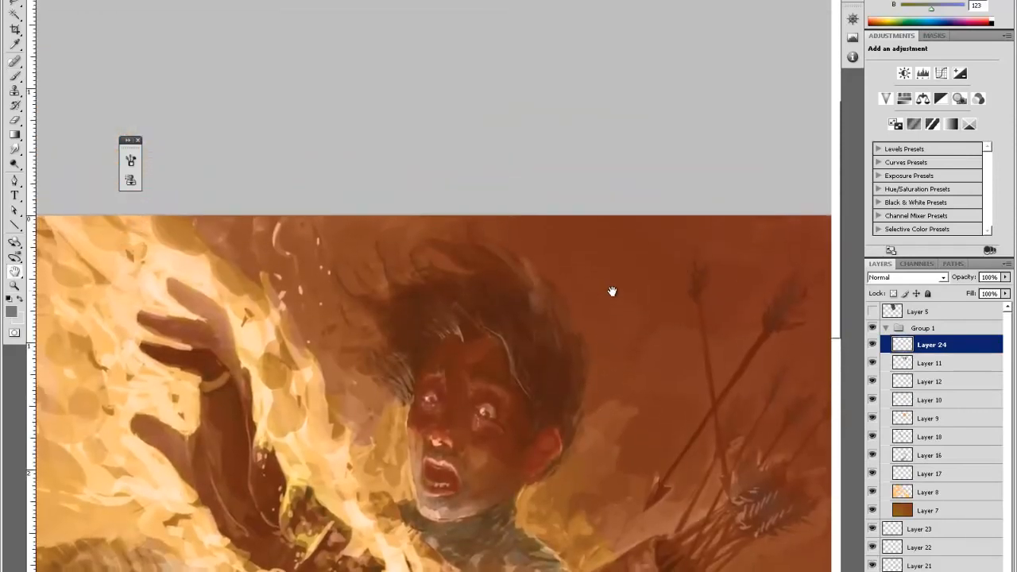
{"action": "key", "text": "o"}
{"action": "key", "text": "i"}
{"action": "left_click", "coordinate": [471, 322]}
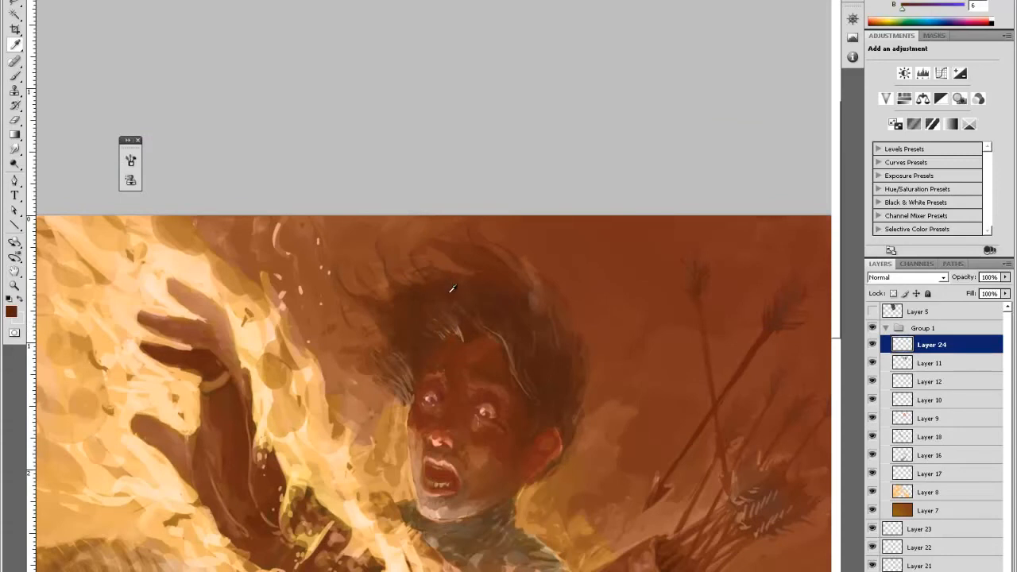
{"action": "key", "text": "b"}
{"action": "key", "text": "e"}
{"action": "right_click", "coordinate": [481, 313]}
{"action": "left_click_drag", "start_coordinate": [525, 326], "coordinate": [540, 330]}
{"action": "left_click", "coordinate": [544, 272]}
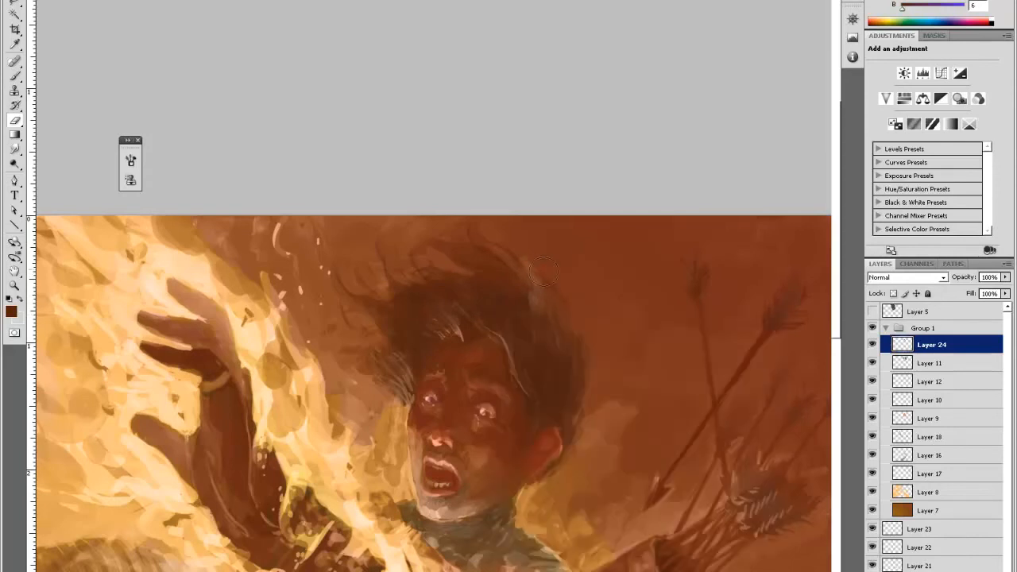
Enlarge the 14 px brush and continue the dark brown tint over the hair and forehead, blending it with the Eraser
{"action": "key", "text": "b"}
{"action": "right_click", "coordinate": [500, 313]}
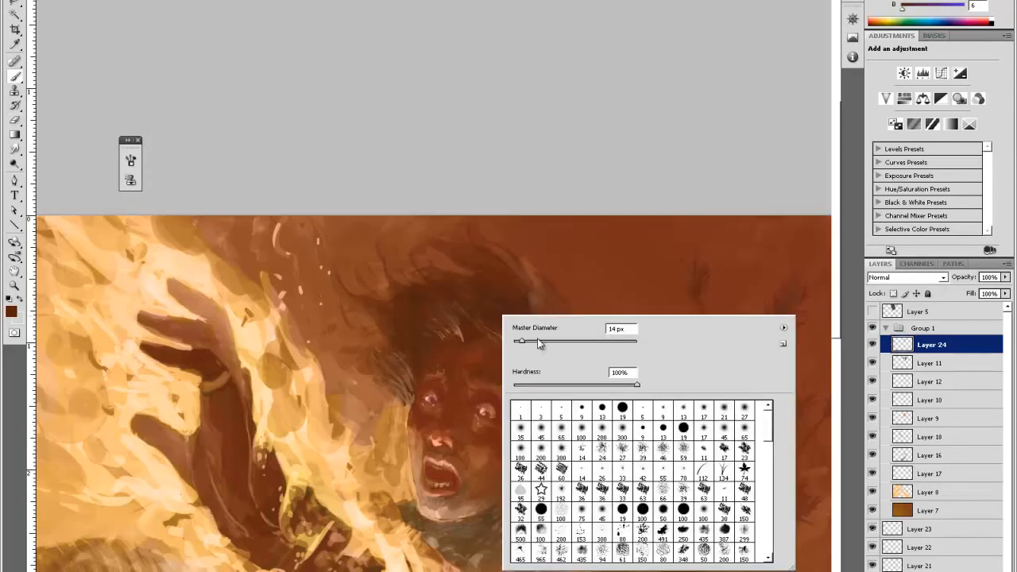
{"action": "left_click", "coordinate": [539, 342]}
{"action": "left_click", "coordinate": [470, 347]}
{"action": "key", "text": "e"}
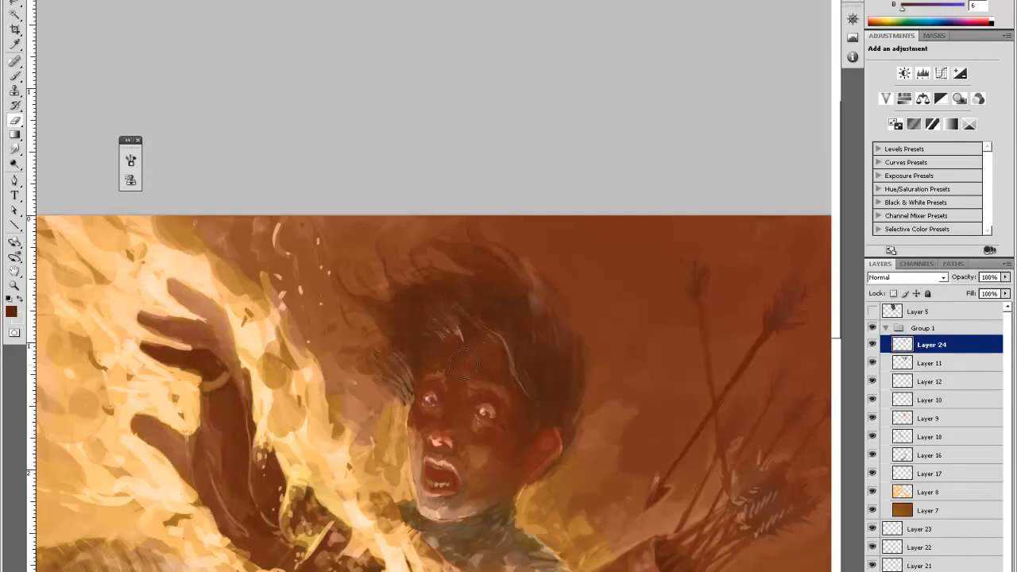
{"action": "key", "text": "b"}
{"action": "key", "text": "e"}
{"action": "key", "text": "ctrl+minus"}
{"action": "key", "text": "ctrl+minus"}
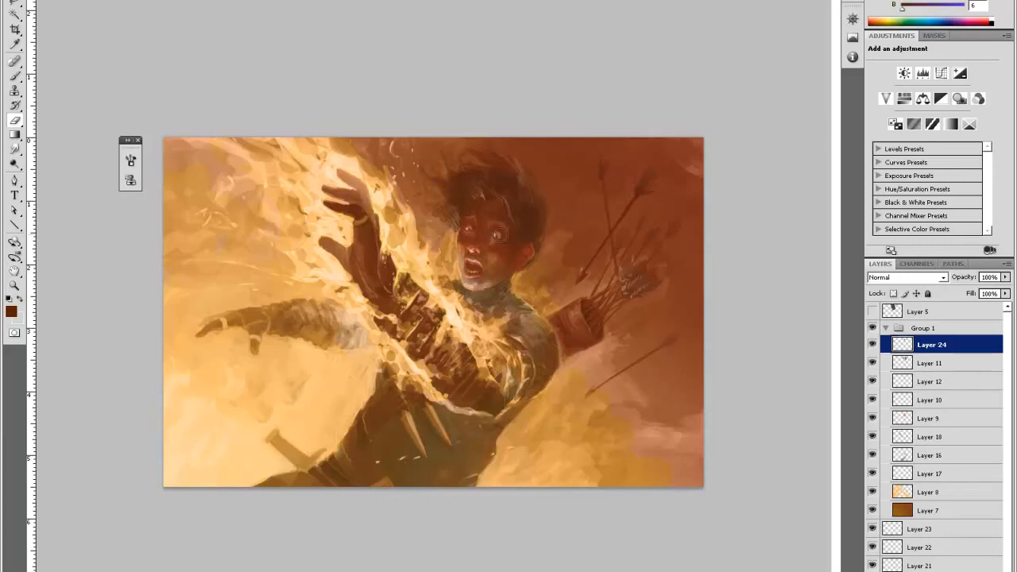
Add a new layer directly above Layer 7 in Group 1 and set the foreground colour to a dark purple
{"action": "key", "text": "z"}
{"action": "left_click", "coordinate": [493, 306]}
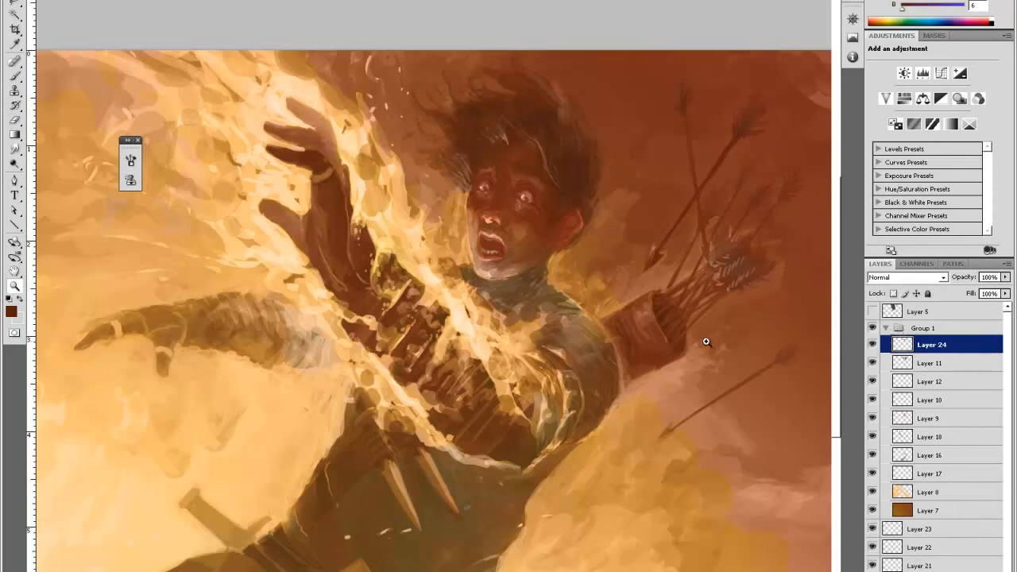
{"action": "left_click", "coordinate": [723, 415], "text": "alt"}
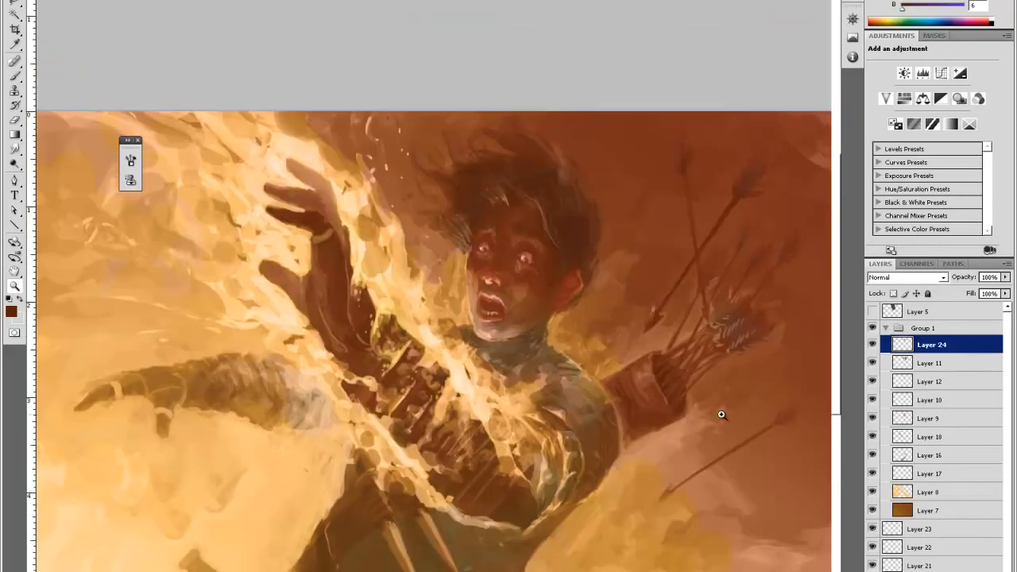
{"action": "left_click", "coordinate": [687, 308], "text": "alt"}
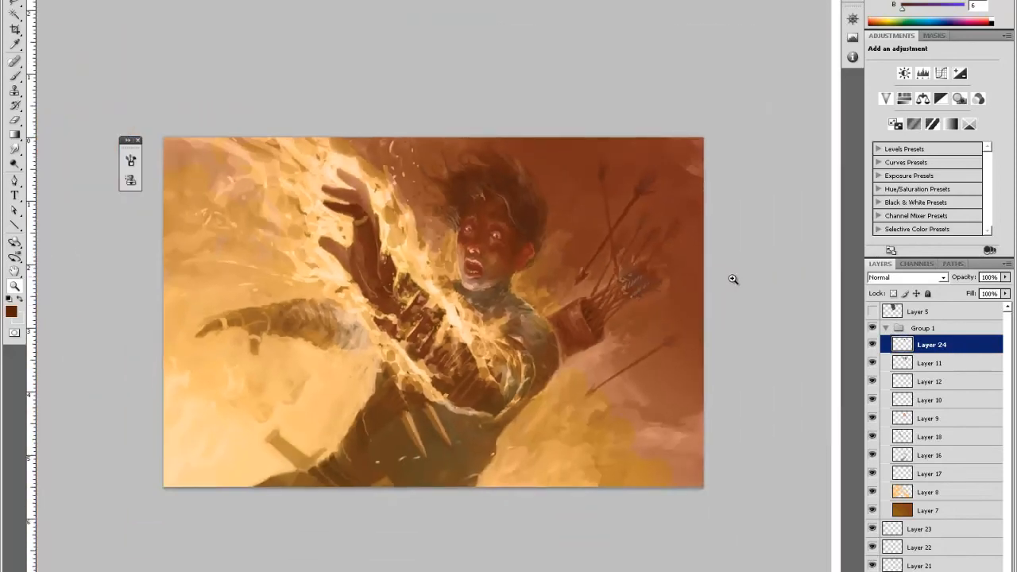
{"action": "left_click", "coordinate": [943, 511]}
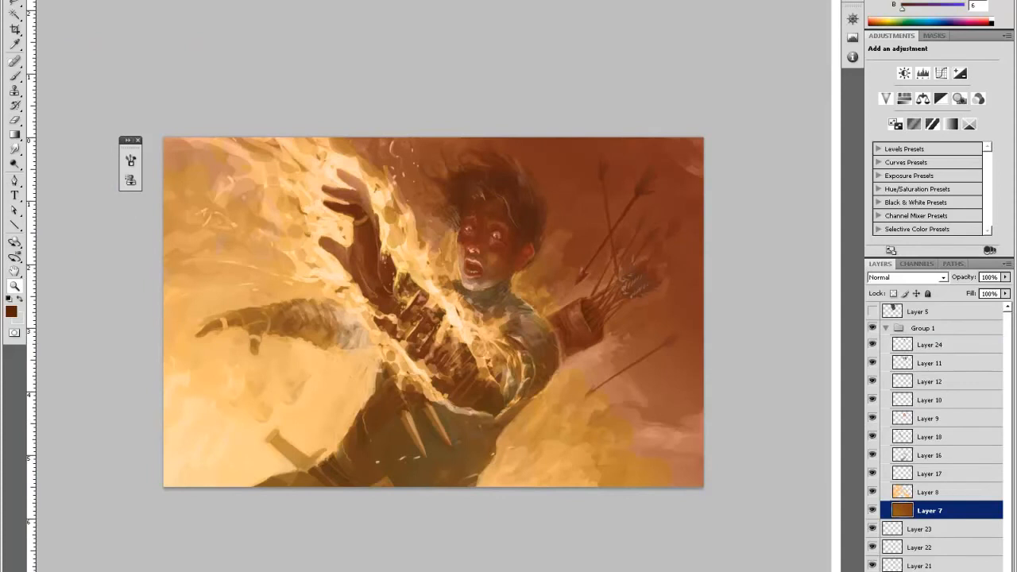
{"action": "key", "text": "ctrl+shift+alt+n"}
{"action": "left_click", "coordinate": [11, 310]}
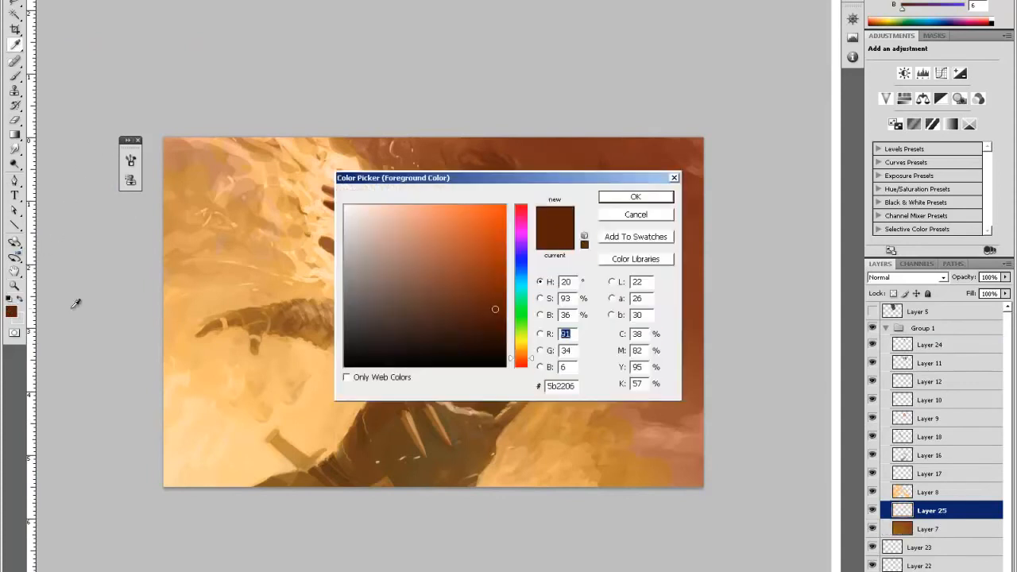
{"action": "left_click_drag", "start_coordinate": [525, 237], "coordinate": [525, 248]}
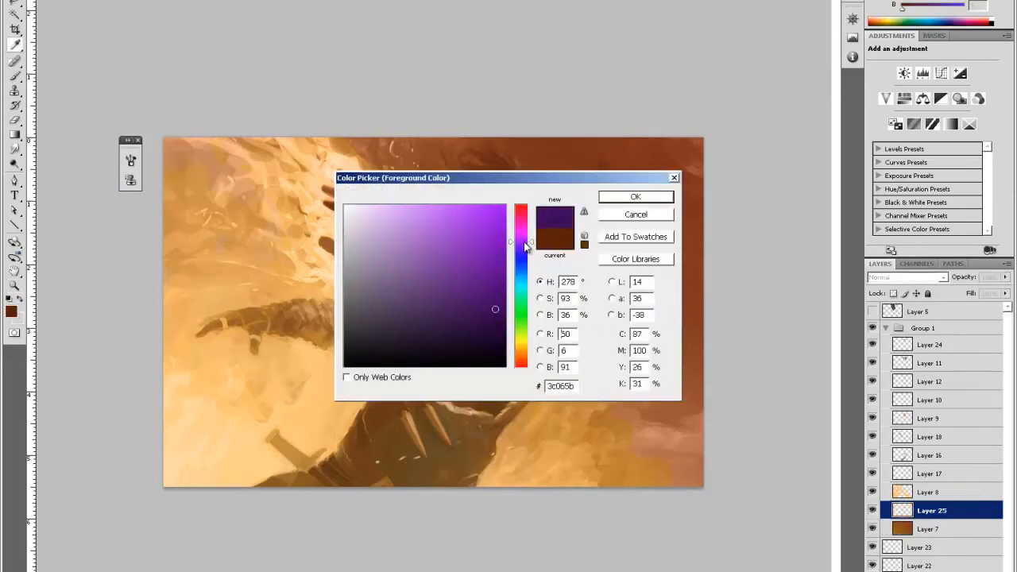
{"action": "left_click", "coordinate": [614, 199]}
Paint broad purple strokes with an enlarged brush over the red background around the arrows and the canvas's upper-right corner
{"action": "key", "text": "z"}
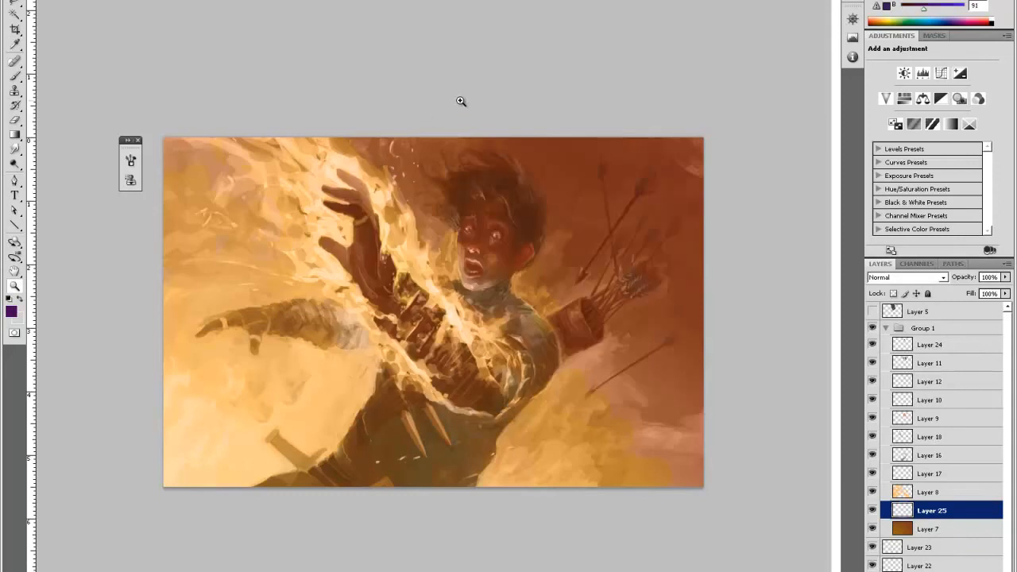
{"action": "key", "text": "b"}
{"action": "right_click", "coordinate": [653, 212]}
{"action": "left_click_drag", "start_coordinate": [702, 233], "coordinate": [740, 232]}
{"action": "mouse_move", "coordinate": [643, 114]}
{"action": "left_mouse_down"}
{"action": "mouse_move", "coordinate": [698, 136]}
{"action": "mouse_move", "coordinate": [655, 236]}
{"action": "mouse_move", "coordinate": [706, 346]}
{"action": "mouse_move", "coordinate": [687, 373]}
{"action": "mouse_move", "coordinate": [560, 140]}
{"action": "mouse_move", "coordinate": [526, 124]}
{"action": "mouse_move", "coordinate": [580, 215]}
{"action": "mouse_move", "coordinate": [599, 195]}
{"action": "mouse_move", "coordinate": [583, 167]}
{"action": "left_mouse_up"}
Thin out the purple background tint with a larger Eraser and lower its layer's opacity to 27%
{"action": "key", "text": "e"}
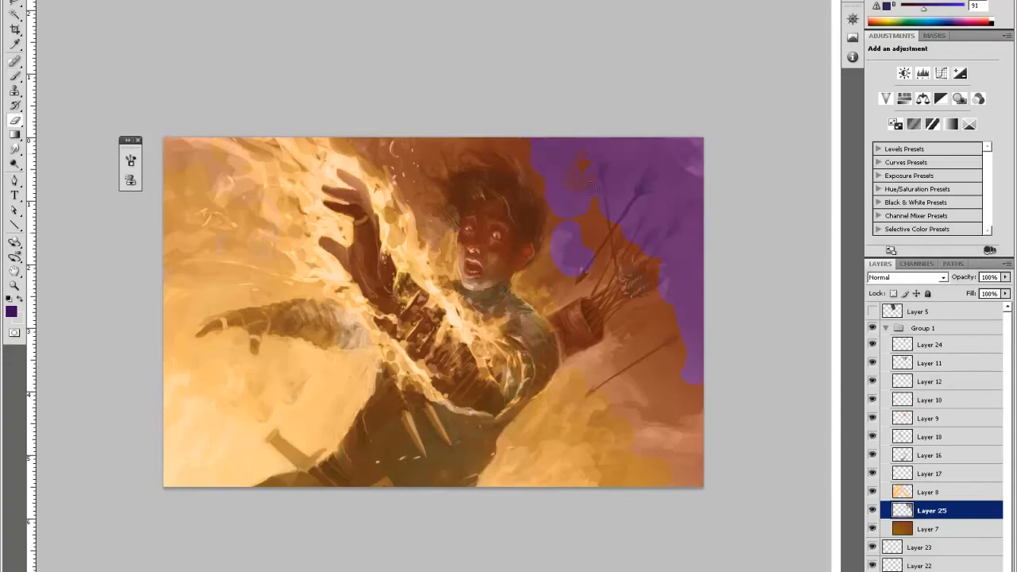
{"action": "right_click", "coordinate": [597, 161]}
{"action": "left_click_drag", "start_coordinate": [650, 189], "coordinate": [685, 189]}
{"action": "left_click", "coordinate": [608, 116]}
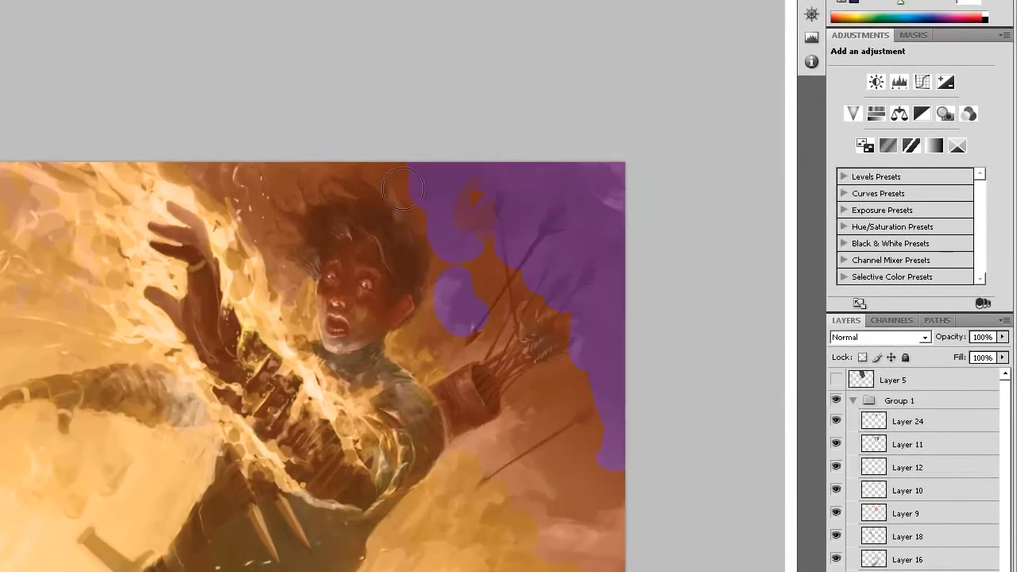
{"action": "mouse_move", "coordinate": [441, 278]}
{"action": "left_mouse_down"}
{"action": "mouse_move", "coordinate": [443, 302]}
{"action": "mouse_move", "coordinate": [465, 324]}
{"action": "mouse_move", "coordinate": [482, 299]}
{"action": "mouse_move", "coordinate": [471, 318]}
{"action": "mouse_move", "coordinate": [446, 280]}
{"action": "mouse_move", "coordinate": [480, 306]}
{"action": "mouse_move", "coordinate": [451, 304]}
{"action": "mouse_move", "coordinate": [474, 241]}
{"action": "mouse_move", "coordinate": [465, 259]}
{"action": "mouse_move", "coordinate": [498, 262]}
{"action": "mouse_move", "coordinate": [502, 290]}
{"action": "mouse_move", "coordinate": [576, 265]}
{"action": "mouse_move", "coordinate": [565, 273]}
{"action": "mouse_move", "coordinate": [587, 310]}
{"action": "mouse_move", "coordinate": [596, 287]}
{"action": "mouse_move", "coordinate": [584, 357]}
{"action": "mouse_move", "coordinate": [577, 317]}
{"action": "mouse_move", "coordinate": [577, 433]}
{"action": "mouse_move", "coordinate": [597, 447]}
{"action": "mouse_move", "coordinate": [598, 399]}
{"action": "mouse_move", "coordinate": [607, 466]}
{"action": "mouse_move", "coordinate": [618, 477]}
{"action": "mouse_move", "coordinate": [577, 378]}
{"action": "mouse_move", "coordinate": [592, 445]}
{"action": "mouse_move", "coordinate": [574, 387]}
{"action": "mouse_move", "coordinate": [587, 429]}
{"action": "mouse_move", "coordinate": [626, 361]}
{"action": "mouse_move", "coordinate": [533, 211]}
{"action": "mouse_move", "coordinate": [537, 327]}
{"action": "mouse_move", "coordinate": [514, 293]}
{"action": "mouse_move", "coordinate": [564, 218]}
{"action": "mouse_move", "coordinate": [559, 267]}
{"action": "mouse_move", "coordinate": [596, 235]}
{"action": "mouse_move", "coordinate": [599, 257]}
{"action": "mouse_move", "coordinate": [627, 229]}
{"action": "mouse_move", "coordinate": [569, 230]}
{"action": "mouse_move", "coordinate": [562, 169]}
{"action": "mouse_move", "coordinate": [441, 175]}
{"action": "left_mouse_up"}
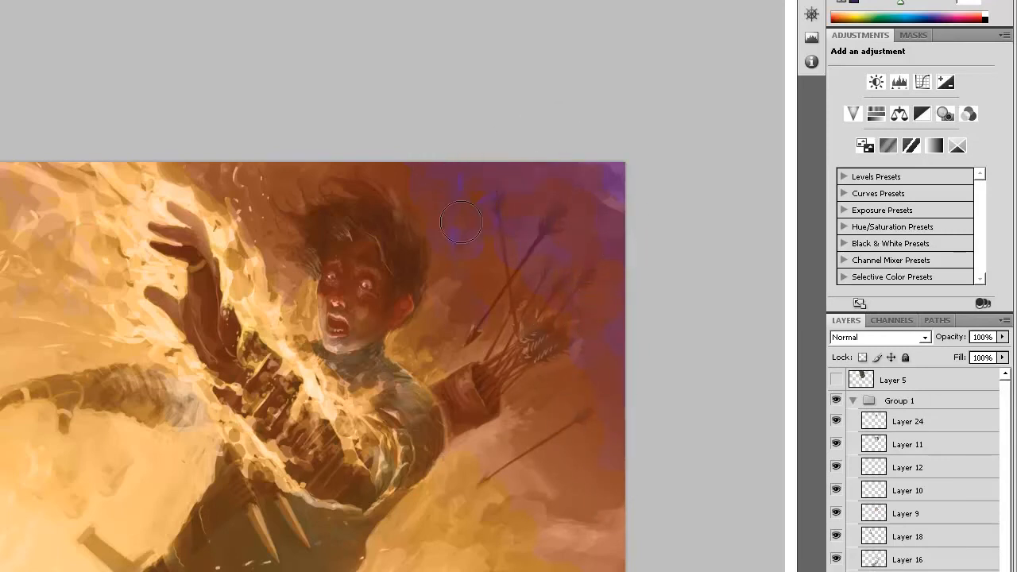
{"action": "left_click_drag", "start_coordinate": [968, 339], "coordinate": [932, 348]}
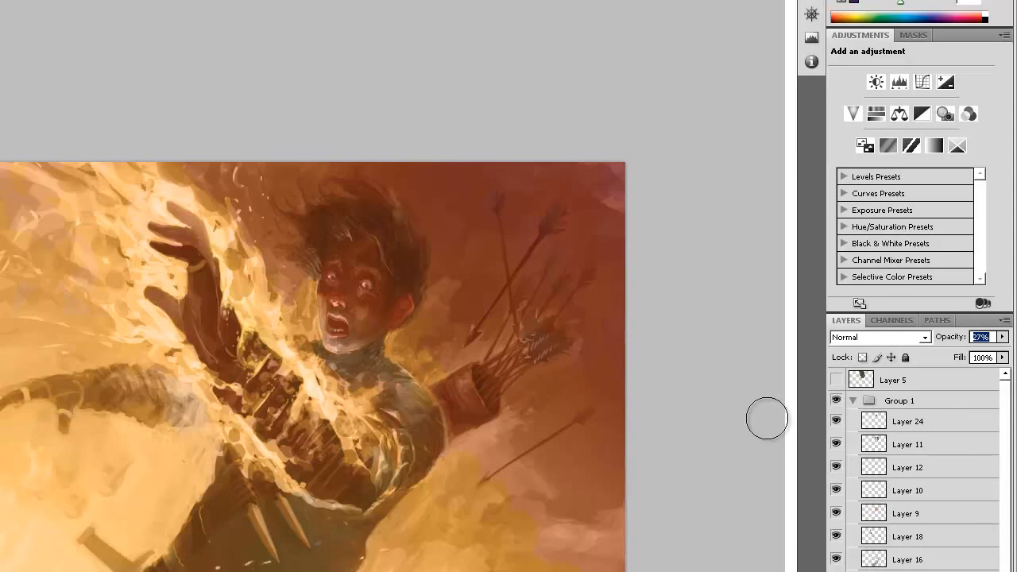
Collapse Group 1 and add a Brightness/Contrast adjustment layer directly above it
{"action": "left_click", "coordinate": [853, 400]}
{"action": "left_click", "coordinate": [932, 401]}
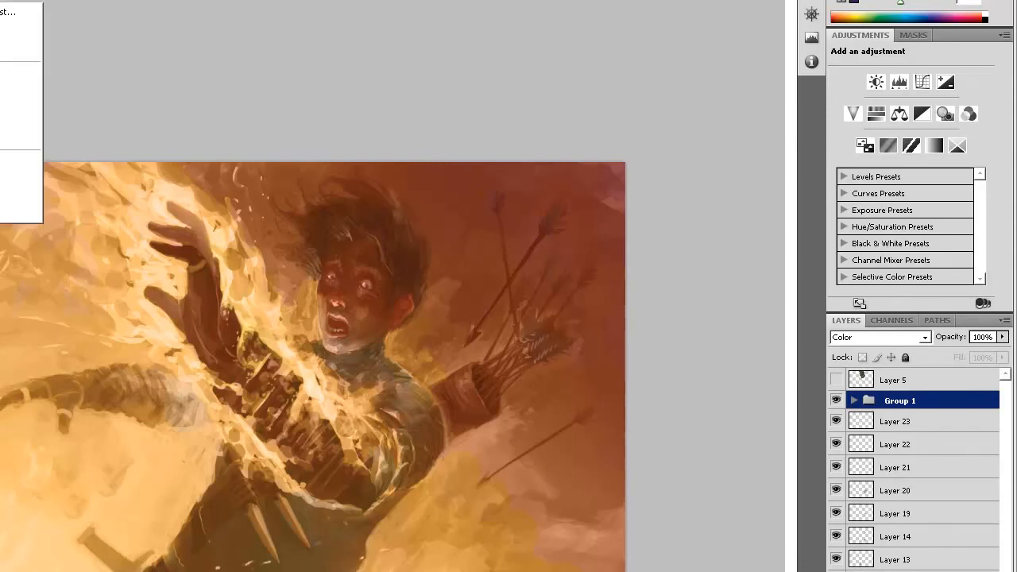
{"action": "left_click", "coordinate": [22, 13]}
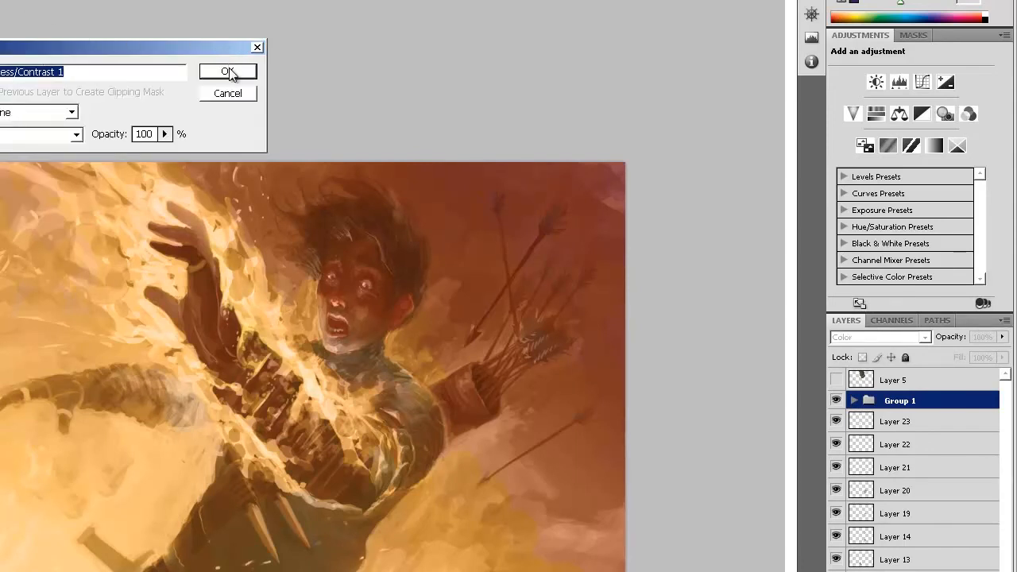
{"action": "left_click", "coordinate": [228, 71]}
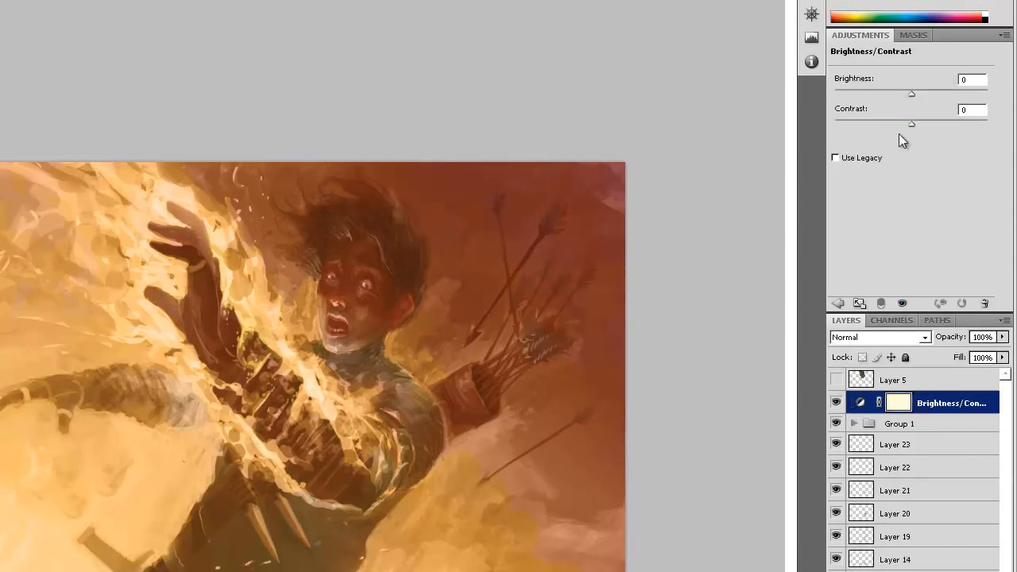
Set the adjustment's brightness to 0 and its contrast to 38, trying both stronger and weaker contrast
{"action": "left_click_drag", "start_coordinate": [921, 125], "coordinate": [914, 92]}
{"action": "left_click", "coordinate": [968, 80]}
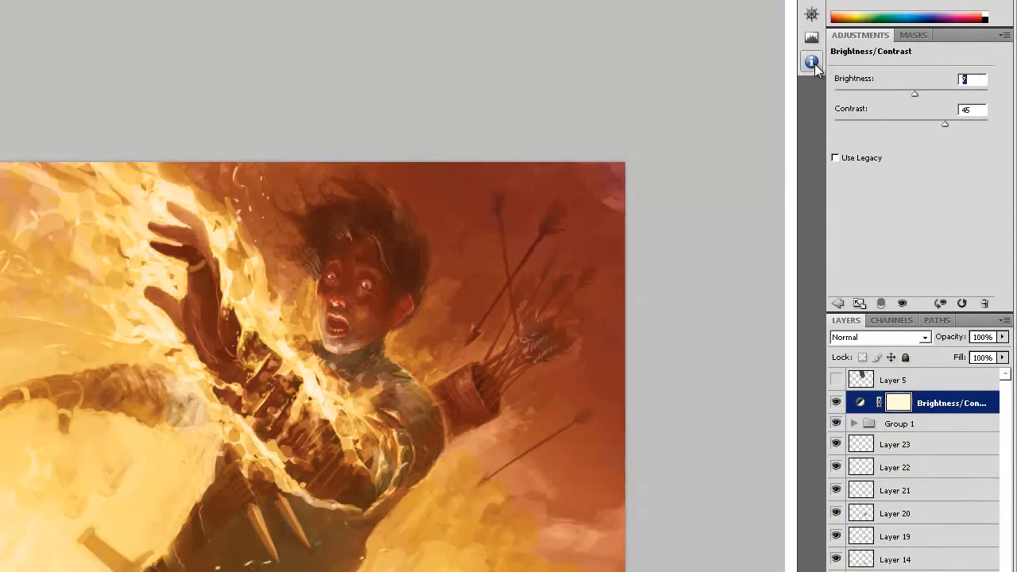
{"action": "type", "text": "0"}
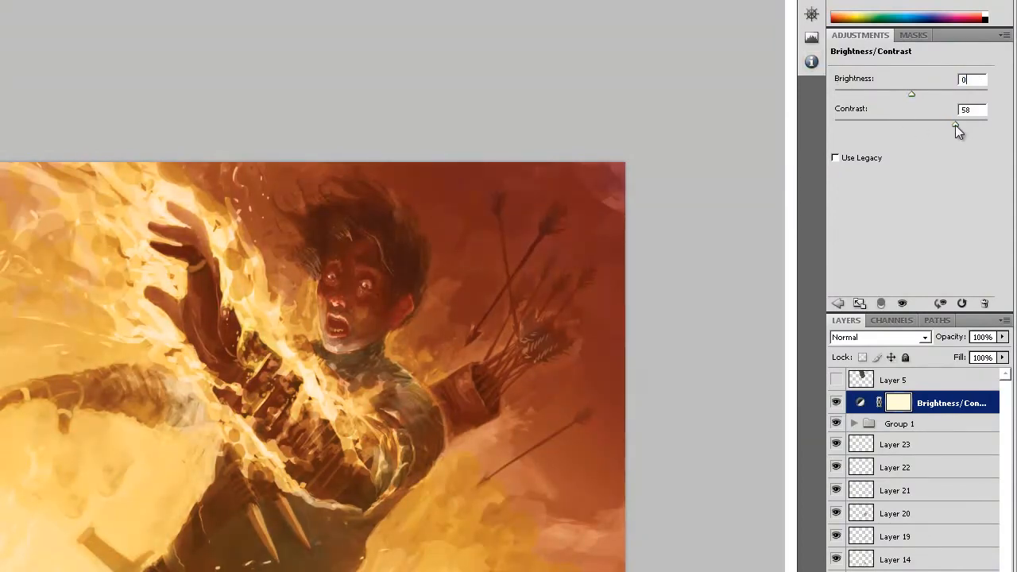
{"action": "left_click_drag", "start_coordinate": [951, 125], "coordinate": [732, 102]}
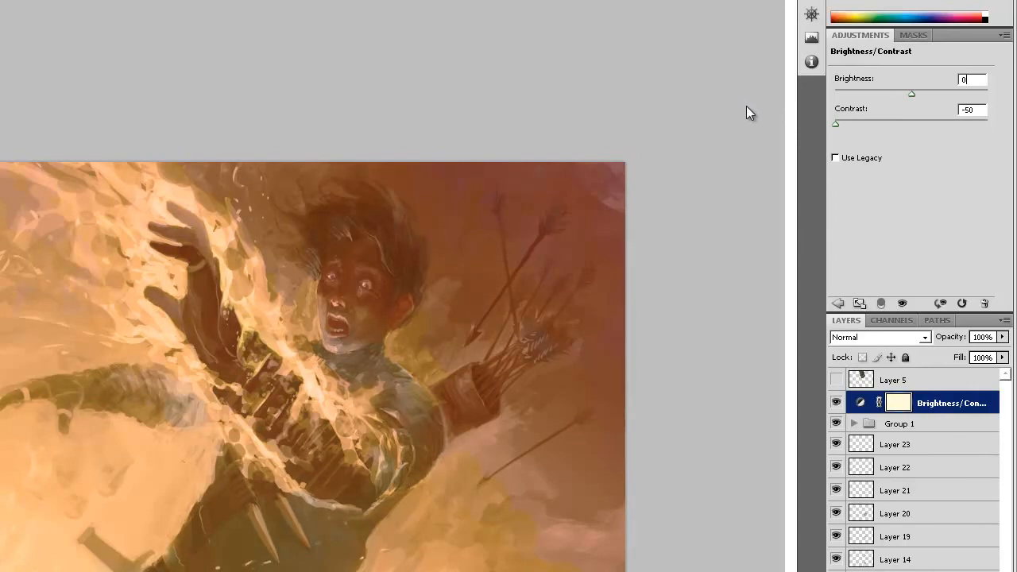
{"action": "mouse_move", "coordinate": [836, 124]}
{"action": "left_mouse_down"}
{"action": "mouse_move", "coordinate": [987, 124]}
{"action": "mouse_move", "coordinate": [849, 134]}
{"action": "mouse_move", "coordinate": [960, 140]}
{"action": "left_mouse_up"}
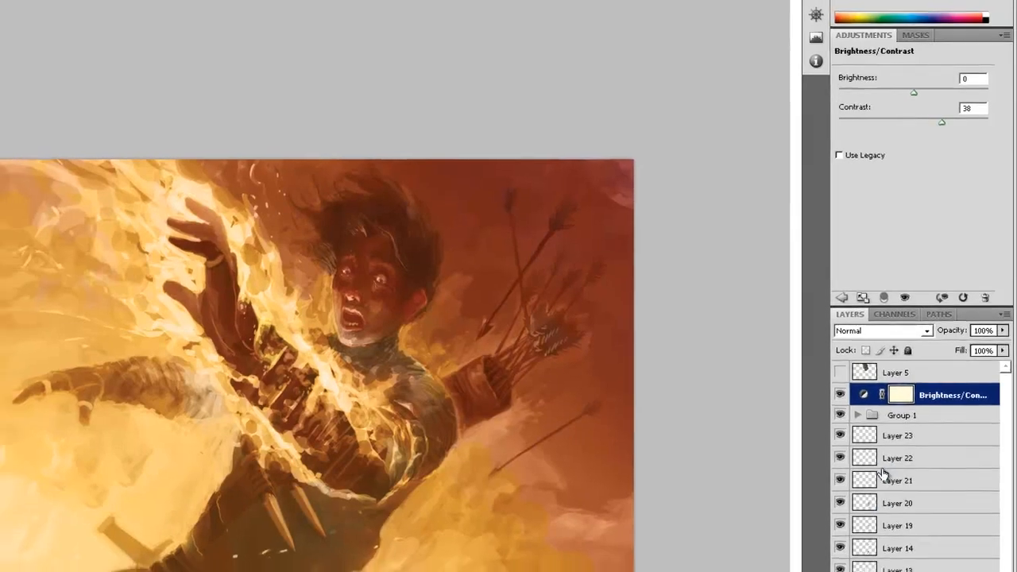
Save the layered painting as a new Photoshop file named Burn_10
{"action": "key", "text": "ctrl+shift+s"}
{"action": "left_click", "coordinate": [437, 426]}
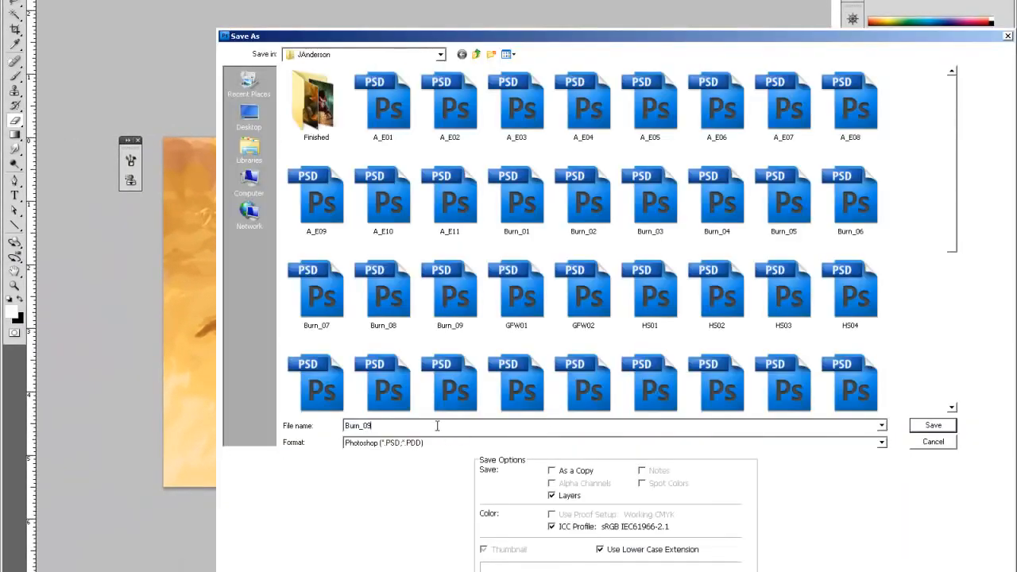
{"action": "key", "text": "Return"}
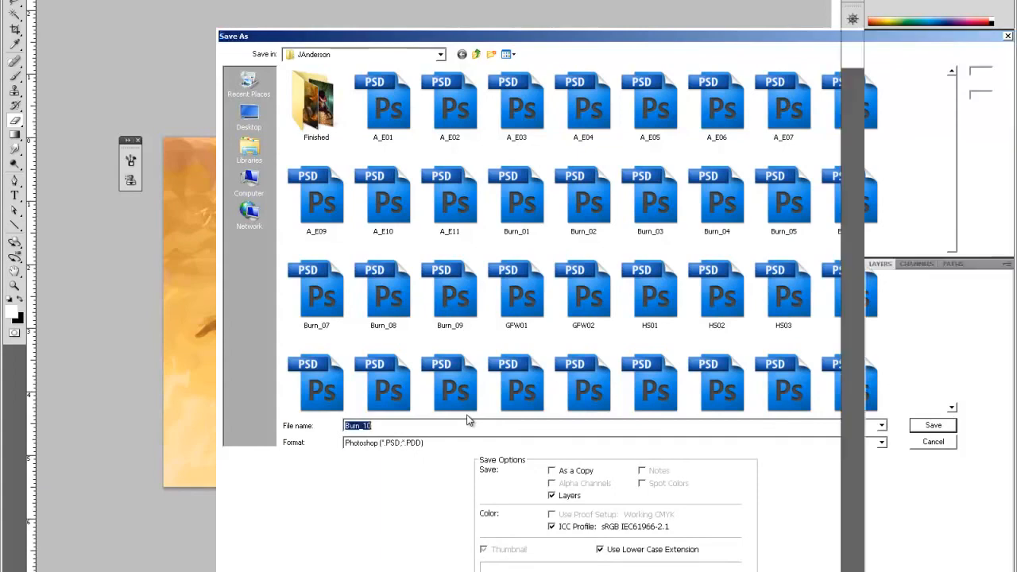
Merge all visible layers into one and add a new layer above it in Color Dodge mode
{"action": "key", "text": "ctrl+shift+e"}
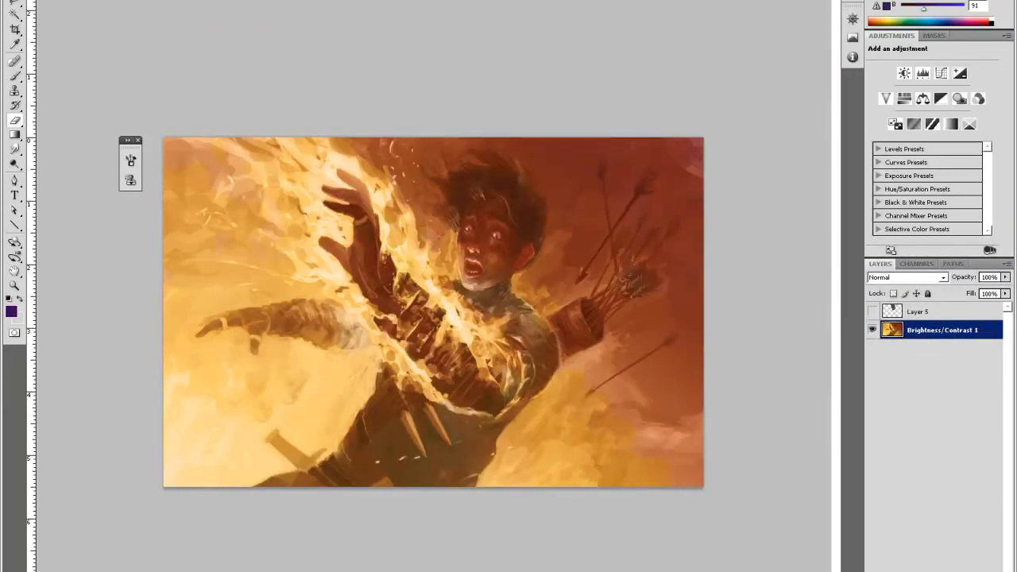
{"action": "key", "text": "ctrl+shift+alt+n"}
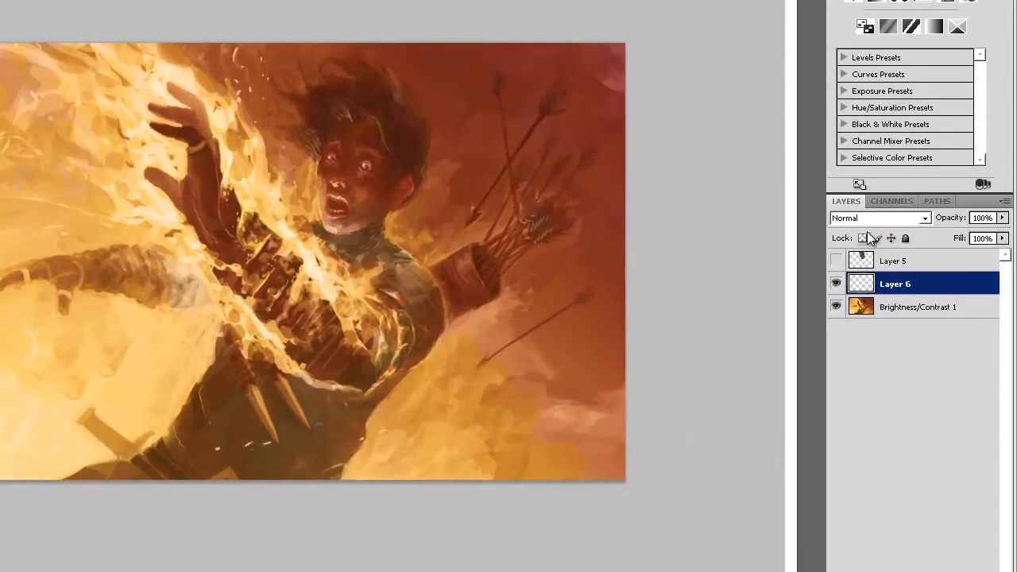
{"action": "left_click", "coordinate": [872, 218]}
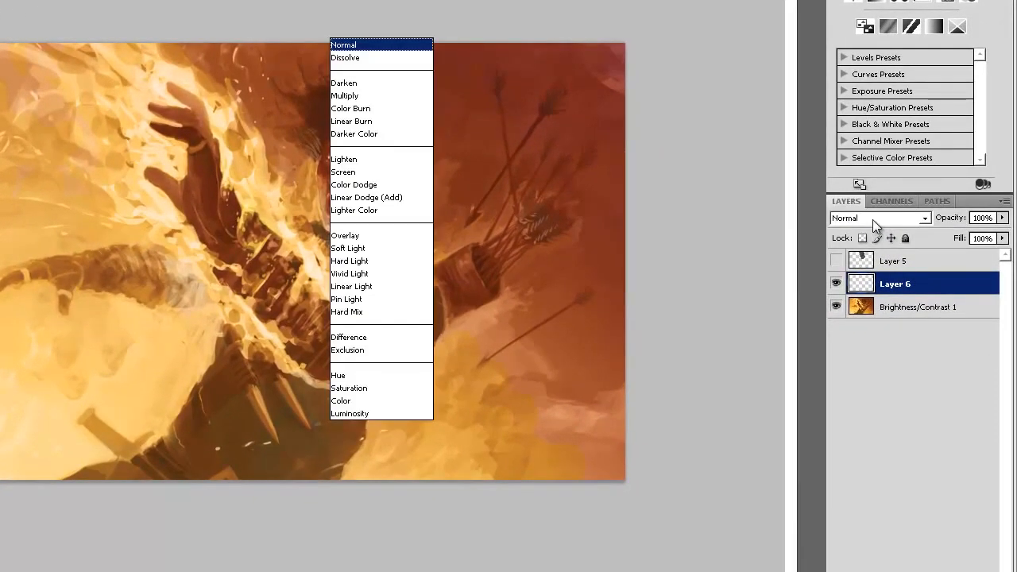
{"action": "left_click", "coordinate": [369, 184]}
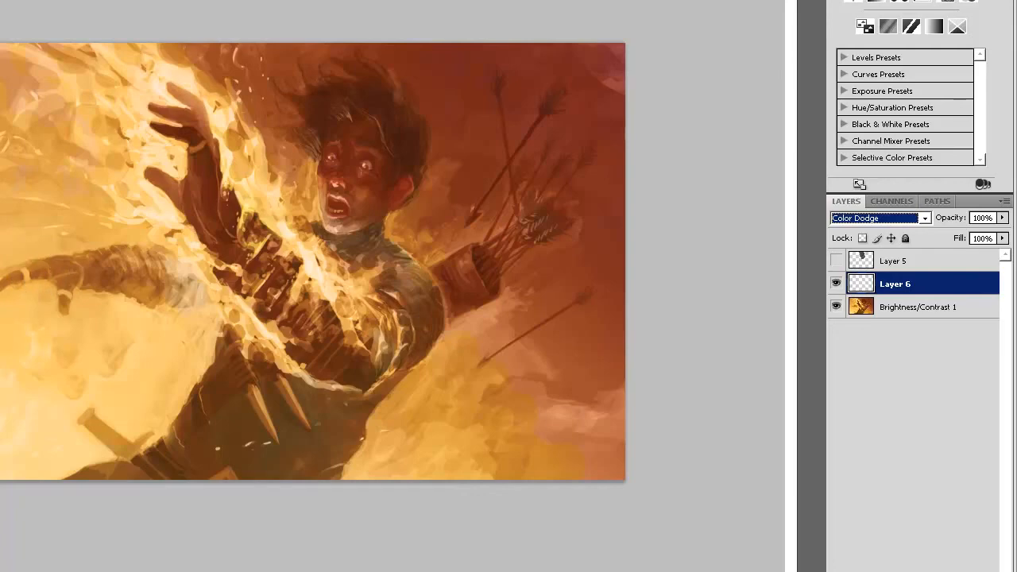
Sample a burnt orange from the background and paint a glow on the archer's chin with a much smaller hard brush, softening it with the eraser
{"action": "left_click", "coordinate": [255, 109], "text": "alt"}
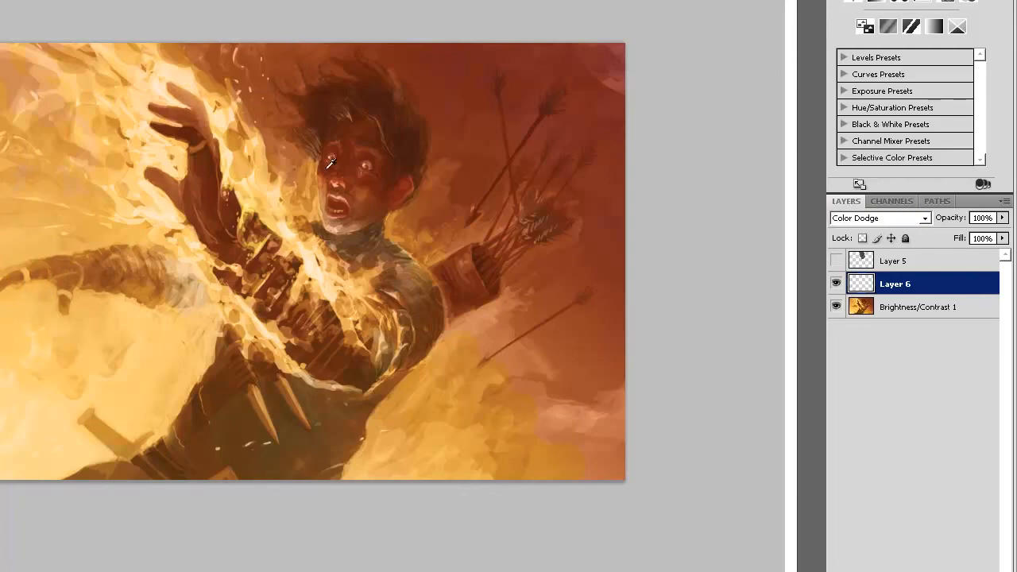
{"action": "left_click", "coordinate": [398, 171], "text": "ctrl"}
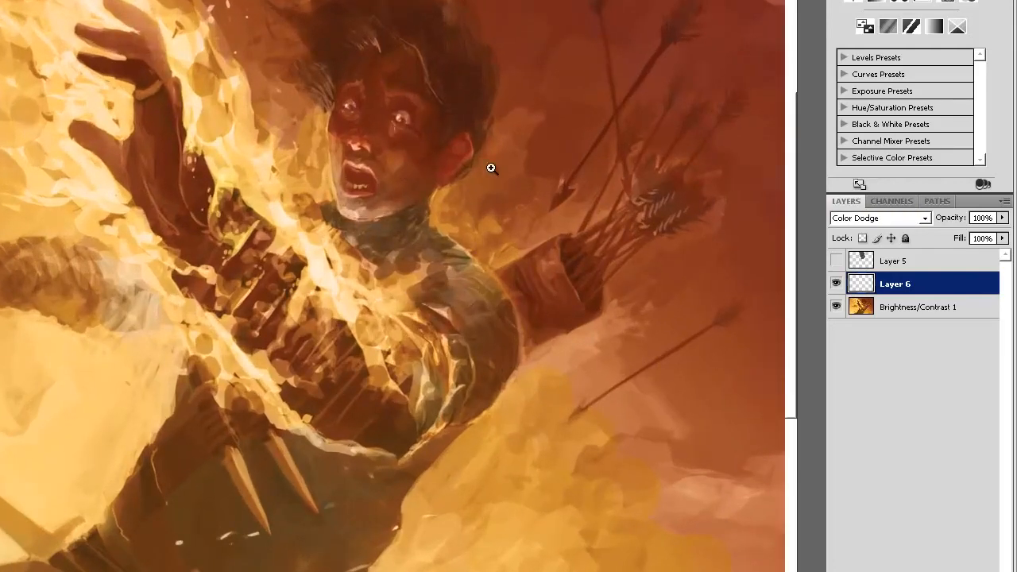
{"action": "left_click", "coordinate": [463, 149], "text": "ctrl"}
{"action": "left_click_drag", "start_coordinate": [479, 193], "coordinate": [517, 298]}
{"action": "right_click", "coordinate": [452, 212]}
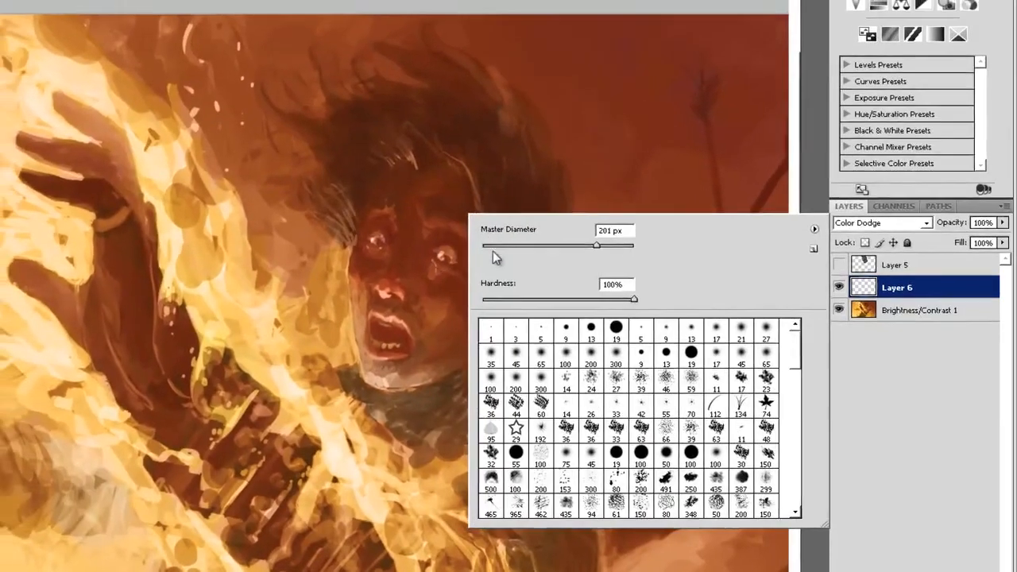
{"action": "left_click", "coordinate": [484, 245]}
{"action": "left_click_drag", "start_coordinate": [358, 364], "coordinate": [381, 374]}
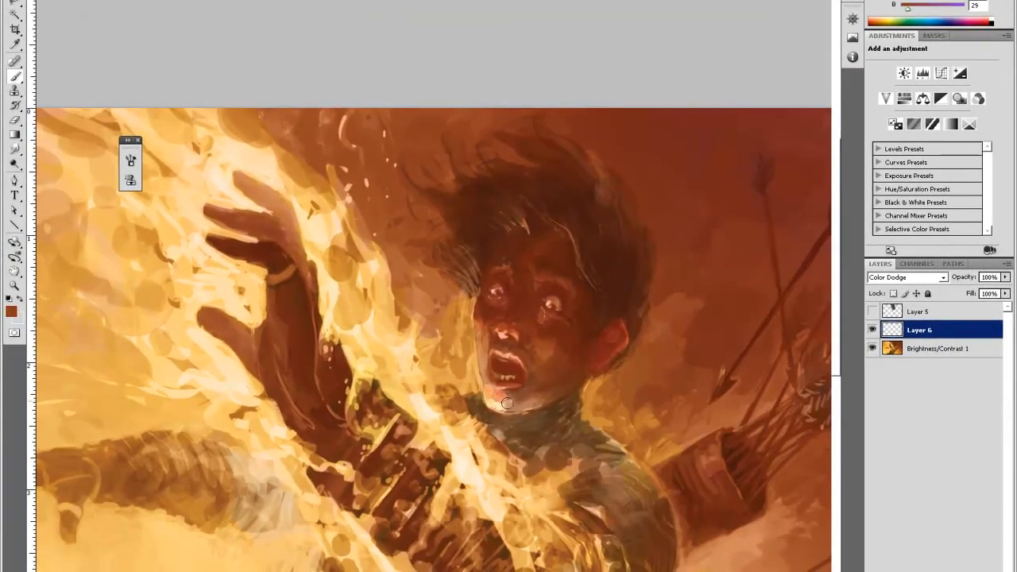
{"action": "mouse_move", "coordinate": [507, 404]}
{"action": "left_mouse_down"}
{"action": "mouse_move", "coordinate": [531, 388]}
{"action": "mouse_move", "coordinate": [523, 408]}
{"action": "mouse_move", "coordinate": [545, 393]}
{"action": "mouse_move", "coordinate": [515, 422]}
{"action": "mouse_move", "coordinate": [527, 393]}
{"action": "mouse_move", "coordinate": [559, 377]}
{"action": "mouse_move", "coordinate": [506, 421]}
{"action": "left_mouse_up"}
{"action": "key", "text": "e"}
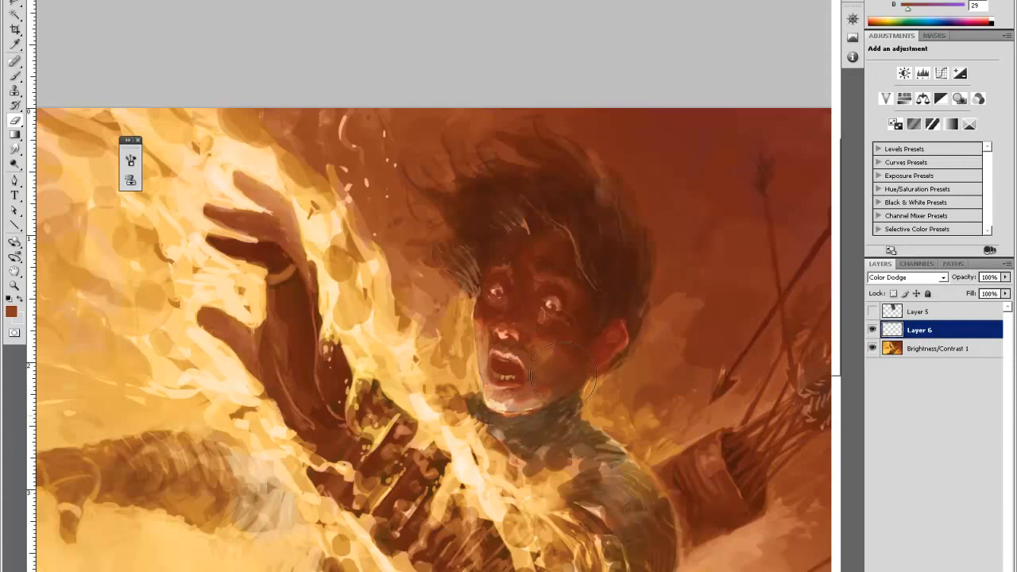
Paint fiery highlights along the archer's upper lip and mouth corner, and soften them with the eraser
{"action": "key", "text": "b"}
{"action": "right_click", "coordinate": [541, 268]}
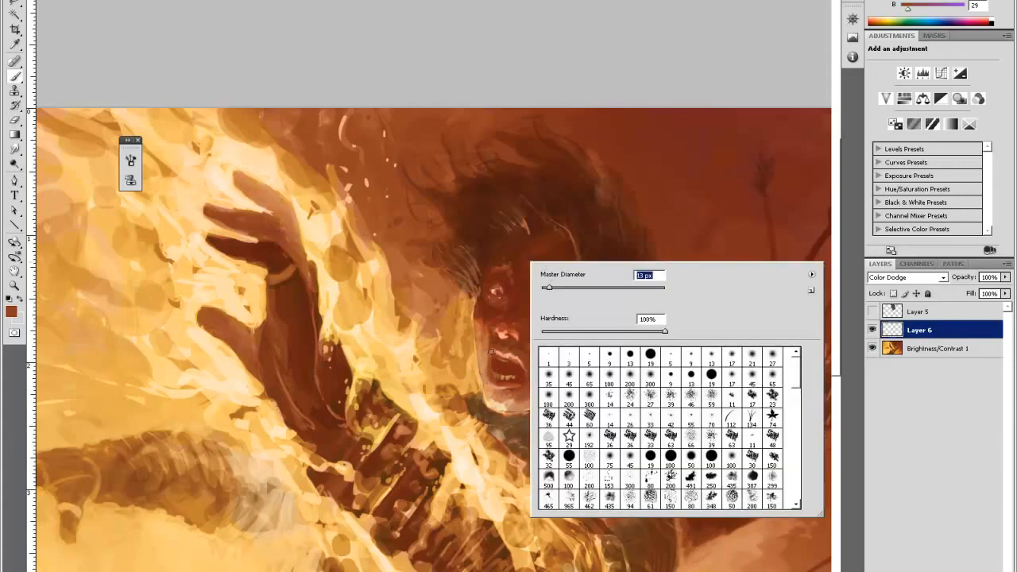
{"action": "left_click", "coordinate": [491, 352]}
{"action": "left_click_drag", "start_coordinate": [512, 356], "coordinate": [525, 373]}
{"action": "key", "text": "e"}
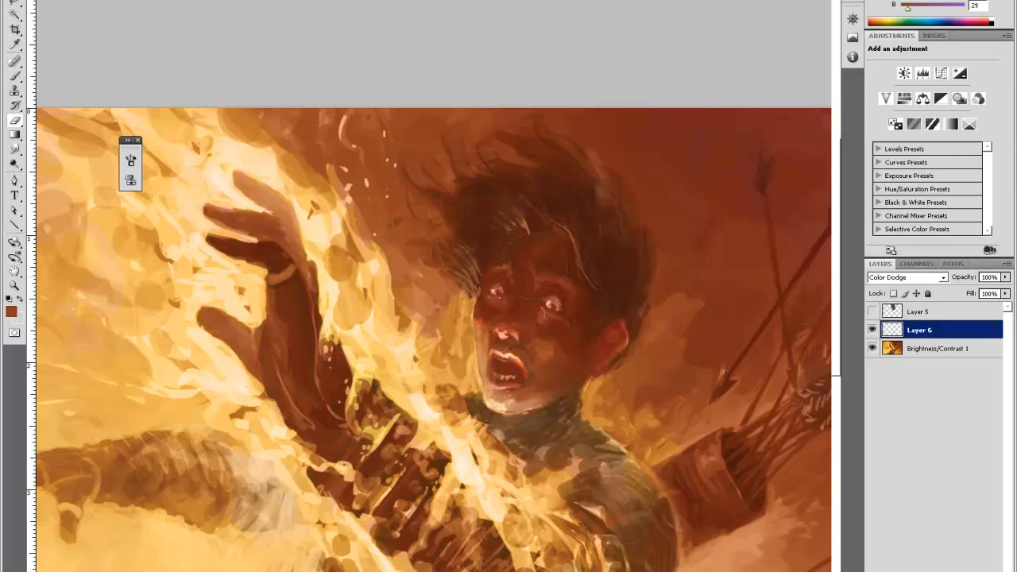
Dab glowing highlights onto both of the archer's eyes and erase the excess around them
{"action": "key", "text": "b"}
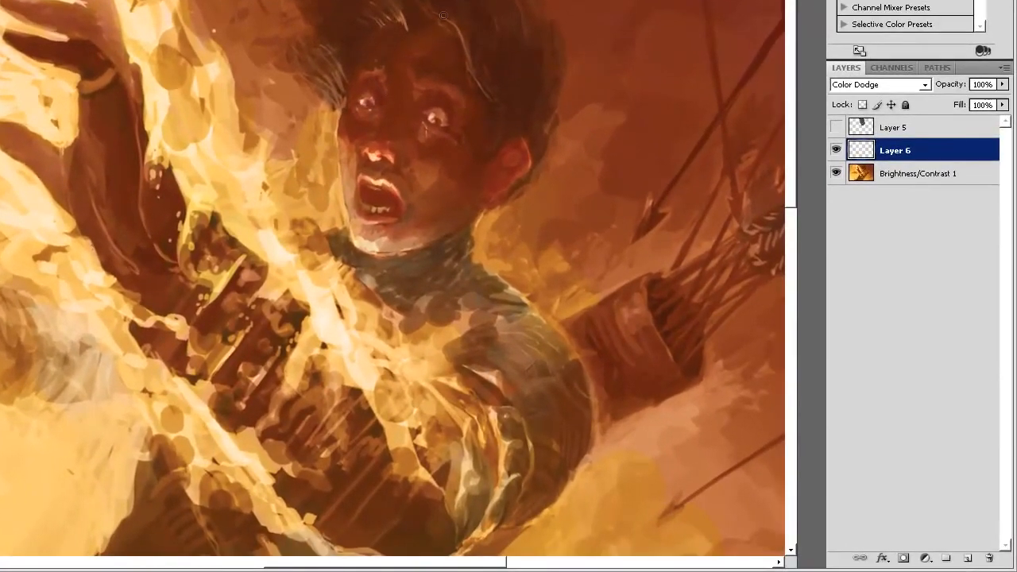
{"action": "left_click", "coordinate": [434, 119]}
{"action": "left_click", "coordinate": [366, 103]}
{"action": "key", "text": "e"}
{"action": "left_click", "coordinate": [370, 92]}
{"action": "left_click", "coordinate": [450, 109]}
Add a warm glow to the fire-side edge of the archer's cheek and trim it with a resized eraser
{"action": "mouse_move", "coordinate": [339, 153]}
{"action": "left_mouse_down"}
{"action": "mouse_move", "coordinate": [345, 198]}
{"action": "mouse_move", "coordinate": [351, 170]}
{"action": "mouse_move", "coordinate": [328, 151]}
{"action": "left_mouse_up"}
{"action": "key", "text": "e"}
{"action": "right_click", "coordinate": [328, 149]}
{"action": "left_click", "coordinate": [404, 127]}
{"action": "left_click", "coordinate": [334, 156]}
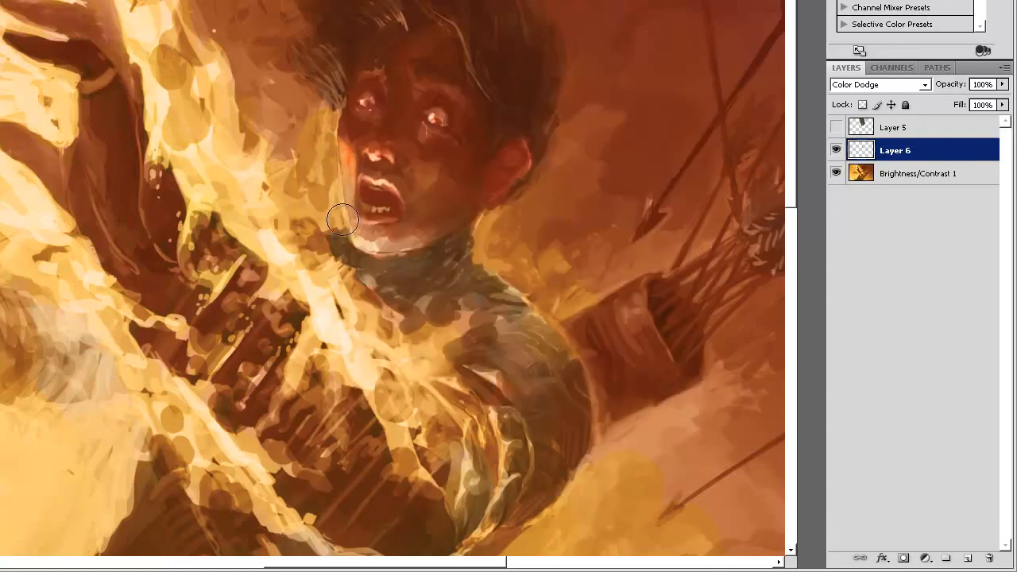
Brighten the archer's quiver-side eye and strengthen the glow along the lips and inside the open mouth
{"action": "key", "text": "b"}
{"action": "left_click_drag", "start_coordinate": [427, 121], "coordinate": [442, 121]}
{"action": "mouse_move", "coordinate": [365, 178]}
{"action": "left_mouse_down"}
{"action": "mouse_move", "coordinate": [395, 193]}
{"action": "mouse_move", "coordinate": [389, 211]}
{"action": "left_mouse_up"}
{"action": "left_click_drag", "start_coordinate": [369, 220], "coordinate": [391, 220]}
Paint a red-orange glow on the archer's ear and blend it by erasing the excess
{"action": "key", "text": "e"}
{"action": "mouse_move", "coordinate": [510, 159]}
{"action": "left_mouse_down"}
{"action": "mouse_move", "coordinate": [492, 194]}
{"action": "mouse_move", "coordinate": [511, 180]}
{"action": "mouse_move", "coordinate": [520, 152]}
{"action": "mouse_move", "coordinate": [517, 179]}
{"action": "mouse_move", "coordinate": [526, 154]}
{"action": "mouse_move", "coordinate": [497, 185]}
{"action": "mouse_move", "coordinate": [506, 193]}
{"action": "mouse_move", "coordinate": [512, 183]}
{"action": "mouse_move", "coordinate": [498, 169]}
{"action": "mouse_move", "coordinate": [529, 140]}
{"action": "mouse_move", "coordinate": [517, 163]}
{"action": "left_mouse_up"}
{"action": "key", "text": "e"}
{"action": "key", "text": "e"}
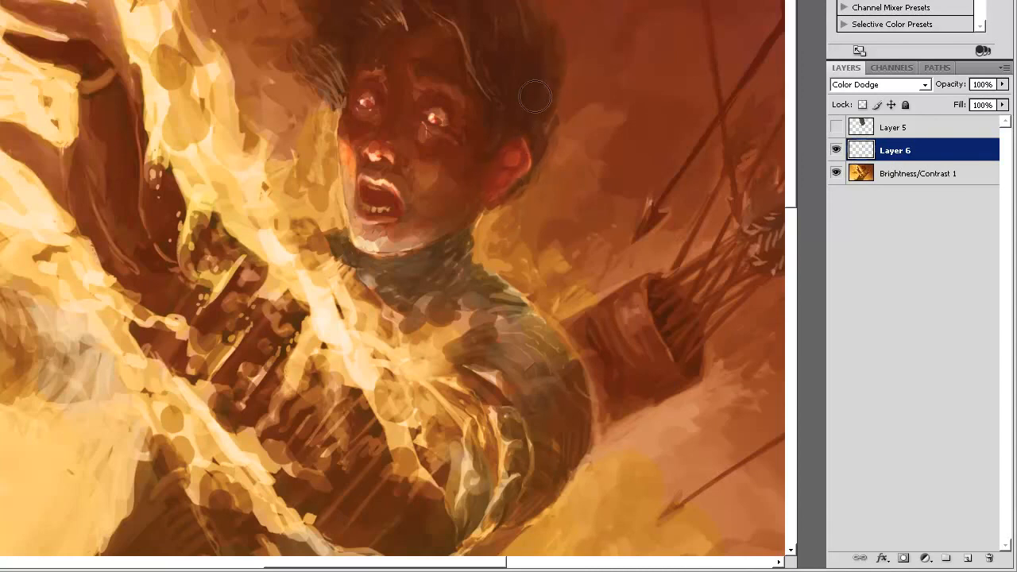
{"action": "key", "text": "b"}
{"action": "key", "text": "e"}
{"action": "left_click_drag", "start_coordinate": [514, 158], "coordinate": [526, 161]}
Add small glowing strokes beneath both of the archer's eyes, softening them with the eraser
{"action": "key", "text": "b"}
{"action": "left_click_drag", "start_coordinate": [362, 115], "coordinate": [365, 113]}
{"action": "key", "text": "e"}
{"action": "key", "text": "b"}
{"action": "mouse_move", "coordinate": [420, 127]}
{"action": "left_mouse_down"}
{"action": "mouse_move", "coordinate": [434, 137]}
{"action": "mouse_move", "coordinate": [439, 120]}
{"action": "mouse_move", "coordinate": [429, 140]}
{"action": "left_mouse_up"}
Build up an orange glow on the cheek beside the archer's mouth and fade it with the eraser
{"action": "key", "text": "b"}
{"action": "key", "text": "e"}
{"action": "mouse_move", "coordinate": [415, 183]}
{"action": "left_mouse_down"}
{"action": "mouse_move", "coordinate": [444, 172]}
{"action": "mouse_move", "coordinate": [424, 185]}
{"action": "mouse_move", "coordinate": [427, 167]}
{"action": "mouse_move", "coordinate": [444, 169]}
{"action": "mouse_move", "coordinate": [436, 189]}
{"action": "mouse_move", "coordinate": [412, 171]}
{"action": "mouse_move", "coordinate": [434, 189]}
{"action": "mouse_move", "coordinate": [447, 172]}
{"action": "mouse_move", "coordinate": [435, 165]}
{"action": "mouse_move", "coordinate": [452, 176]}
{"action": "mouse_move", "coordinate": [416, 161]}
{"action": "left_mouse_up"}
{"action": "key", "text": "e"}
{"action": "left_click_drag", "start_coordinate": [418, 202], "coordinate": [419, 208]}
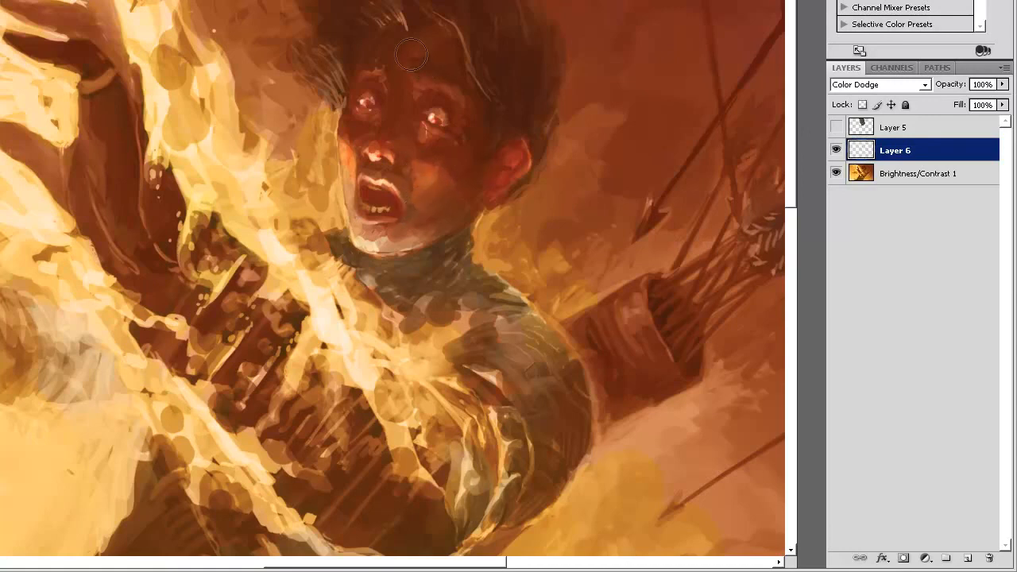
Paint firelight along the archer's jaw and underside of the chin, and erase it back to blend with the cheek
{"action": "key", "text": "b"}
{"action": "left_click_drag", "start_coordinate": [347, 194], "coordinate": [360, 241]}
{"action": "mouse_move", "coordinate": [414, 141]}
{"action": "left_mouse_down"}
{"action": "mouse_move", "coordinate": [431, 139]}
{"action": "mouse_move", "coordinate": [418, 141]}
{"action": "left_mouse_up"}
{"action": "mouse_move", "coordinate": [364, 237]}
{"action": "left_mouse_down"}
{"action": "mouse_move", "coordinate": [396, 217]}
{"action": "mouse_move", "coordinate": [375, 230]}
{"action": "mouse_move", "coordinate": [397, 220]}
{"action": "mouse_move", "coordinate": [374, 246]}
{"action": "mouse_move", "coordinate": [400, 234]}
{"action": "mouse_move", "coordinate": [388, 248]}
{"action": "mouse_move", "coordinate": [400, 250]}
{"action": "mouse_move", "coordinate": [424, 231]}
{"action": "mouse_move", "coordinate": [413, 246]}
{"action": "mouse_move", "coordinate": [434, 237]}
{"action": "mouse_move", "coordinate": [447, 217]}
{"action": "mouse_move", "coordinate": [401, 231]}
{"action": "mouse_move", "coordinate": [464, 214]}
{"action": "mouse_move", "coordinate": [415, 241]}
{"action": "left_mouse_up"}
{"action": "key", "text": "e"}
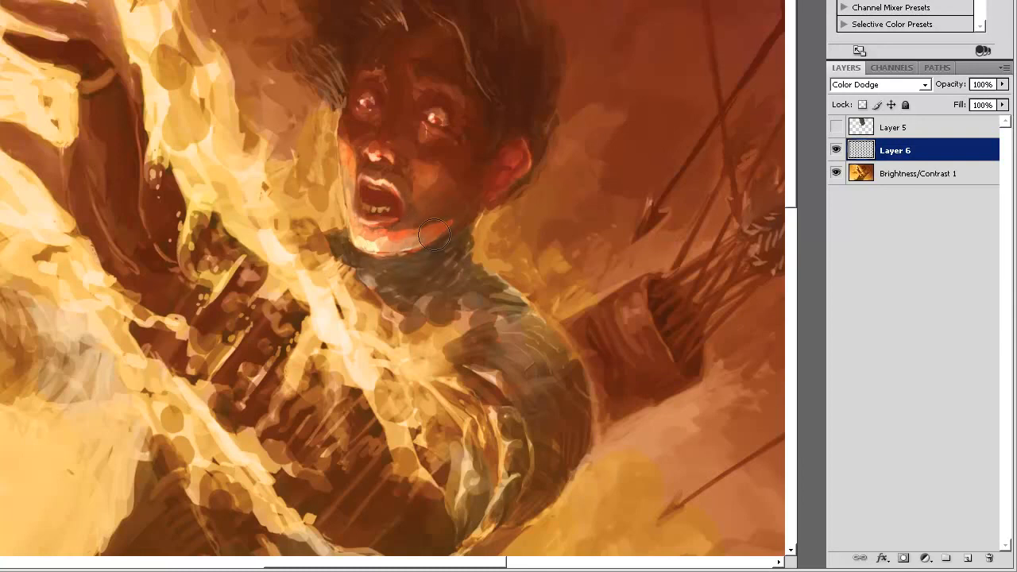
{"action": "key", "text": "b"}
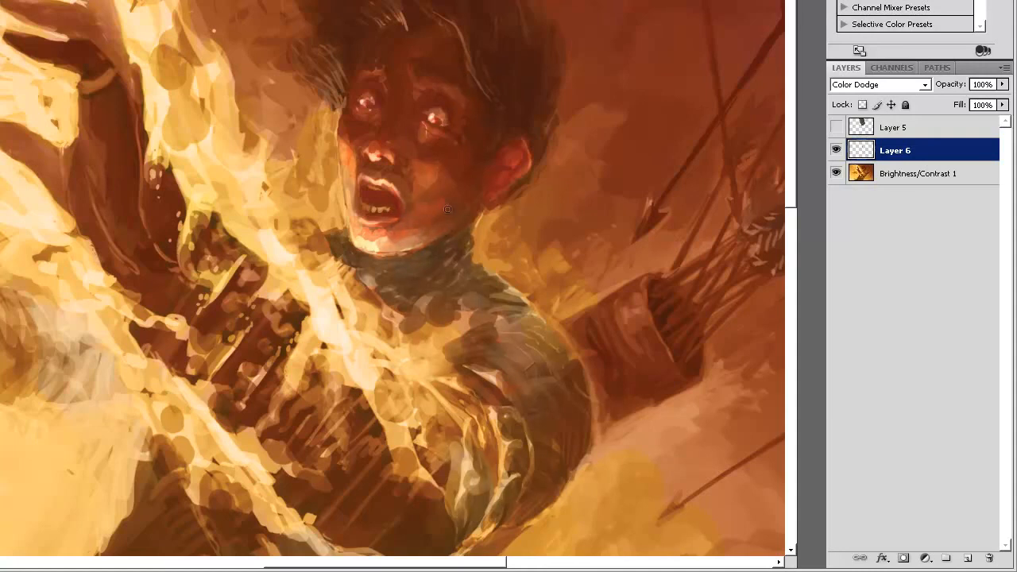
{"action": "key", "text": "e"}
{"action": "left_click_drag", "start_coordinate": [432, 193], "coordinate": [433, 198]}
Paint warm glowing strokes across the archer's brows and upper eyelids
{"action": "key", "text": "b"}
{"action": "left_click_drag", "start_coordinate": [418, 112], "coordinate": [453, 109]}
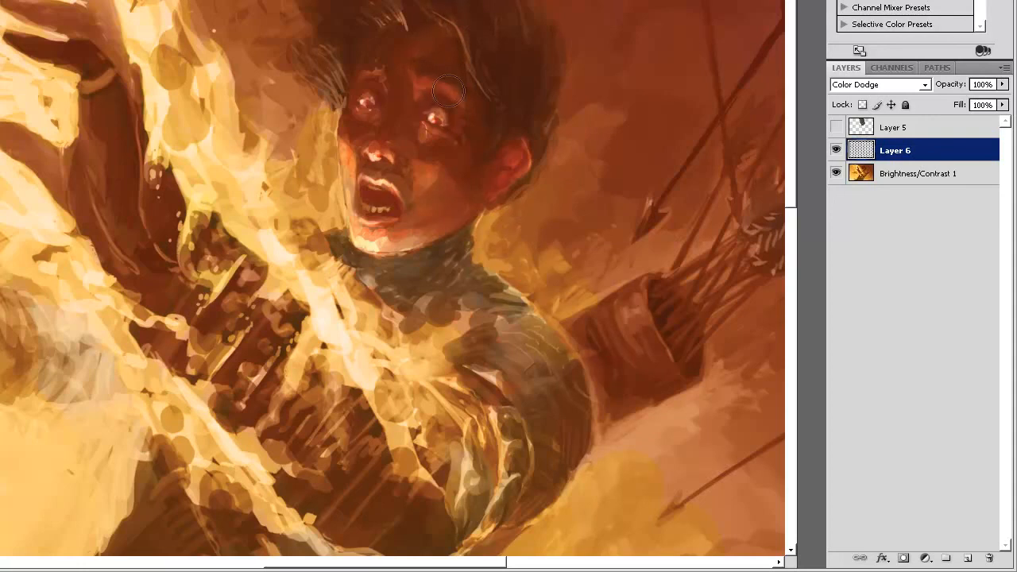
{"action": "mouse_move", "coordinate": [421, 65]}
{"action": "left_mouse_down"}
{"action": "mouse_move", "coordinate": [416, 82]}
{"action": "mouse_move", "coordinate": [373, 86]}
{"action": "mouse_move", "coordinate": [370, 102]}
{"action": "left_mouse_up"}
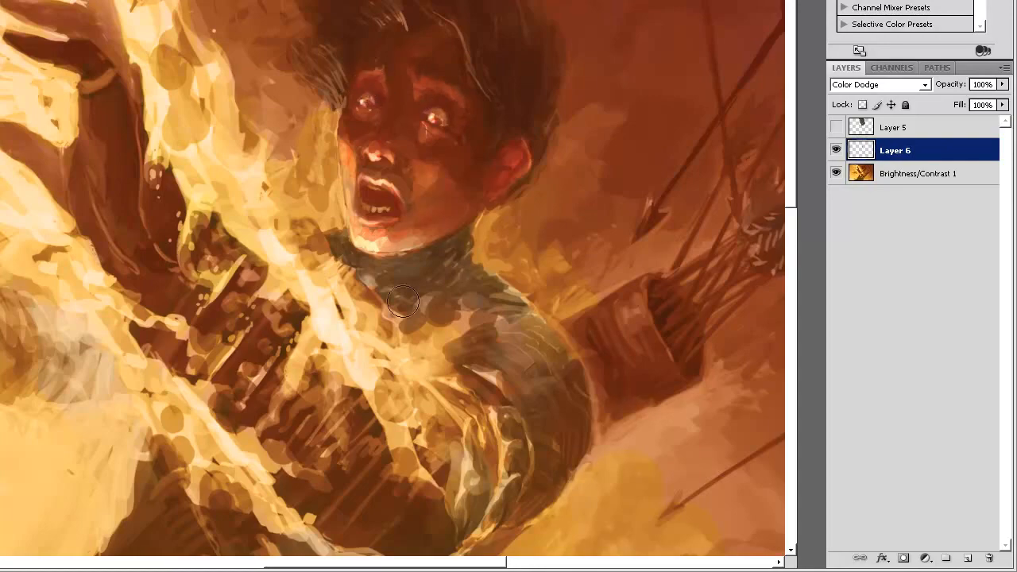